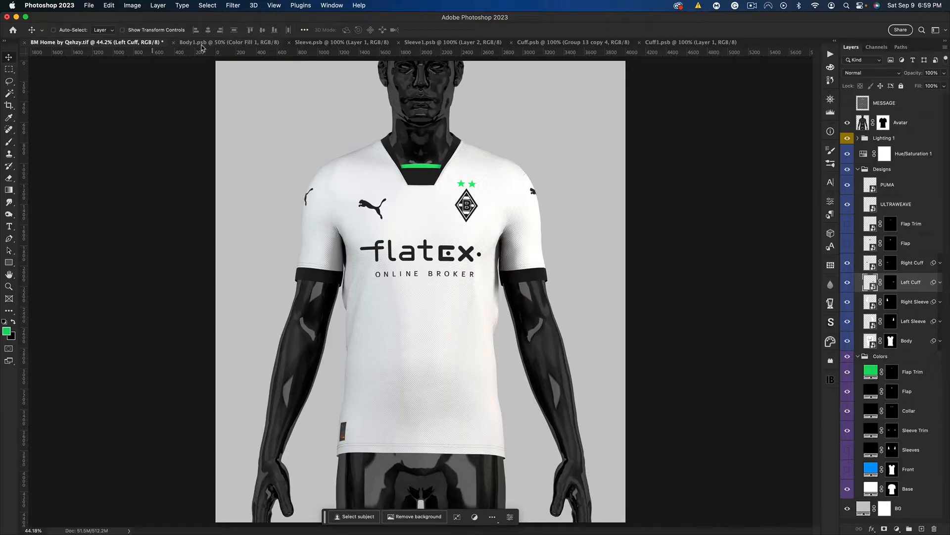
# In the Body1.psb document, draw a green vertical rectangle about 318 px wide and 3186 px high near the middle of the canvas
pyautogui.click(202, 44)
pyautogui.click(229, 46)
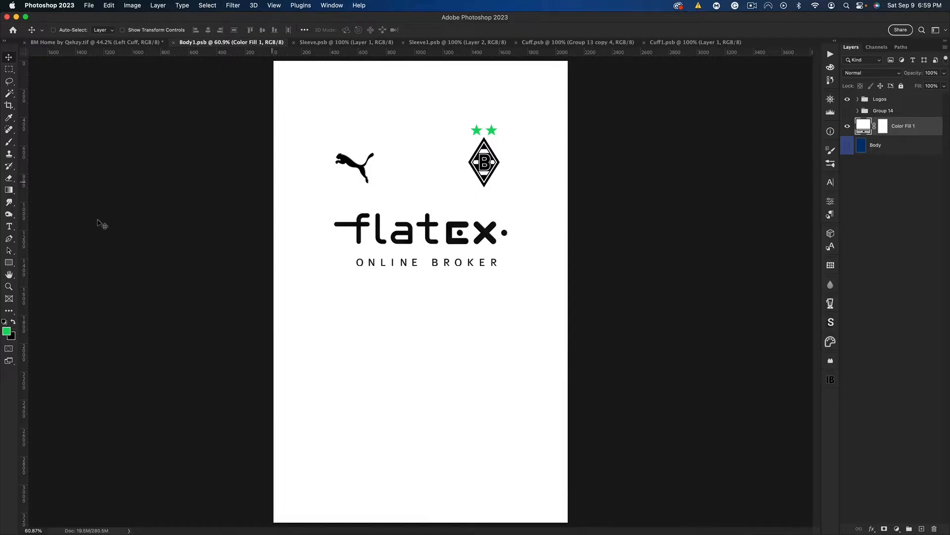
pyautogui.click(9, 264)
pyautogui.moveTo(381, 62)
pyautogui.mouseDown()
pyautogui.moveTo(395, 96)
pyautogui.moveTo(426, 511)
pyautogui.mouseUp()
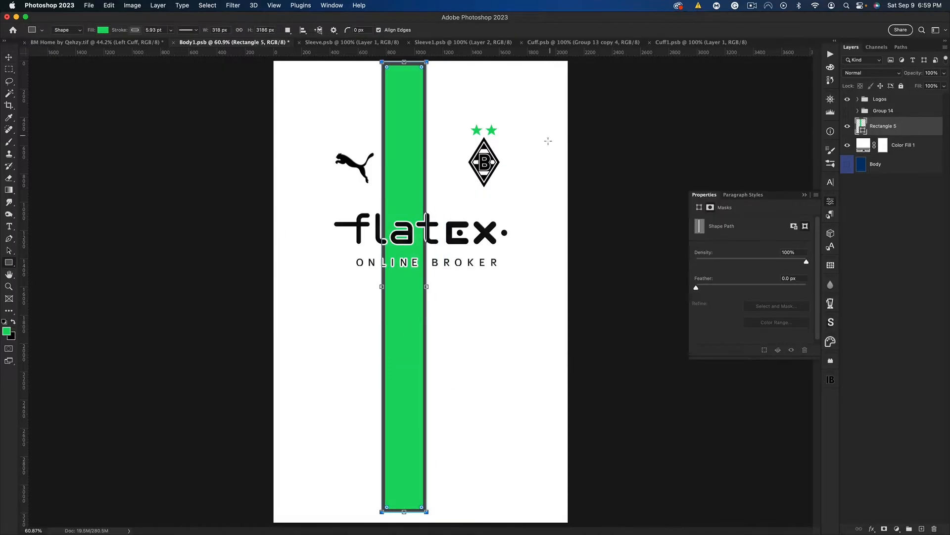
# Remove the stroke from the green rectangle
pyautogui.click(702, 208)
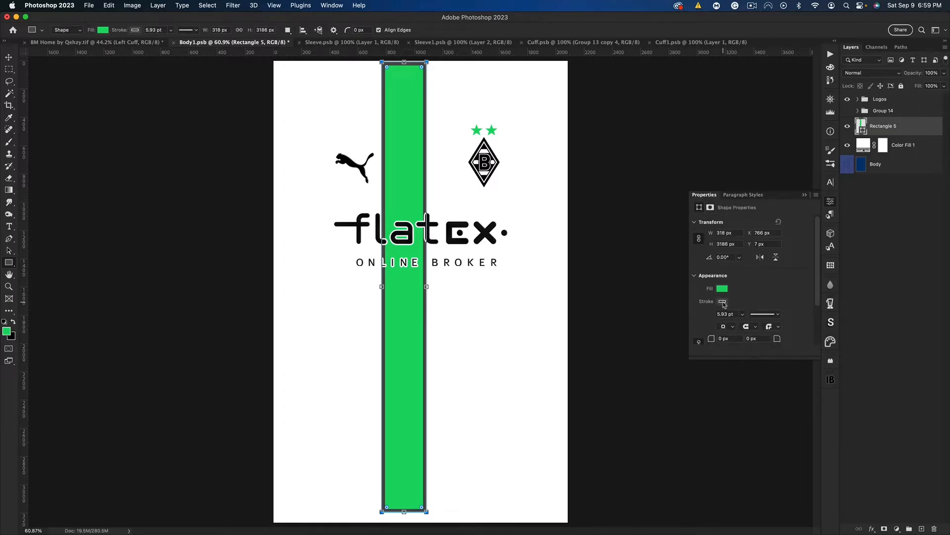
pyautogui.click(724, 303)
pyautogui.click(705, 319)
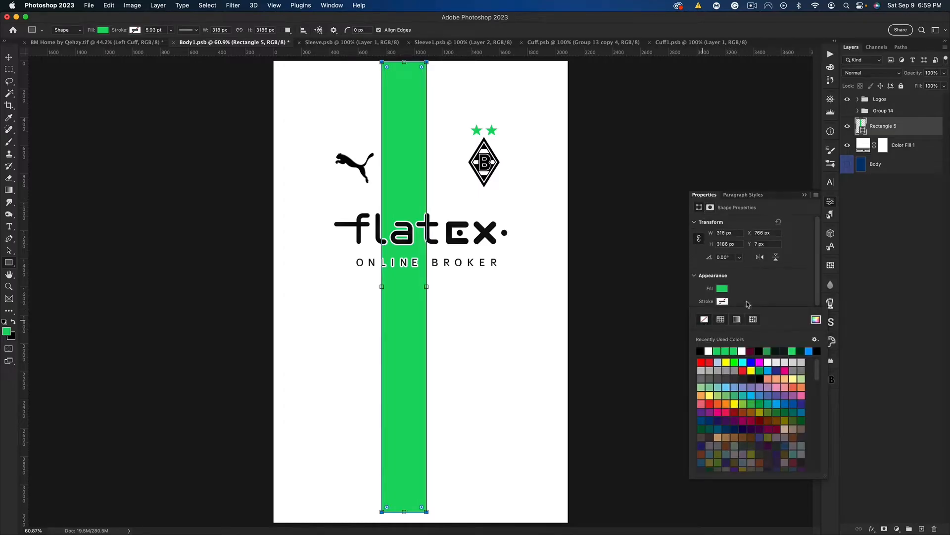
pyautogui.click(811, 196)
# Shift the green stripe right of the canvas centre and stretch it to about 102.5% height so it spans the full canvas
pyautogui.hotkey('ctrl', 't')
pyautogui.moveTo(401, 201); pyautogui.dragTo(450, 201)
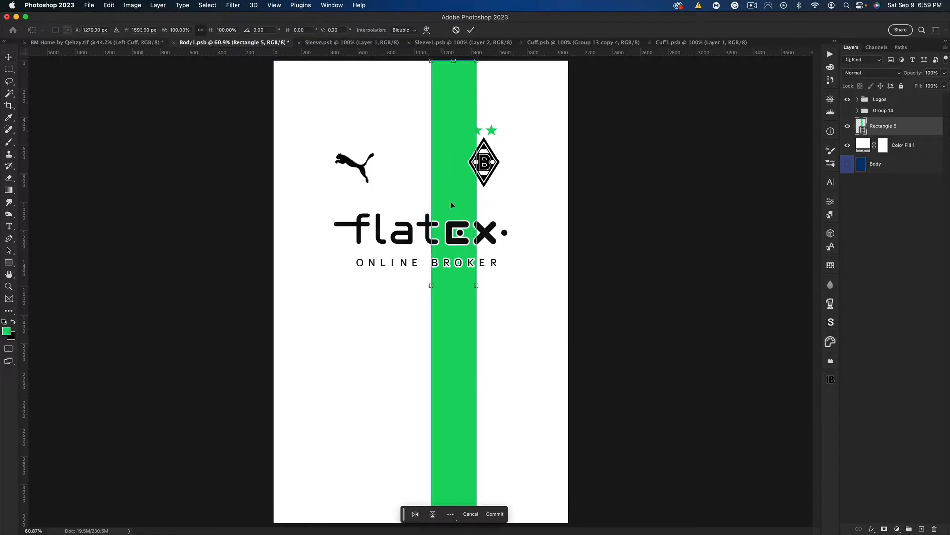
pyautogui.hotkey('ctrl', '-')
pyautogui.moveTo(448, 472); pyautogui.dragTo(448, 480)
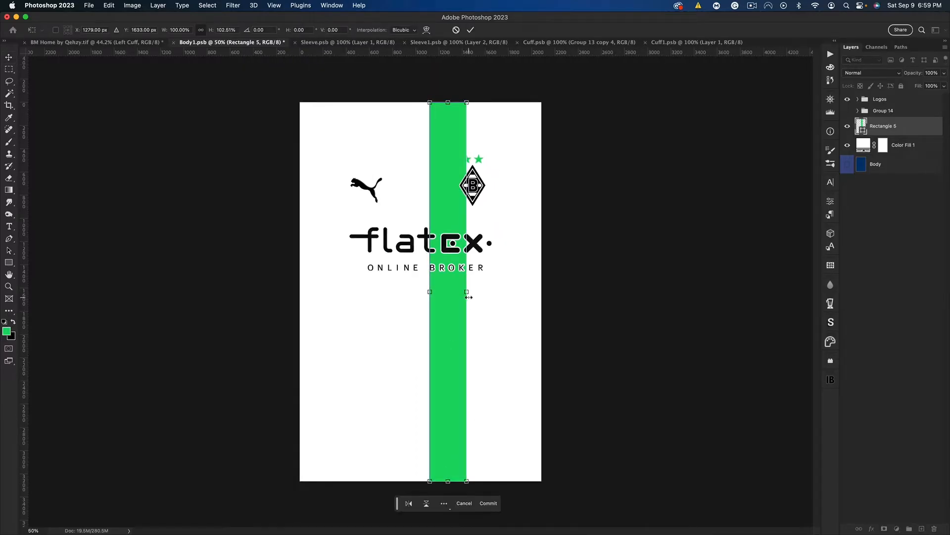
pyautogui.press('Return')
# Duplicate the green stripe, place the copy to its left with a narrow gap, and recolour the copy black
pyautogui.hotkey('ctrl', 'j')
pyautogui.moveTo(456, 293); pyautogui.dragTo(419, 307)
pyautogui.doubleClick(863, 130)
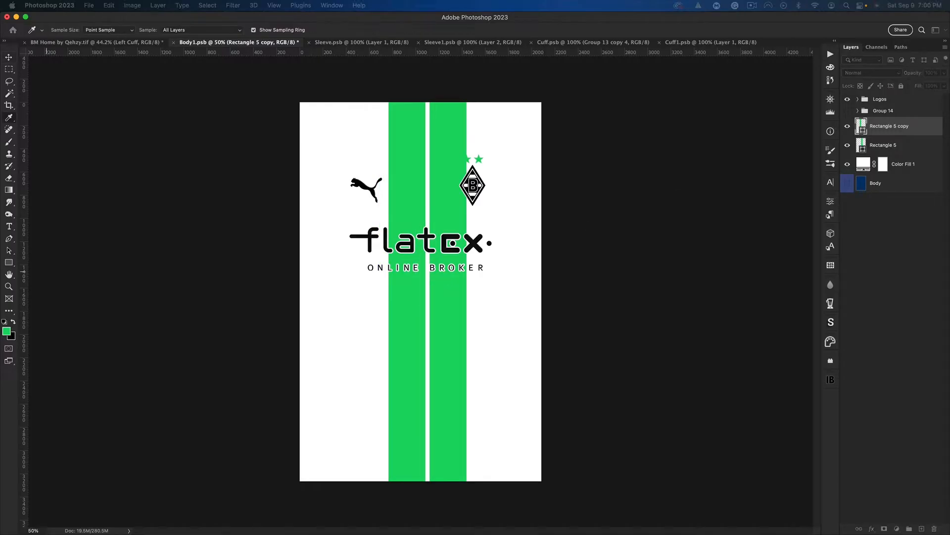
pyautogui.press('Return')
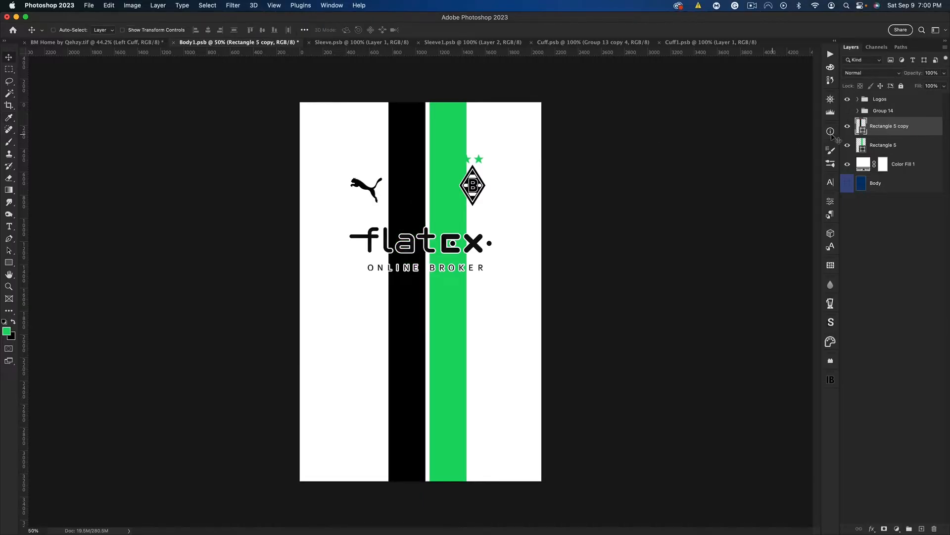
# Centre the black and green stripes together on the vertical centre guide
pyautogui.keyDown('shift'); pyautogui.click(910, 146); pyautogui.keyUp('shift')
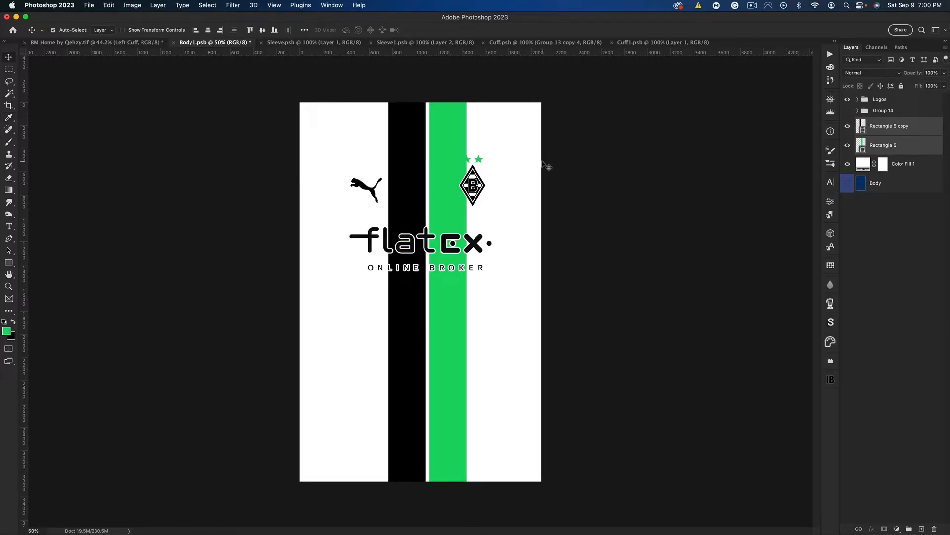
pyautogui.press('super+;')
pyautogui.press('super+t')
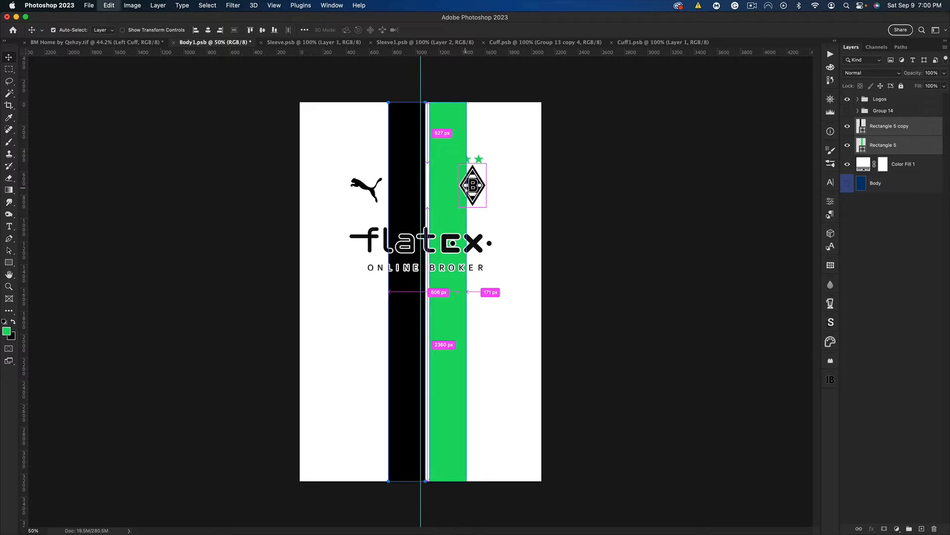
pyautogui.moveTo(442, 219); pyautogui.dragTo(435, 219)
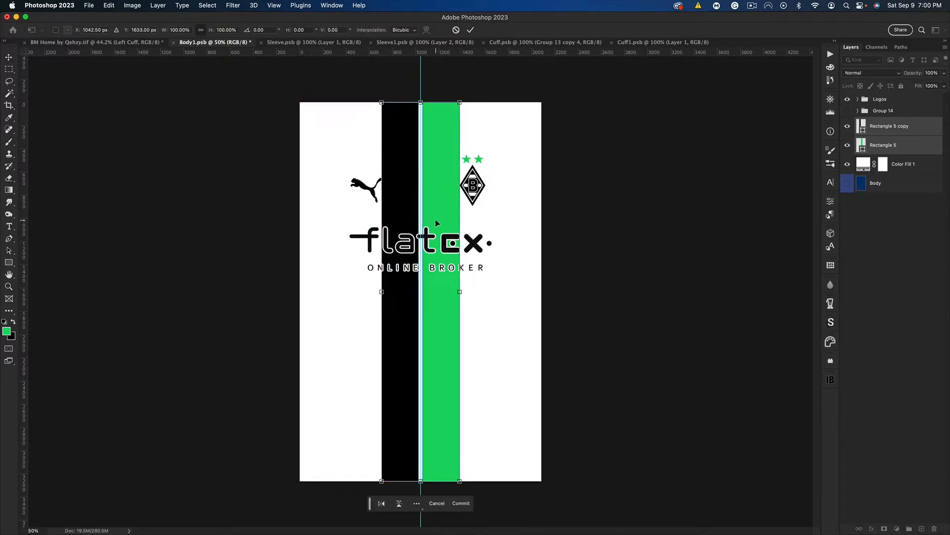
pyautogui.press('Return')
# Hide the guide and narrow the black and green stripe pair symmetrically about its centre
pyautogui.scroll(2, 435, 219)
pyautogui.press('super+;')
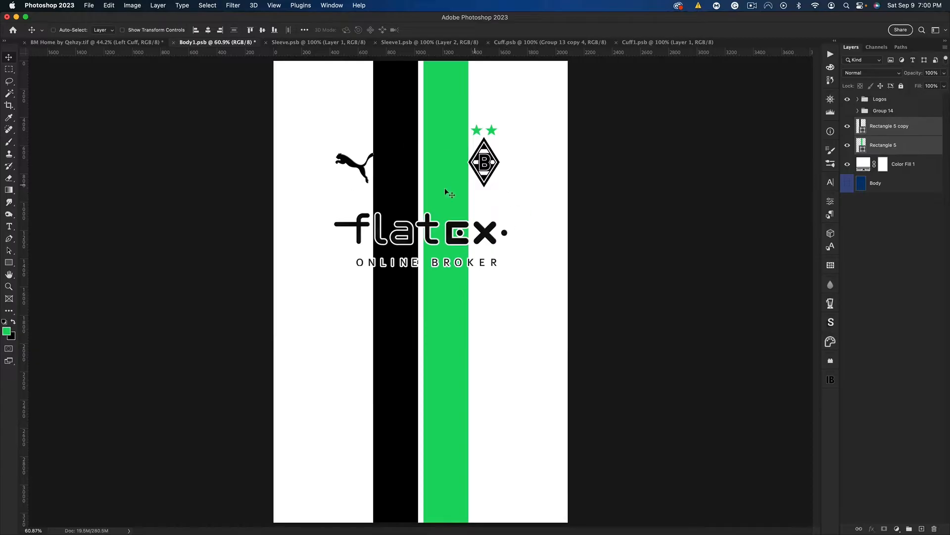
pyautogui.press('super+t')
pyautogui.moveTo(468, 292); pyautogui.dragTo(456, 292)
pyautogui.press('Return')
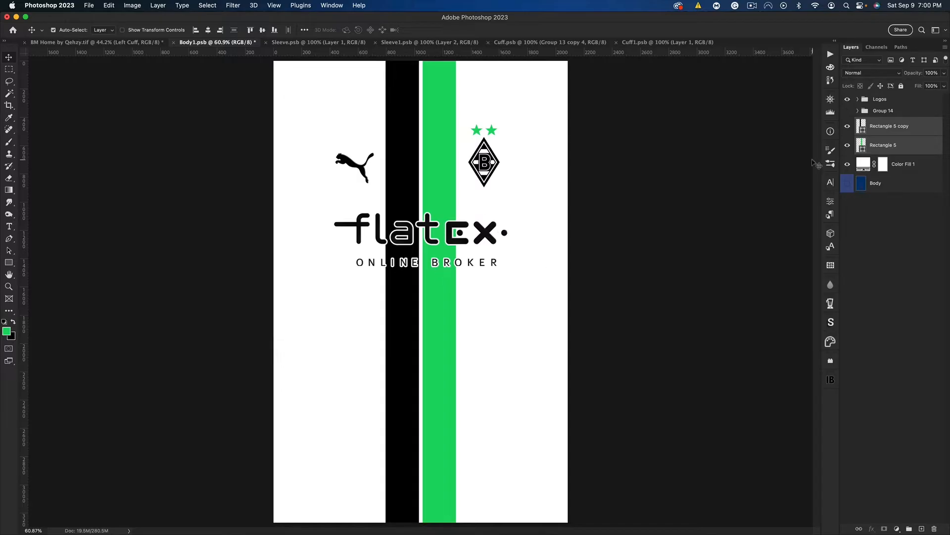
# Duplicate the black and green stripe pair and flip the copies horizontally
pyautogui.press('super+j')
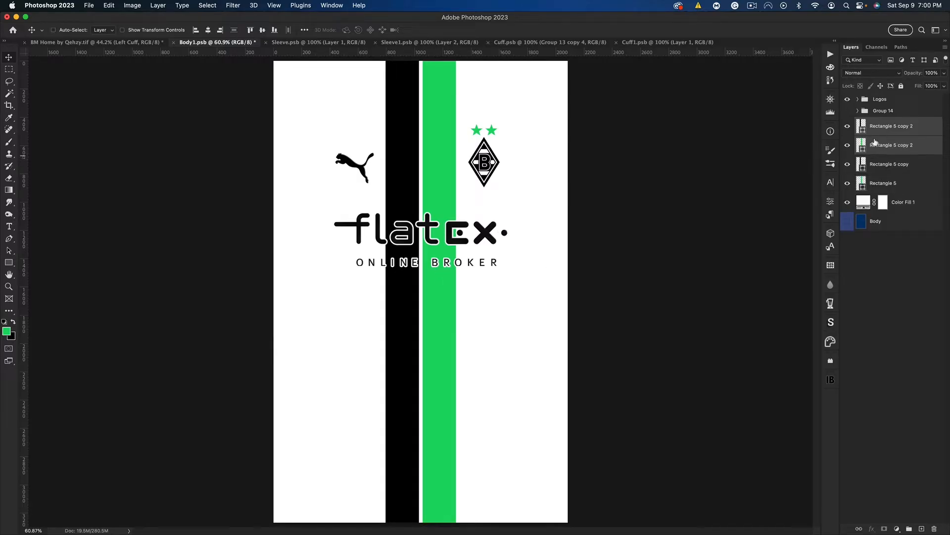
pyautogui.press('super+t')
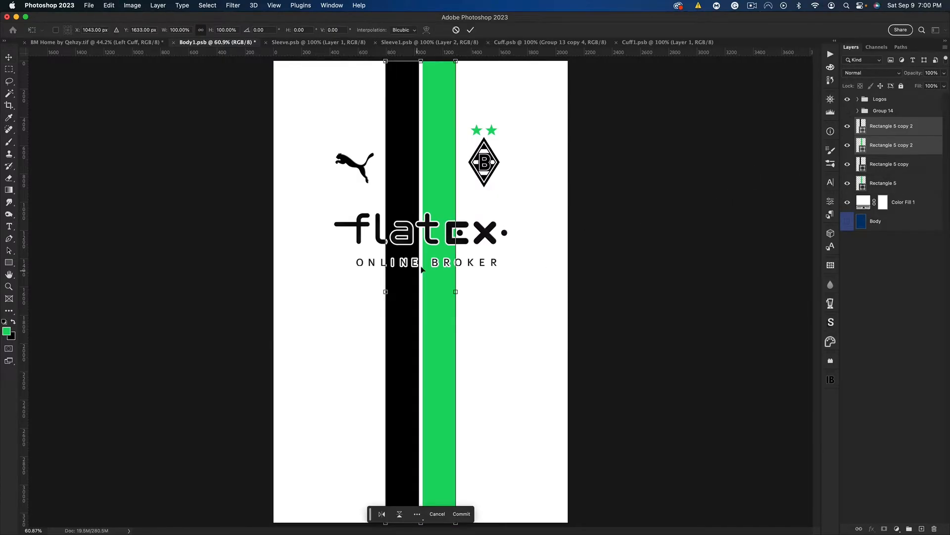
pyautogui.rightClick(421, 268)
pyautogui.click(456, 472)
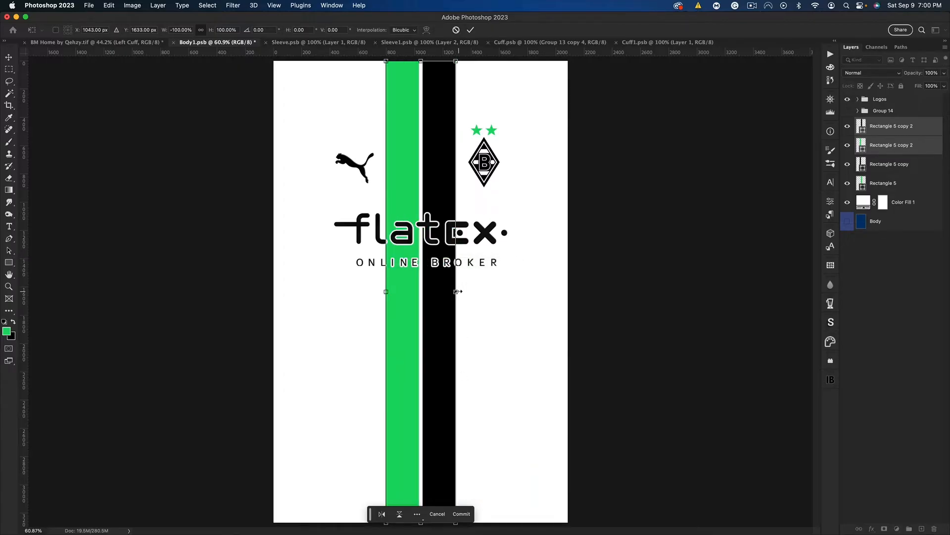
# Squeeze the flipped stripe pair symmetrically into two thin stripes beside the centre gap
pyautogui.moveTo(456, 291); pyautogui.dragTo(429, 290)
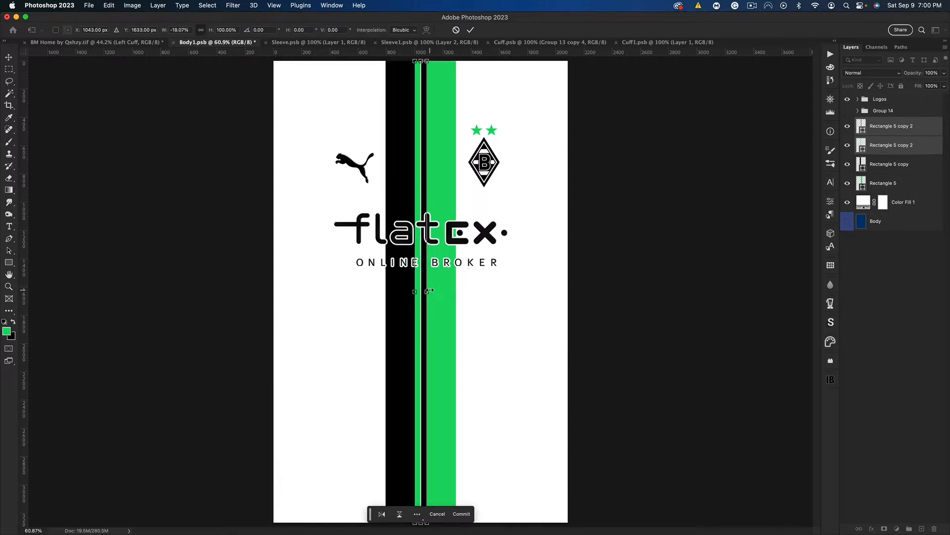
pyautogui.press('super+plus')
pyautogui.press('super+plus')
pyautogui.press('super+plus')
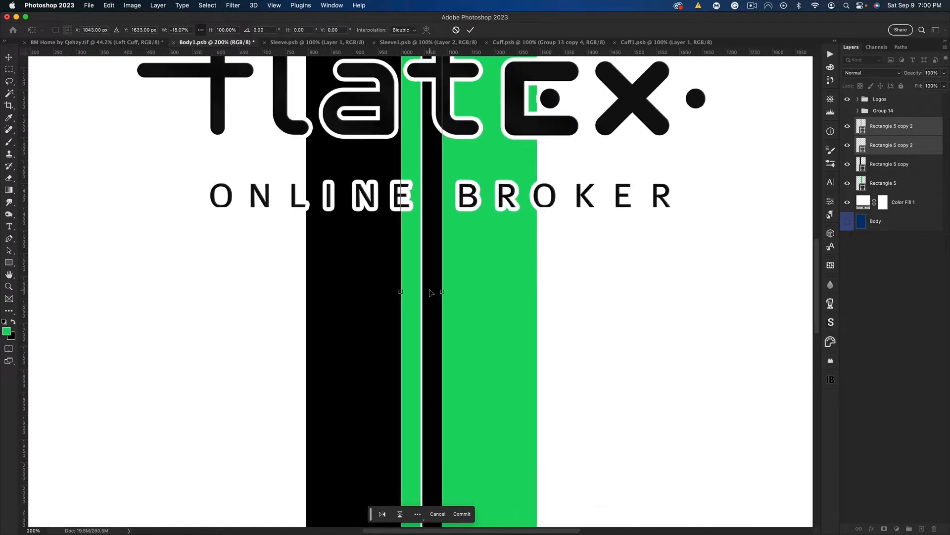
pyautogui.moveTo(443, 292); pyautogui.dragTo(436, 292)
pyautogui.press('Return')
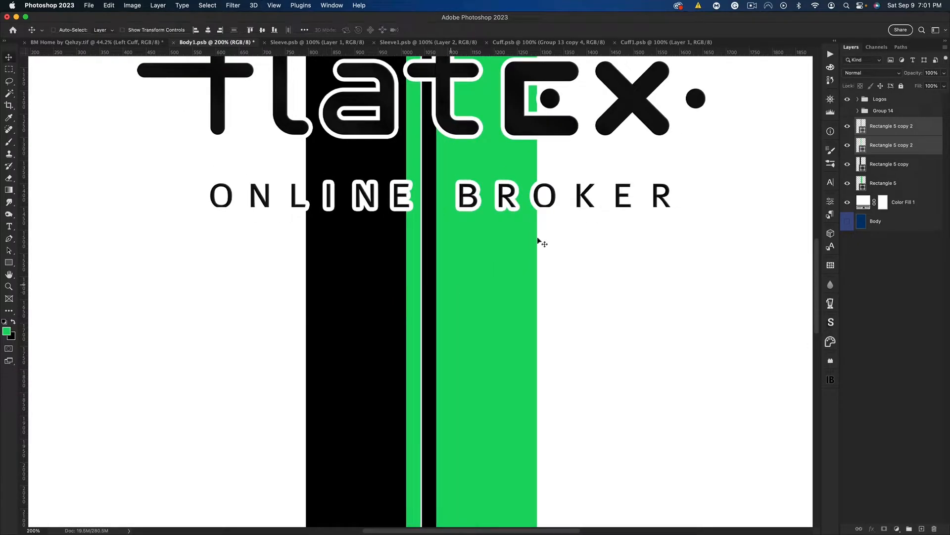
# Move the thin green stripe near the black stripe's outer edge and the thin black stripe near the green stripe's outer edge
pyautogui.click(865, 148)
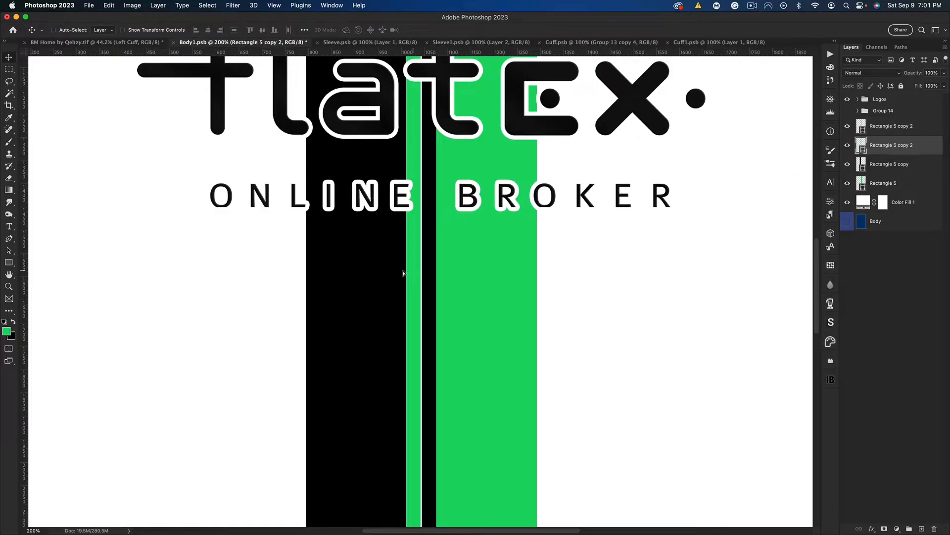
pyautogui.moveTo(403, 271); pyautogui.dragTo(328, 271)
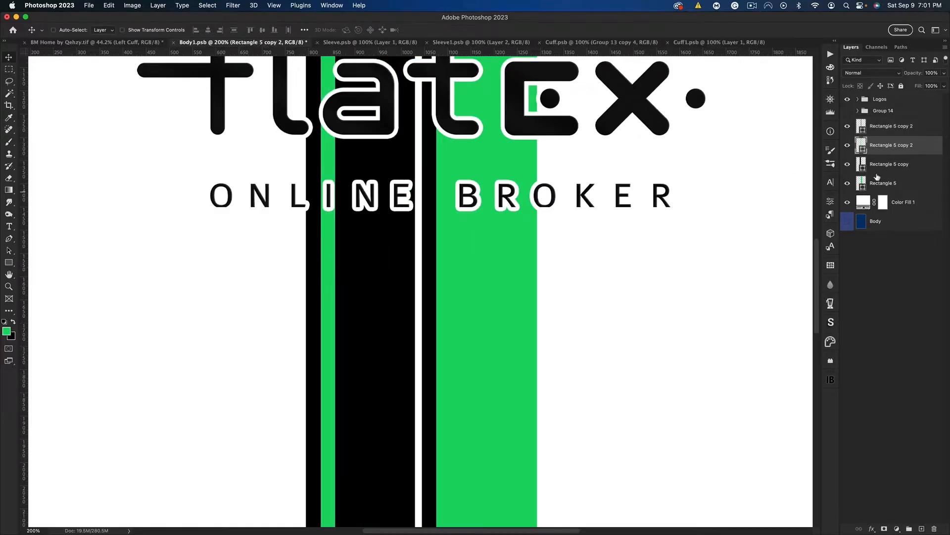
pyautogui.click(881, 126)
pyautogui.moveTo(452, 279); pyautogui.dragTo(516, 276)
pyautogui.press('super+0')
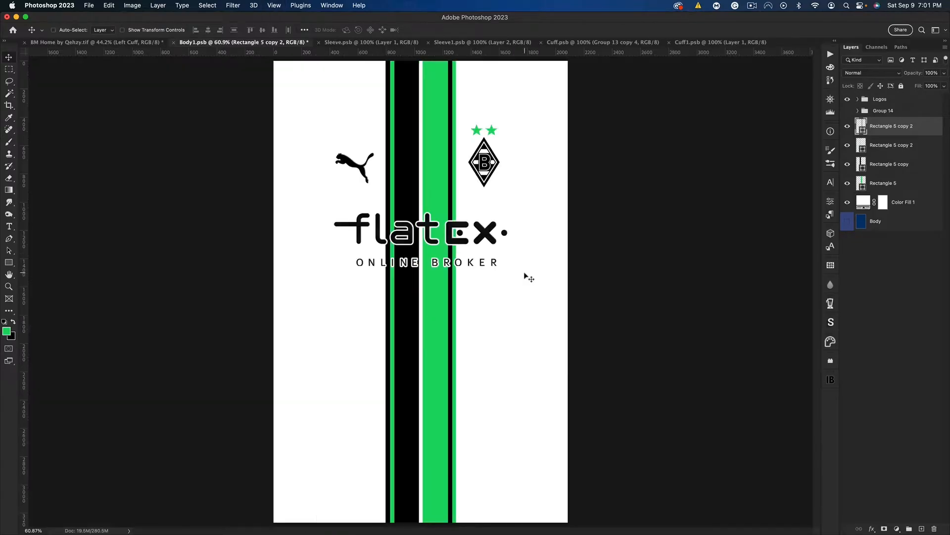
# Scale the two thin stripes together to about 58% width around their centre
pyautogui.keyDown('shift'); pyautogui.click(904, 144); pyautogui.keyUp('shift')
pyautogui.press('super+t')
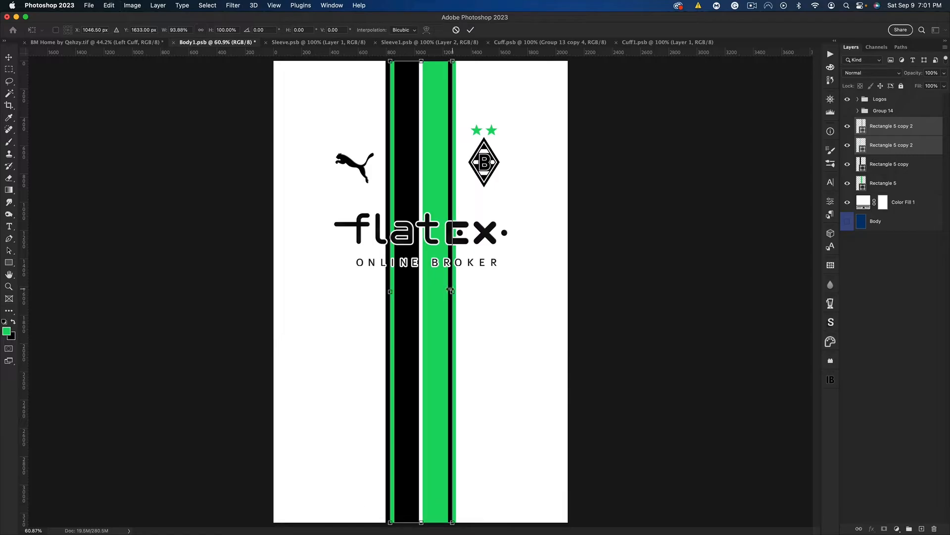
pyautogui.moveTo(452, 291); pyautogui.dragTo(439, 290)
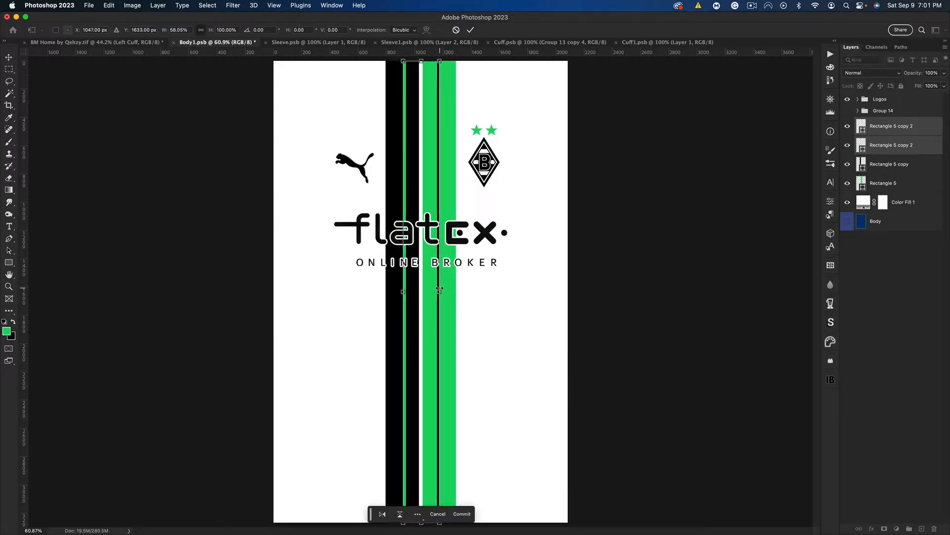
pyautogui.press('Return')
# Spread the thin black and green stripes back toward the wide stripes' outer edges and centre the pair on the canvas
pyautogui.click(891, 126)
pyautogui.moveTo(582, 246); pyautogui.dragTo(595, 245)
pyautogui.click(883, 149)
pyautogui.moveTo(510, 273); pyautogui.dragTo(492, 273)
pyautogui.keyDown('shift'); pyautogui.click(911, 128); pyautogui.keyUp('shift')
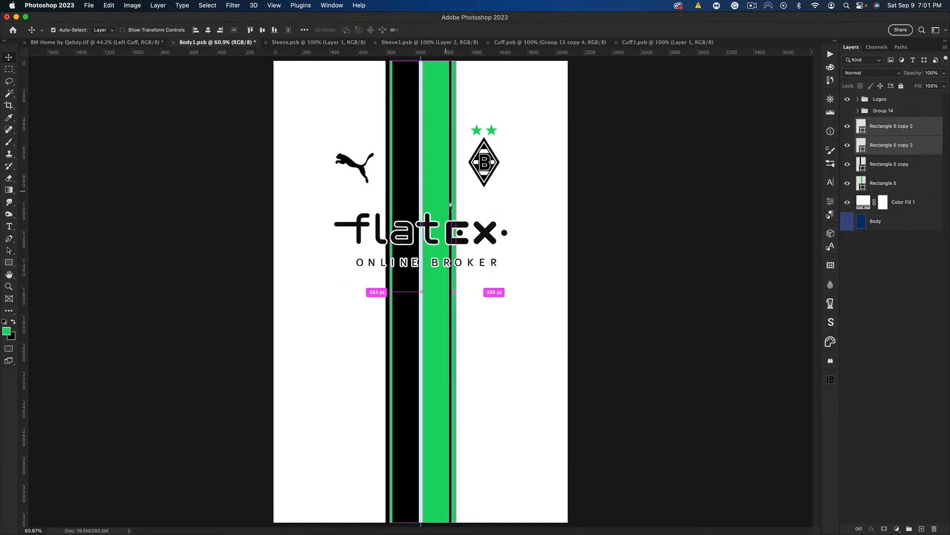
pyautogui.press('super+t')
pyautogui.moveTo(437, 166); pyautogui.dragTo(438, 167)
pyautogui.press('Return')
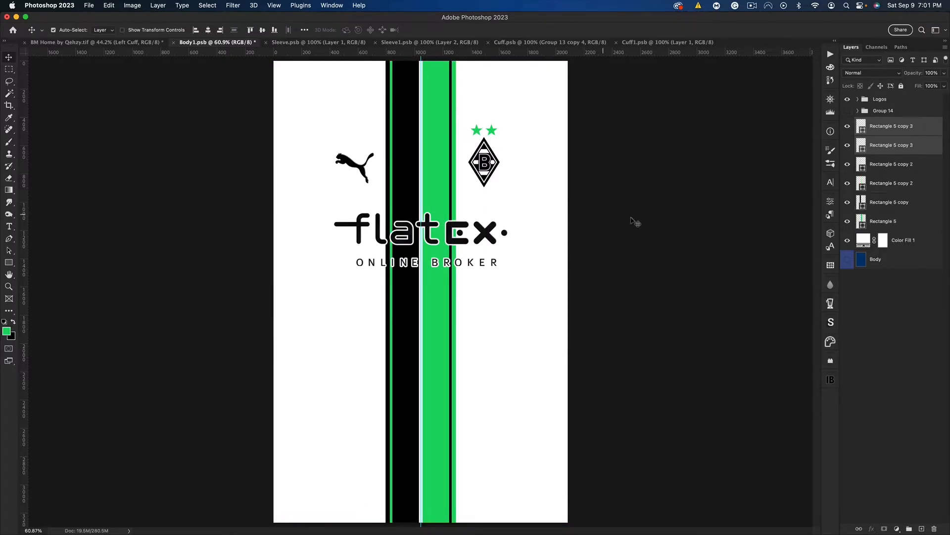
# Duplicate the thin stripe pair and narrow the copies symmetrically into even finer lines
pyautogui.press('super+j')
pyautogui.press('super+t')
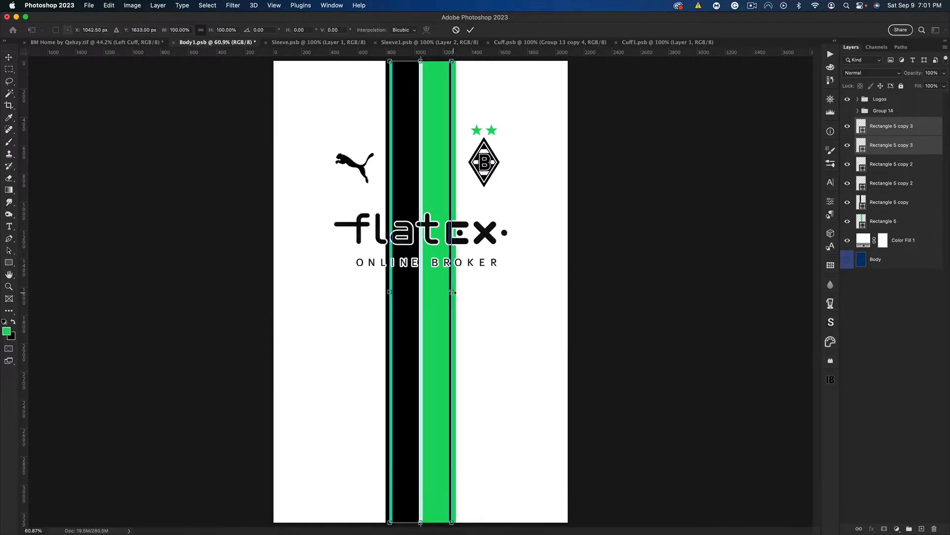
pyautogui.moveTo(452, 292); pyautogui.dragTo(431, 293)
pyautogui.press('Return')
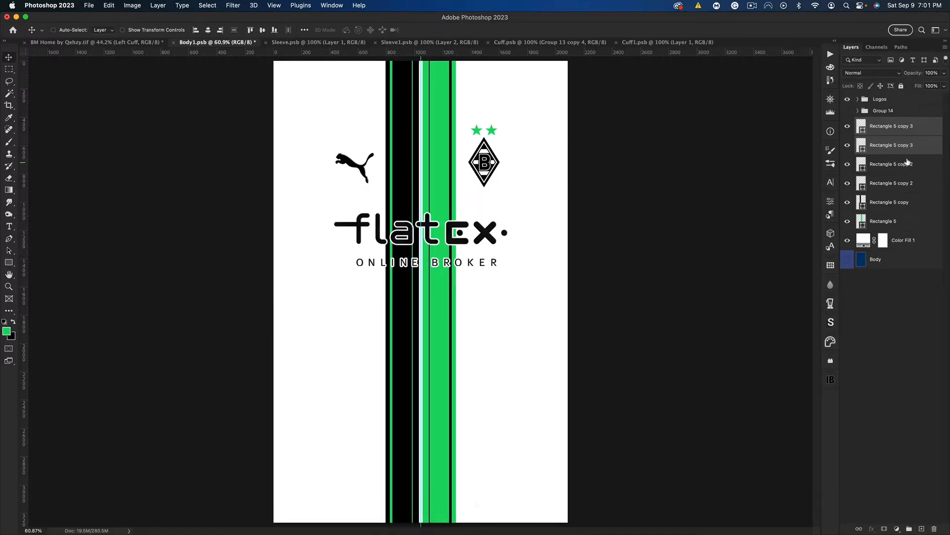
# Place the fine green line just outside the wide black stripe and the fine black line just outside the wide green stripe
pyautogui.click(891, 145)
pyautogui.moveTo(527, 302); pyautogui.dragTo(505, 318)
pyautogui.click(875, 132)
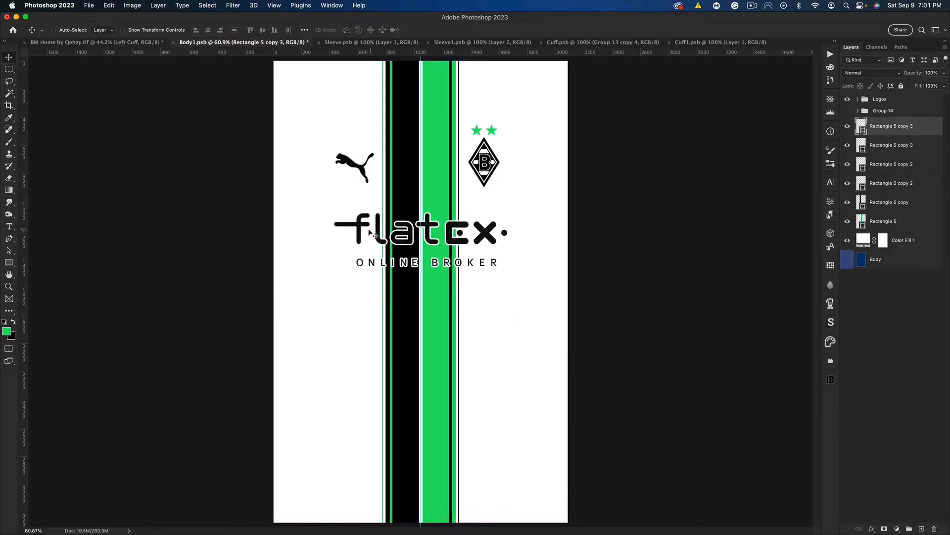
pyautogui.press('super+plus')
pyautogui.press('super+plus')
pyautogui.press('super+plus')
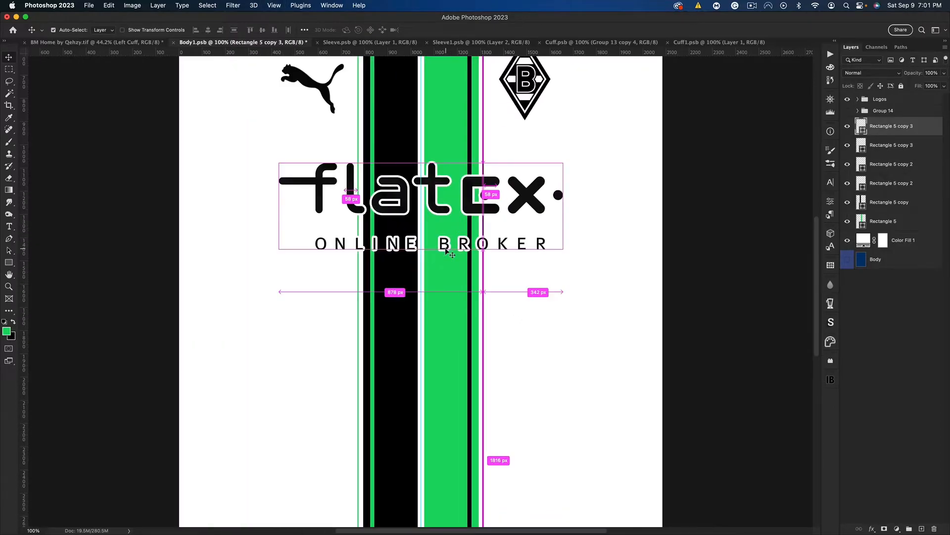
pyautogui.press('super+minus')
pyautogui.press('super+minus')
pyautogui.press('super+0')
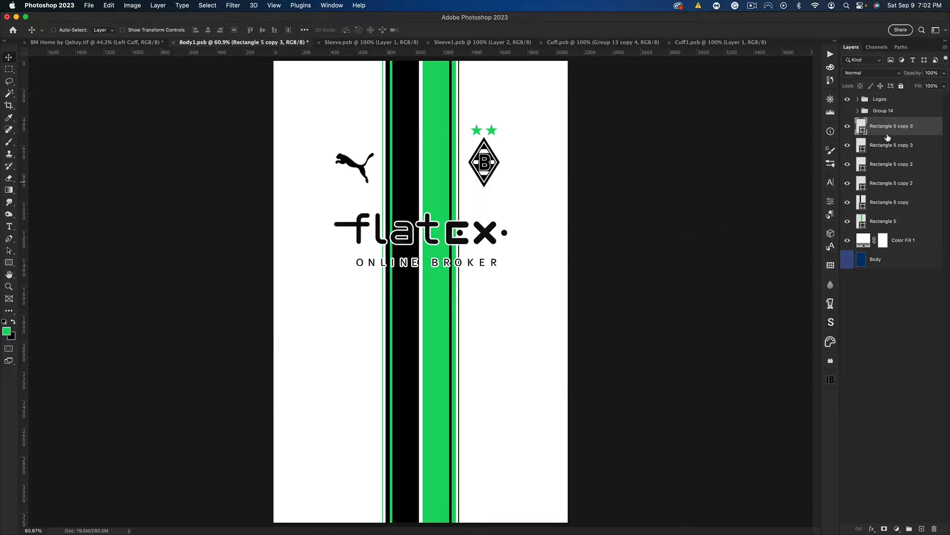
# Identify the thin stripes' layers and move the thin black stripe's layer directly below the fine black line's layer
pyautogui.keyDown('shift'); pyautogui.click(867, 146); pyautogui.keyUp('shift')
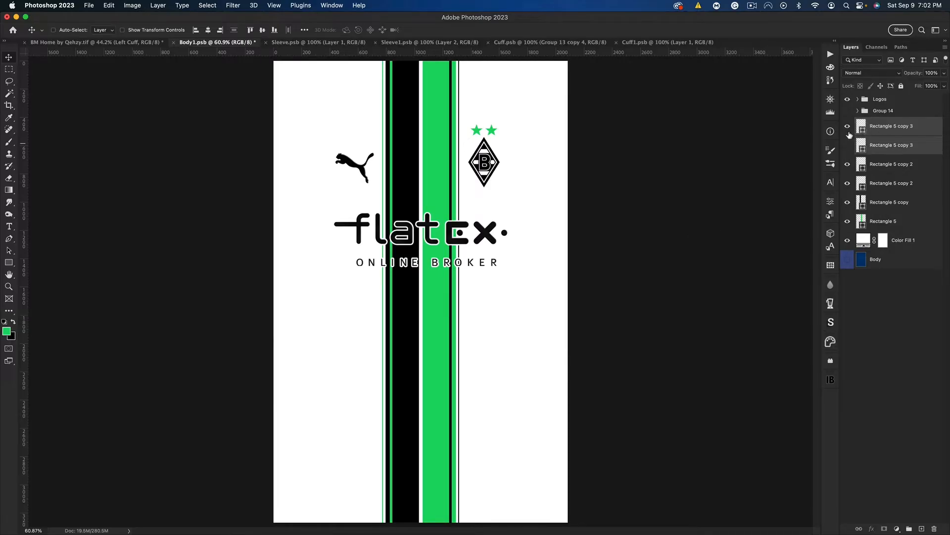
pyautogui.moveTo(847, 145); pyautogui.dragTo(849, 133)
pyautogui.click(847, 145)
pyautogui.click(847, 165)
pyautogui.click(847, 164)
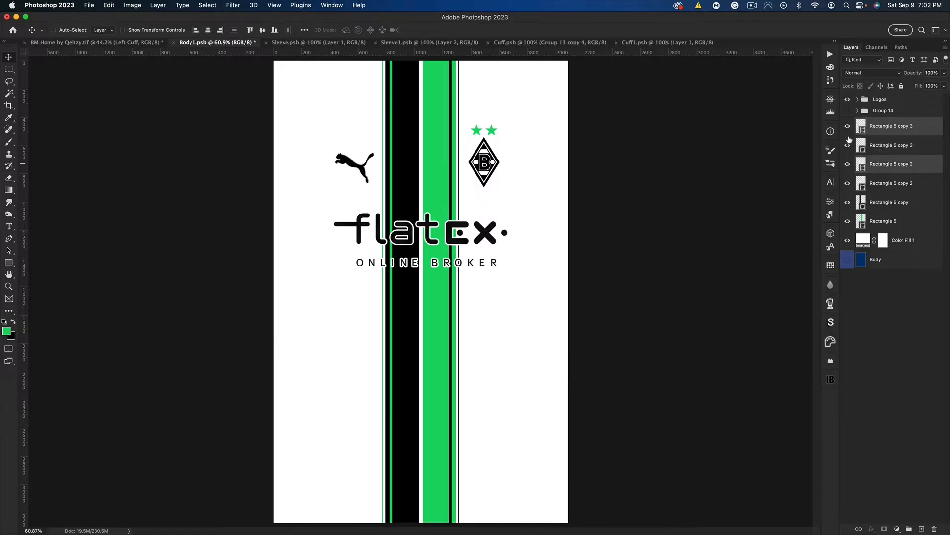
pyautogui.click(848, 126)
pyautogui.click(847, 126)
pyautogui.click(886, 165)
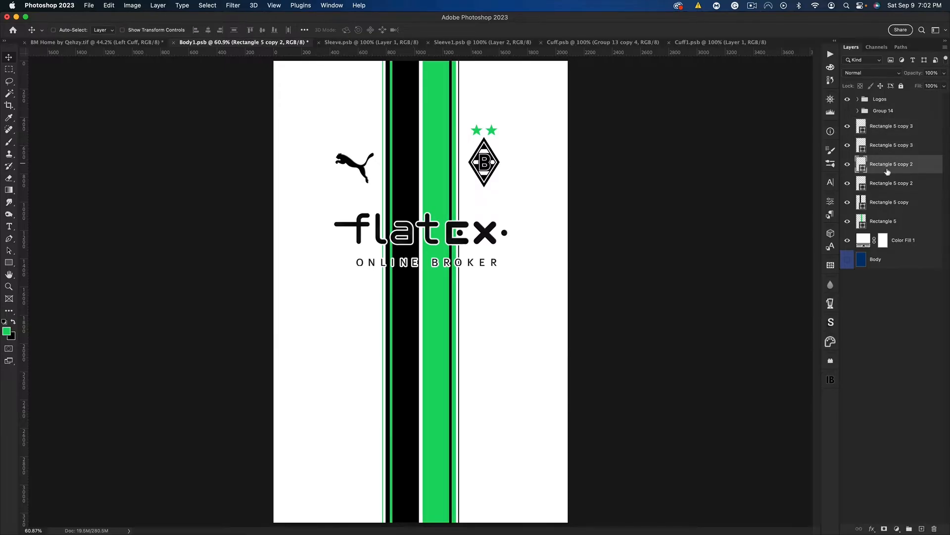
pyautogui.moveTo(886, 167); pyautogui.dragTo(885, 147)
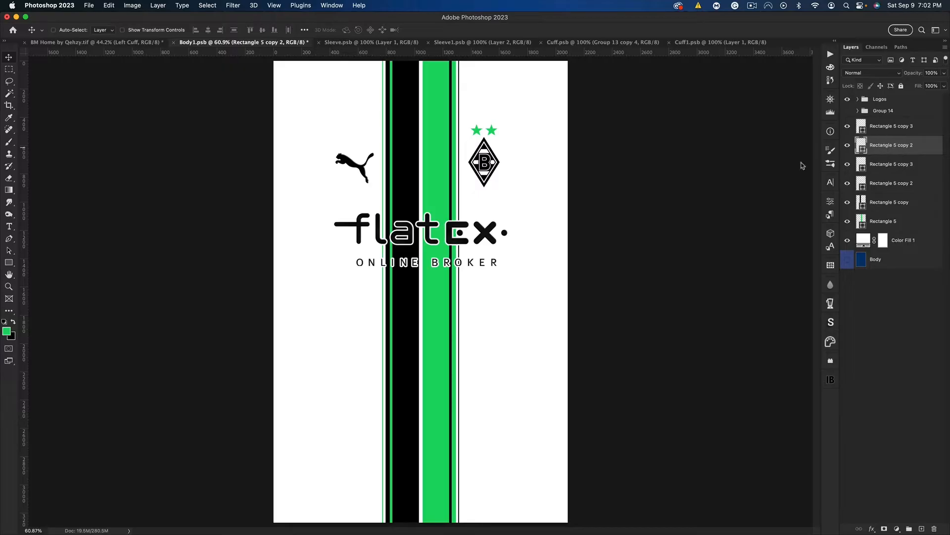
# Nudge the thin and fine black stripes slightly right and the thin and fine green stripes slightly left
pyautogui.keyDown('shift'); pyautogui.click(885, 127); pyautogui.keyUp('shift')
pyautogui.press('Right')
pyautogui.press('Right')
pyautogui.press('Right')
pyautogui.press('Right')
pyautogui.press('Right')
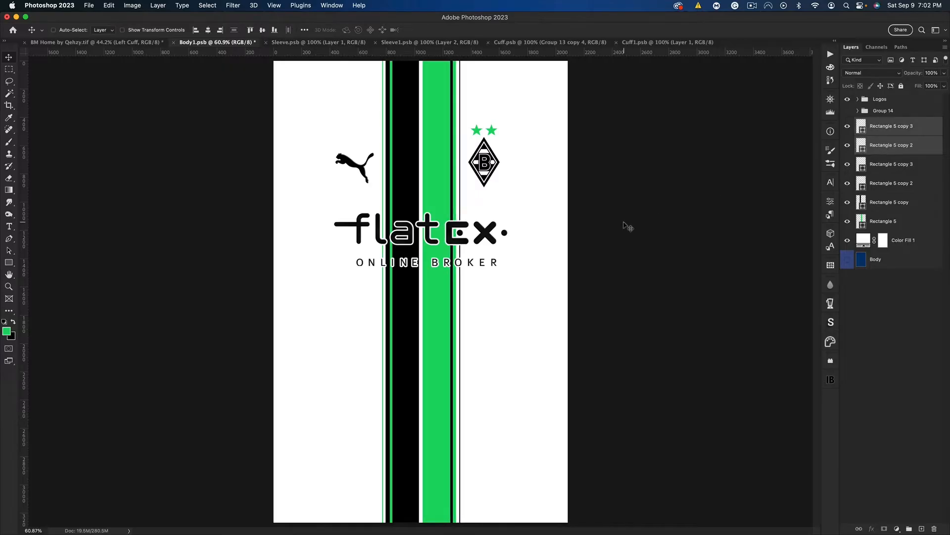
pyautogui.click(898, 166)
pyautogui.keyDown('shift'); pyautogui.click(899, 183); pyautogui.keyUp('shift')
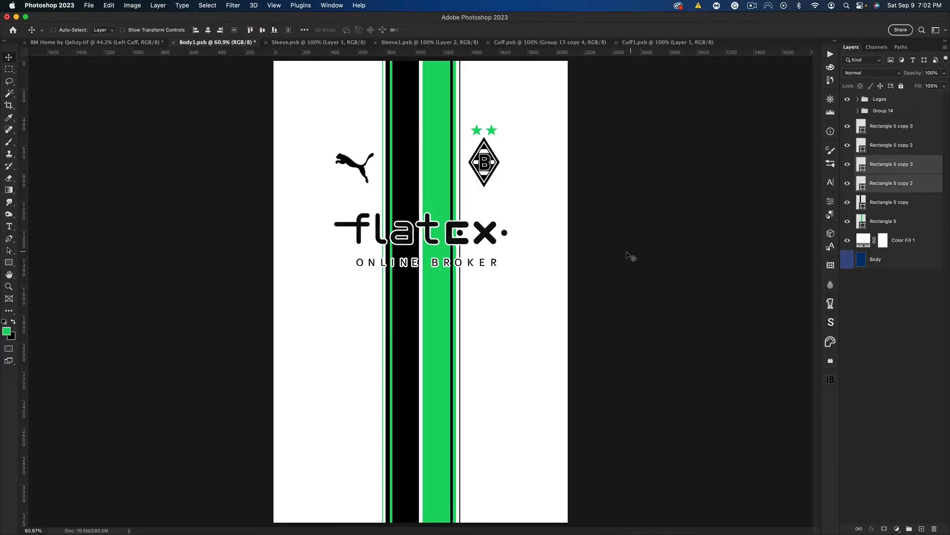
pyautogui.press('Left')
pyautogui.press('Left')
pyautogui.press('Left')
pyautogui.press('Left')
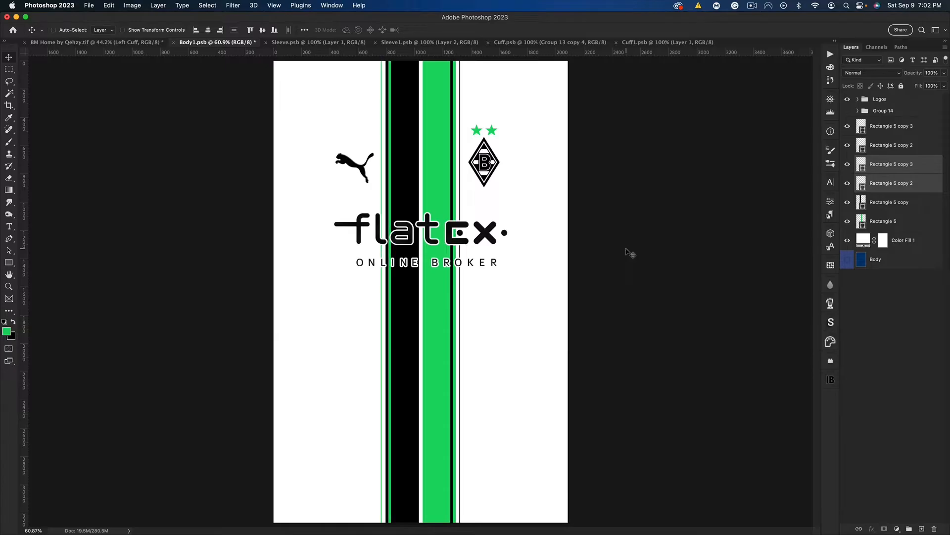
# Centre the four thin and fine stripes together horizontally on the canvas
pyautogui.click(907, 177)
pyautogui.keyDown('shift'); pyautogui.click(889, 129); pyautogui.keyUp('shift')
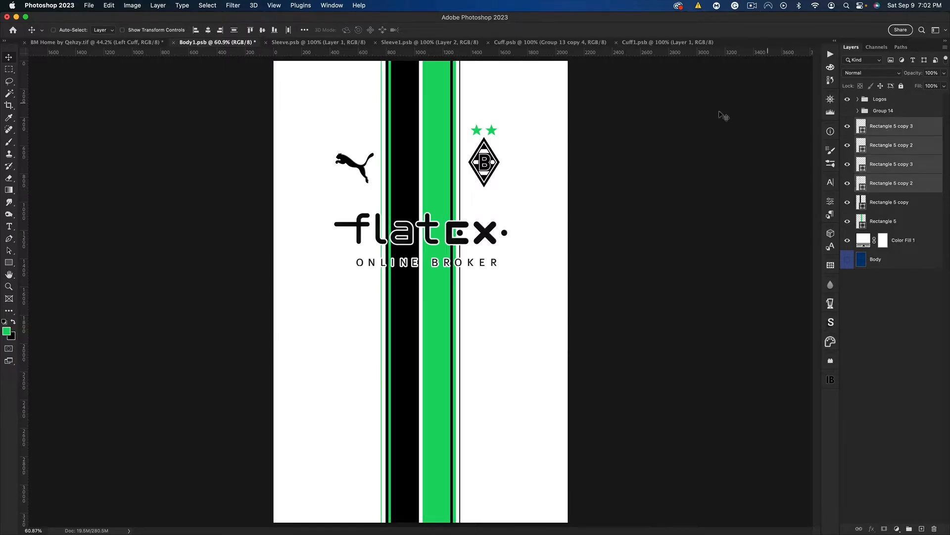
pyautogui.press('super+t')
pyautogui.moveTo(440, 158); pyautogui.dragTo(441, 159)
pyautogui.press('Return')
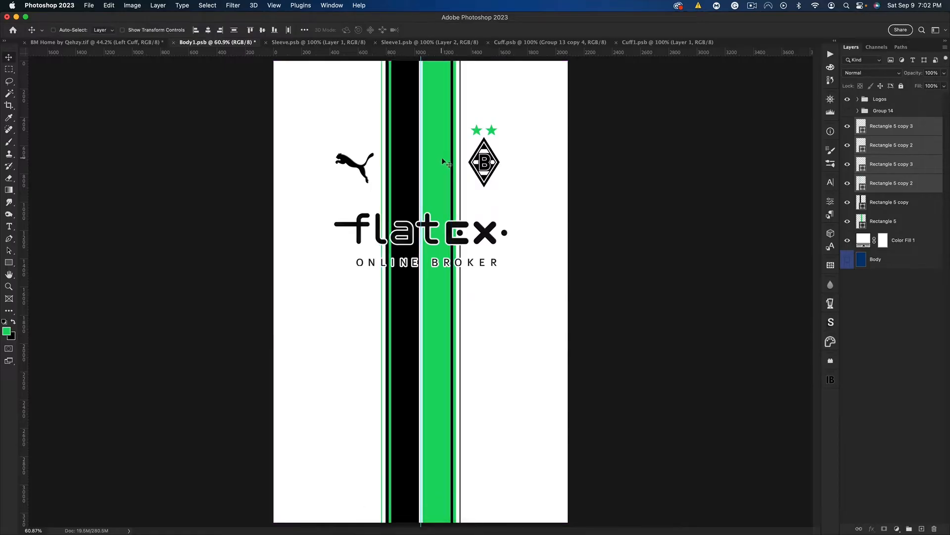
# Group all six stripe layers, duplicate the group and merge the duplicate into a single layer
pyautogui.click(890, 129)
pyautogui.keyDown('shift'); pyautogui.click(887, 221); pyautogui.keyUp('shift')
pyautogui.press('super')
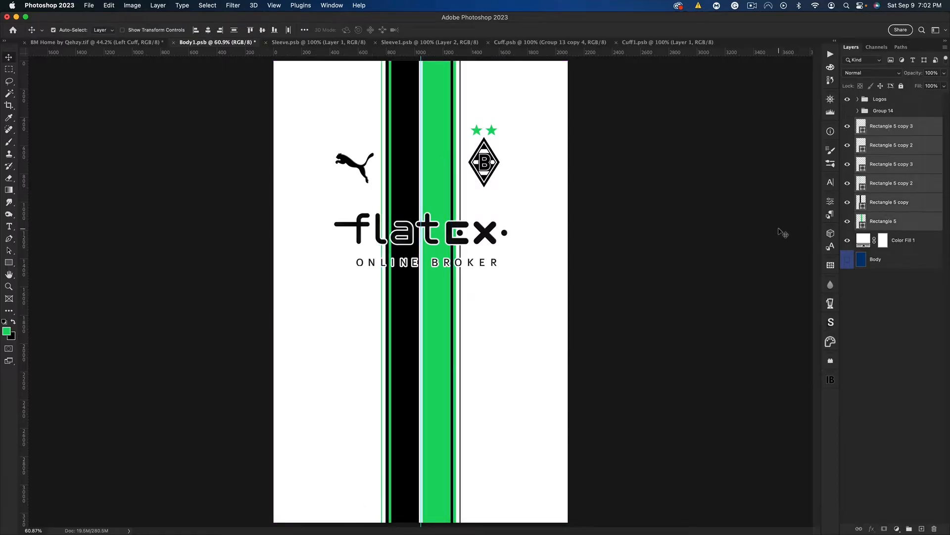
pyautogui.press('super+g')
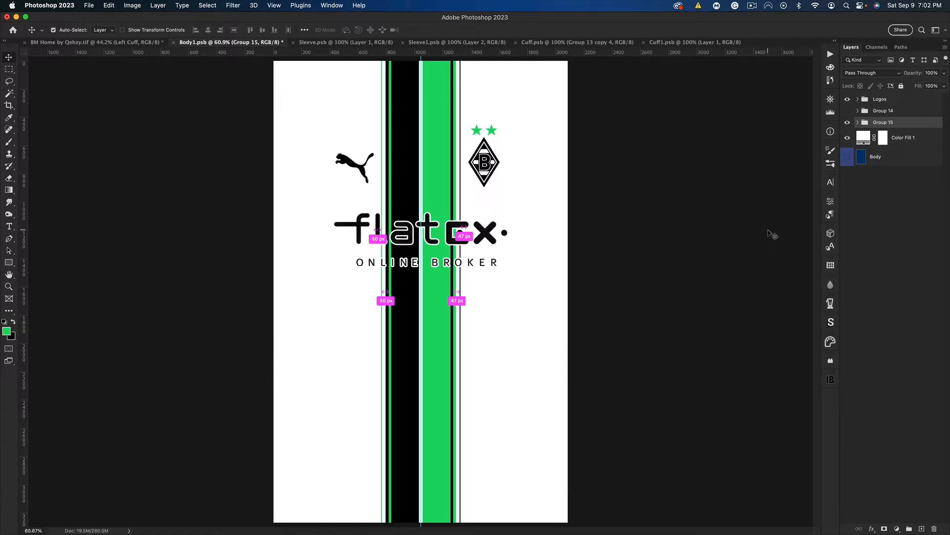
pyautogui.press('super+j')
pyautogui.press('super+e')
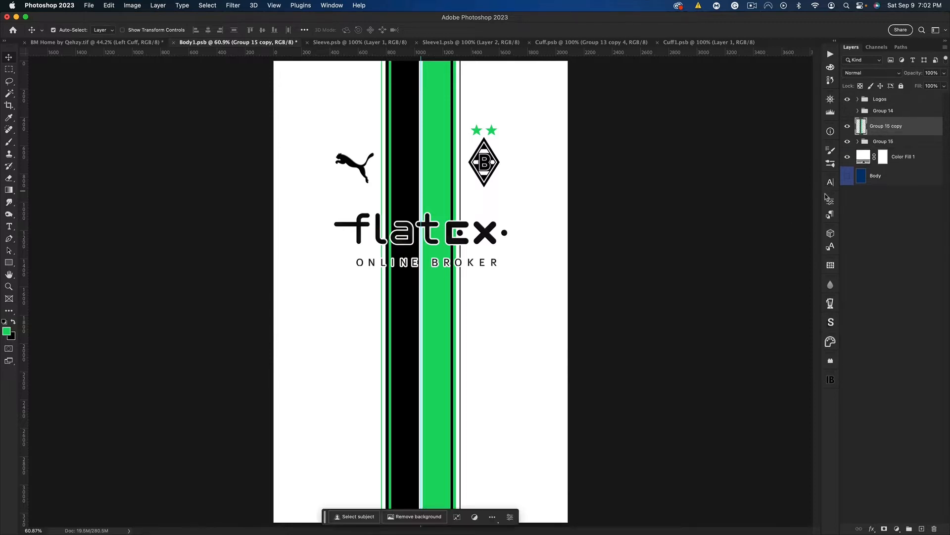
# Hide the original stripe group, keep the merged copy visible, and save the artwork to check it on the jersey mockup
pyautogui.click(848, 142)
pyautogui.click(848, 127)
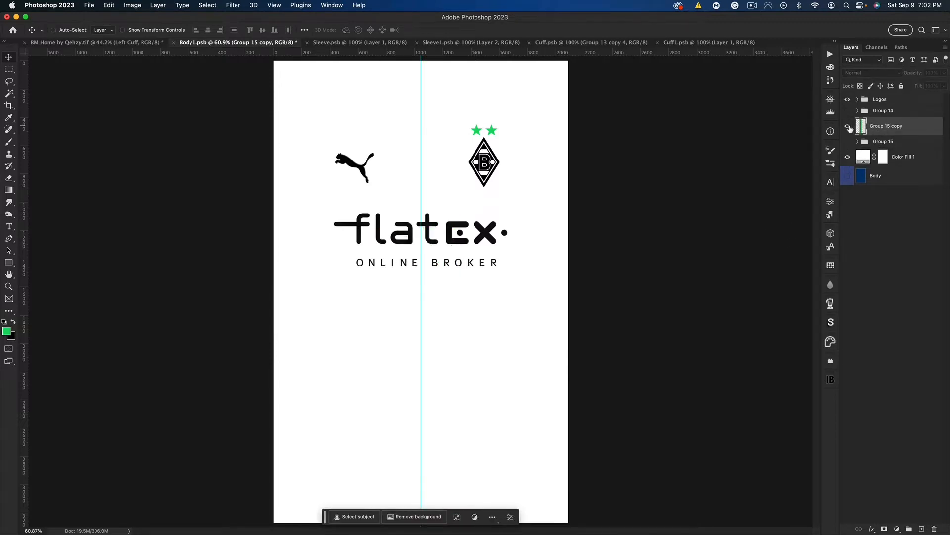
pyautogui.click(848, 126)
pyautogui.press('super+s')
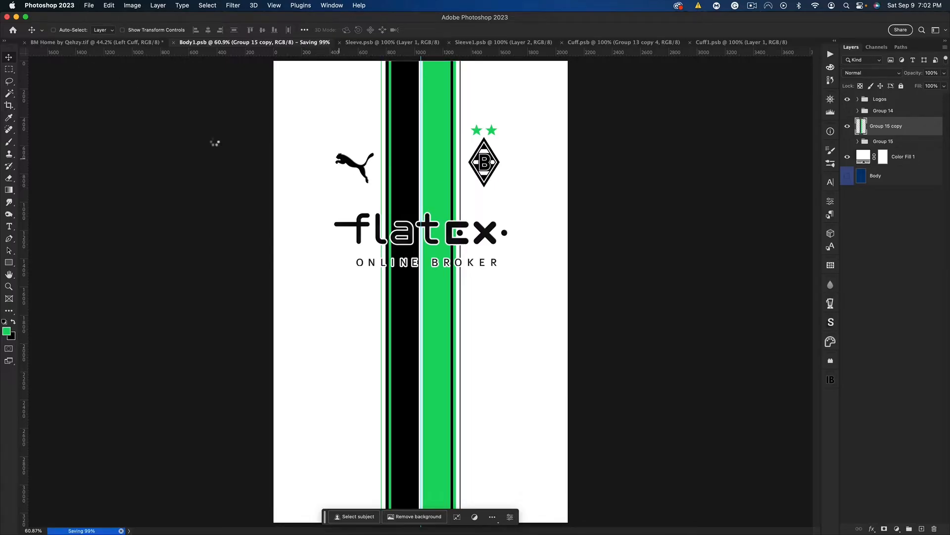
pyautogui.click(66, 43)
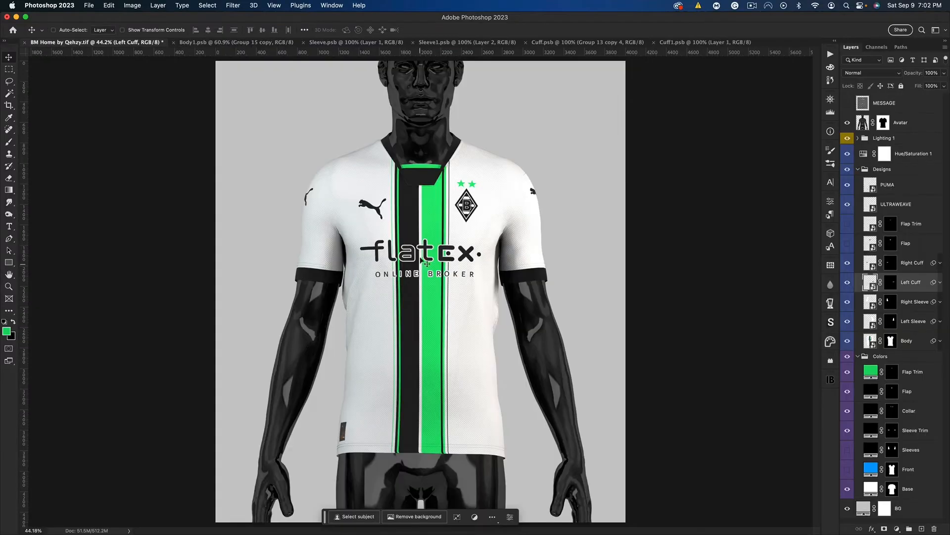
pyautogui.click(237, 43)
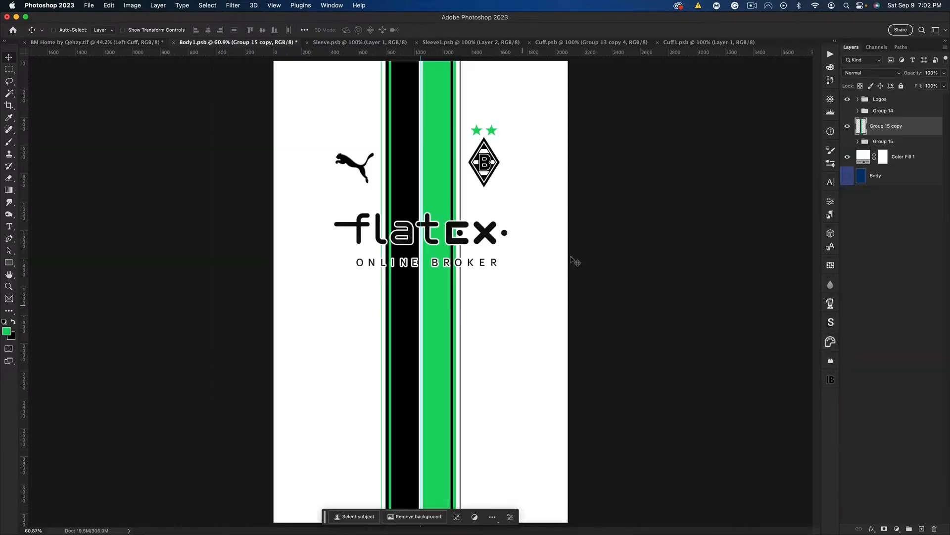
# Hide the guides, then paste the large diamond crest and centre it horizontally over the stripes
pyautogui.press('super+semicolon')
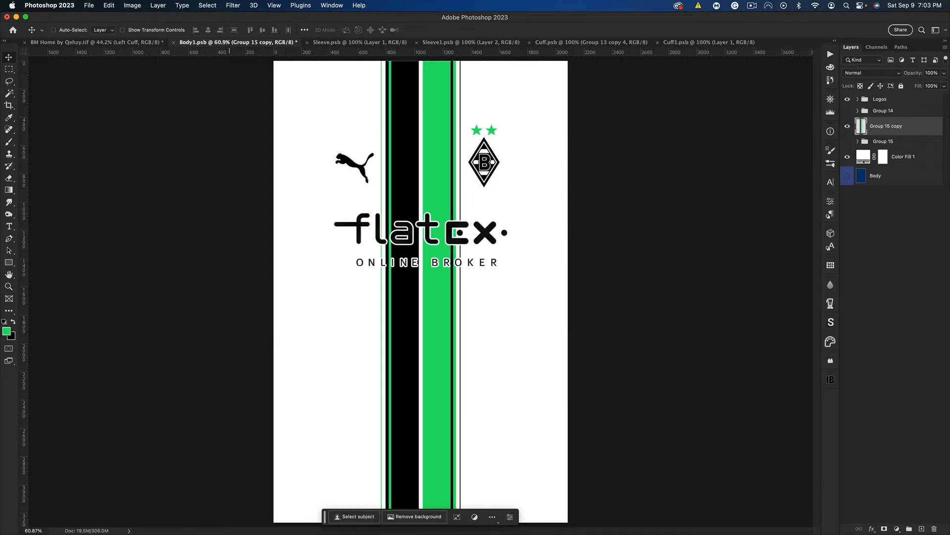
pyautogui.click(448, 272)
pyautogui.press('super+v')
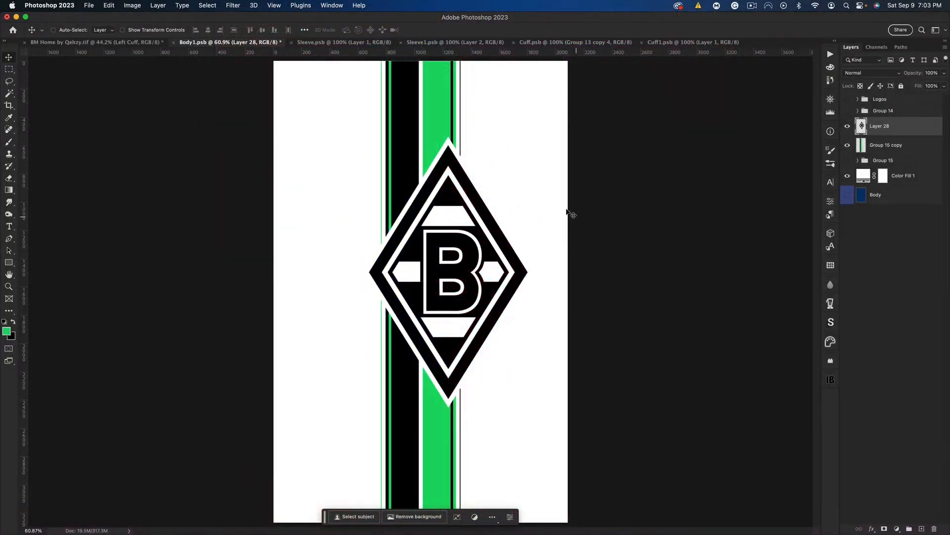
pyautogui.moveTo(490, 257); pyautogui.dragTo(463, 259)
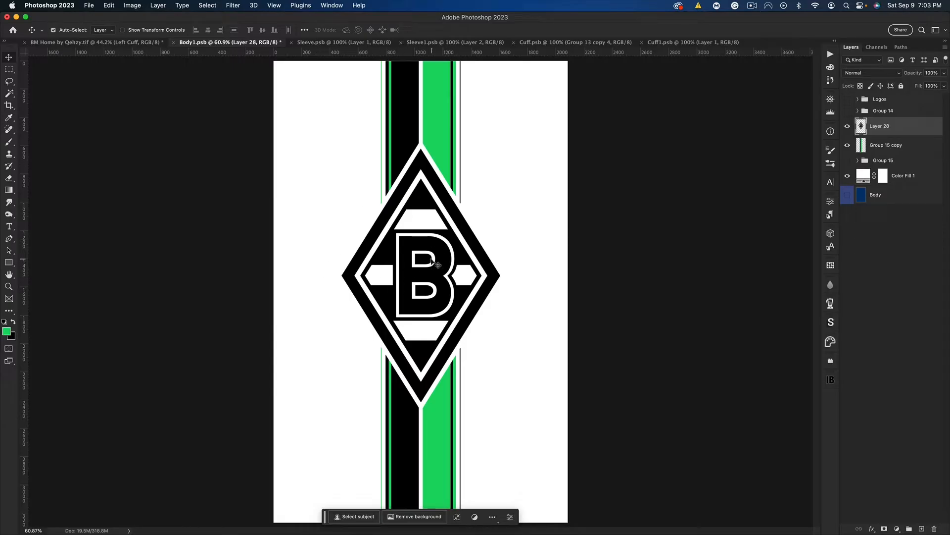
# Trace a closed Pen path around the upper part of the crest's letter B, down to the middle white bar
pyautogui.scroll(3, 434, 262)
pyautogui.moveTo(438, 225); pyautogui.dragTo(433, 255)
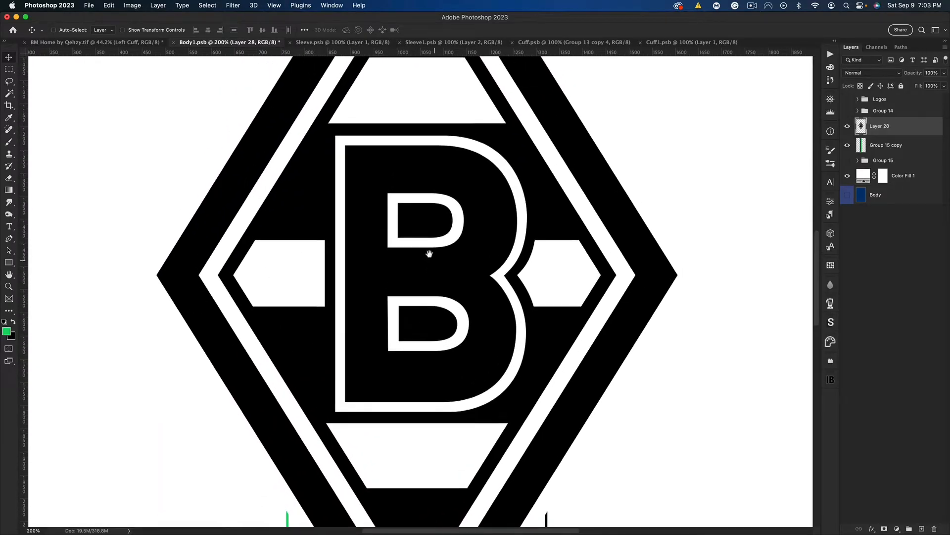
pyautogui.click(9, 238)
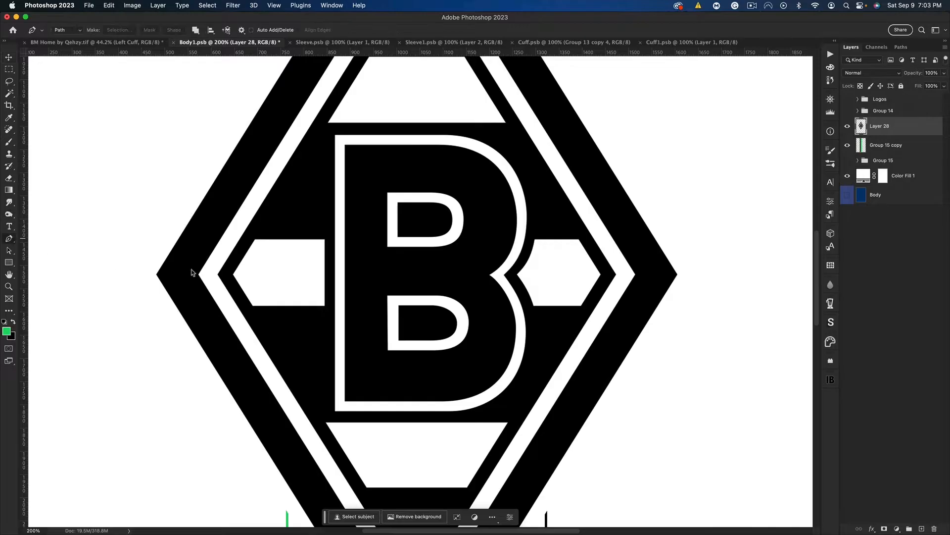
pyautogui.click(300, 238)
pyautogui.click(554, 238)
pyautogui.click(510, 137)
pyautogui.click(456, 129)
pyautogui.click(351, 131)
pyautogui.click(319, 134)
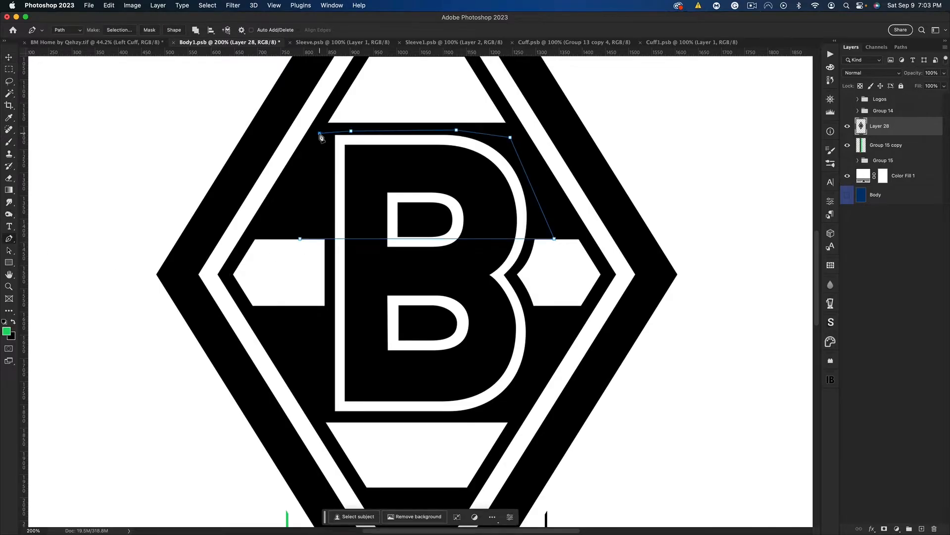
pyautogui.click(312, 184)
pyautogui.click(300, 238)
# Fill the path over the upper part of the B with black and delete the path
pyautogui.rightClick(415, 193)
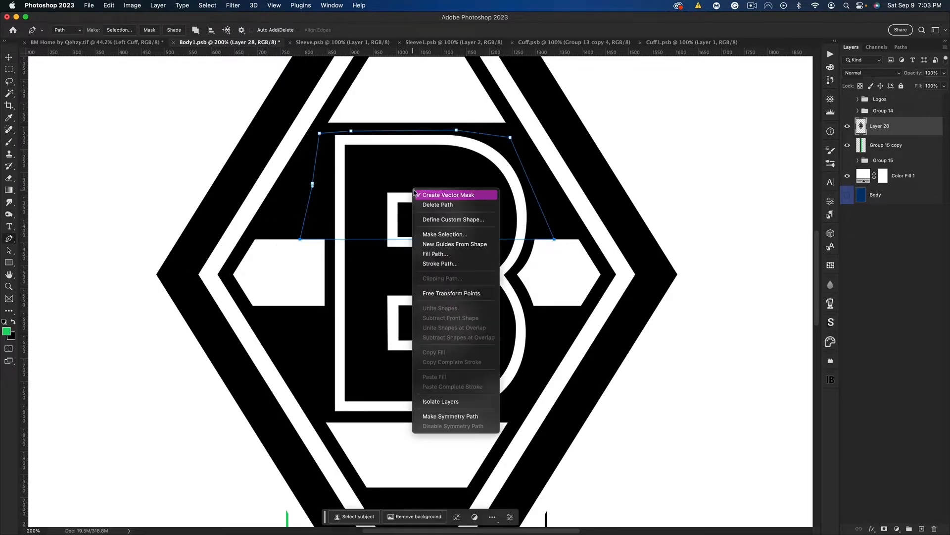
pyautogui.click(445, 253)
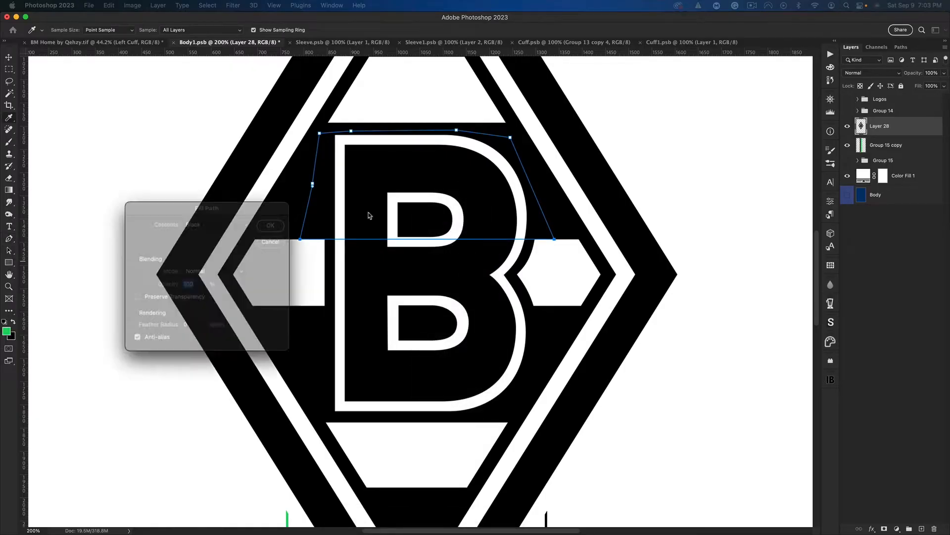
pyautogui.click(573, 226)
pyautogui.rightClick(349, 275)
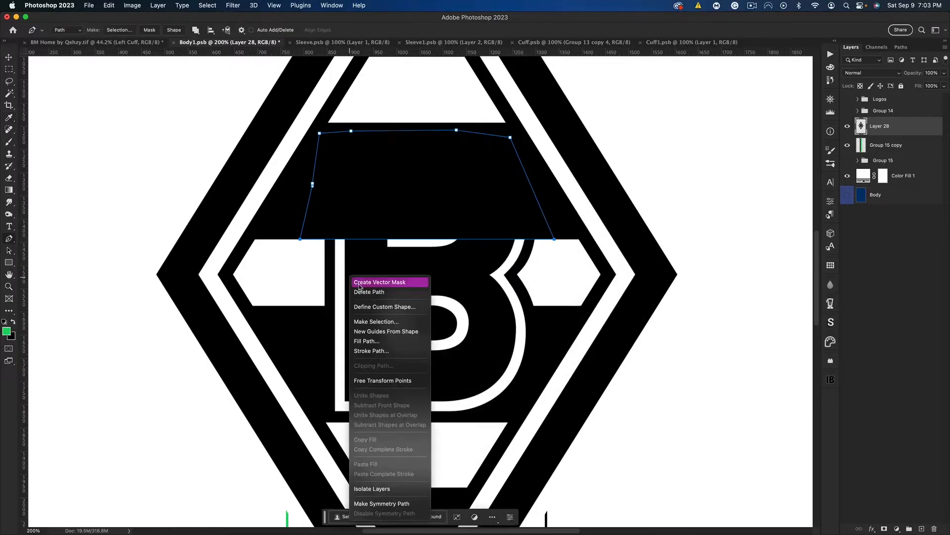
pyautogui.click(377, 289)
# Trace a rectangular Pen path across the crest's middle band, linking the two white bar ends
pyautogui.click(306, 239)
pyautogui.click(560, 239)
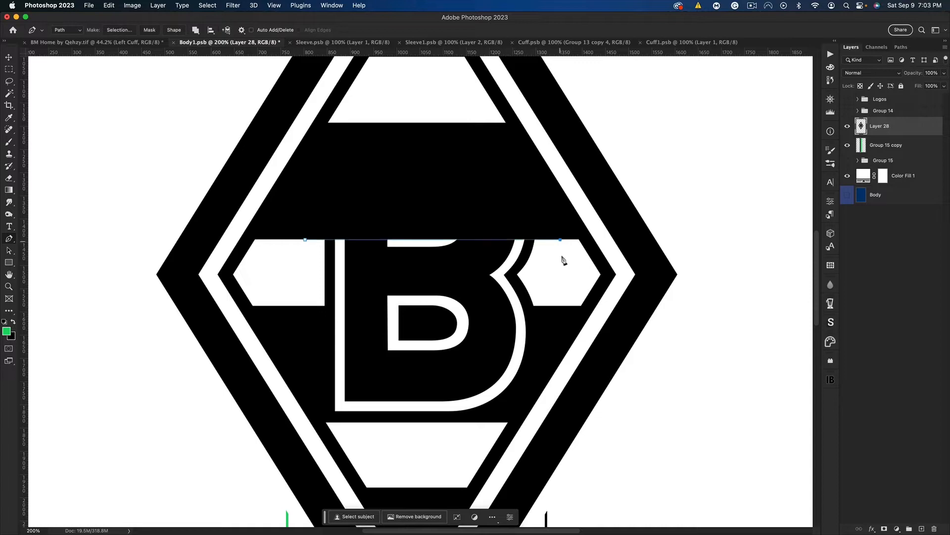
pyautogui.click(560, 306)
pyautogui.click(307, 306)
pyautogui.click(305, 240)
pyautogui.moveTo(600, 210); pyautogui.dragTo(251, 251)
# Fill the middle band path with white and delete the path
pyautogui.rightClick(322, 268)
pyautogui.click(416, 314)
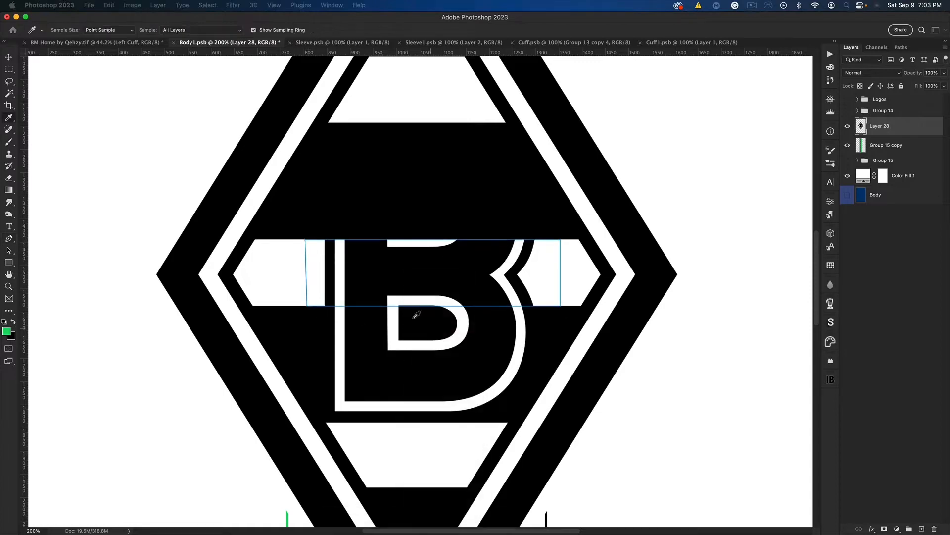
pyautogui.click(508, 251)
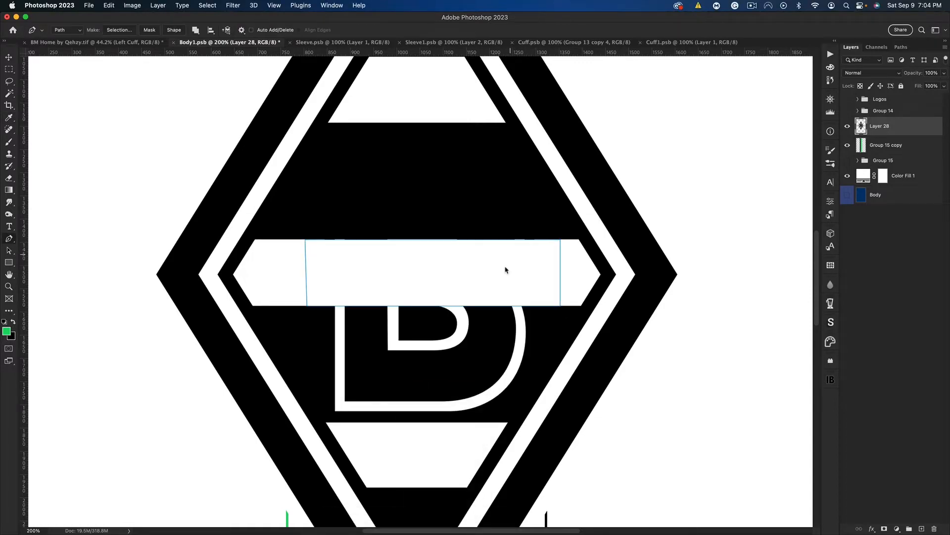
pyautogui.rightClick(455, 259)
pyautogui.click(346, 279)
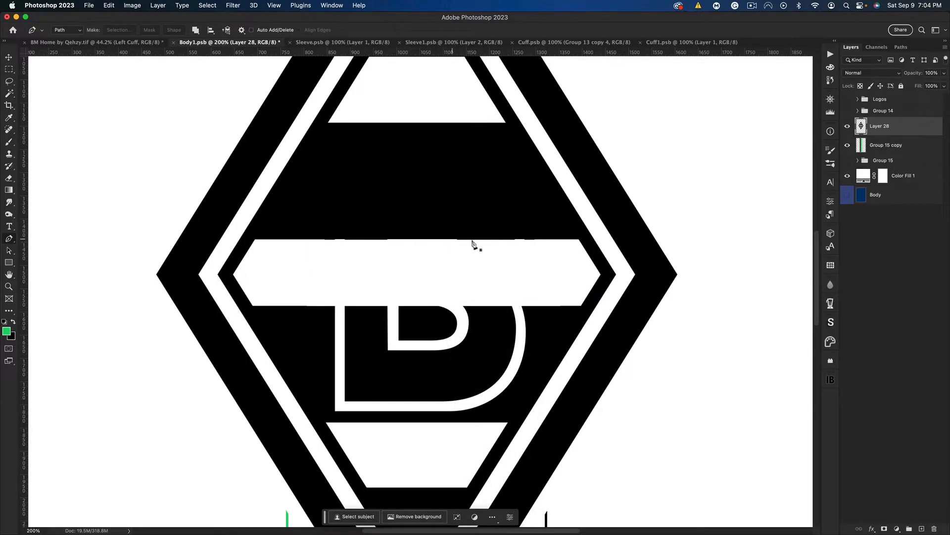
# Trace a closed Pen path around the remaining lower part of the B, between the middle and lower white bars
pyautogui.click(302, 305)
pyautogui.click(549, 305)
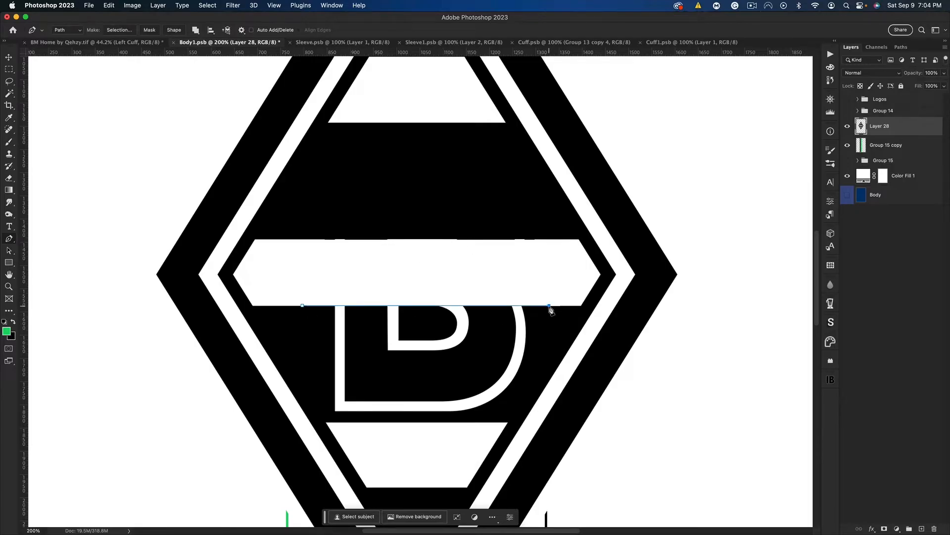
pyautogui.click(533, 378)
pyautogui.click(506, 422)
pyautogui.click(327, 422)
pyautogui.click(302, 305)
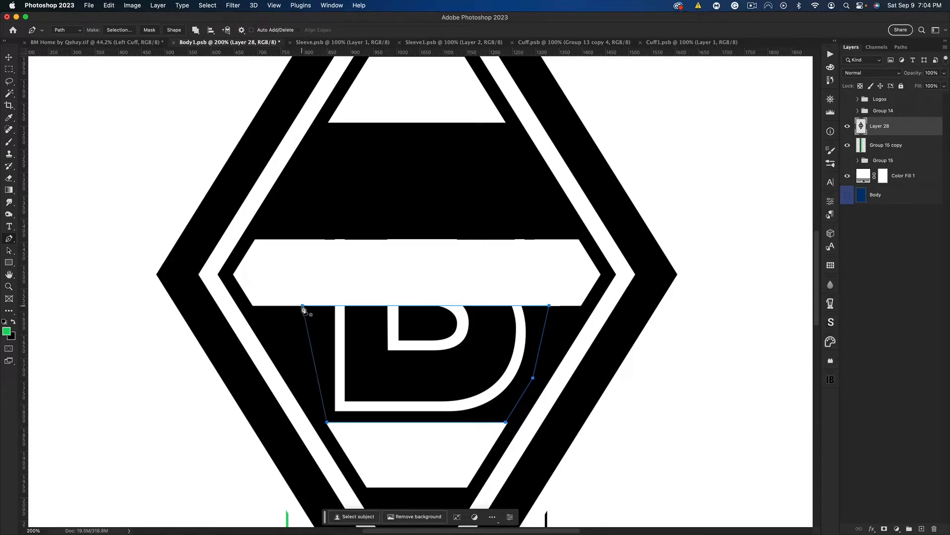
pyautogui.moveTo(286, 278); pyautogui.dragTo(584, 330)
# Fill the path over the lower part of the B with black and delete the path
pyautogui.rightClick(445, 332)
pyautogui.click(478, 395)
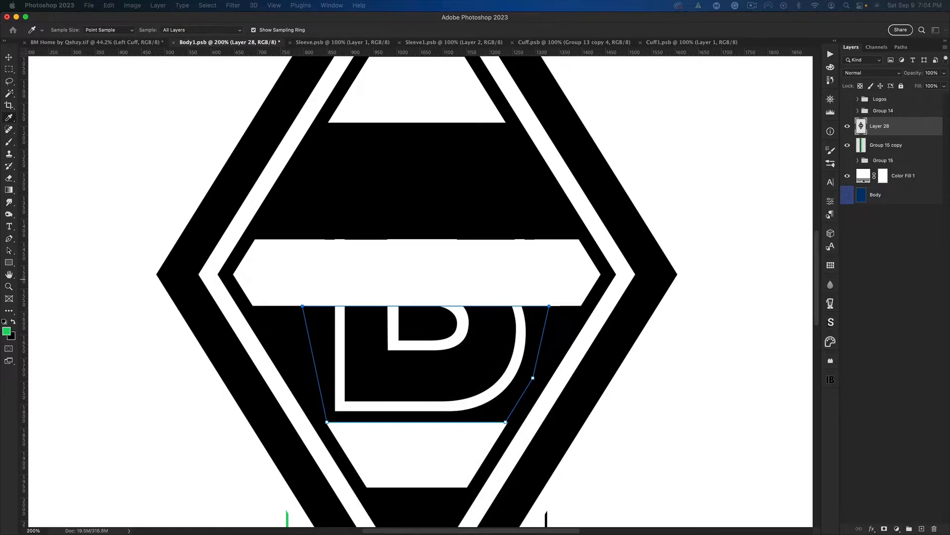
pyautogui.press('Return')
pyautogui.rightClick(476, 324)
pyautogui.click(501, 343)
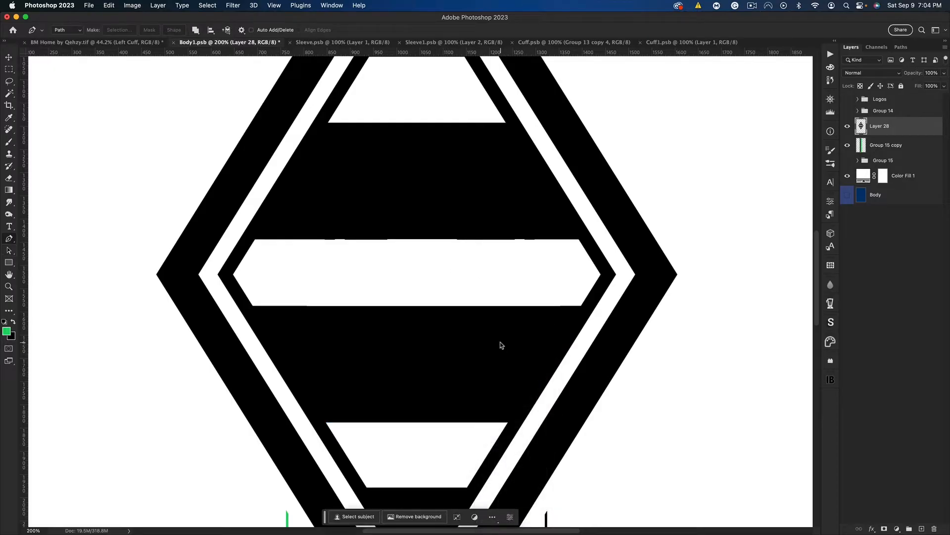
# Copy the crest's black outer frame and black inner diamond onto a new layer using the Magic Wand, then select the original crest layer
pyautogui.press('super+0')
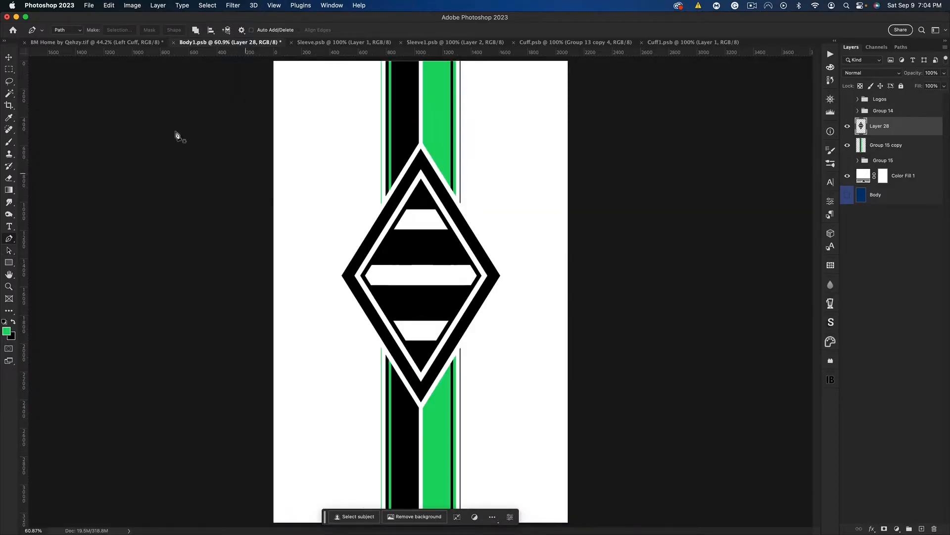
pyautogui.click(9, 93)
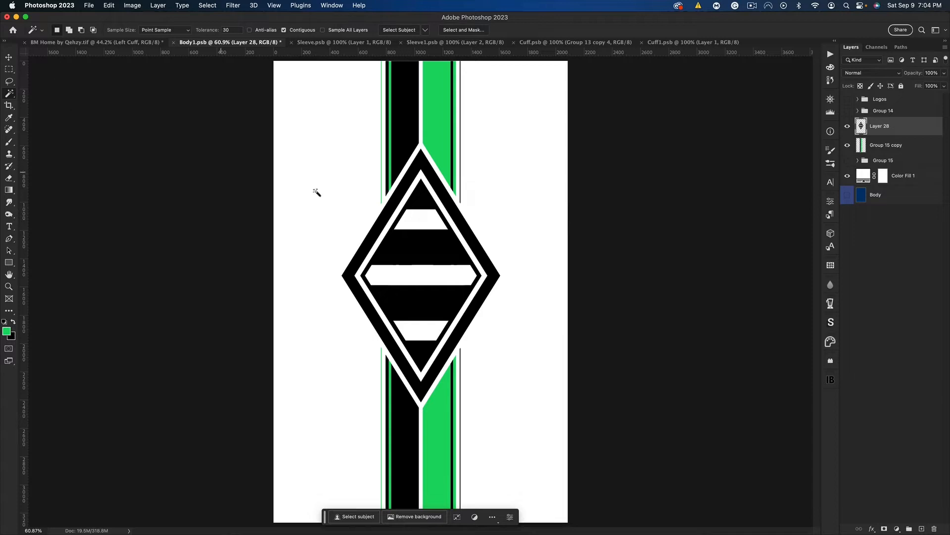
pyautogui.click(462, 222)
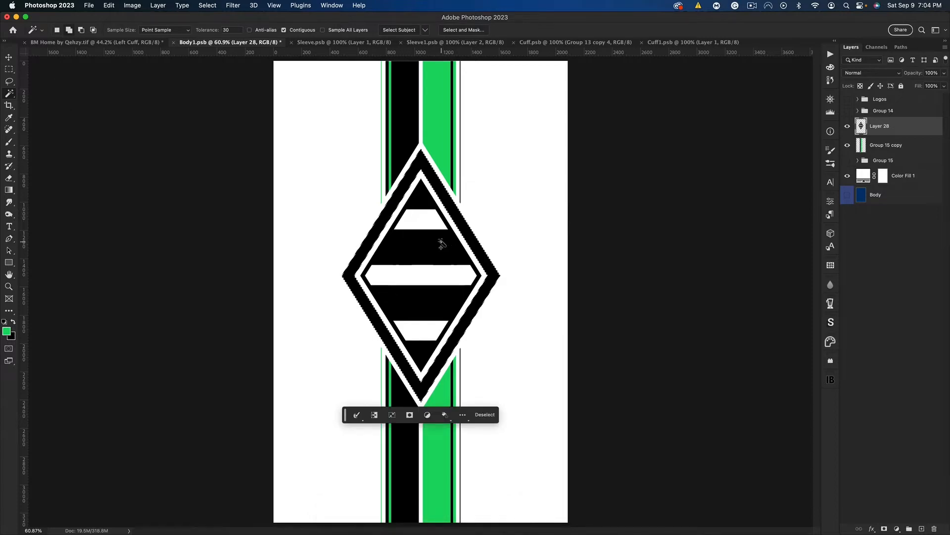
pyautogui.press('super+c')
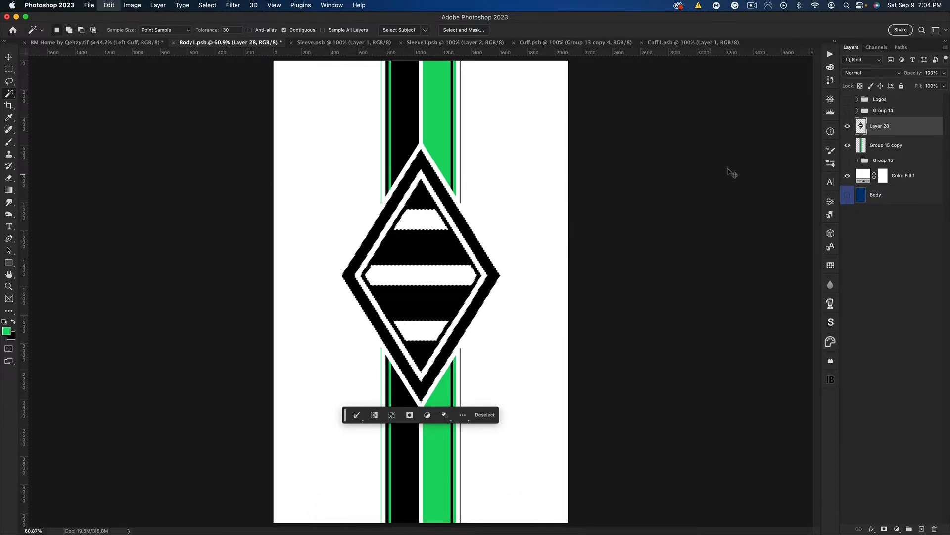
pyautogui.press('super+v')
pyautogui.click(886, 147)
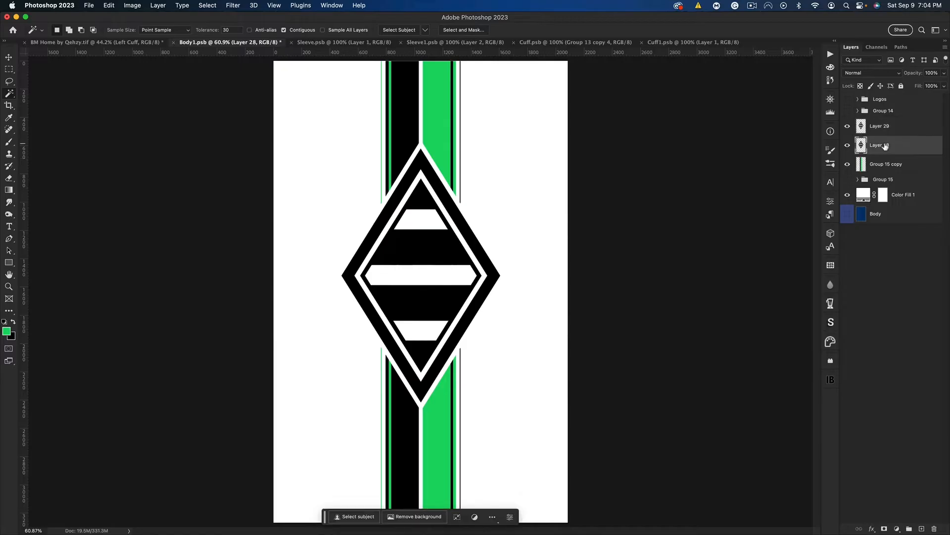
# Delete the original crest layer and hide the stripes layer, leaving the simplified diamond ready to move
pyautogui.press('Delete')
pyautogui.click(886, 127)
pyautogui.click(847, 145)
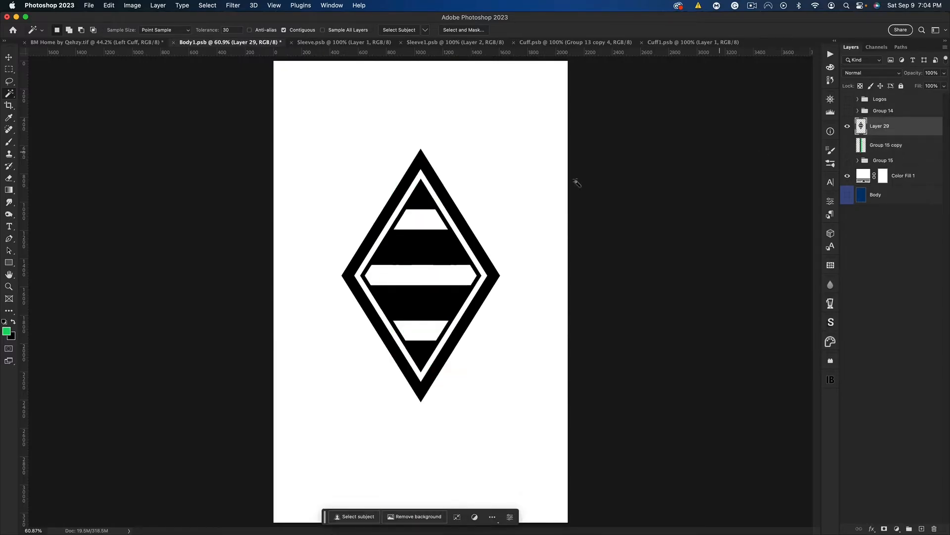
pyautogui.click(12, 57)
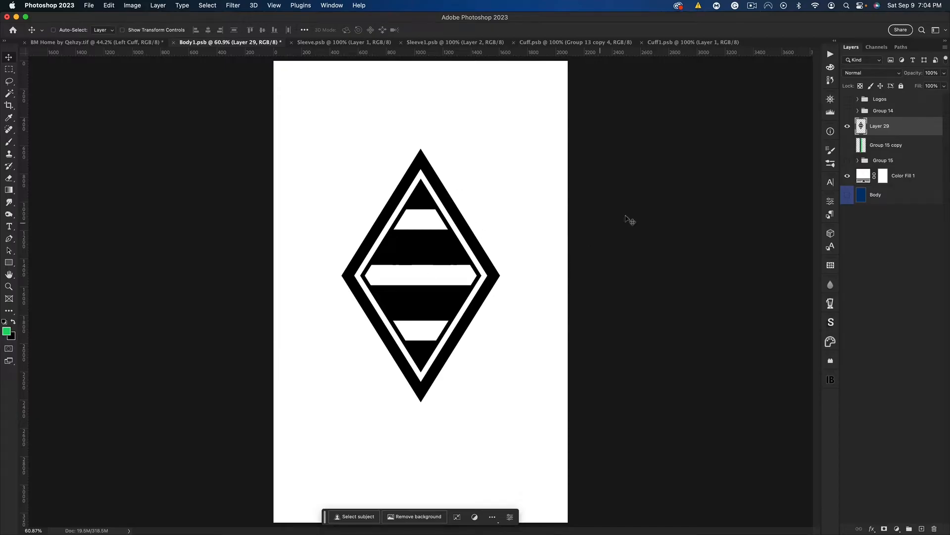
# Scale the diamond down against the lower canvas edge and stack a duplicate above it, tip to tip
pyautogui.press('super+t')
pyautogui.moveTo(428, 219); pyautogui.dragTo(428, 339)
pyautogui.moveTo(422, 267); pyautogui.dragTo(443, 196)
pyautogui.press('Return')
pyautogui.press('super+j')
# Scale both stacked diamonds together to 66.59%, keeping them centred at the lower canvas edge
pyautogui.keyDown('shift'); pyautogui.click(884, 145); pyautogui.keyUp('shift')
pyautogui.press('super+t')
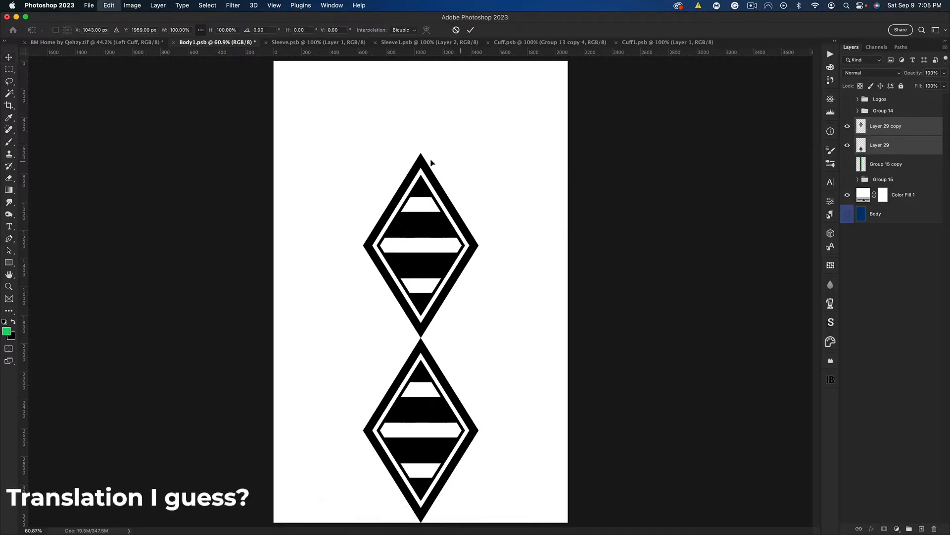
pyautogui.moveTo(430, 156); pyautogui.dragTo(445, 275)
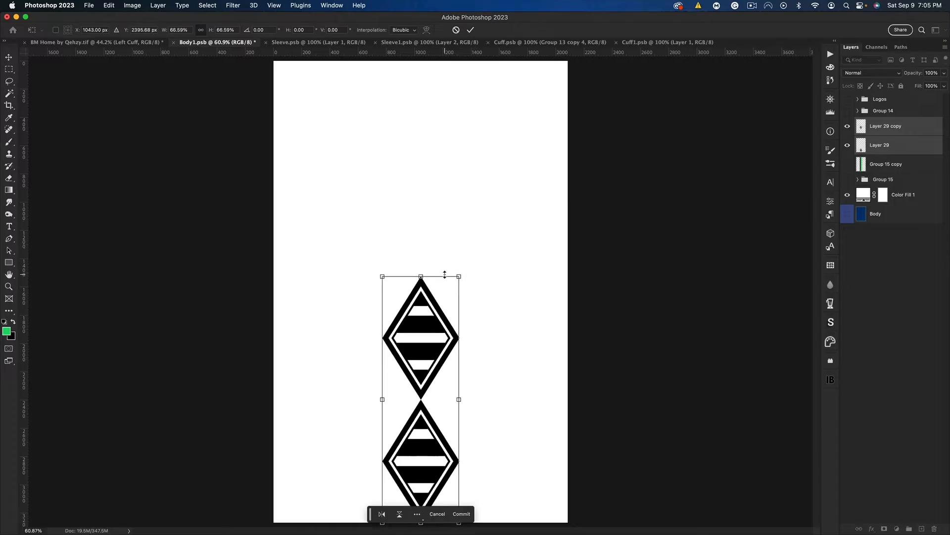
pyautogui.press('Return')
# Duplicate the diamond pair directly above the first, and scale all four down together from the lower canvas edge
pyautogui.press('super+j')
pyautogui.moveTo(447, 388); pyautogui.dragTo(448, 142)
pyautogui.click(888, 127)
pyautogui.keyDown('shift'); pyautogui.click(895, 184); pyautogui.keyUp('shift')
pyautogui.press('super+t')
pyautogui.moveTo(429, 213); pyautogui.dragTo(430, 296)
pyautogui.moveTo(425, 200); pyautogui.dragTo(424, 148)
pyautogui.press('Return')
# Duplicate the upper two diamonds to extend the column past the upper canvas edge, and select all six diamond layers
pyautogui.click(879, 131)
pyautogui.keyDown('shift'); pyautogui.click(880, 145); pyautogui.keyUp('shift')
pyautogui.press('super+j')
pyautogui.moveTo(446, 297); pyautogui.dragTo(446, 111)
pyautogui.keyDown('shift'); pyautogui.click(880, 217); pyautogui.keyUp('shift')
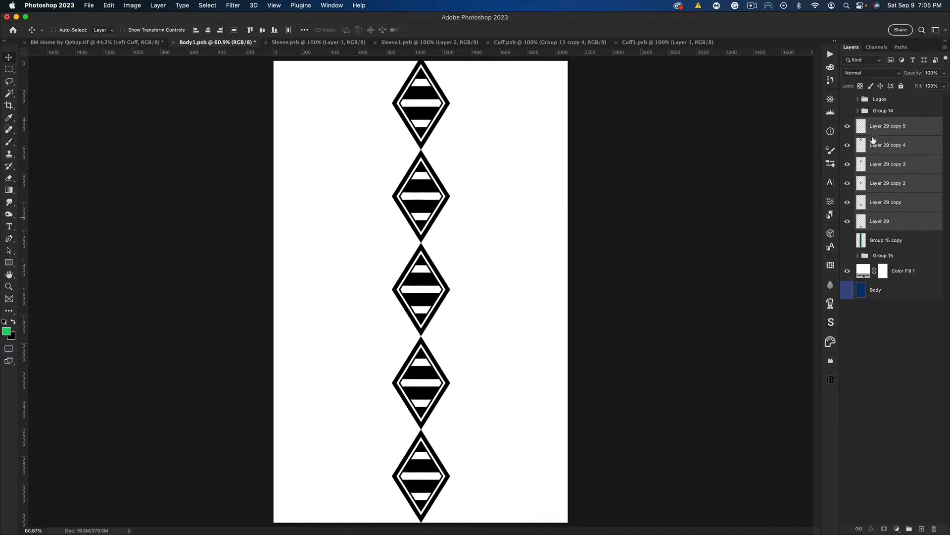
# Group the six diamond layers and shift the group so the middle diamond sits at the canvas centre
pyautogui.click(302, 31)
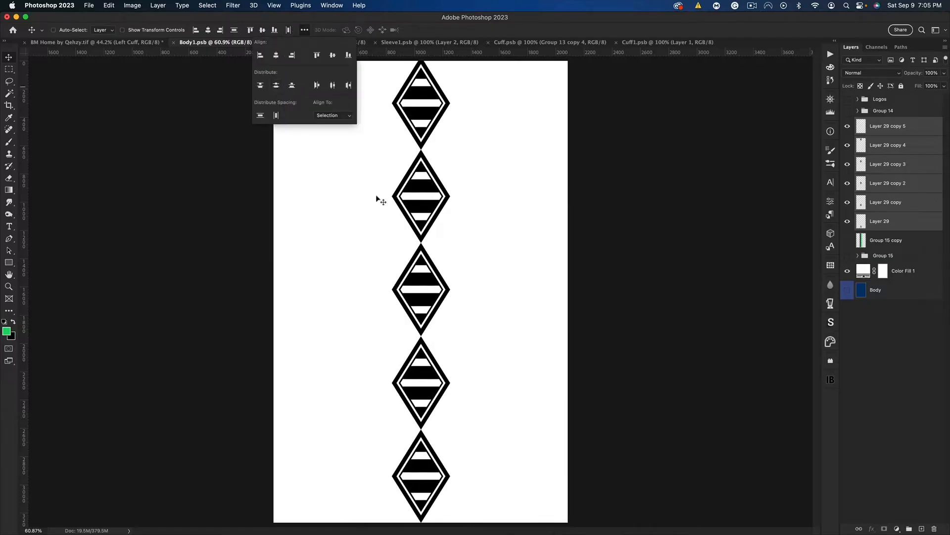
pyautogui.click(463, 33)
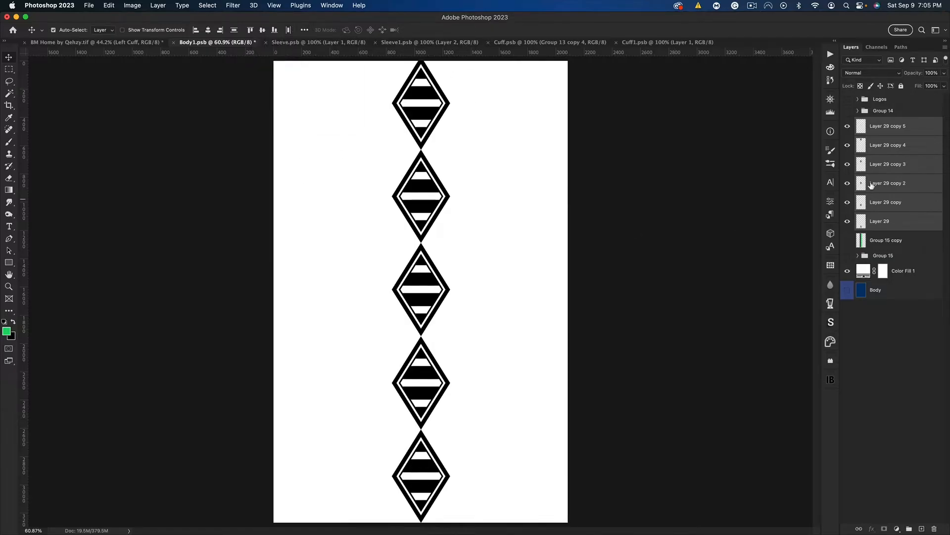
pyautogui.press('super+g')
pyautogui.press('super+t')
pyautogui.moveTo(428, 163); pyautogui.dragTo(425, 214)
pyautogui.press('Return')
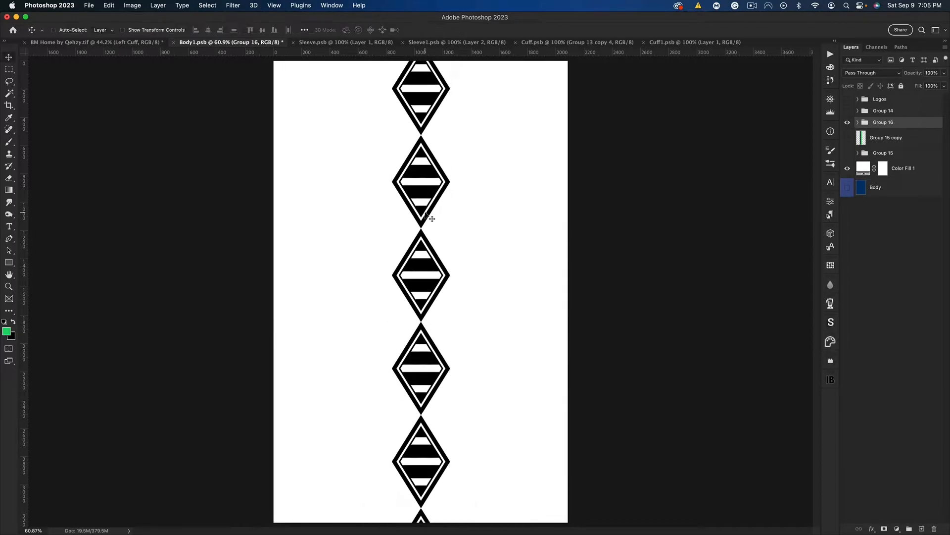
# Merge a copy of the diamond group, hide the original group, and place a duplicate column tip to tip on the right
pyautogui.press('super+j')
pyautogui.press('super+e')
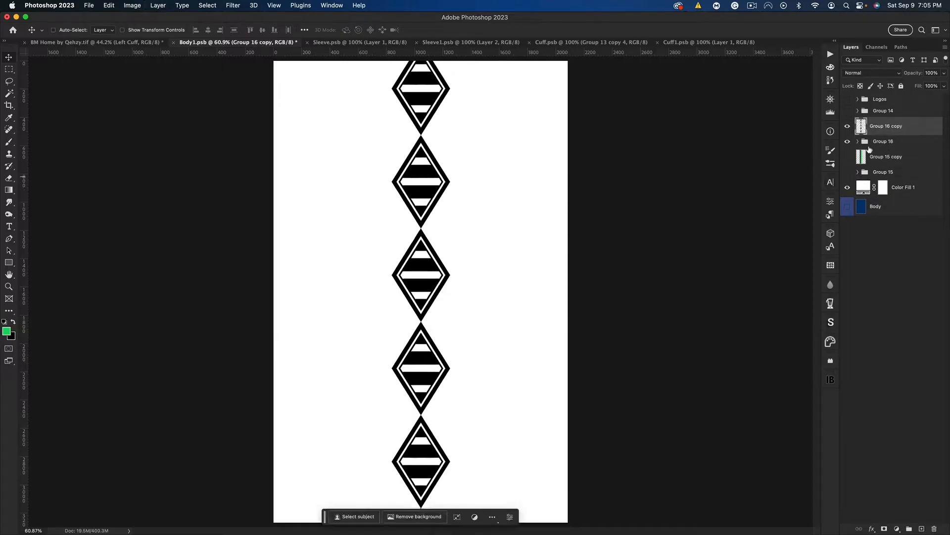
pyautogui.click(847, 141)
pyautogui.press('super+j')
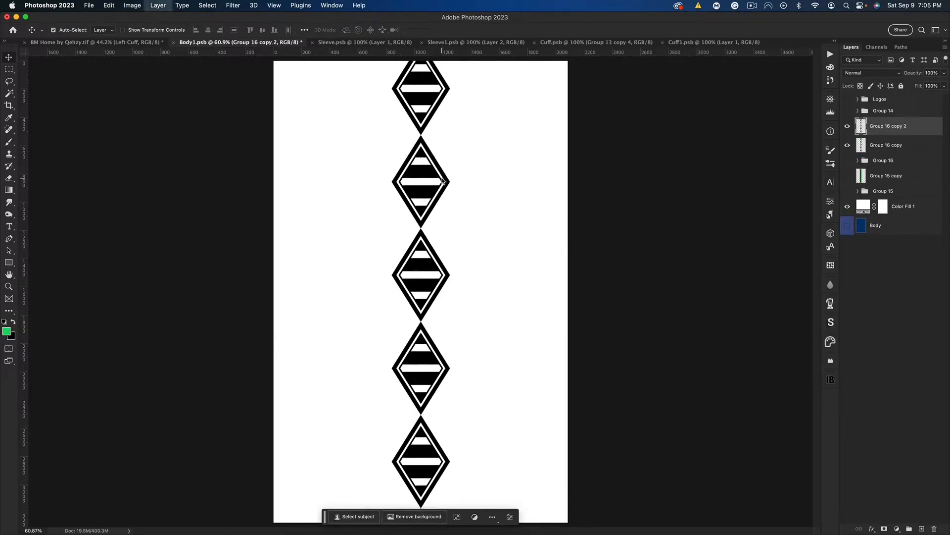
pyautogui.moveTo(430, 202); pyautogui.dragTo(474, 202)
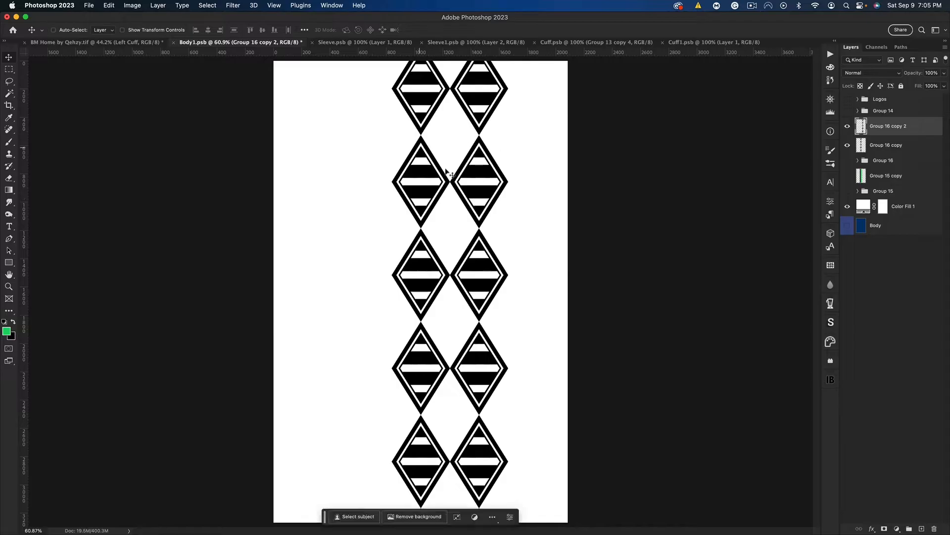
# Centre the two diamond columns on the vertical centre guide and merge them into one layer
pyautogui.keyDown('shift'); pyautogui.click(890, 145); pyautogui.keyUp('shift')
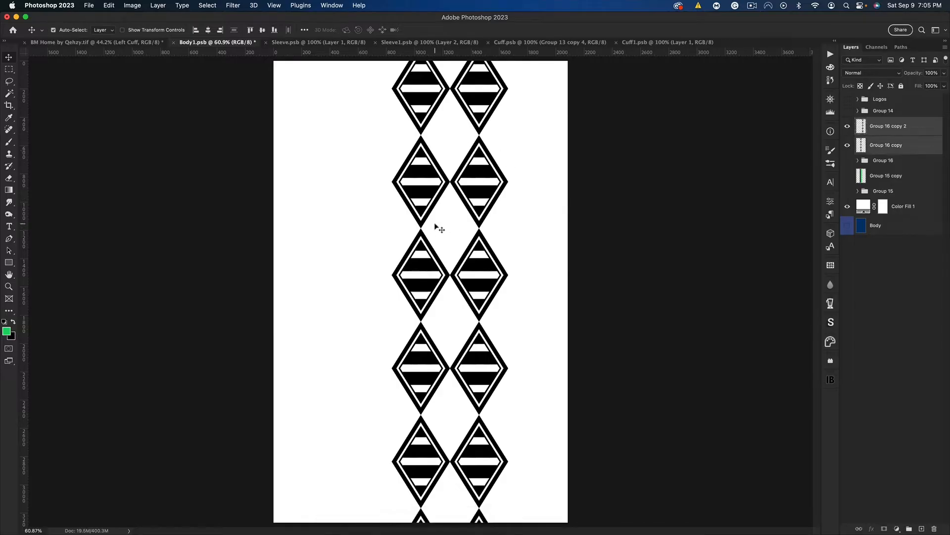
pyautogui.press('super+semicolon')
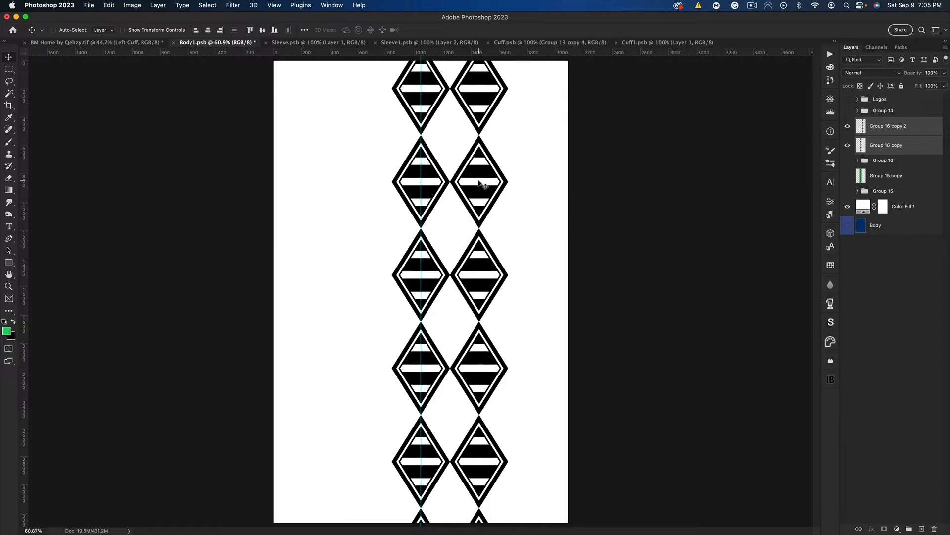
pyautogui.press('super+t')
pyautogui.moveTo(467, 178); pyautogui.dragTo(440, 176)
pyautogui.press('Return')
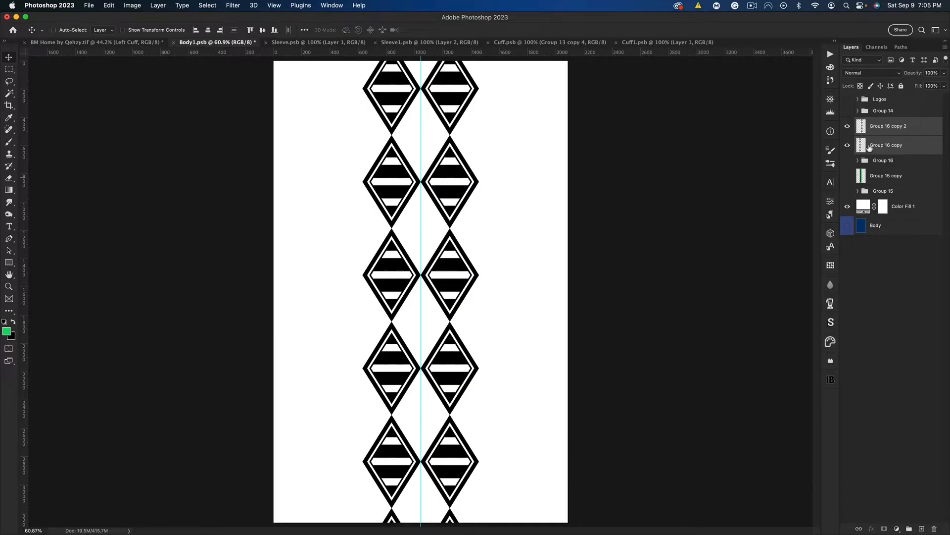
pyautogui.press('super+e')
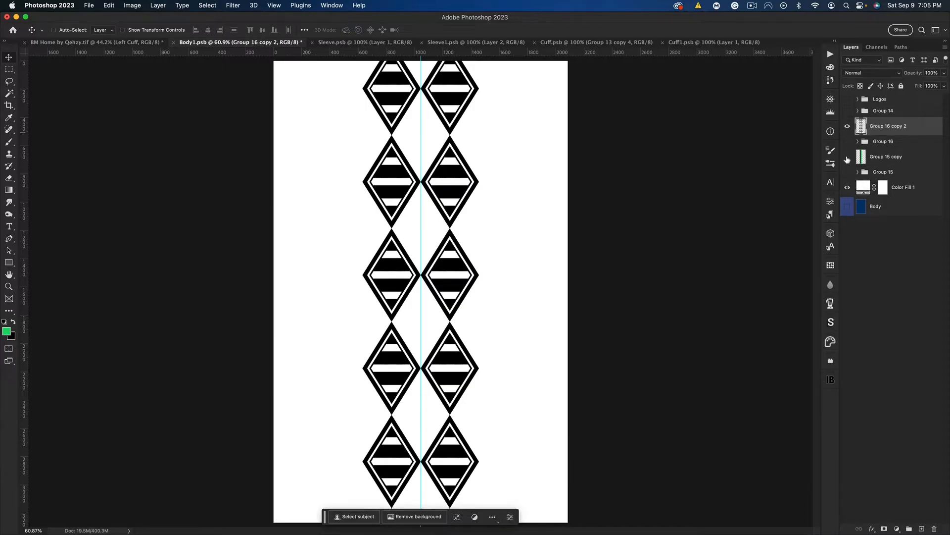
# Show the black and green stripes layer and hide the merged diamond pattern
pyautogui.click(847, 157)
pyautogui.click(848, 127)
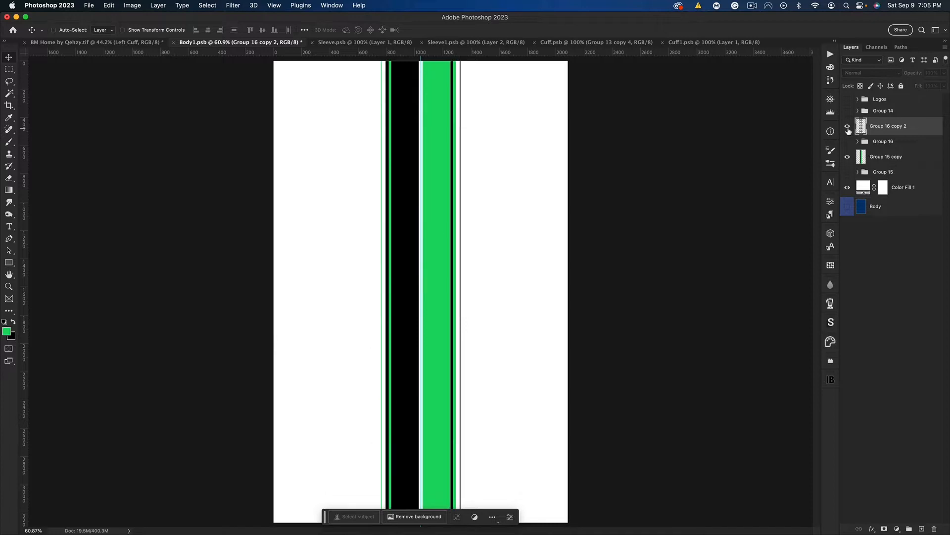
pyautogui.click(848, 127)
pyautogui.click(847, 157)
pyautogui.click(847, 157)
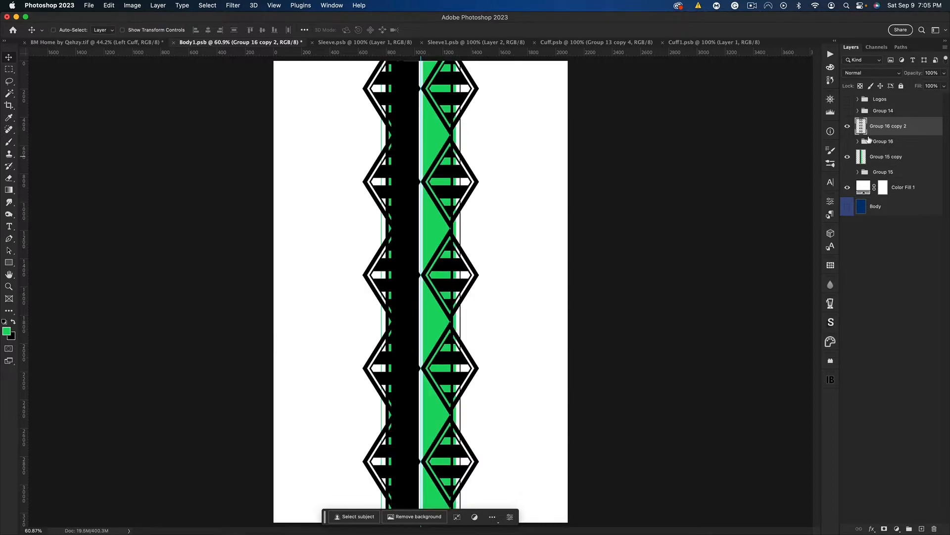
pyautogui.click(847, 127)
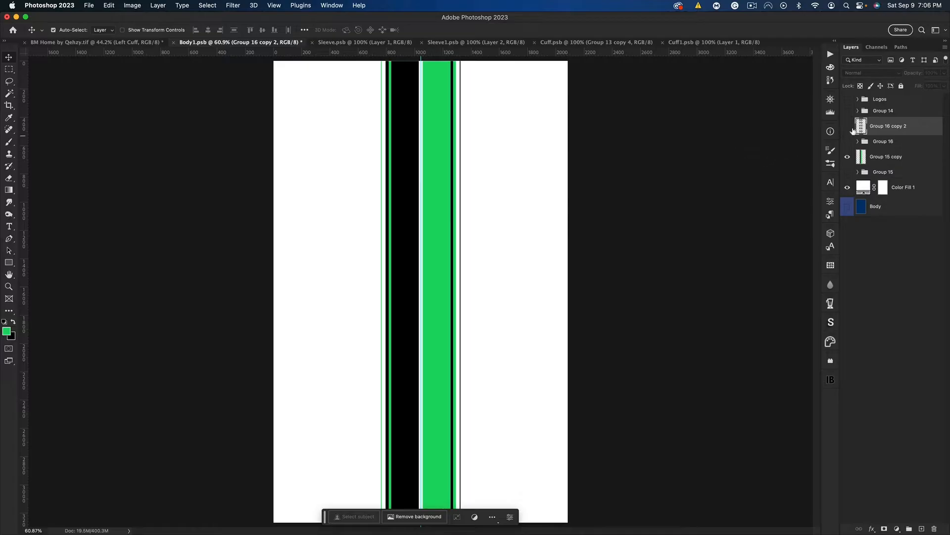
# Mask the stripes layer with the diamond pattern's outline, inverted so the pattern is cut out, and hide the guides
pyautogui.keyDown('super'); pyautogui.click(859, 127); pyautogui.keyUp('super')
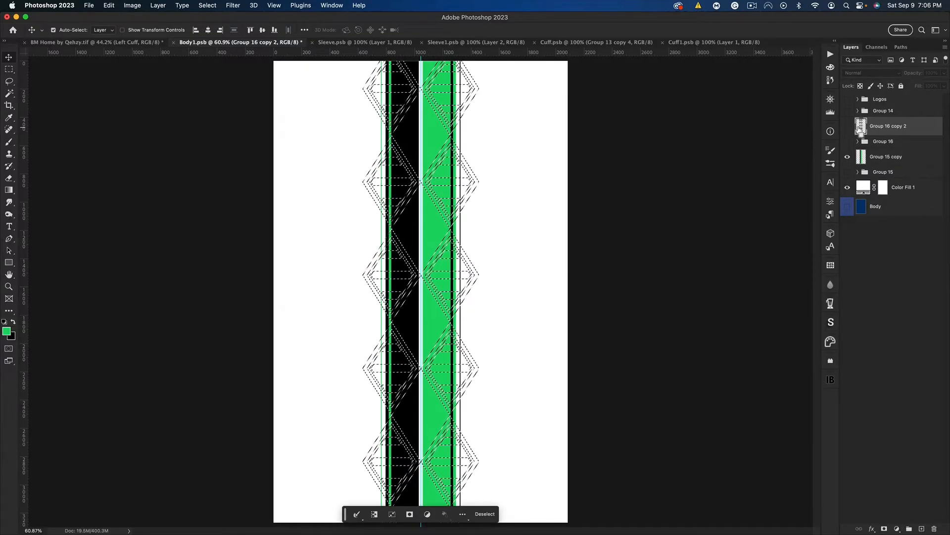
pyautogui.click(887, 156)
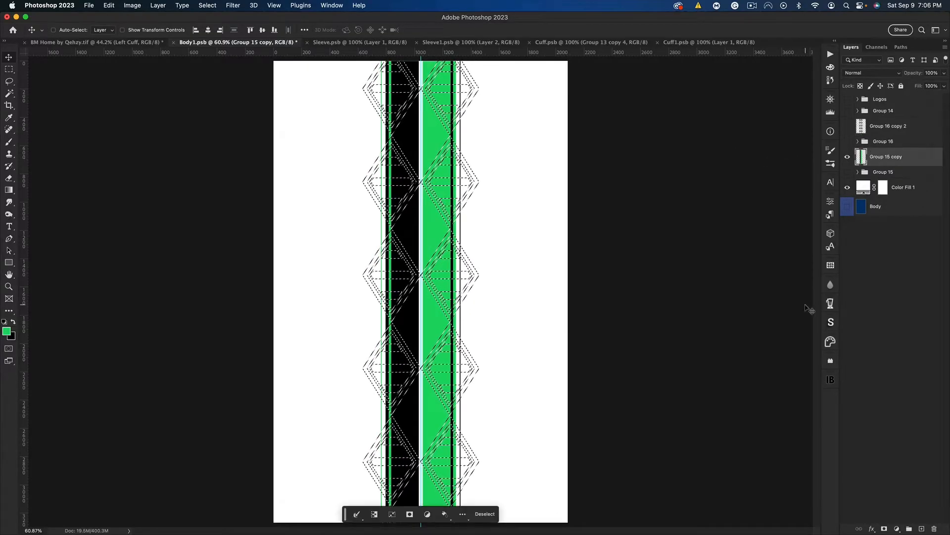
pyautogui.click(884, 529)
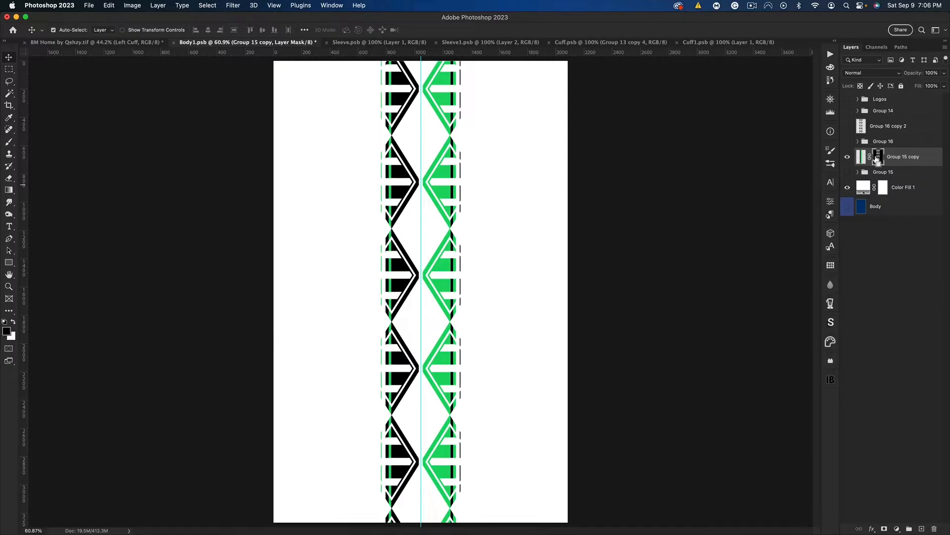
pyautogui.press('super+i')
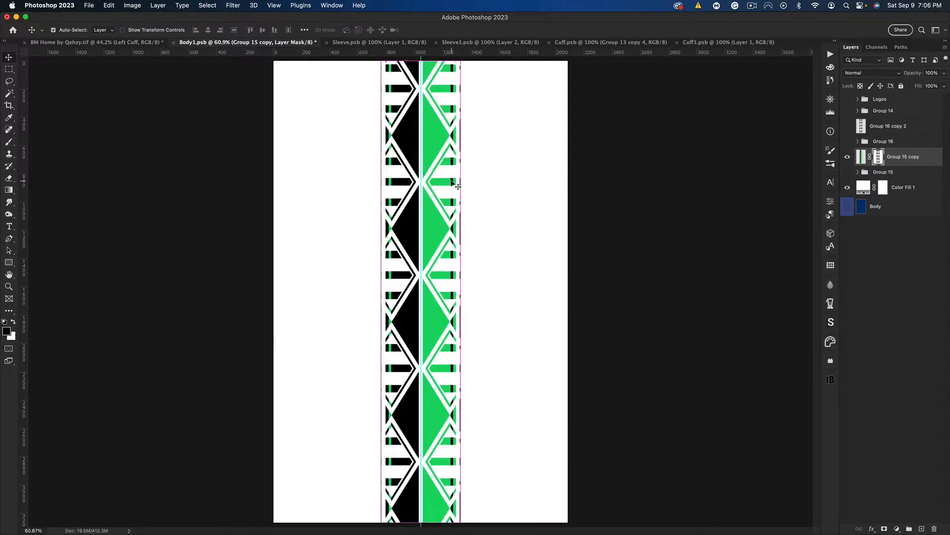
pyautogui.press('super+h')
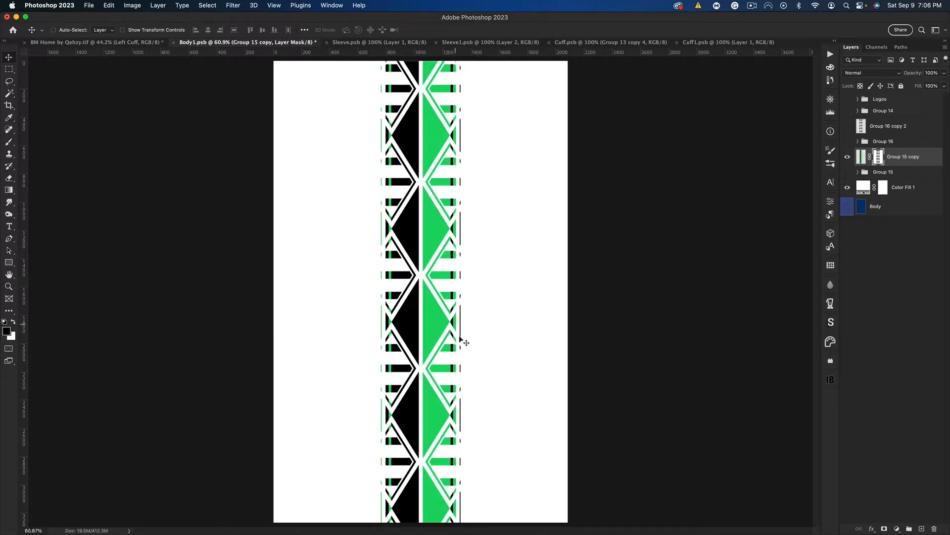
# Duplicate the masked stripes layer with an inverted mask, and flip the copy's unlinked stripe artwork horizontally
pyautogui.press('super+j')
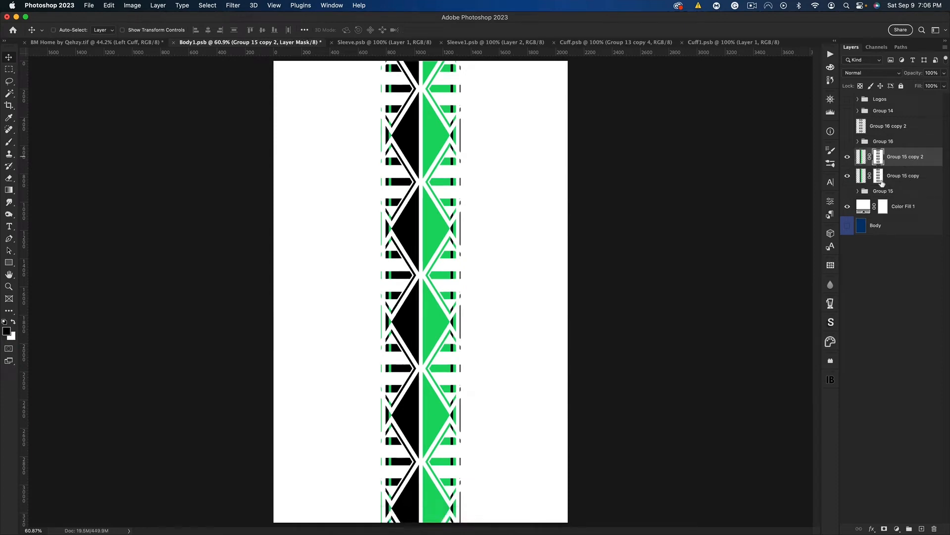
pyautogui.press('super+i')
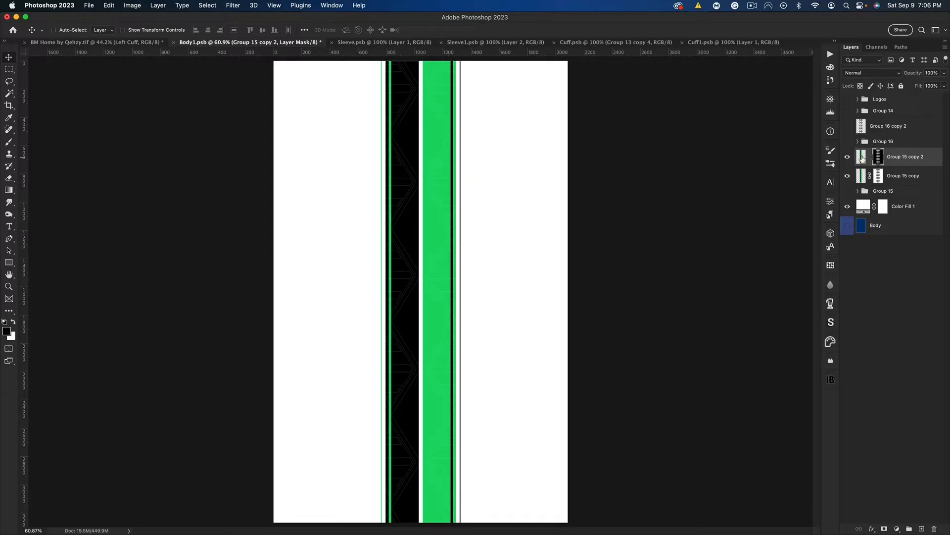
pyautogui.click(862, 158)
pyautogui.press('super+t')
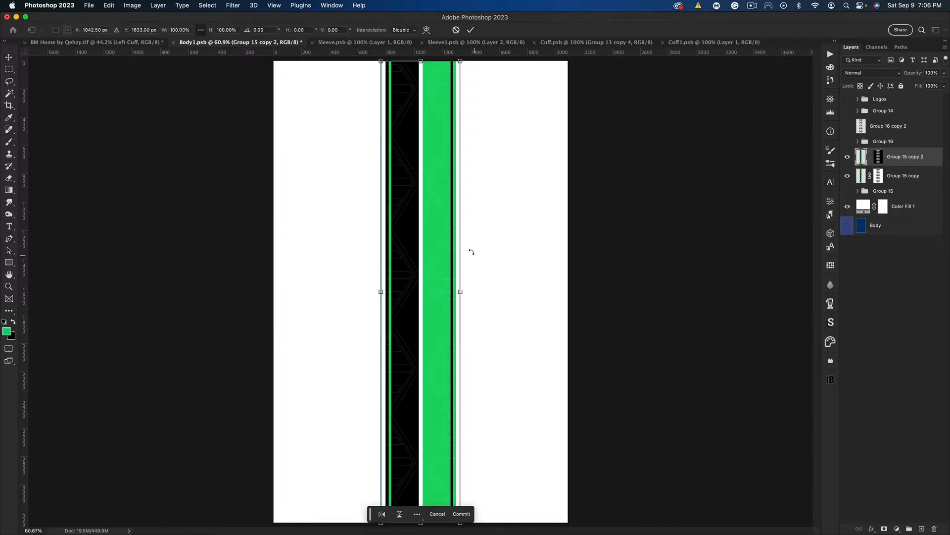
pyautogui.rightClick(405, 241)
pyautogui.click(429, 454)
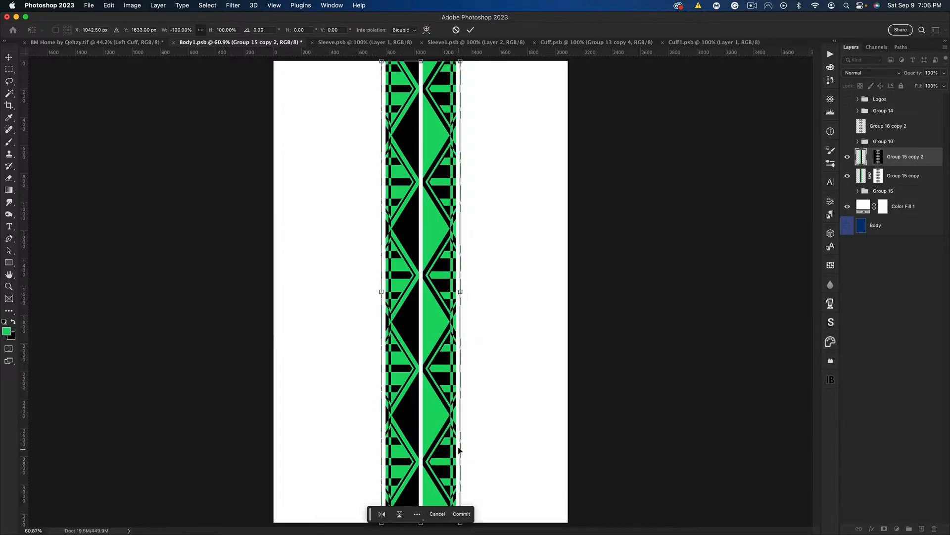
pyautogui.press('Return')
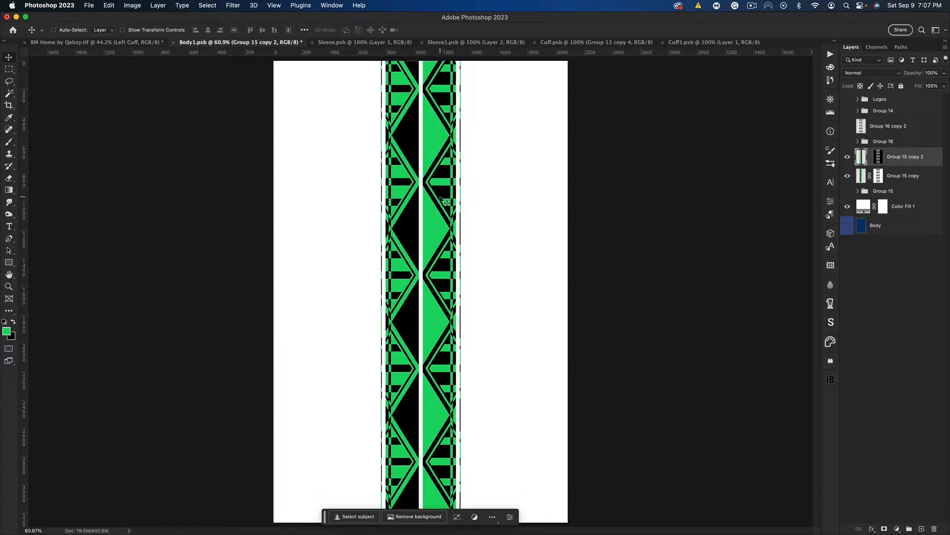
# Shift the diamond mask of the flipped stripes copy slightly downward, separately from its artwork
pyautogui.moveTo(440, 198)
pyautogui.mouseDown()
pyautogui.moveTo(440, 186)
pyautogui.moveTo(440, 206)
pyautogui.mouseUp()
pyautogui.click(879, 158)
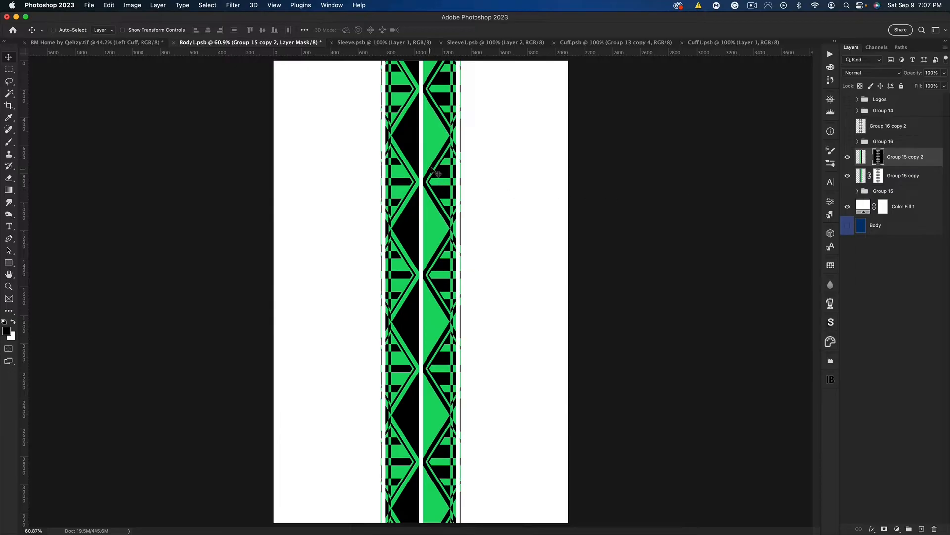
pyautogui.moveTo(432, 167)
pyautogui.mouseDown()
pyautogui.moveTo(432, 158)
pyautogui.moveTo(430, 176)
pyautogui.mouseUp()
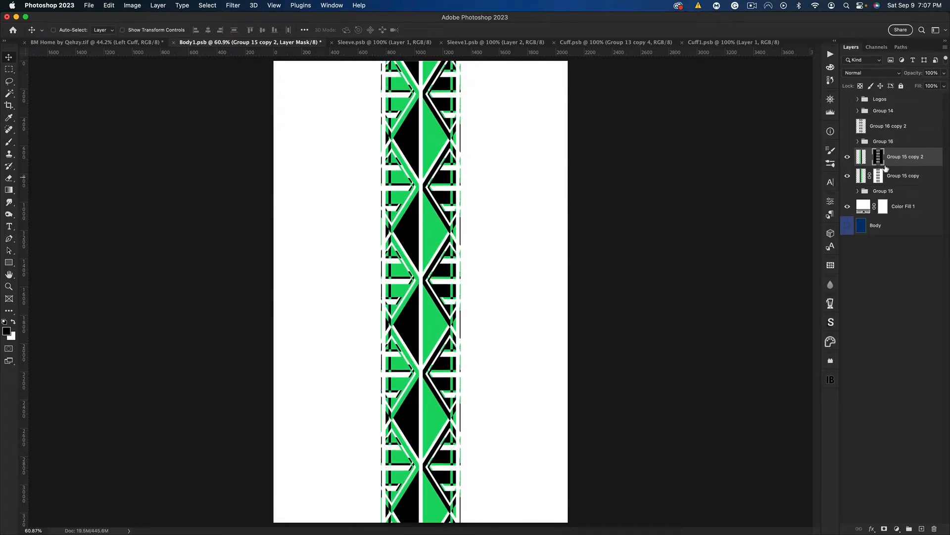
# Move the flipped stripes copy beneath the original masked stripes layer, undoing the stray shift
pyautogui.moveTo(897, 159); pyautogui.dragTo(899, 179)
pyautogui.moveTo(459, 225); pyautogui.dragTo(489, 210)
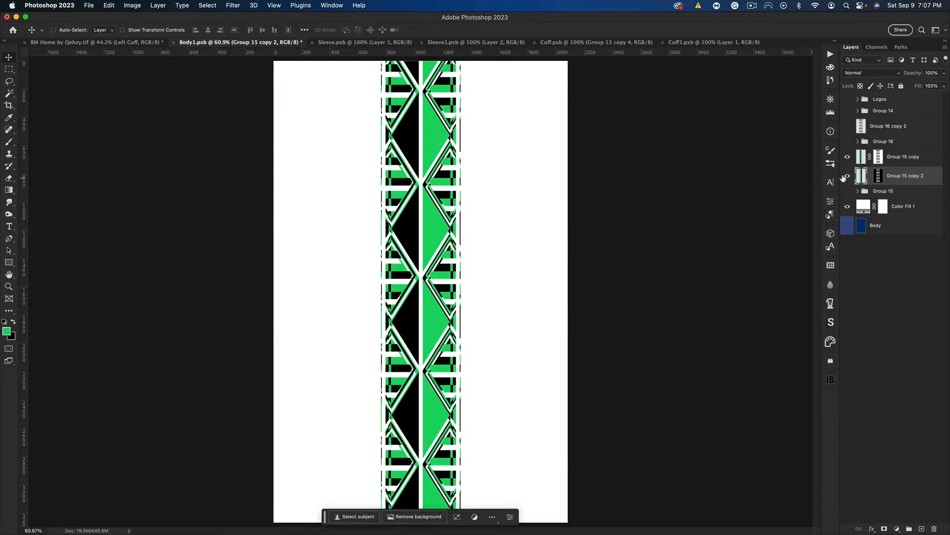
pyautogui.press('super+z')
pyautogui.moveTo(887, 159); pyautogui.dragTo(887, 177)
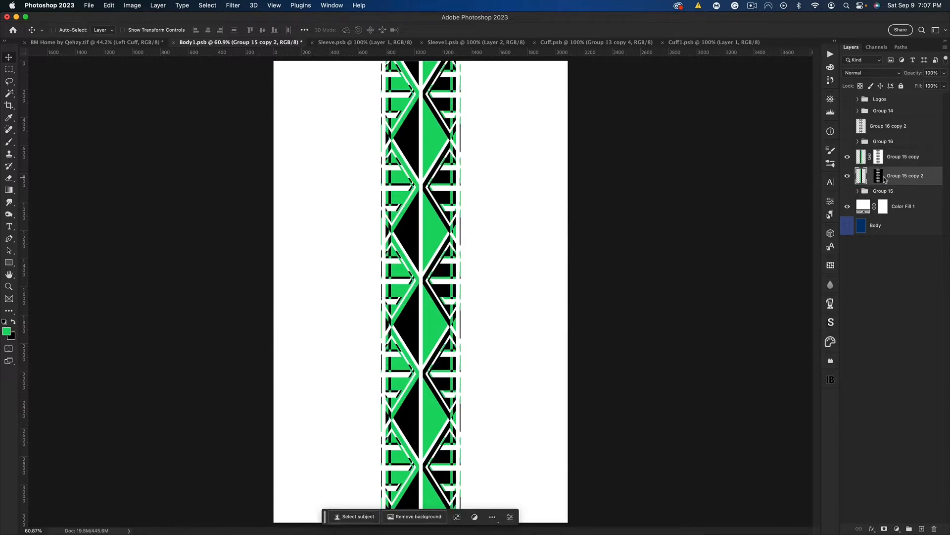
# Fine-tune the flipped copy's mask to a slight downward offset so white gaps separate its diamond lines from the stripes
pyautogui.click(878, 176)
pyautogui.moveTo(507, 236); pyautogui.dragTo(507, 247)
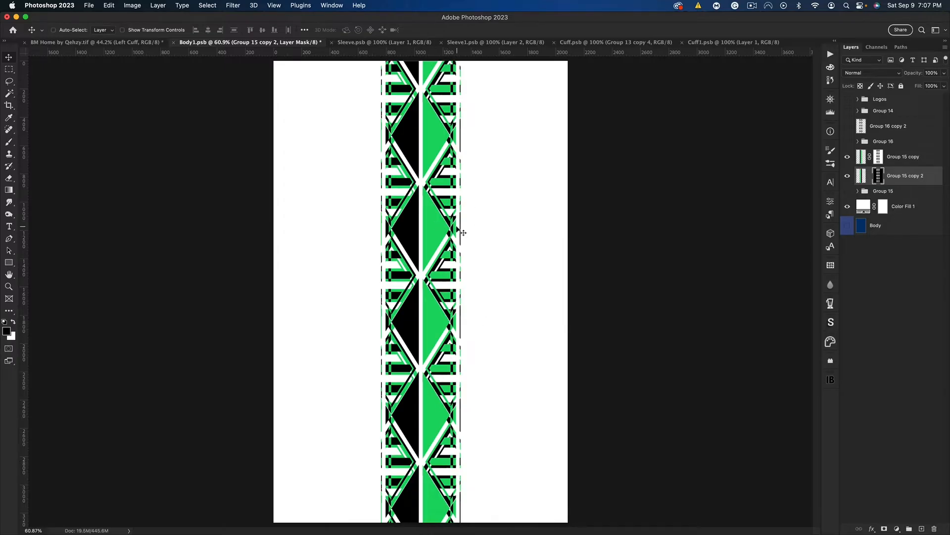
pyautogui.moveTo(454, 203); pyautogui.dragTo(487, 208)
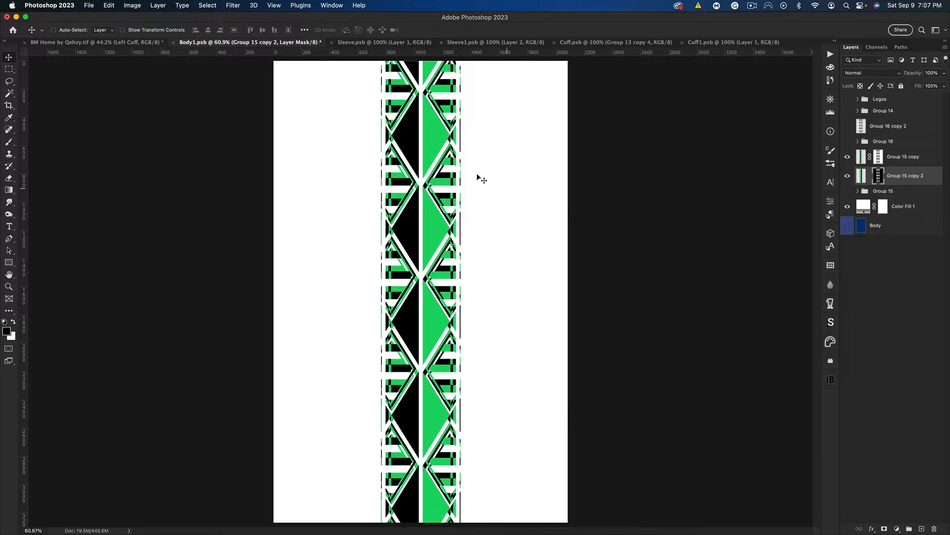
pyautogui.moveTo(460, 166); pyautogui.dragTo(452, 189)
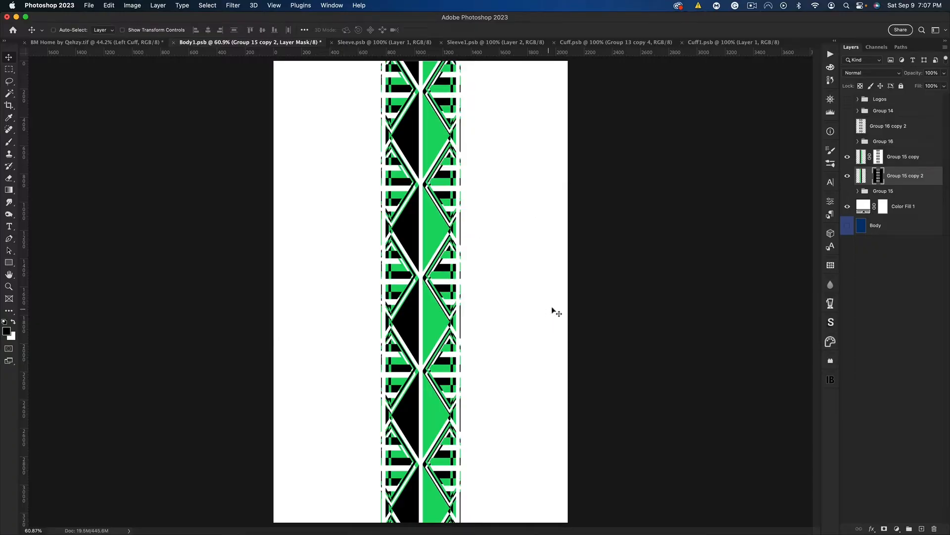
# Duplicate the two wide central stripe rectangles in Group 15 and move the copies out of the group, directly beneath the flipped stripes copy
pyautogui.click(870, 178)
pyautogui.click(858, 191)
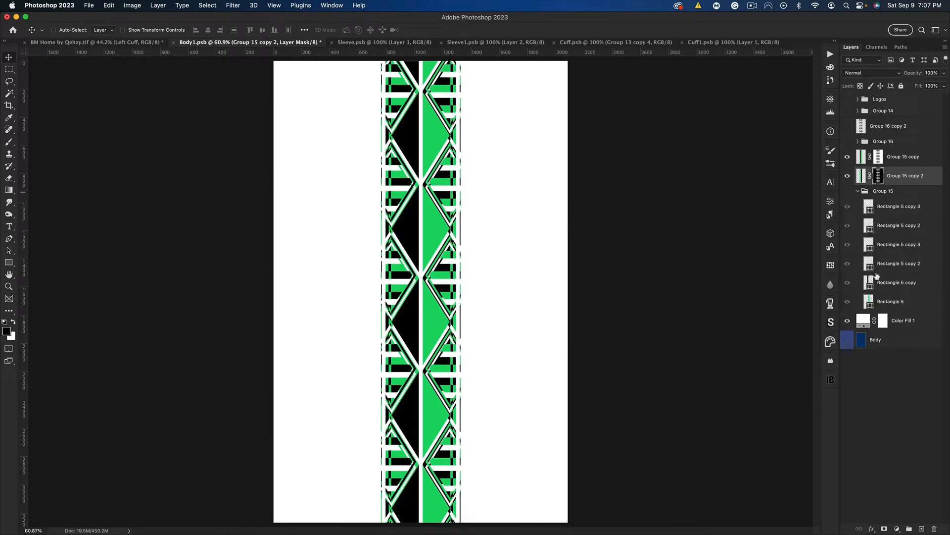
pyautogui.click(899, 285)
pyautogui.keyDown('shift'); pyautogui.click(897, 302); pyautogui.keyUp('shift')
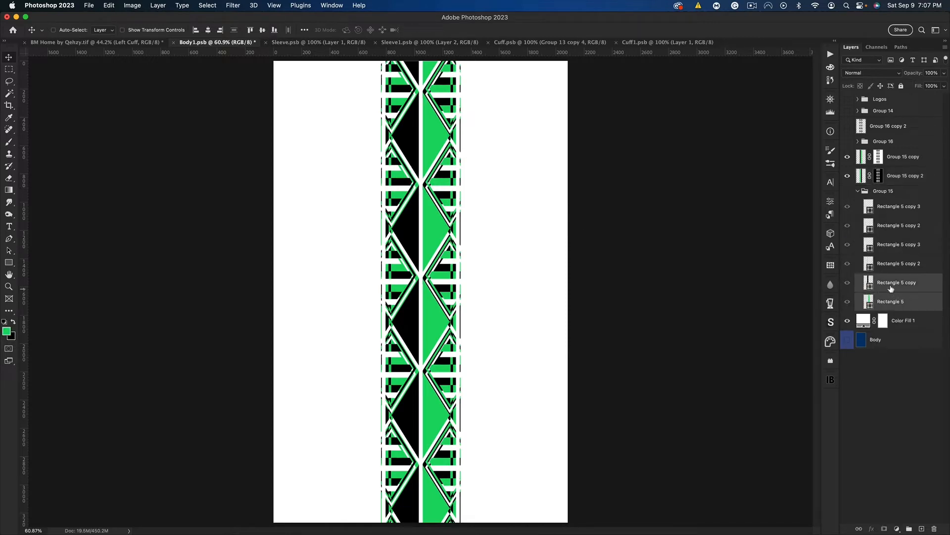
pyautogui.press('super+j')
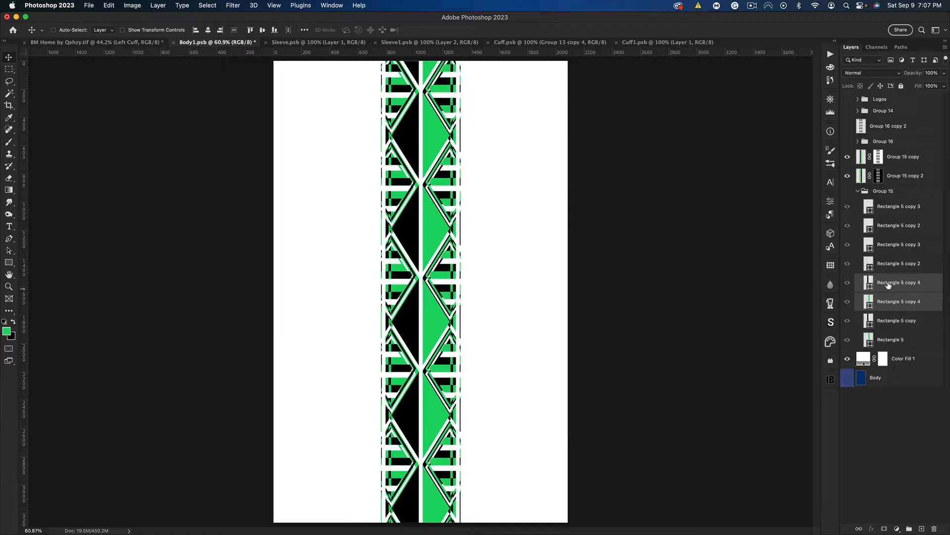
pyautogui.moveTo(889, 285); pyautogui.dragTo(891, 184)
pyautogui.click(858, 229)
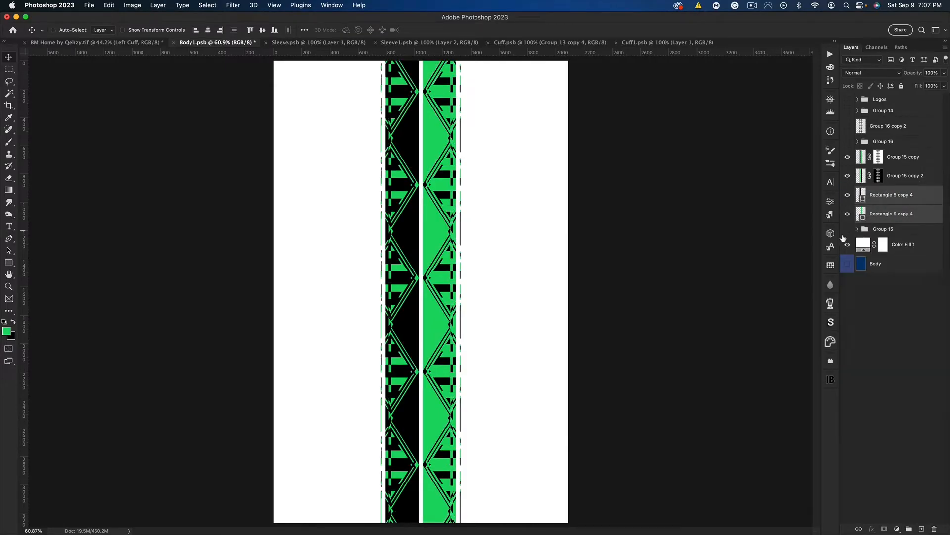
# Narrow the two copied stripe rectangles symmetrically about the centre line so white gaps remain among the outer bars
pyautogui.press('super+t')
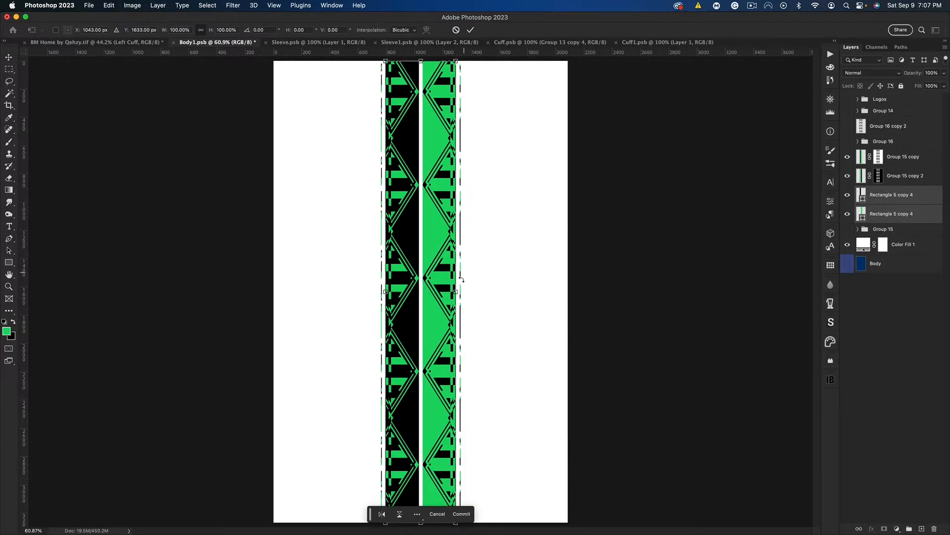
pyautogui.moveTo(457, 290); pyautogui.dragTo(439, 292)
pyautogui.press('Return')
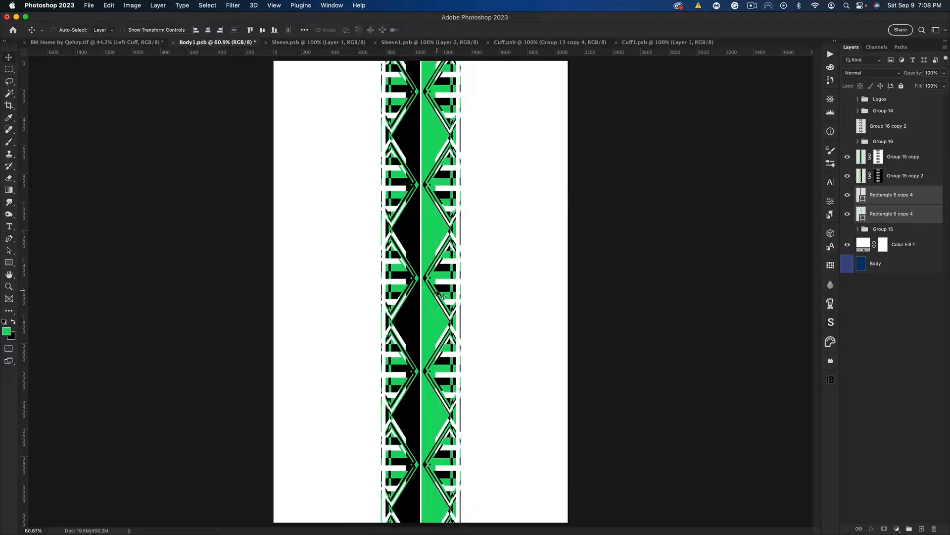
pyautogui.hotkey('ctrl', 't')
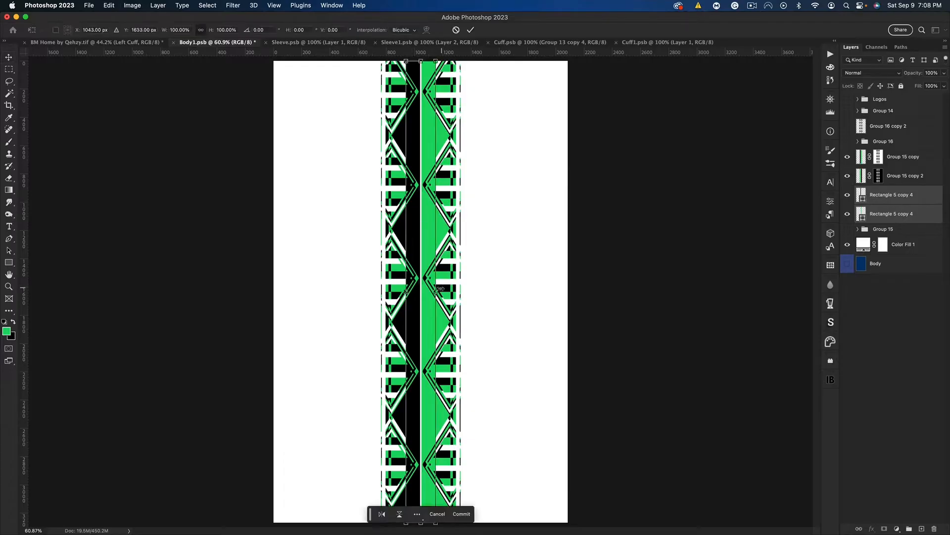
pyautogui.moveTo(436, 291); pyautogui.dragTo(435, 292)
pyautogui.press('Return')
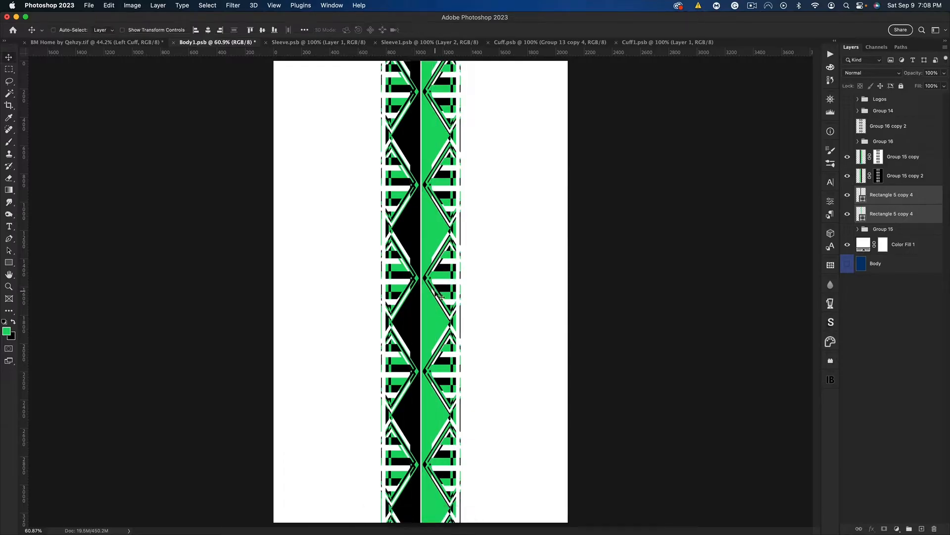
pyautogui.hotkey('ctrl', 't')
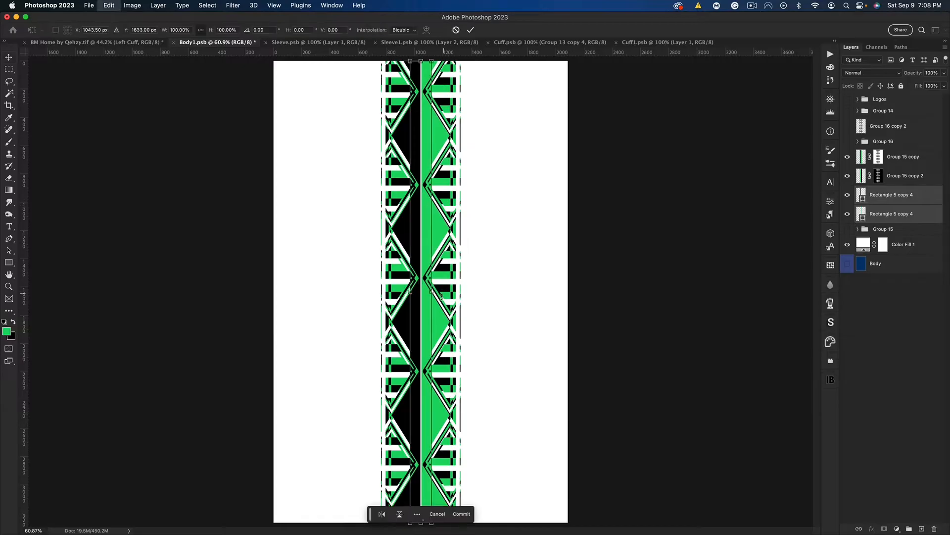
pyautogui.moveTo(434, 292); pyautogui.dragTo(442, 292)
pyautogui.press('Return')
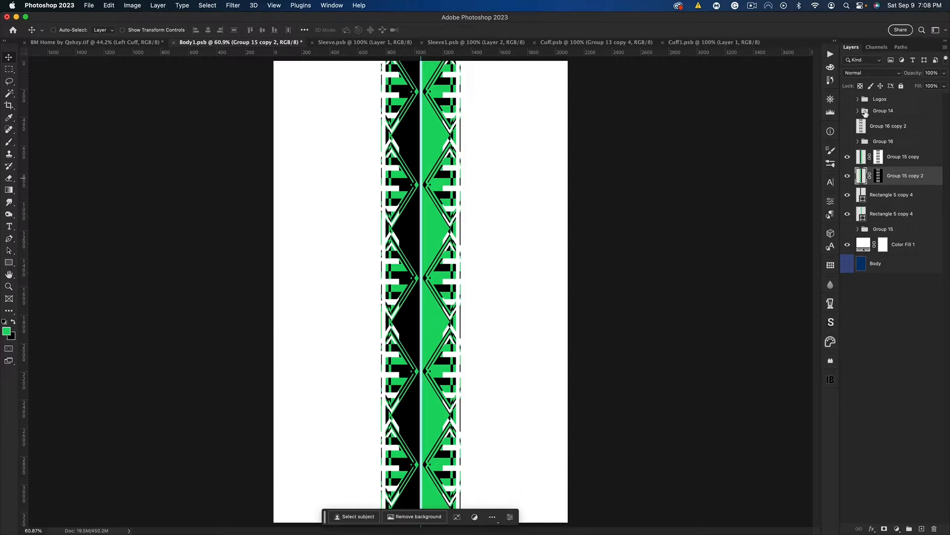
# Group both masked stripes layers with the two narrowed rectangles, then merge a duplicate of the group into one layer and hide the original
pyautogui.click(848, 99)
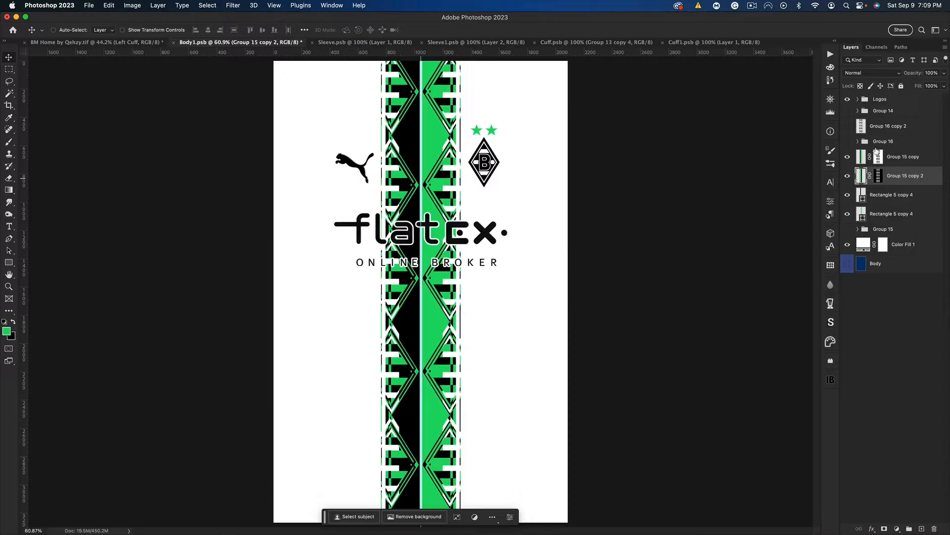
pyautogui.click(903, 158)
pyautogui.keyDown('shift'); pyautogui.click(905, 216); pyautogui.keyUp('shift')
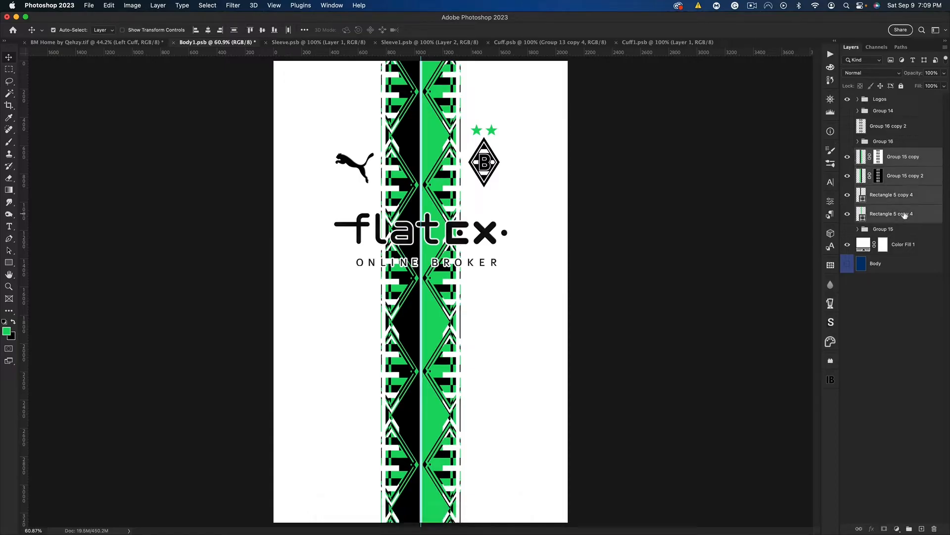
pyautogui.press('super+g')
pyautogui.click(849, 155)
pyautogui.click(849, 154)
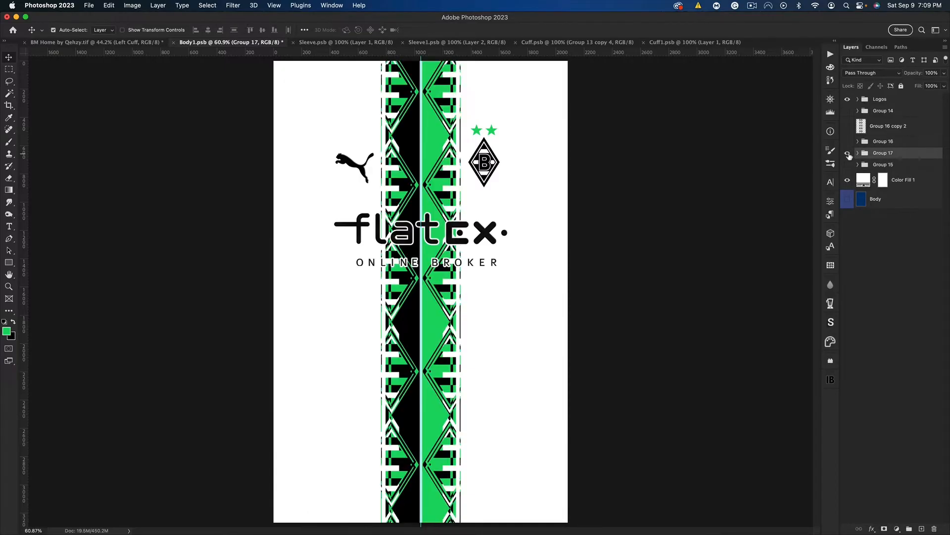
pyautogui.press('super+j')
pyautogui.press('super+e')
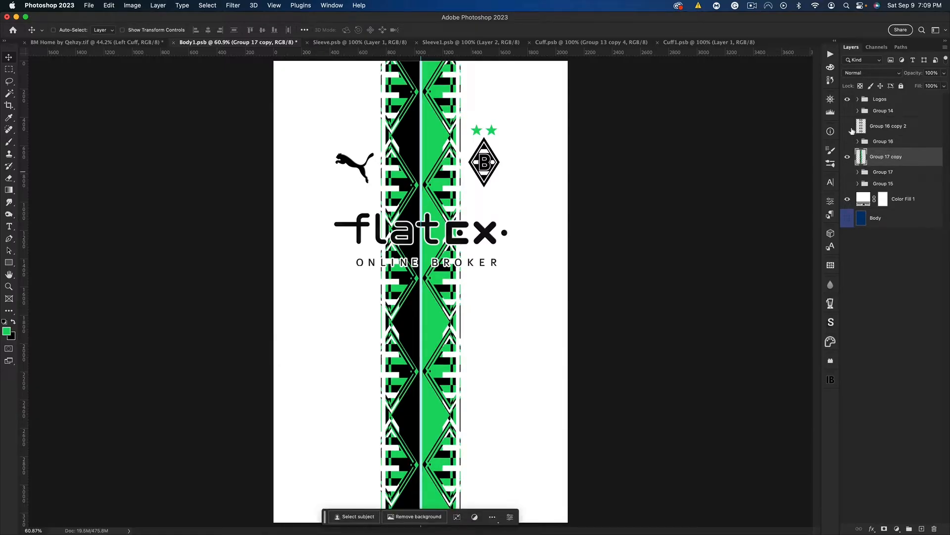
# Hide the logos and select ten rectangular blocks covering the horizontal bars on both outer edges of the five crest repeats
pyautogui.click(847, 99)
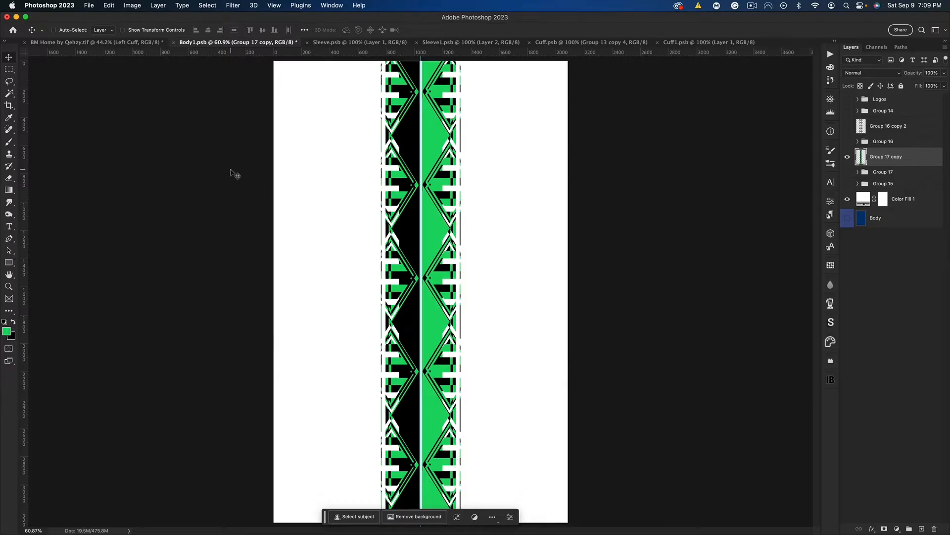
pyautogui.click(9, 69)
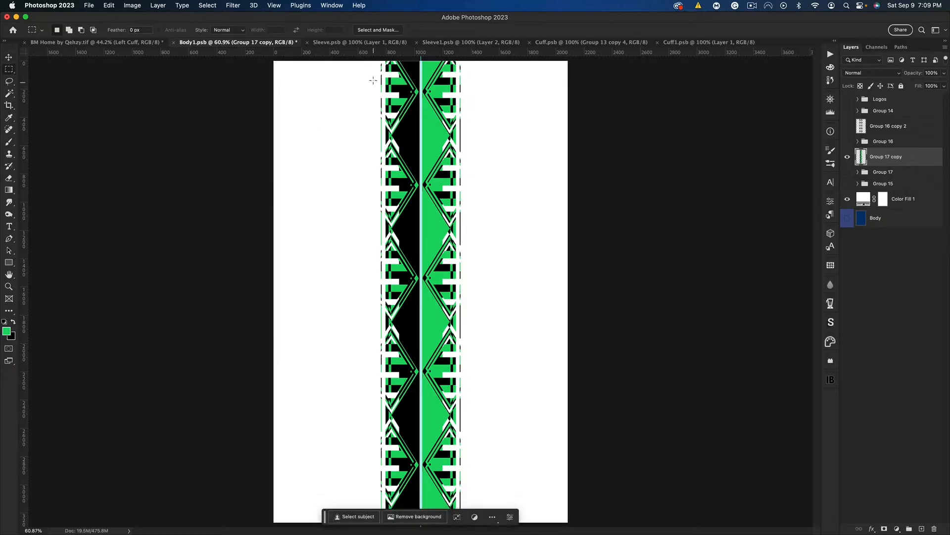
pyautogui.moveTo(372, 74); pyautogui.dragTo(398, 96)
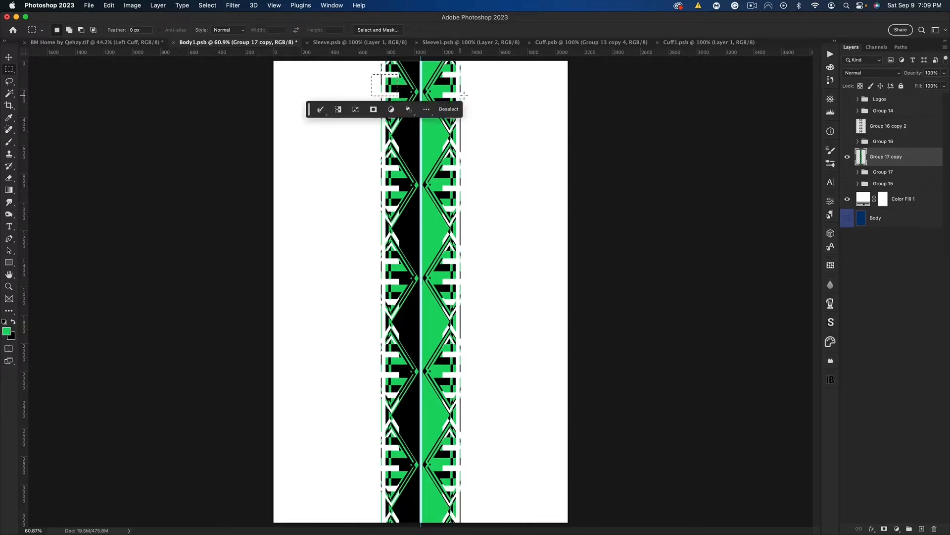
pyautogui.moveTo(480, 97); pyautogui.dragTo(447, 77)
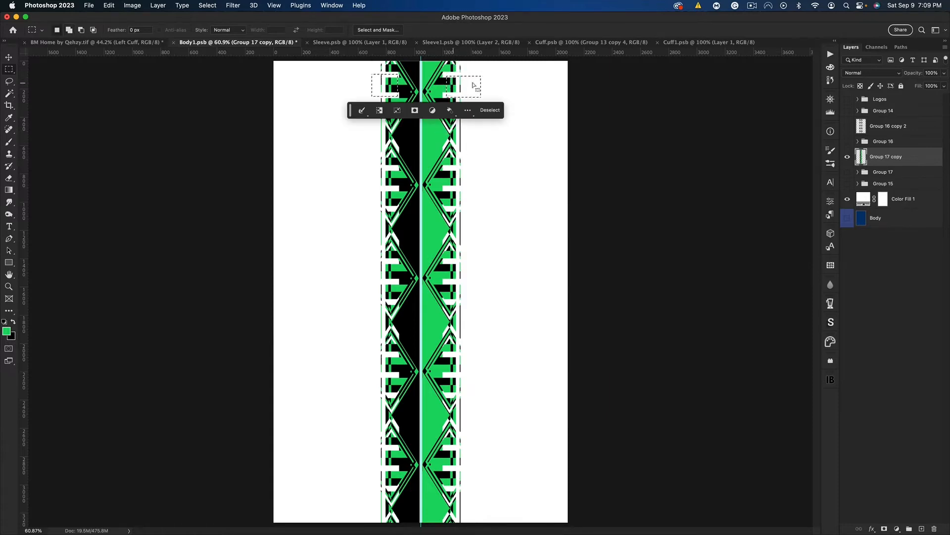
pyautogui.moveTo(465, 187); pyautogui.dragTo(447, 168)
pyautogui.moveTo(370, 167); pyautogui.dragTo(398, 188)
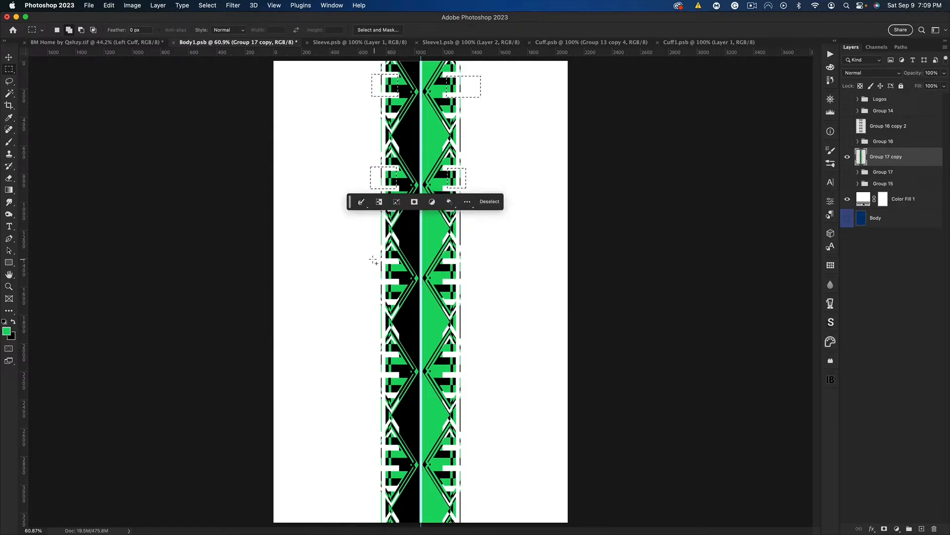
pyautogui.moveTo(374, 259); pyautogui.dragTo(399, 283)
pyautogui.moveTo(468, 283); pyautogui.dragTo(447, 261)
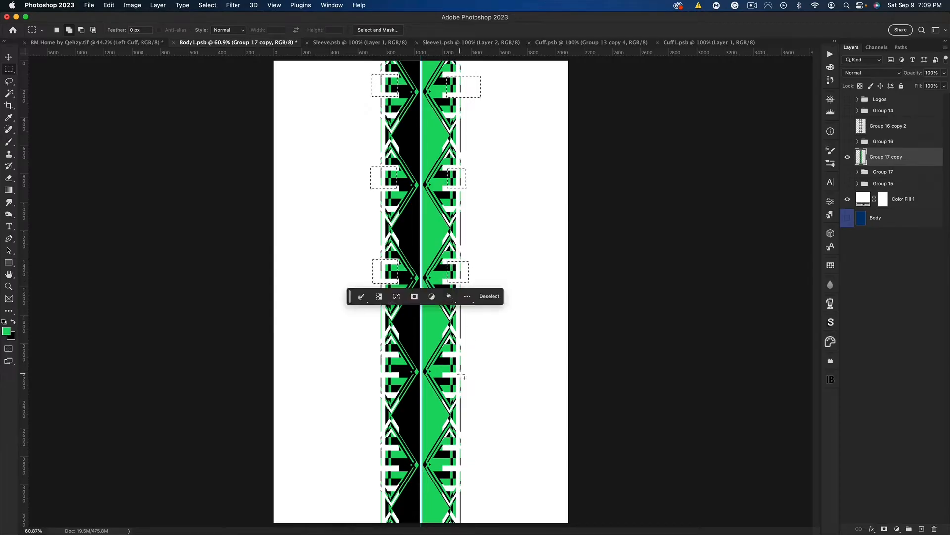
pyautogui.moveTo(464, 374); pyautogui.dragTo(443, 353)
pyautogui.moveTo(371, 353); pyautogui.dragTo(398, 375)
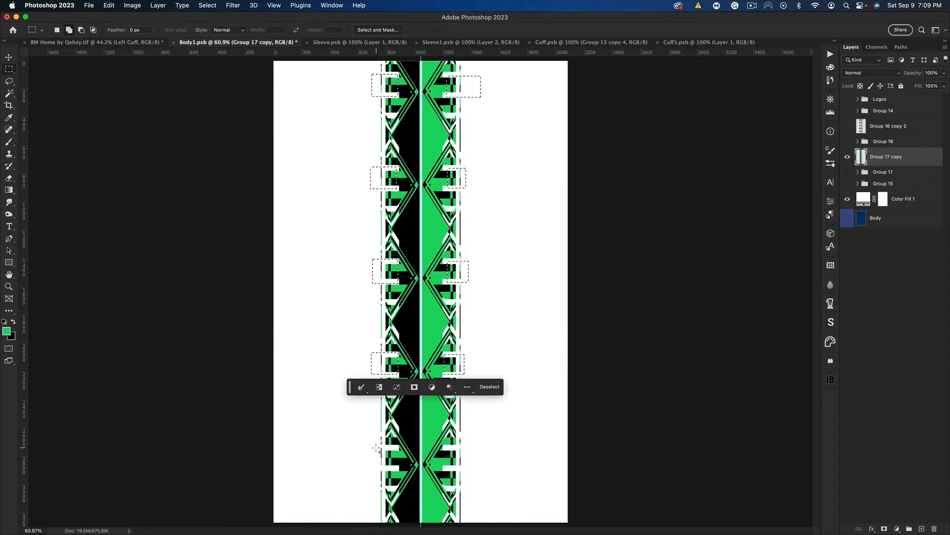
pyautogui.moveTo(376, 447); pyautogui.dragTo(398, 468)
pyautogui.moveTo(466, 468); pyautogui.dragTo(443, 448)
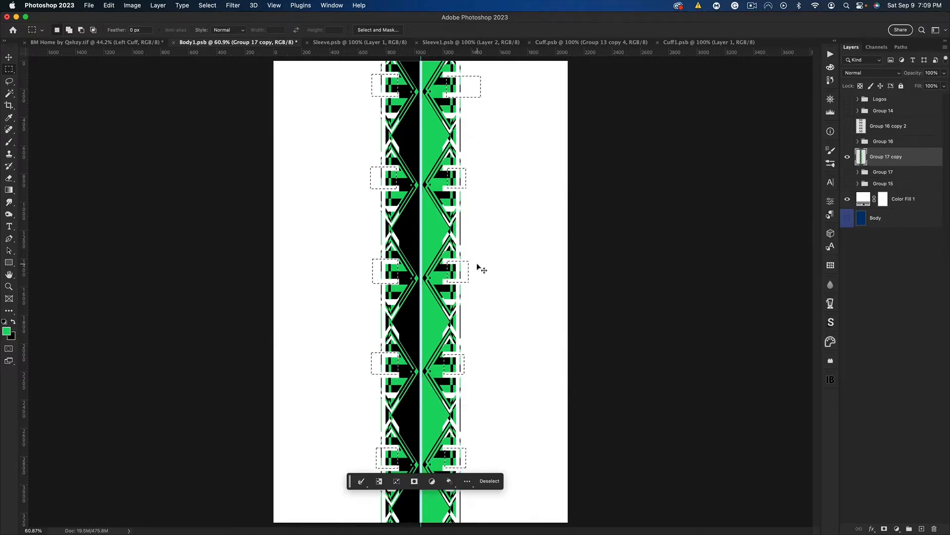
# Stretch the selected bar blocks horizontally so they extend beyond both stripe edges, and clear the selection
pyautogui.press('super+t')
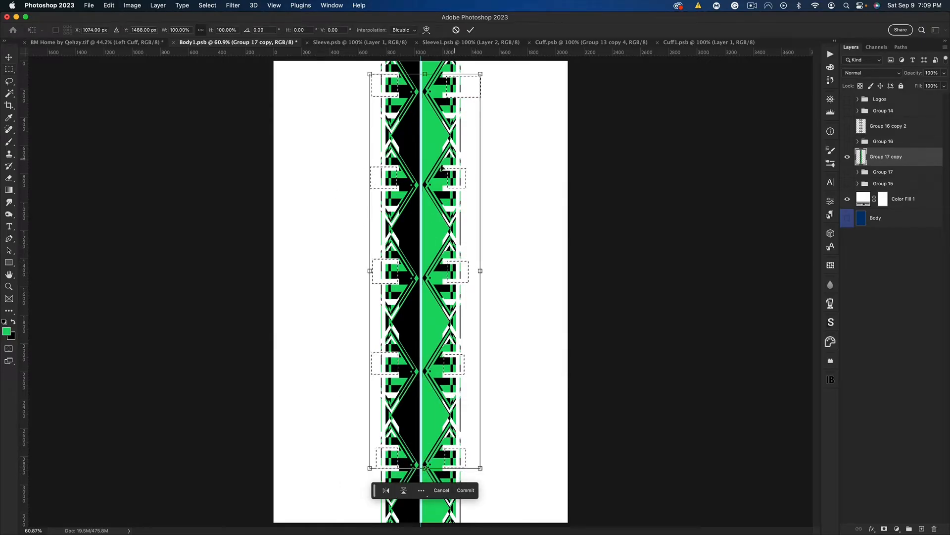
pyautogui.moveTo(481, 274); pyautogui.dragTo(504, 276)
pyautogui.press('Return')
pyautogui.hotkey('ctrl', 'd')
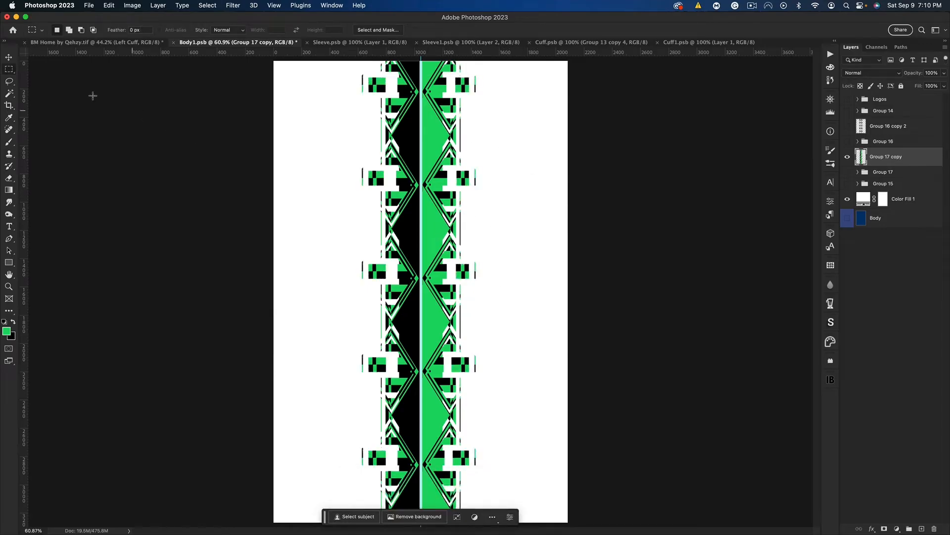
pyautogui.click(9, 58)
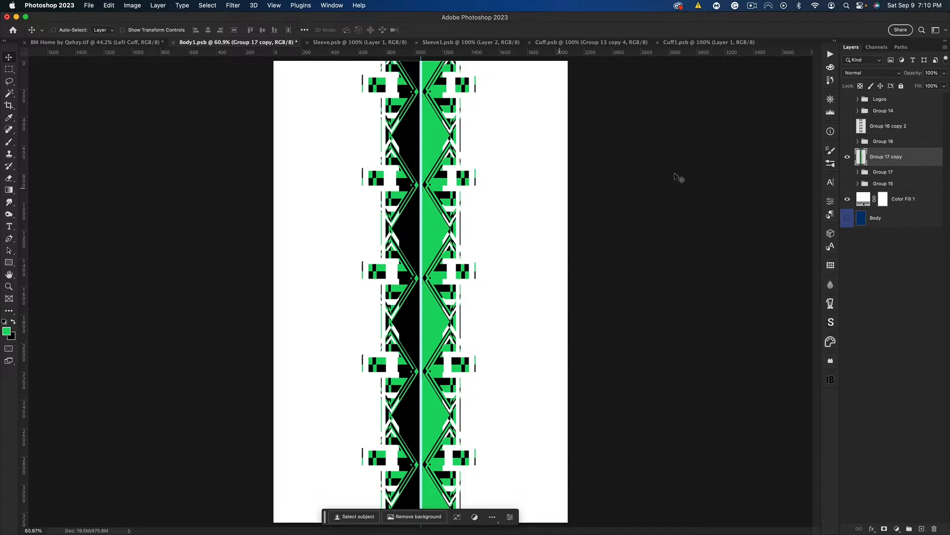
# Show the logos and draw a white rectangle of about 1018 by 434 px without stroke behind the flatex sponsor
pyautogui.click(847, 99)
pyautogui.click(891, 111)
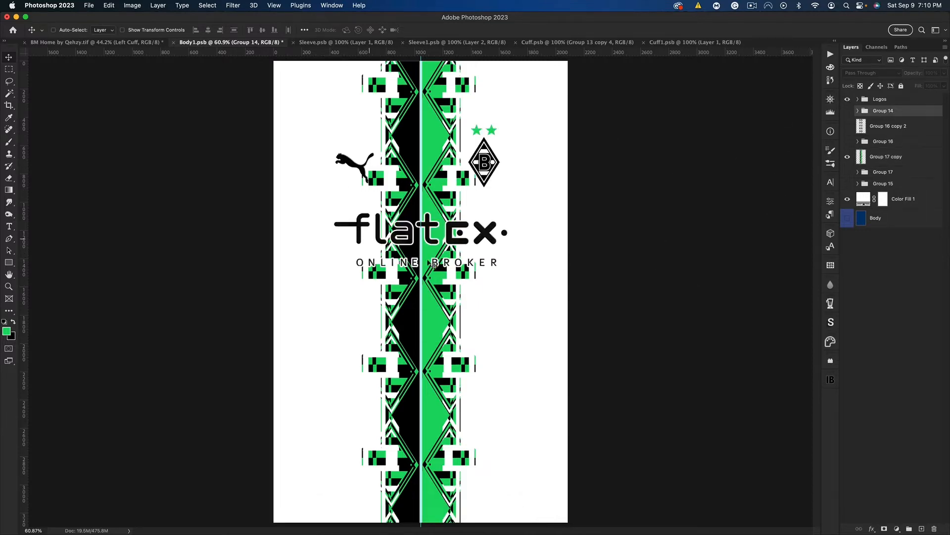
pyautogui.click(9, 263)
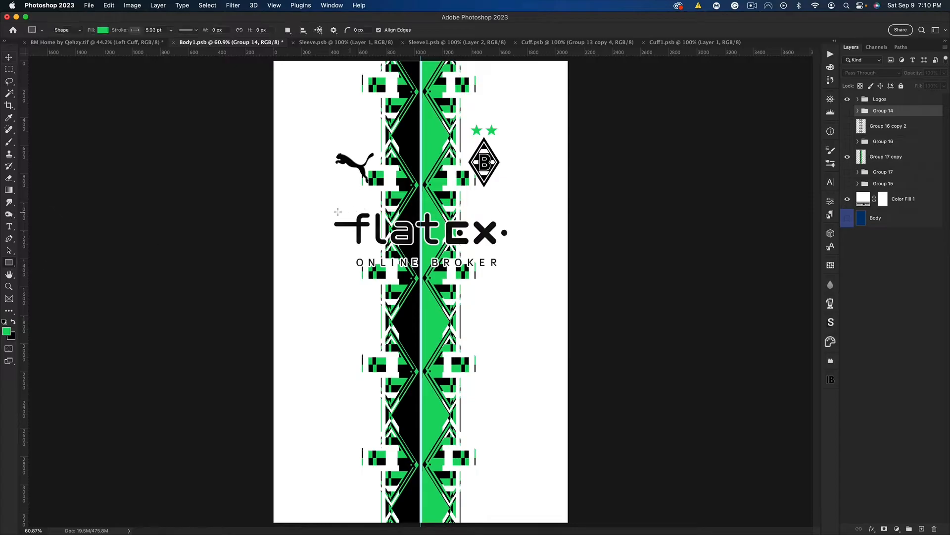
pyautogui.moveTo(357, 211); pyautogui.dragTo(501, 273)
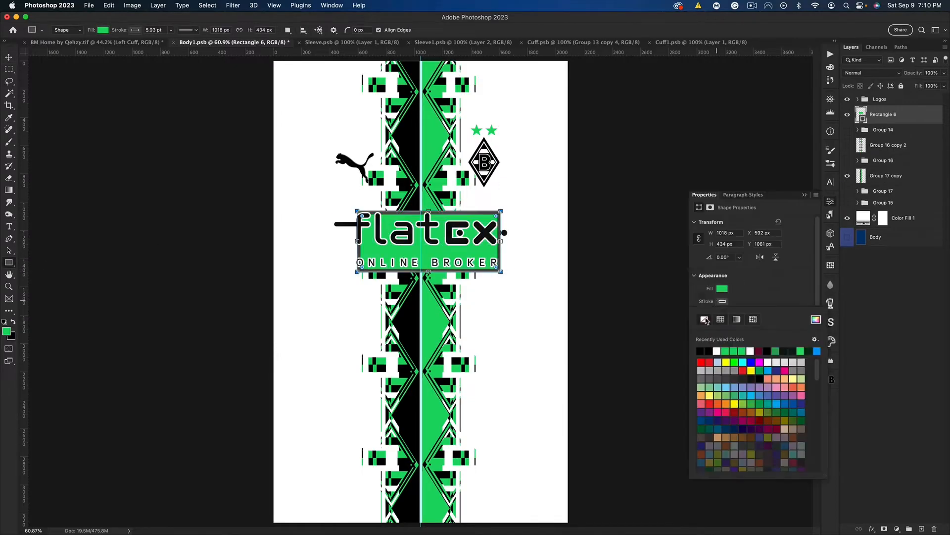
pyautogui.press('v')
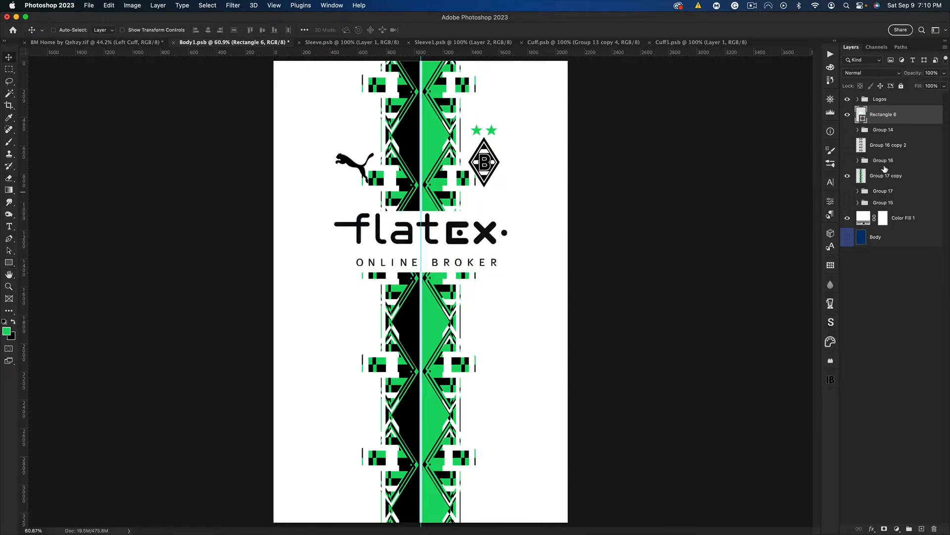
# Show Group 17 to fill the gaps behind the stretched bars, and move the merged copy to the top inside that group
pyautogui.click(885, 175)
pyautogui.moveTo(442, 187); pyautogui.dragTo(443, 199)
pyautogui.moveTo(577, 208); pyautogui.dragTo(575, 194)
pyautogui.click(843, 193)
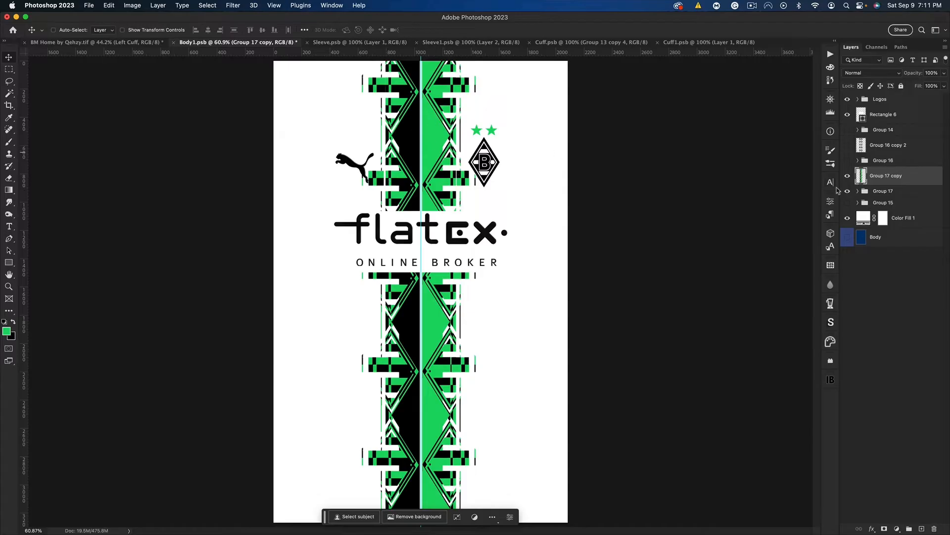
pyautogui.click(858, 190)
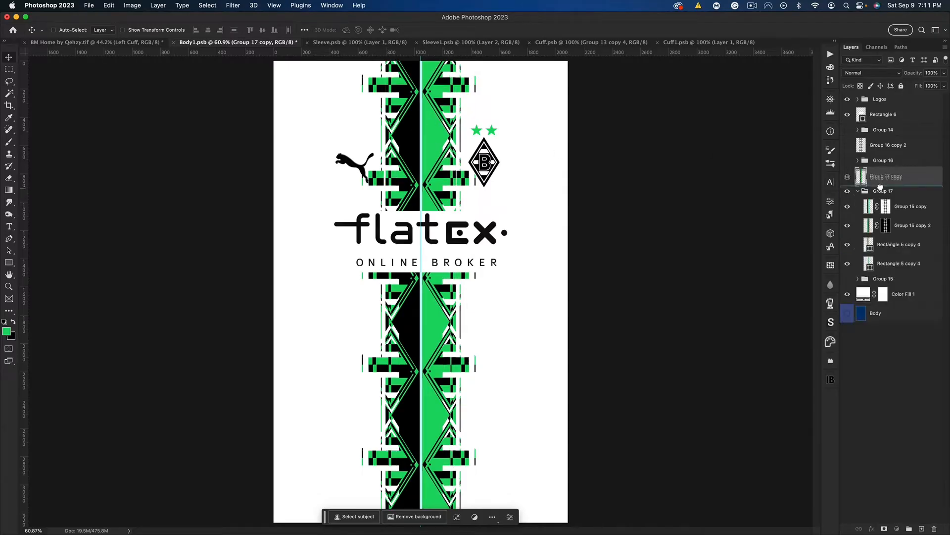
pyautogui.moveTo(880, 206); pyautogui.dragTo(861, 195)
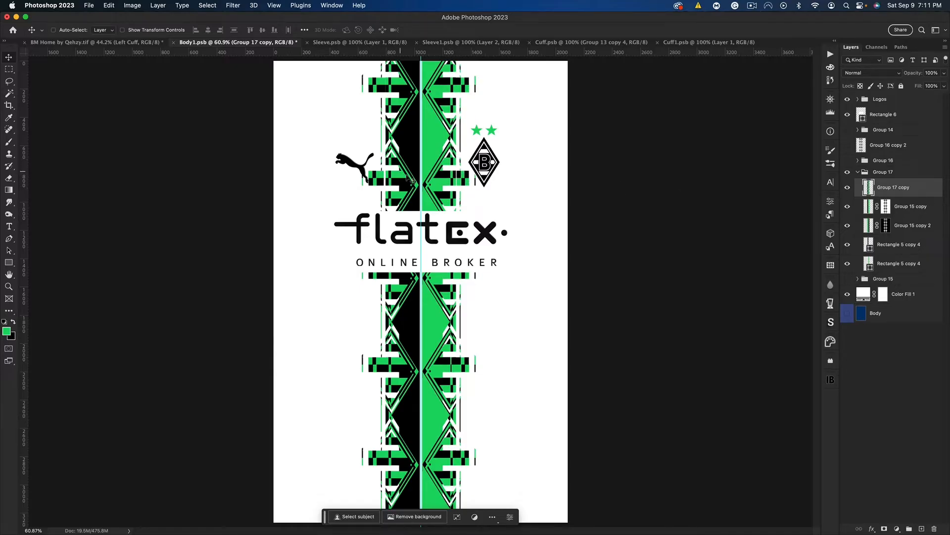
pyautogui.click(848, 189)
pyautogui.click(848, 189)
pyautogui.click(858, 173)
# Merge a duplicate of Group 17 into a single layer, hide the original group, and save the body file
pyautogui.click(869, 173)
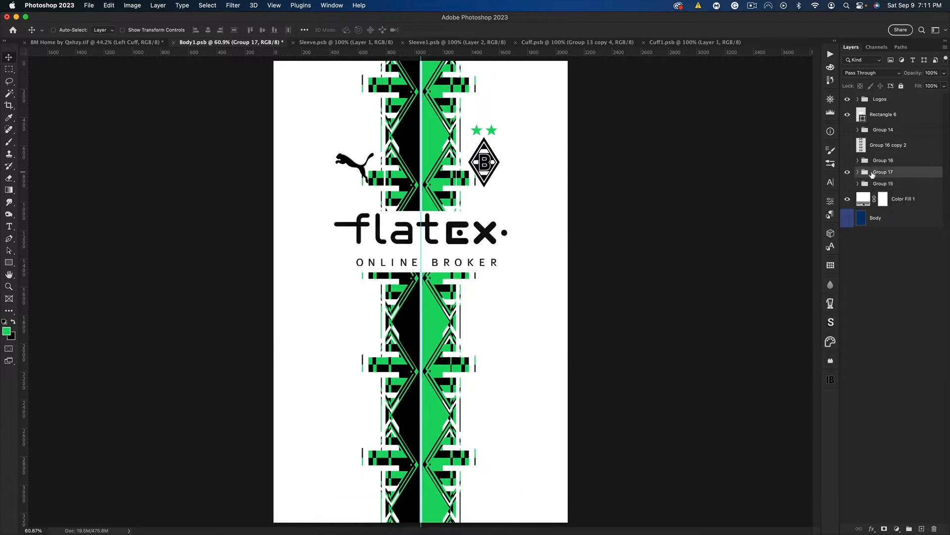
pyautogui.press('super+j')
pyautogui.press('super+e')
pyautogui.click(848, 192)
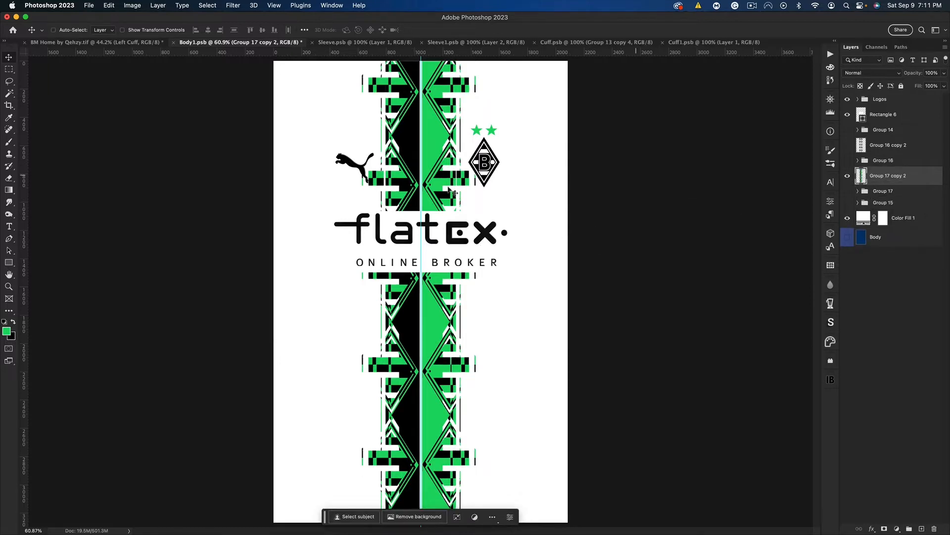
pyautogui.press('super+s')
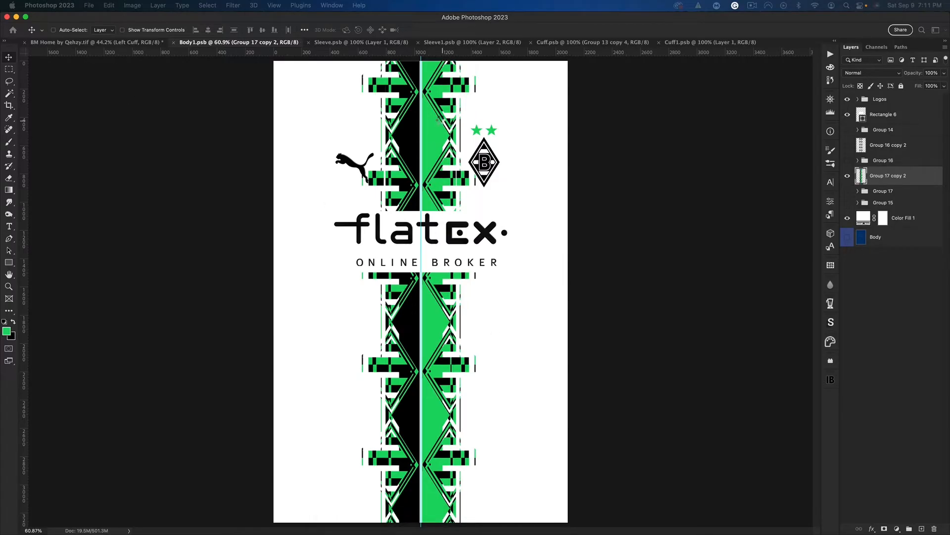
# Duplicate the Group 17 copy 2 layer and move the duplicate below Group 15, directly above Color Fill 1
pyautogui.hotkey('ctrl', 'shift', 'Tab')
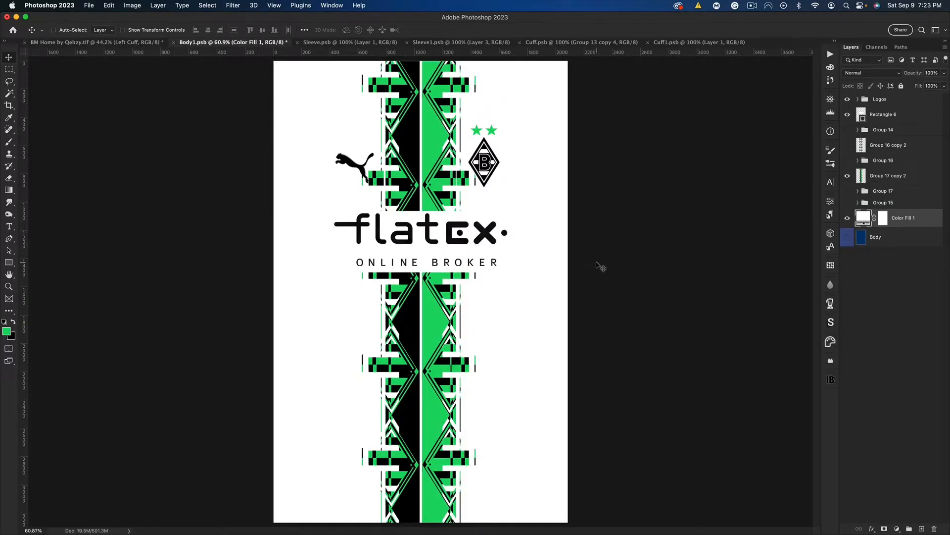
pyautogui.click(891, 180)
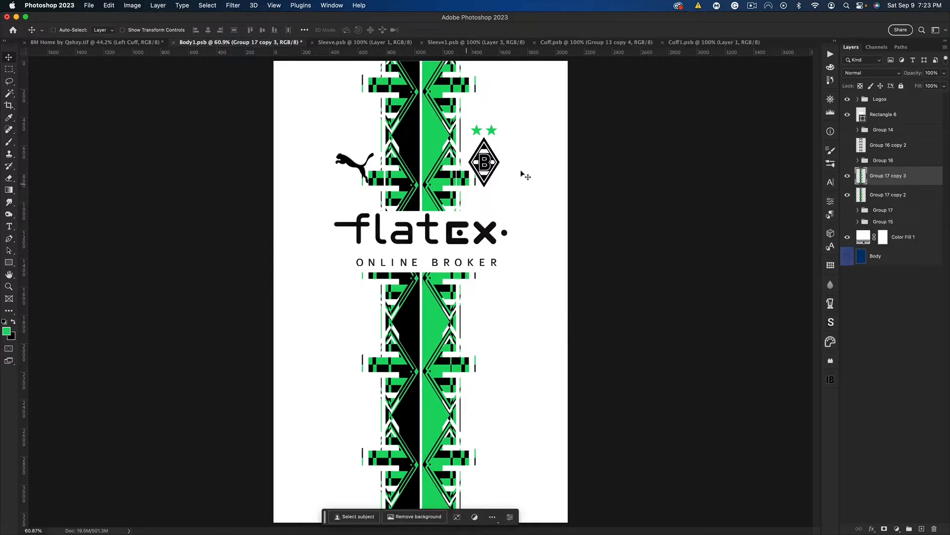
pyautogui.moveTo(894, 176); pyautogui.dragTo(889, 229)
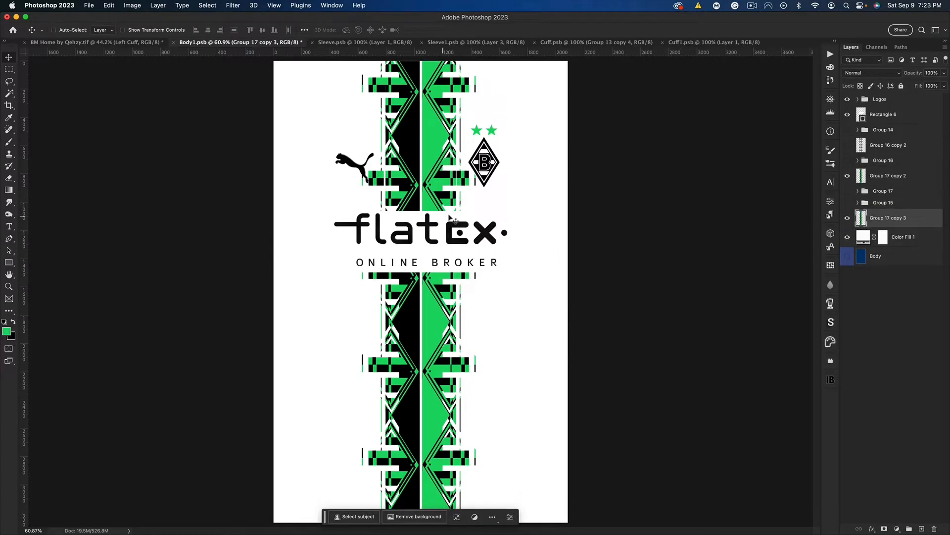
# Scale Group 17 copy 3 to 331.55% and shift it up to Y 1264 px so it fills the body
pyautogui.press('cmd+t')
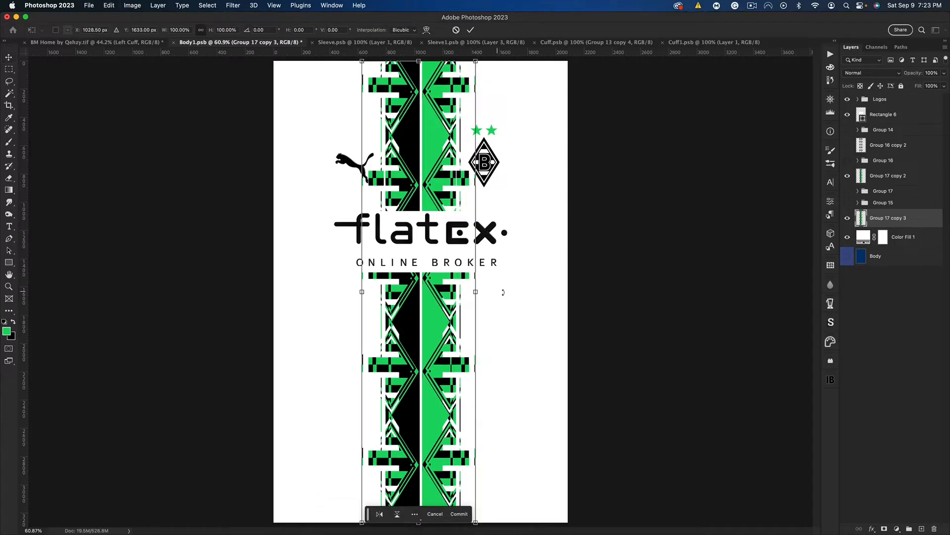
pyautogui.moveTo(477, 292); pyautogui.dragTo(607, 288)
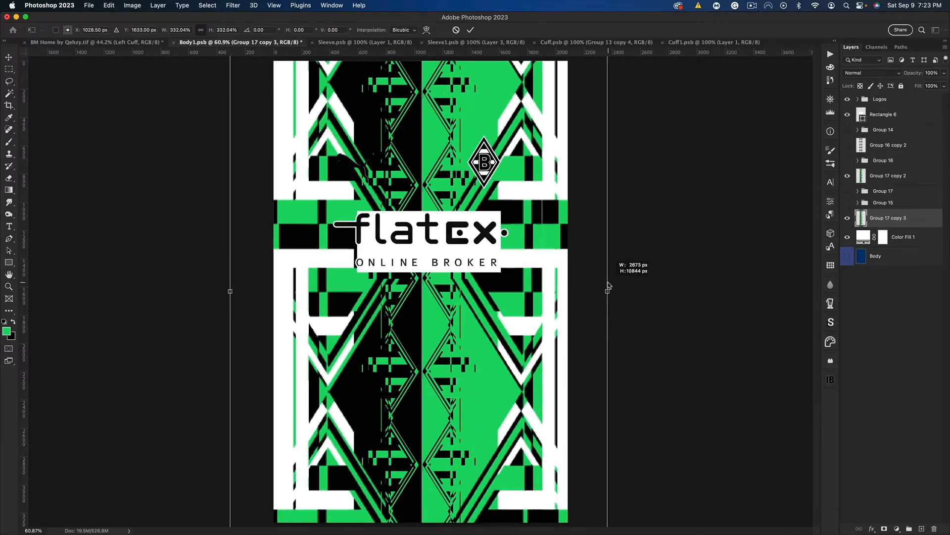
pyautogui.moveTo(510, 314); pyautogui.dragTo(511, 262)
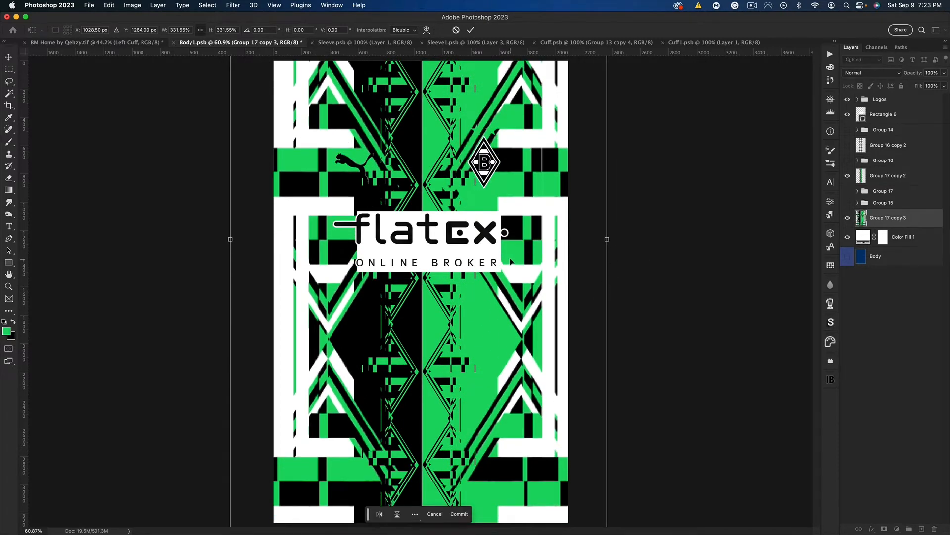
pyautogui.press('Return')
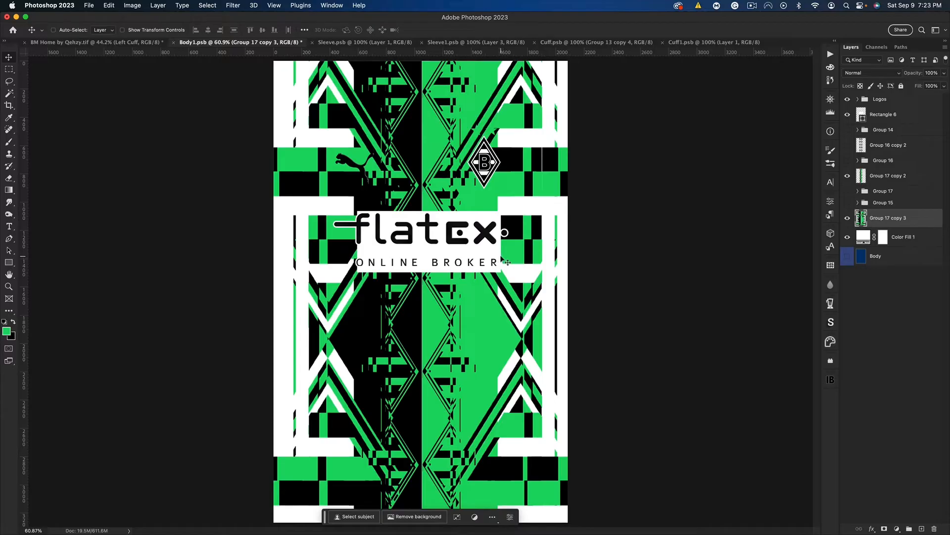
# Mask Group 17 copy 3 with the inverse of its own shape, and offset the artwork slightly from the mask to leave thin outlines
pyautogui.keyDown('super'); pyautogui.click(862, 218); pyautogui.keyUp('super')
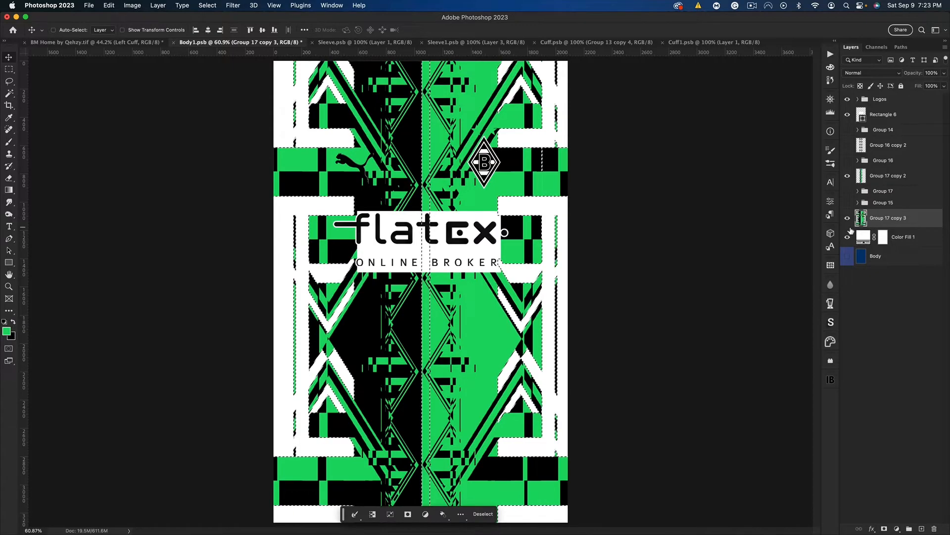
pyautogui.click(885, 529)
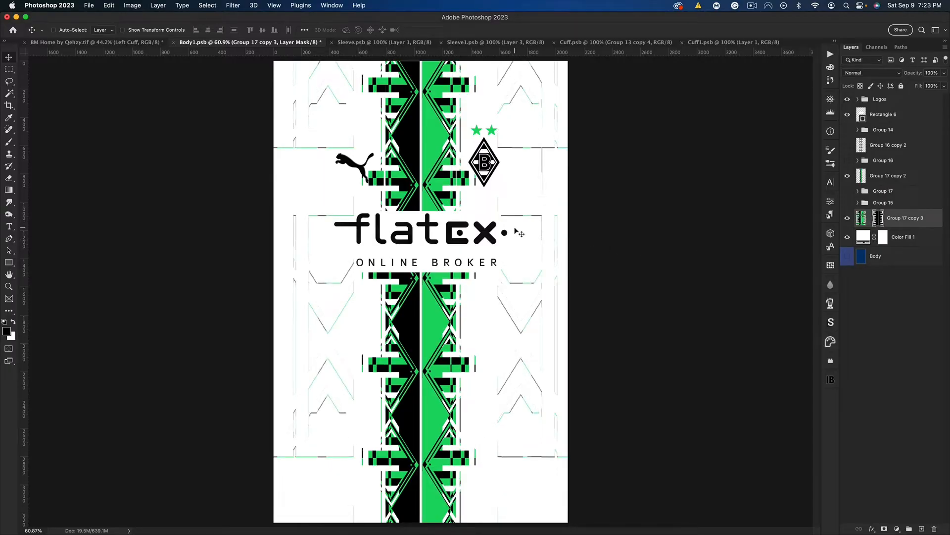
pyautogui.moveTo(519, 230); pyautogui.dragTo(517, 231)
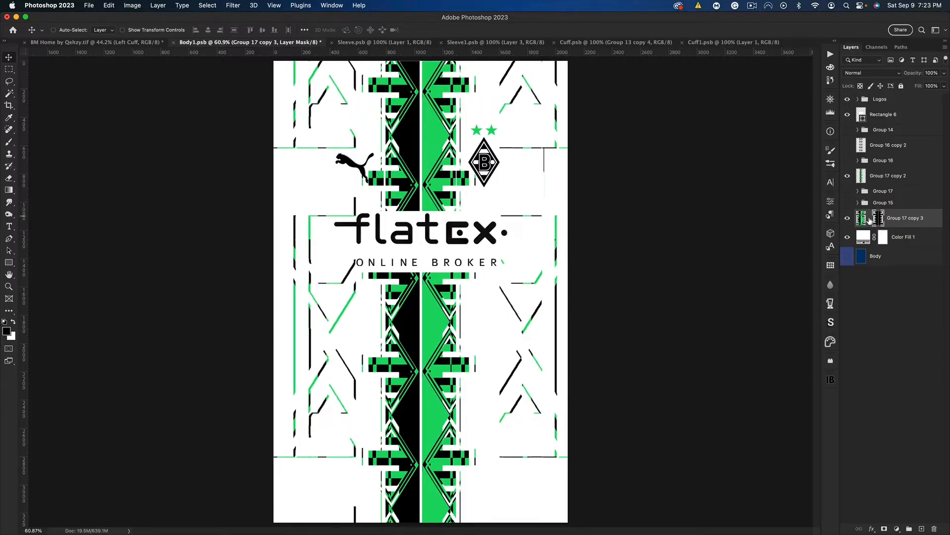
# Rotate the masked outline layer to 150° and scale it to 46.82%, positioned at about X 471 px, Y 1061 px
pyautogui.press('super+t')
pyautogui.moveTo(605, 247); pyautogui.dragTo(311, 310)
pyautogui.press('super+z')
pyautogui.moveTo(525, 186); pyautogui.dragTo(548, 326)
pyautogui.moveTo(603, 285)
pyautogui.mouseDown()
pyautogui.moveTo(575, 303)
pyautogui.moveTo(603, 285)
pyautogui.mouseUp()
pyautogui.moveTo(528, 314); pyautogui.dragTo(465, 255)
pyautogui.moveTo(506, 364); pyautogui.dragTo(468, 255)
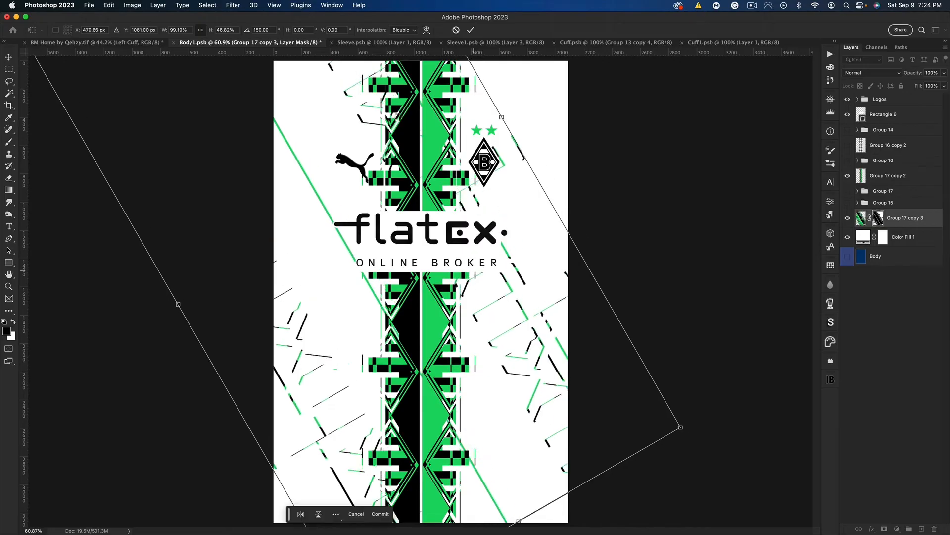
pyautogui.press('Return')
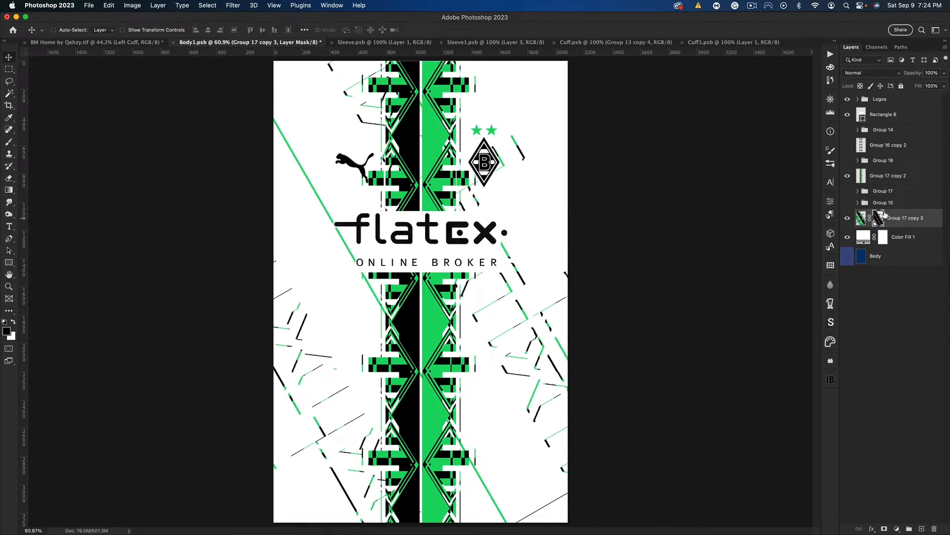
# Duplicate the Group 17 copy 3 layer, apply the duplicate's layer mask, and hide the original
pyautogui.press('super+j')
pyautogui.rightClick(882, 241)
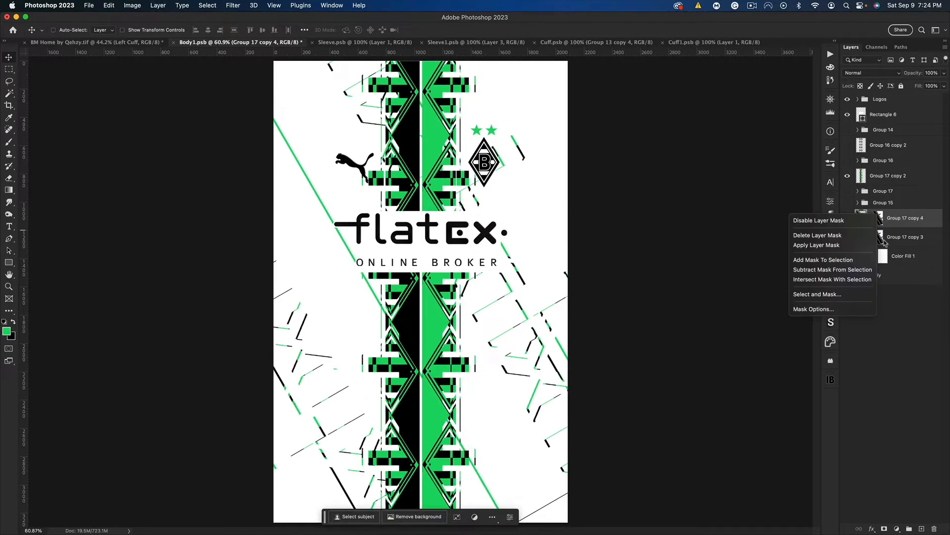
pyautogui.click(817, 245)
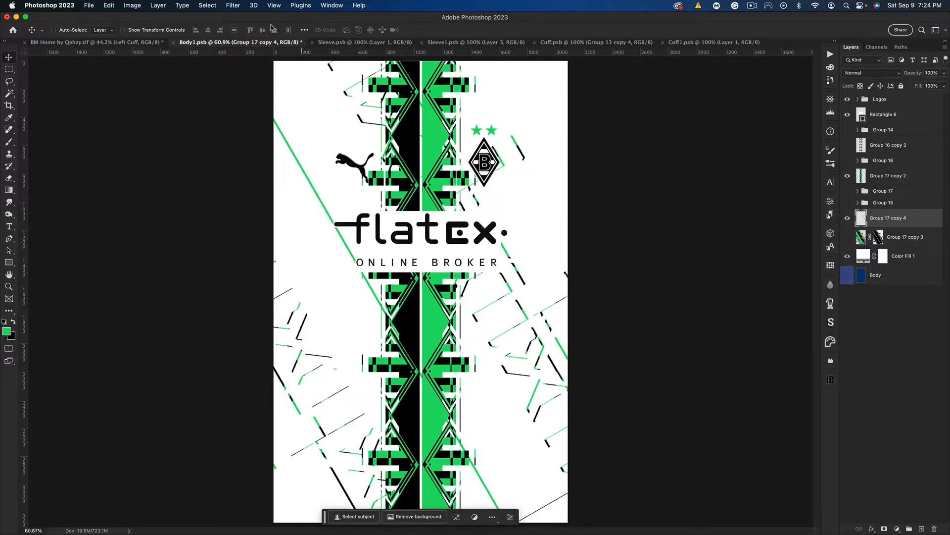
# Apply a sine Wave filter to Group 17 copy 4 with 5 generators, wavelength 10 to 537 and amplitude 5 to 110
pyautogui.click(233, 5)
pyautogui.moveTo(297, 142)
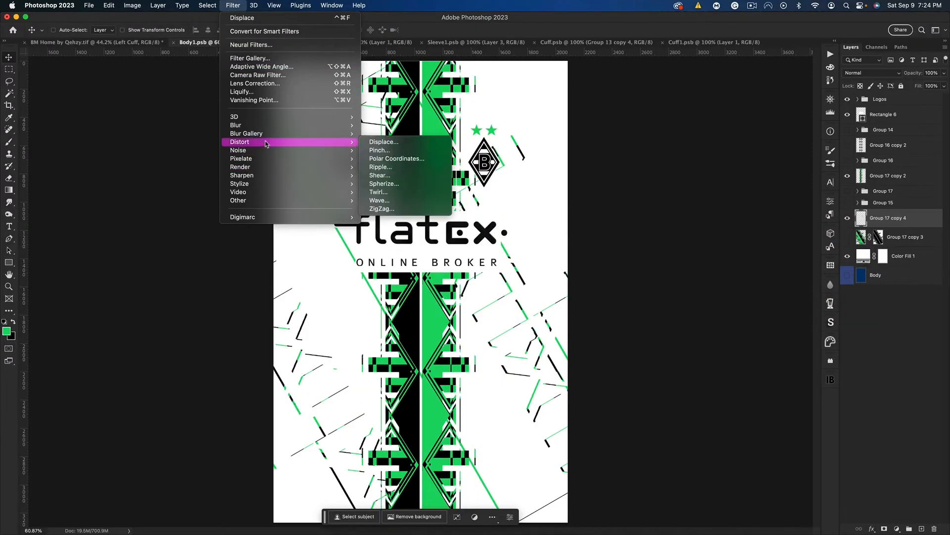
pyautogui.click(415, 194)
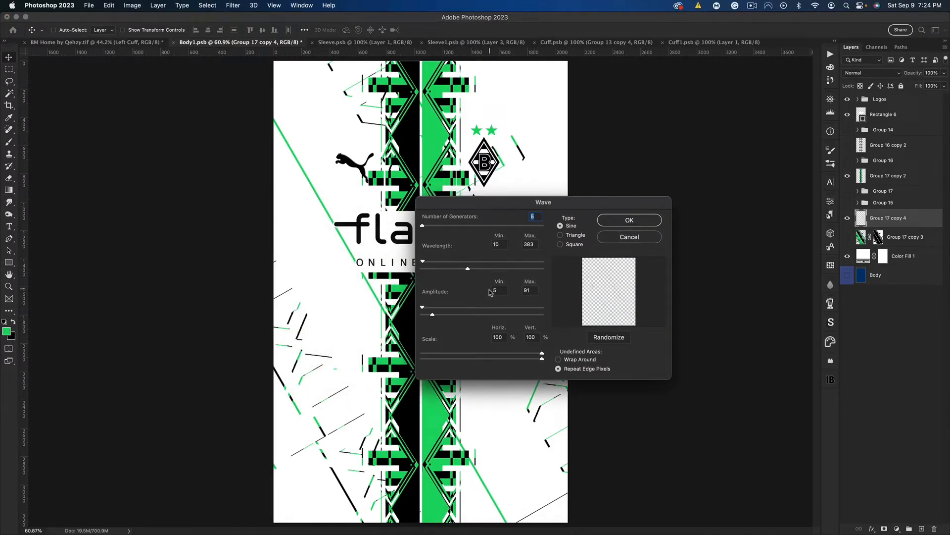
pyautogui.moveTo(433, 316); pyautogui.dragTo(435, 316)
pyautogui.moveTo(486, 269); pyautogui.dragTo(399, 252)
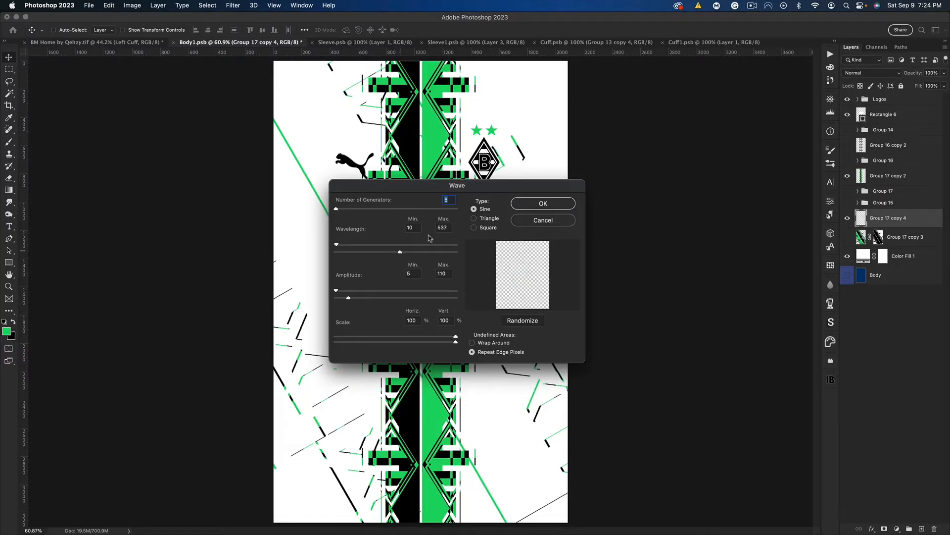
pyautogui.click(574, 204)
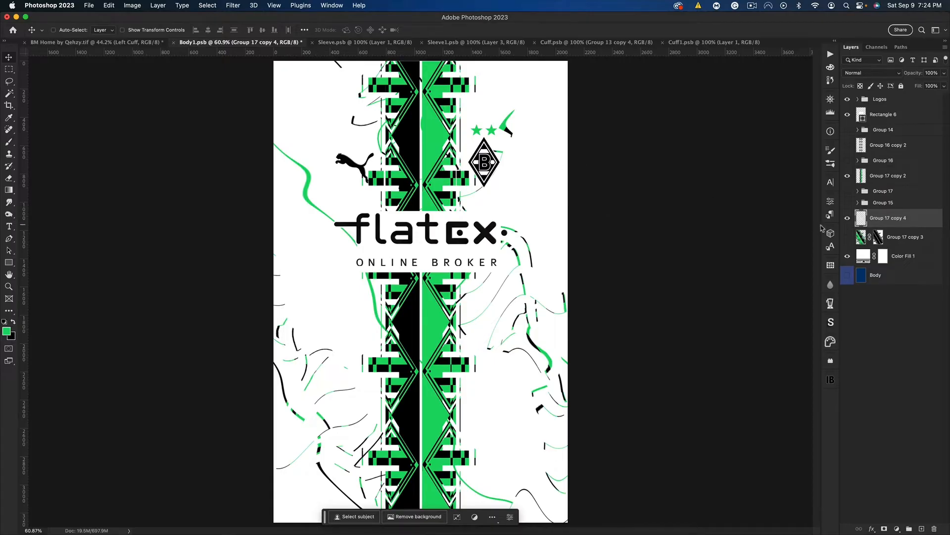
# Scale the wavy line layer to 86.75% width and 70.54% height, rotate it 12.37°, and centre it on the body
pyautogui.press('super+minus')
pyautogui.press('super+minus')
pyautogui.press('super+minus')
pyautogui.press('super+t')
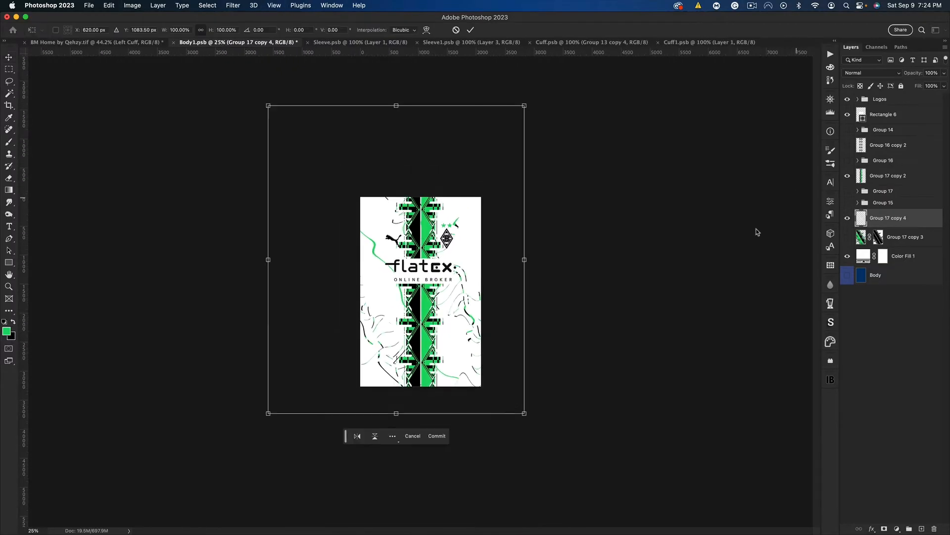
pyautogui.moveTo(526, 261); pyautogui.dragTo(474, 299)
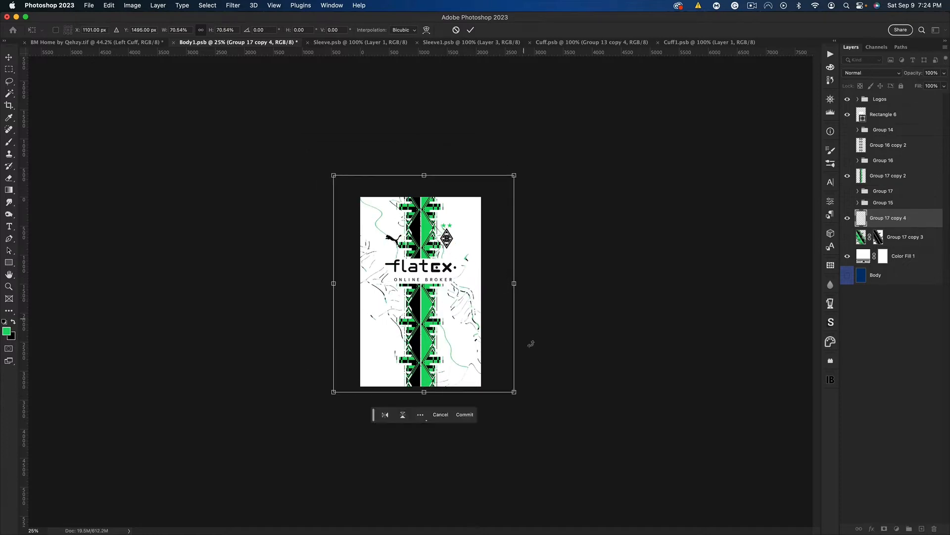
pyautogui.moveTo(451, 218); pyautogui.dragTo(465, 231)
pyautogui.moveTo(556, 255); pyautogui.dragTo(555, 304)
pyautogui.moveTo(479, 304); pyautogui.dragTo(533, 301)
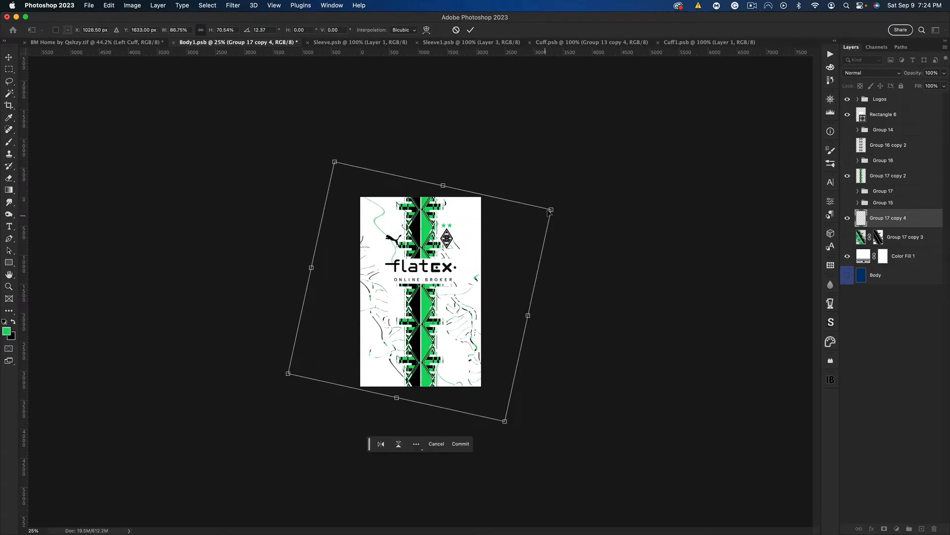
# Distort the corners of the wavy line layer into an irregular quadrilateral covering the body, then reposition and narrow it
pyautogui.moveTo(552, 206); pyautogui.dragTo(666, 114)
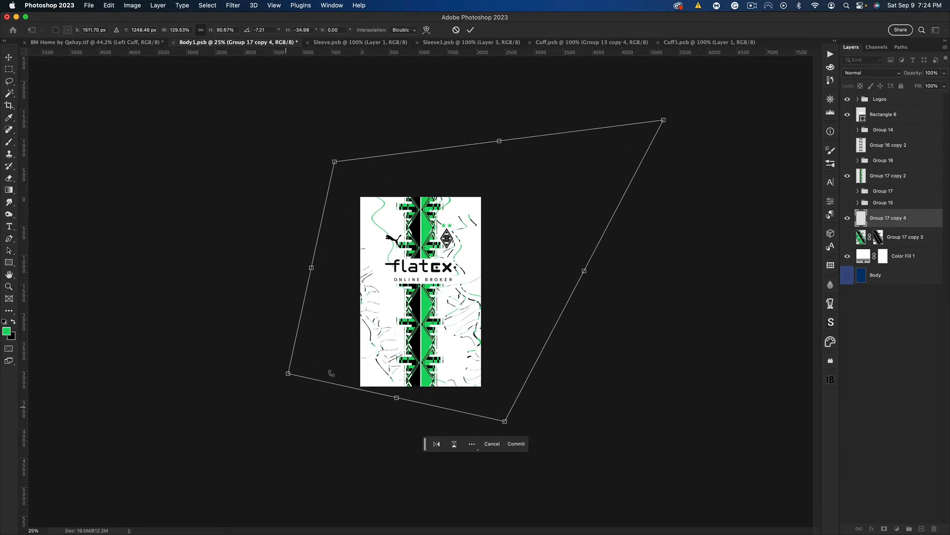
pyautogui.moveTo(288, 374); pyautogui.dragTo(271, 416)
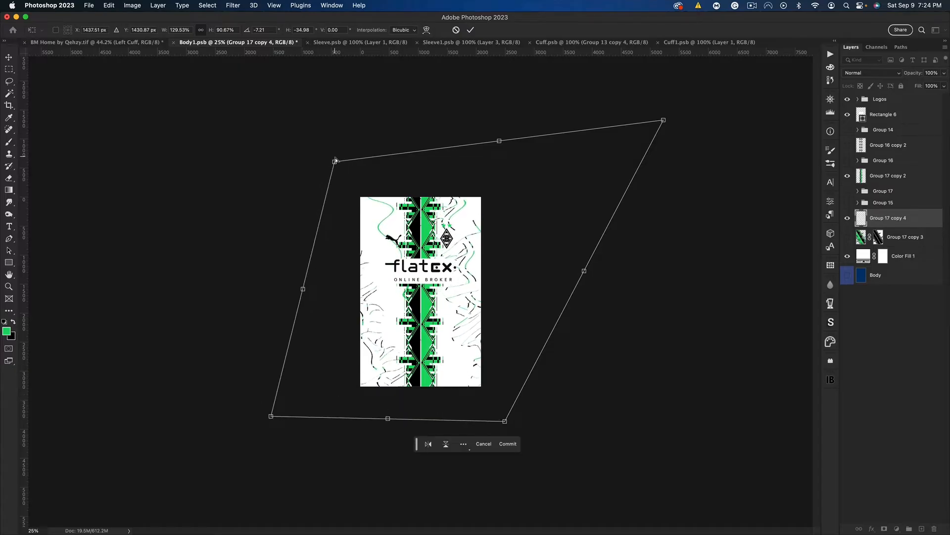
pyautogui.moveTo(335, 161); pyautogui.dragTo(307, 170)
pyautogui.moveTo(485, 146); pyautogui.dragTo(459, 149)
pyautogui.moveTo(512, 240); pyautogui.dragTo(538, 234)
pyautogui.moveTo(602, 259); pyautogui.dragTo(510, 261)
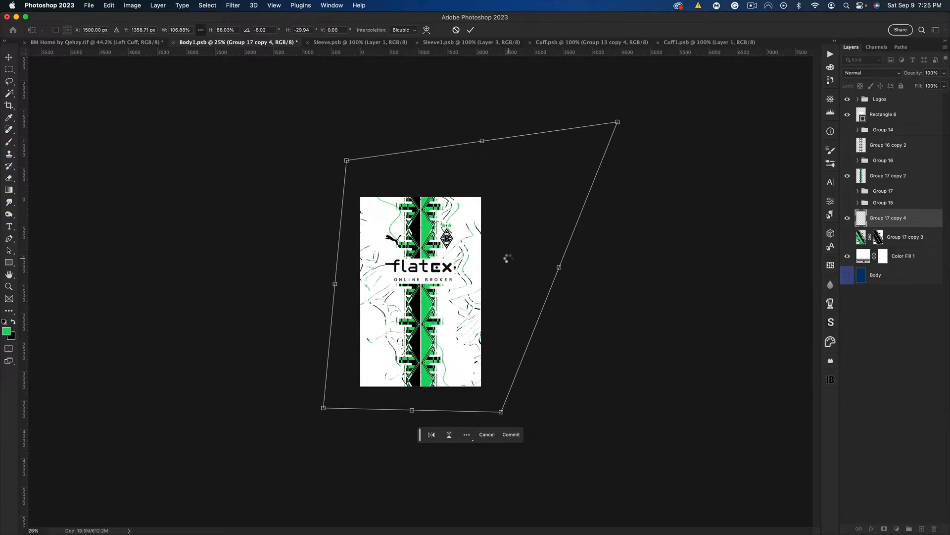
pyautogui.press('Return')
pyautogui.press('super+0')
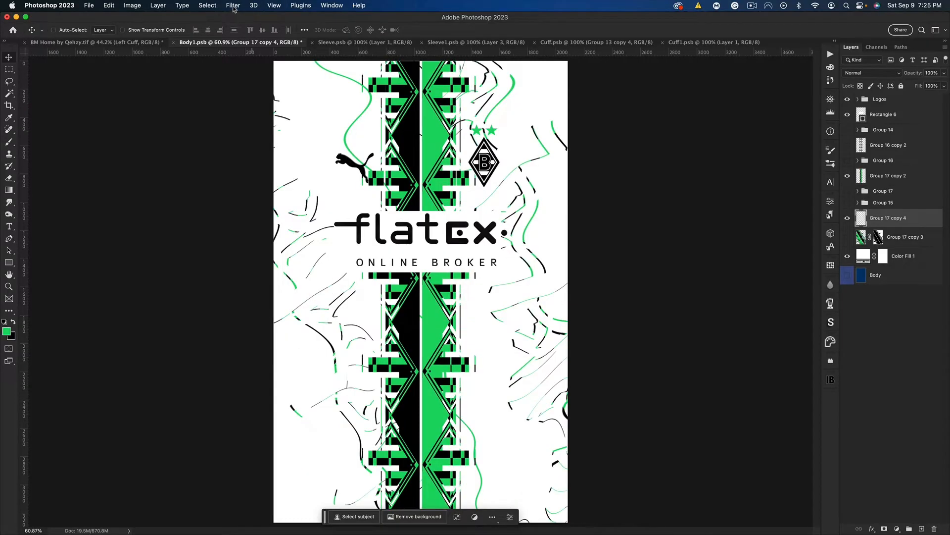
# Start the Displace filter on the Group 17 copy 4 layer
pyautogui.click(233, 7)
pyautogui.moveTo(248, 142)
pyautogui.click(374, 144)
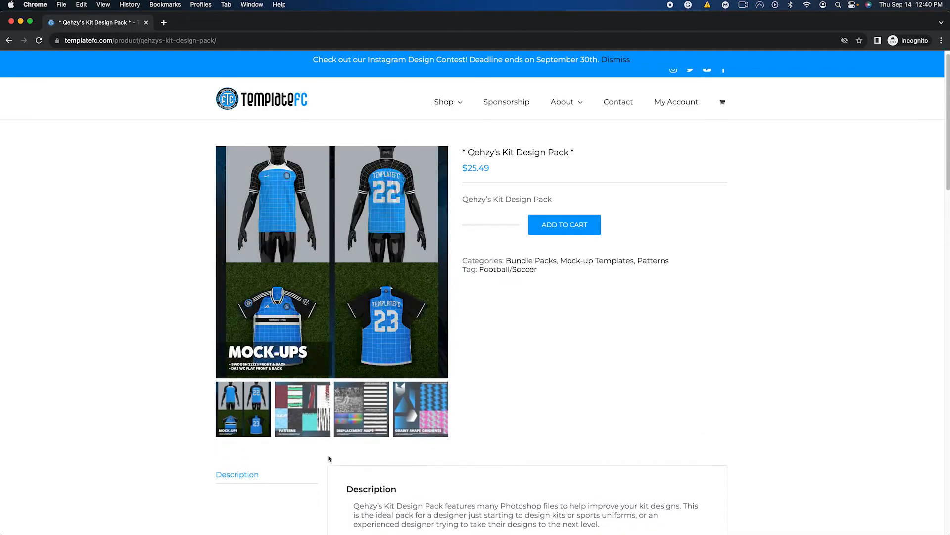
# In Chrome, view the patterns and displacement maps preview images of Qehzy's Kit Design Pack
pyautogui.click(319, 431)
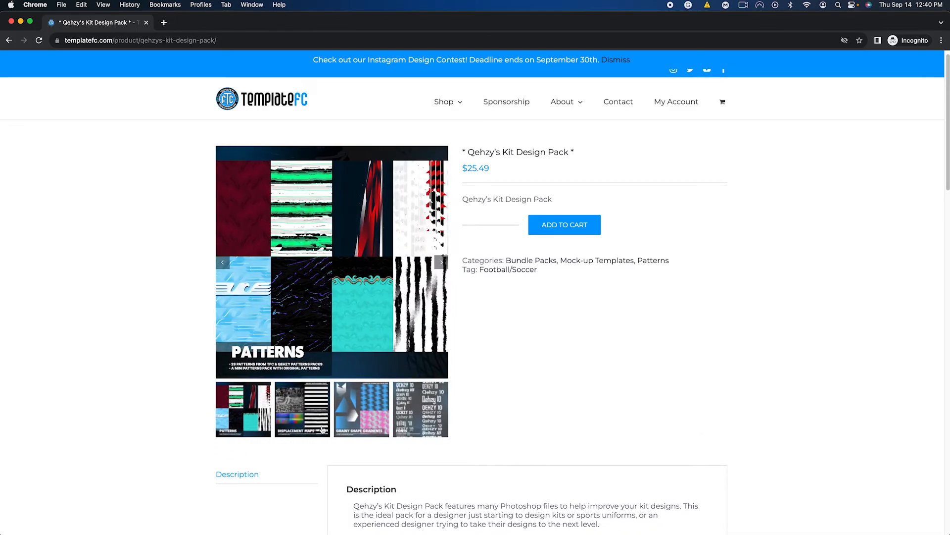
pyautogui.click(315, 428)
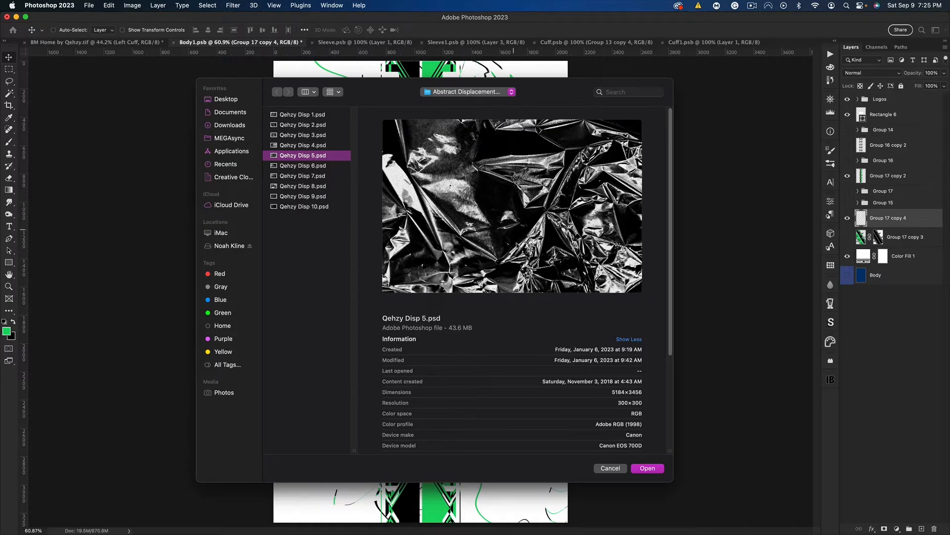
# Displace the line layer in Photoshop with the Qehzy Disp 5.psd map, and scale the layer to 87.53%
pyautogui.click(651, 469)
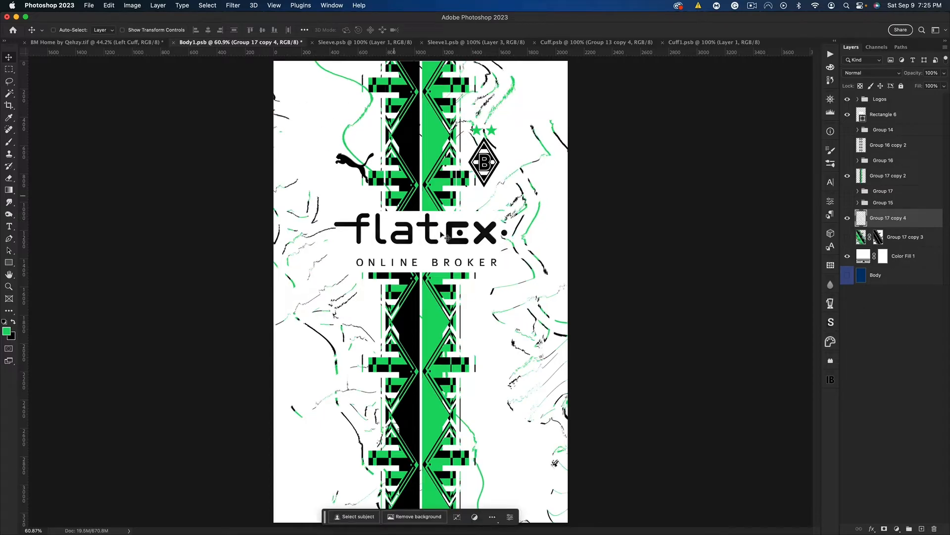
pyautogui.press('super+minus')
pyautogui.press('super+minus')
pyautogui.press('super+minus')
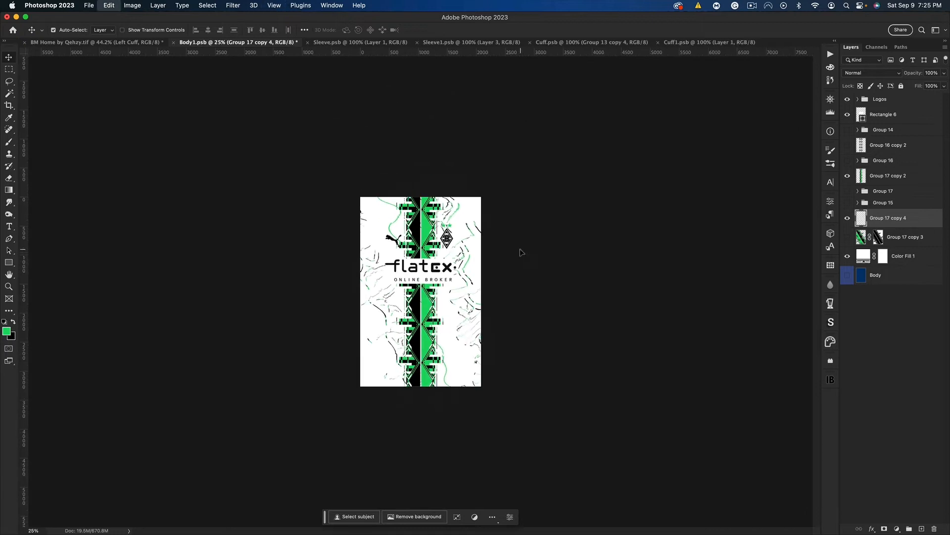
pyautogui.press('super+t')
pyautogui.moveTo(520, 282); pyautogui.dragTo(513, 283)
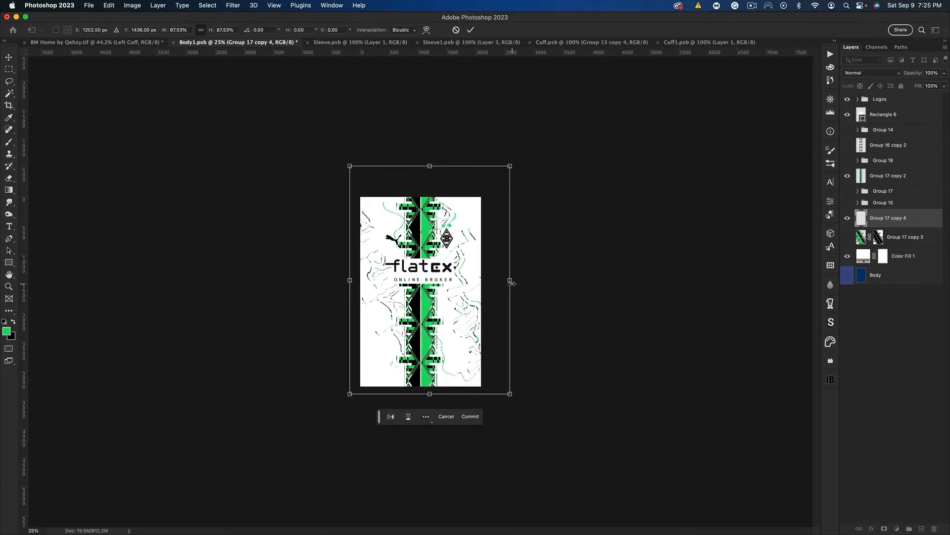
pyautogui.press('Return')
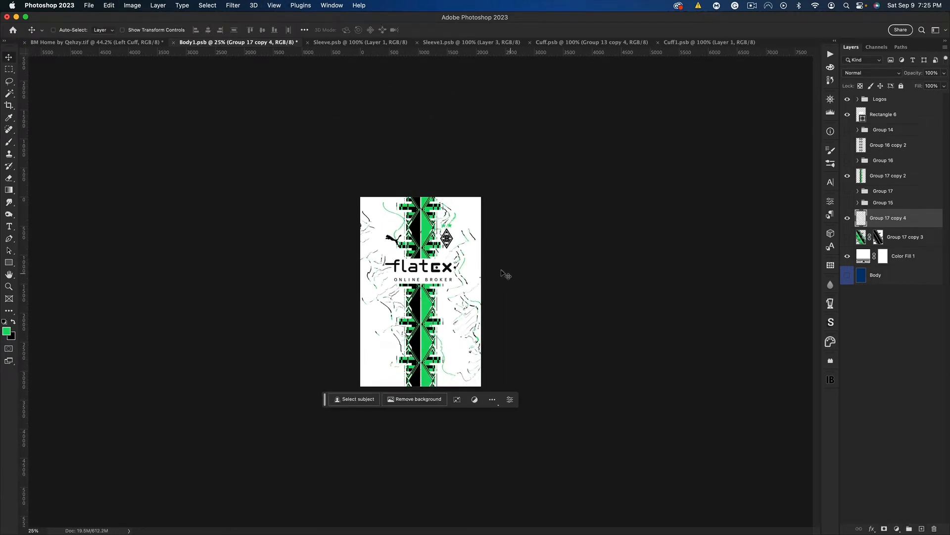
# Rotate and enlarge the displaced line layer so its long green line runs across the body
pyautogui.press('super+t')
pyautogui.moveTo(526, 289); pyautogui.dragTo(545, 214)
pyautogui.press('Escape')
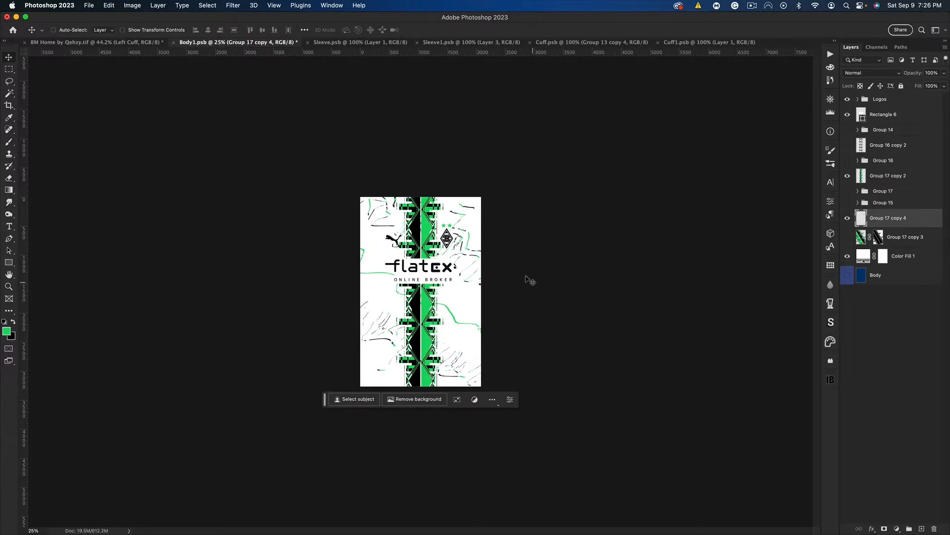
pyautogui.press('super+equal')
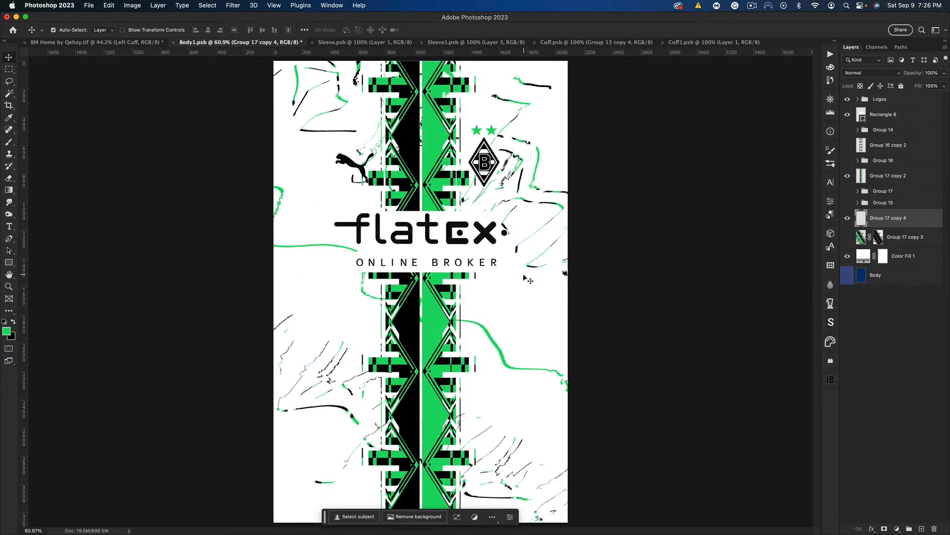
# Mask the Group 17 copy 4 line layer with the inverse of its own line shapes
pyautogui.keyDown('super'); pyautogui.click(861, 222); pyautogui.keyUp('super')
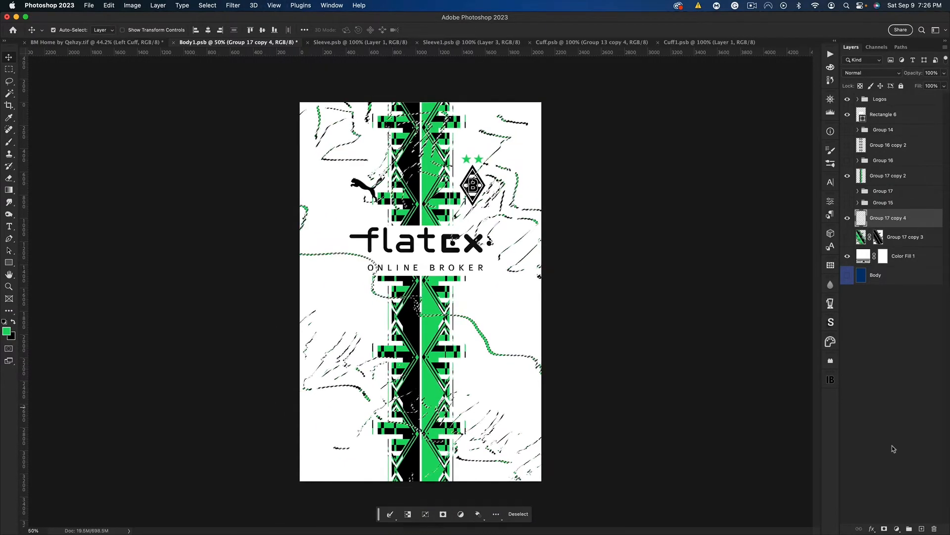
pyautogui.click(885, 528)
pyautogui.press('super+i')
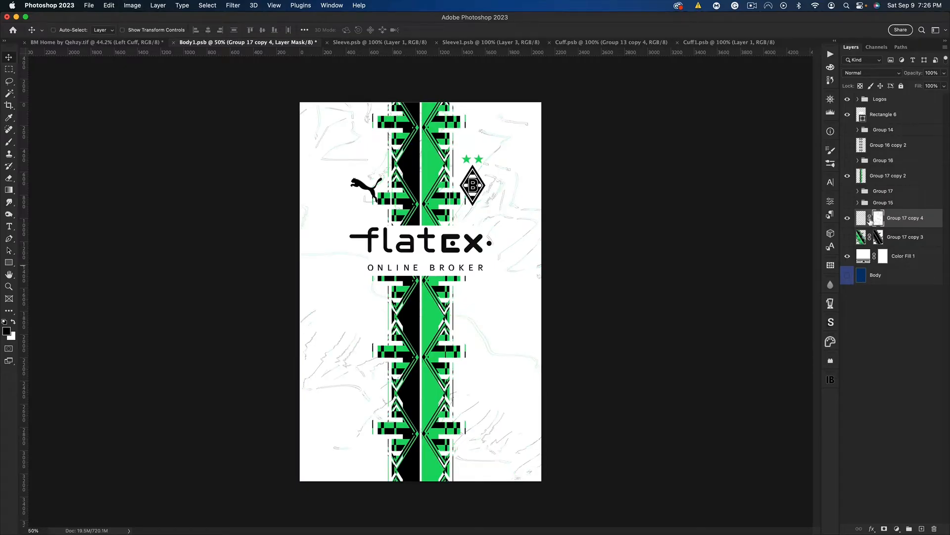
# Unlink the line layer's mask, shift it slightly so only thin edges of the lines show, and apply the mask
pyautogui.click(870, 219)
pyautogui.moveTo(775, 242); pyautogui.dragTo(778, 243)
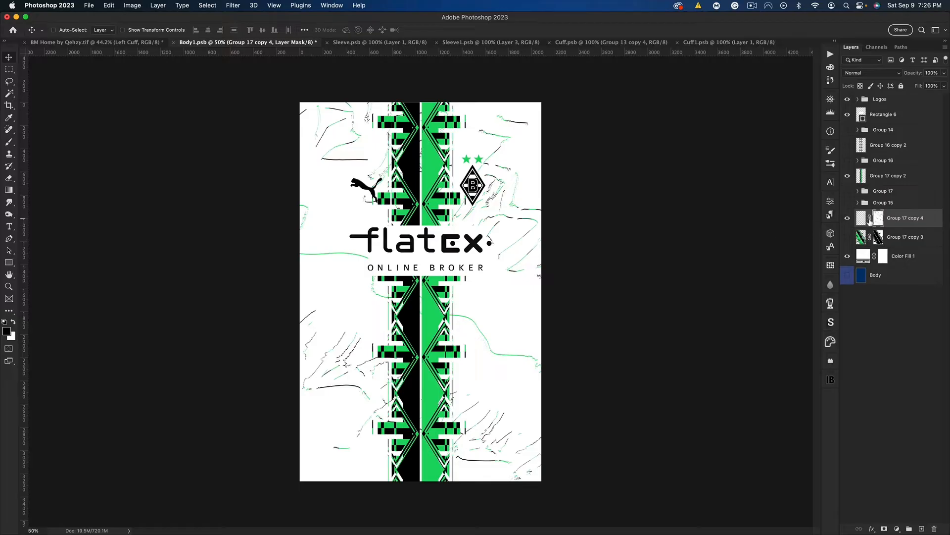
pyautogui.rightClick(870, 221)
pyautogui.click(814, 246)
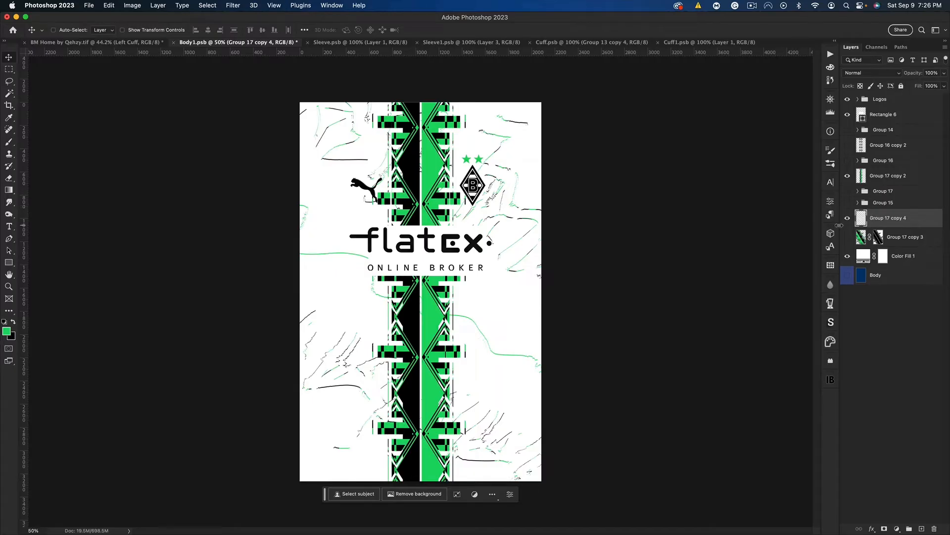
# Cut the abstract lines out of the Group 17 copy 2 stripes with an inverted layer mask and save Body1.psb
pyautogui.keyDown('super'); pyautogui.click(861, 218); pyautogui.keyUp('super')
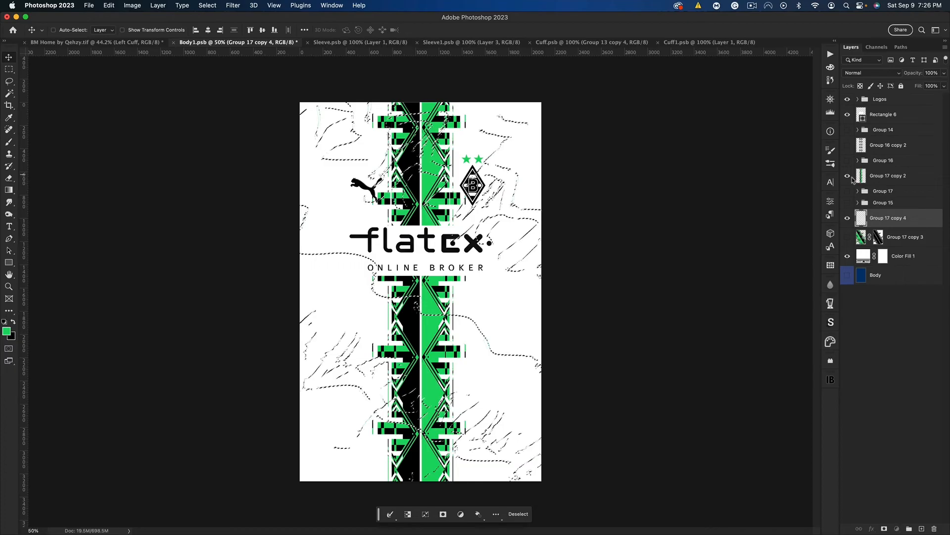
pyautogui.hotkey('alt', ']')
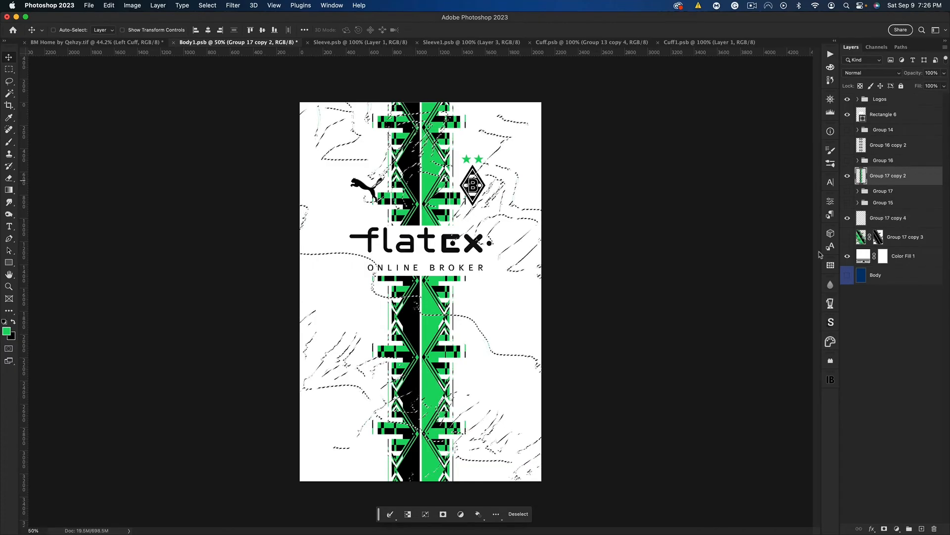
pyautogui.click(884, 528)
pyautogui.press('super+i')
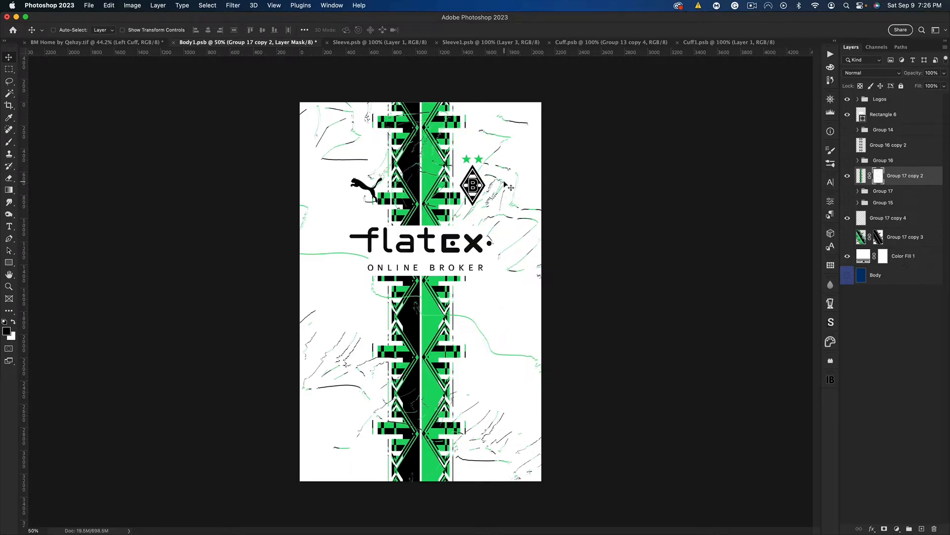
pyautogui.click(894, 222)
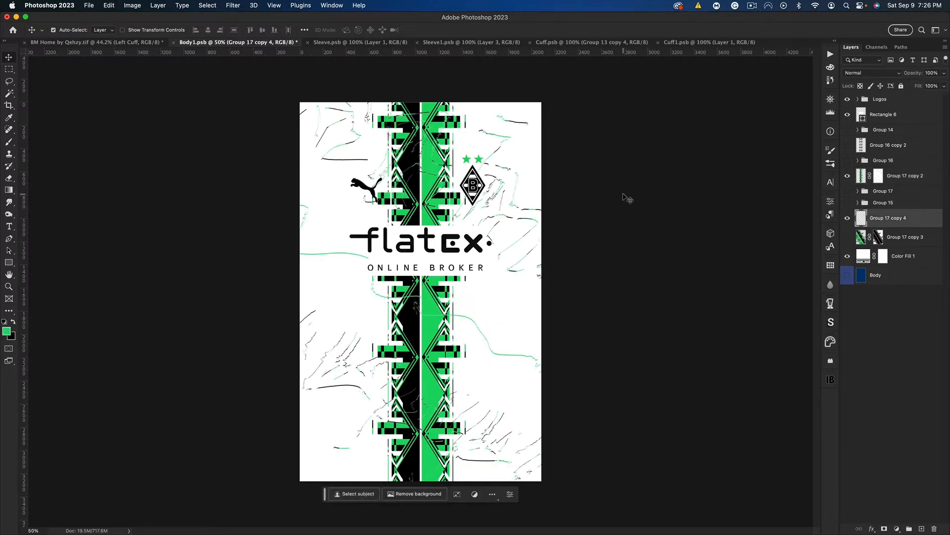
pyautogui.press('super+s')
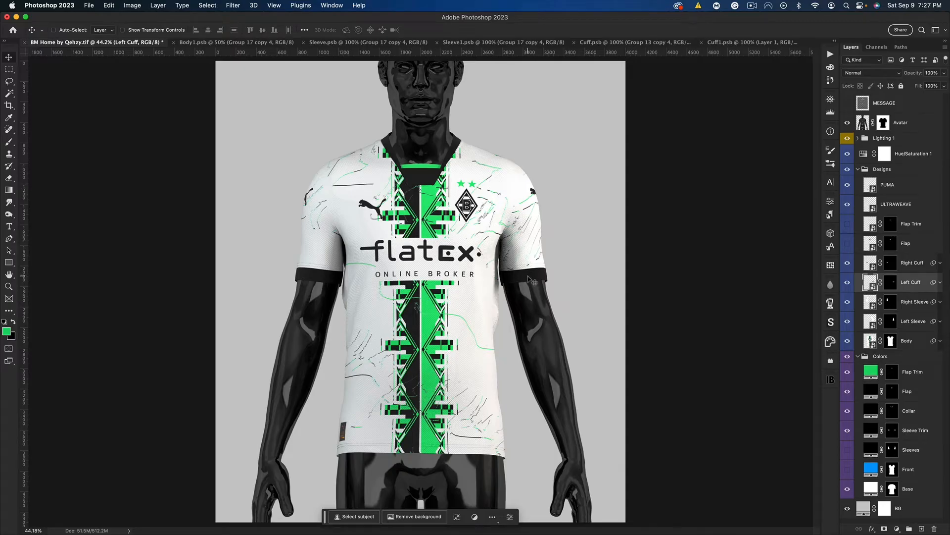
# Copy the Group 17 copy 2 stripe layer from Body1.psb into Cuff.psb
pyautogui.click(213, 42)
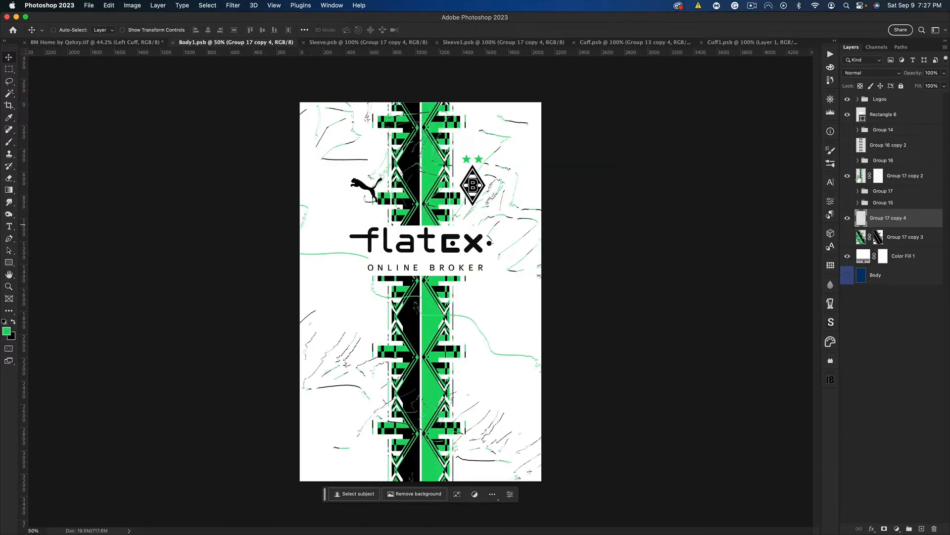
pyautogui.click(859, 176)
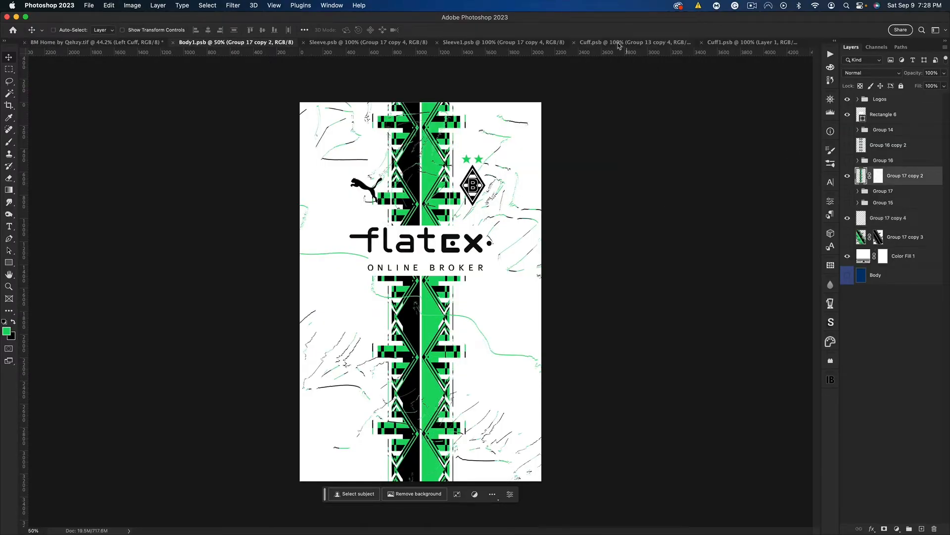
pyautogui.moveTo(619, 45); pyautogui.dragTo(468, 291)
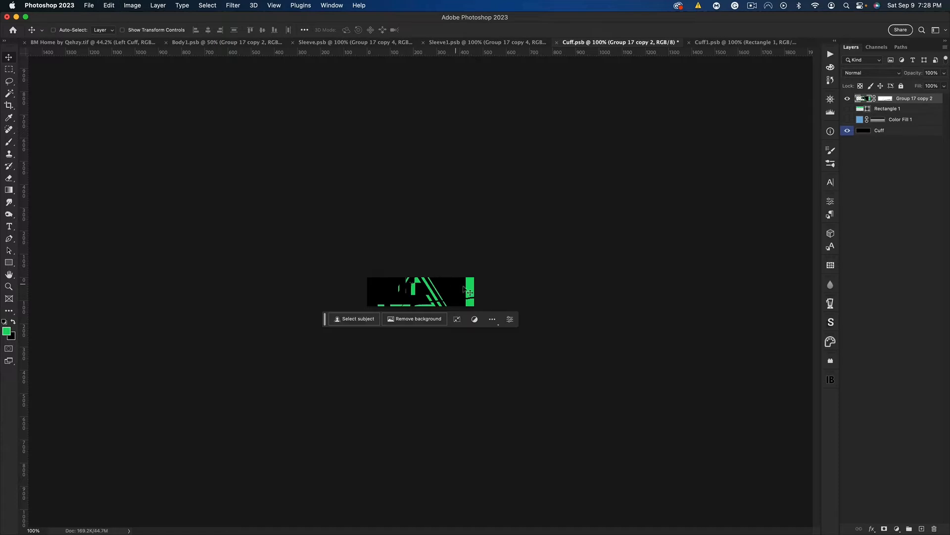
# Rotate and scale down the stripe pattern so its diamonds run lengthwise along the cuff
pyautogui.press('super+t')
pyautogui.moveTo(486, 328); pyautogui.dragTo(433, 180)
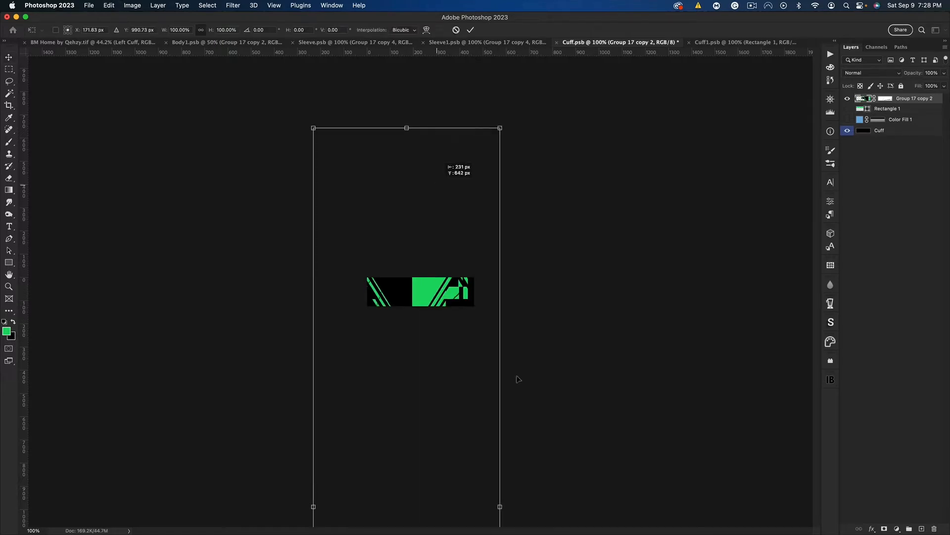
pyautogui.moveTo(455, 271); pyautogui.dragTo(456, 290)
pyautogui.moveTo(510, 336); pyautogui.dragTo(426, 210)
pyautogui.moveTo(409, 242); pyautogui.dragTo(418, 300)
pyautogui.moveTo(432, 314); pyautogui.dragTo(429, 272)
pyautogui.moveTo(405, 327); pyautogui.dragTo(484, 277)
pyautogui.press('Return')
# Delete the cuff pattern's layer mask, shift the diamonds sideways, and save Cuff.psb to update the shirt mockup
pyautogui.rightClick(886, 99)
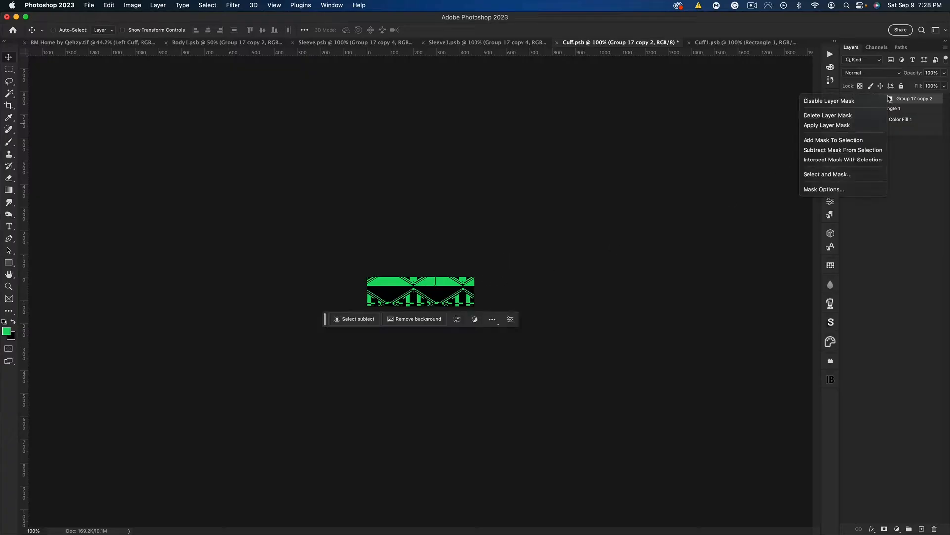
pyautogui.click(872, 118)
pyautogui.moveTo(425, 297); pyautogui.dragTo(441, 299)
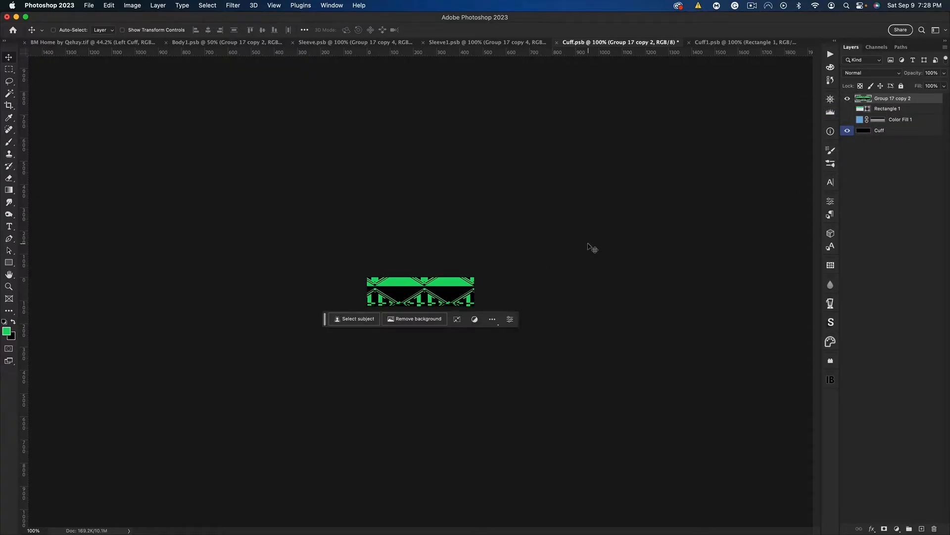
pyautogui.press('super+s')
pyautogui.click(59, 43)
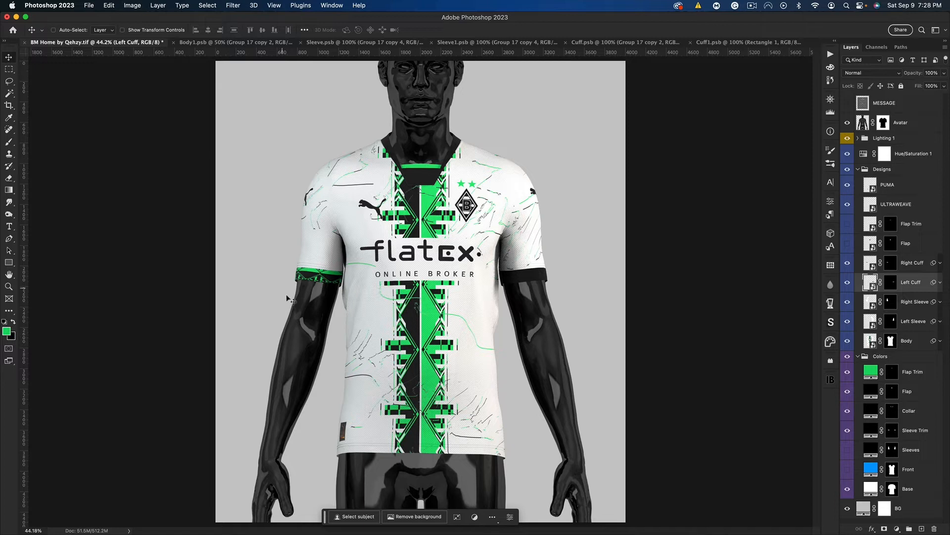
# Copy the diamond pattern from Cuff.psb and paste it into Cuff1.psb
pyautogui.click(609, 43)
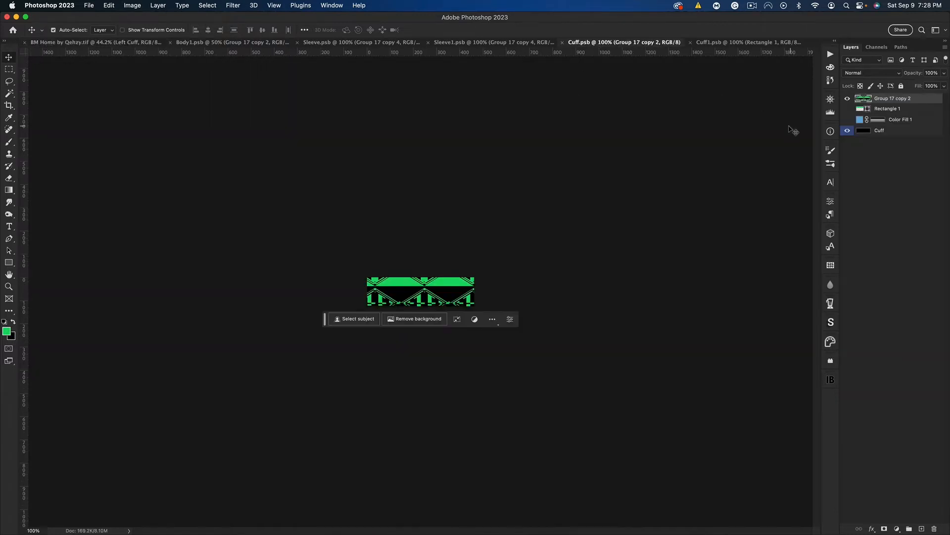
pyautogui.press('super+a')
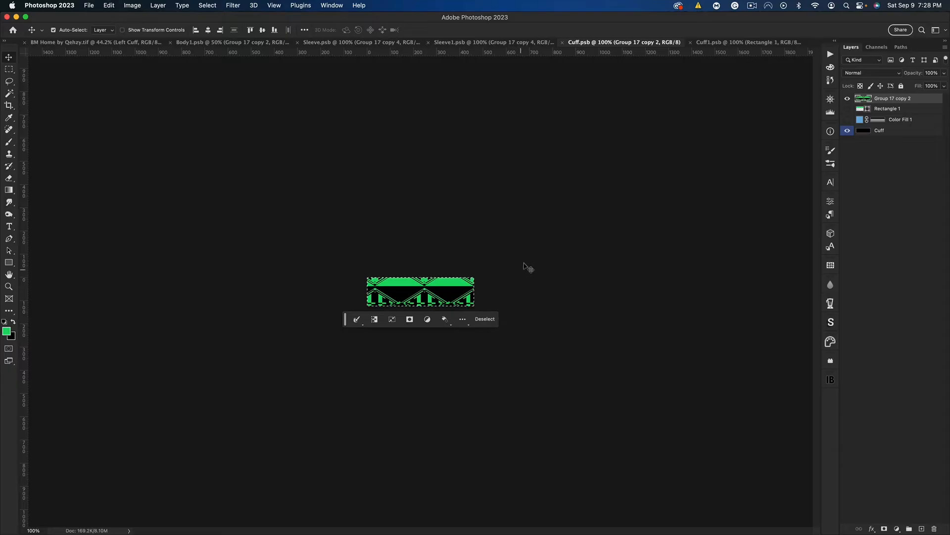
pyautogui.click(737, 42)
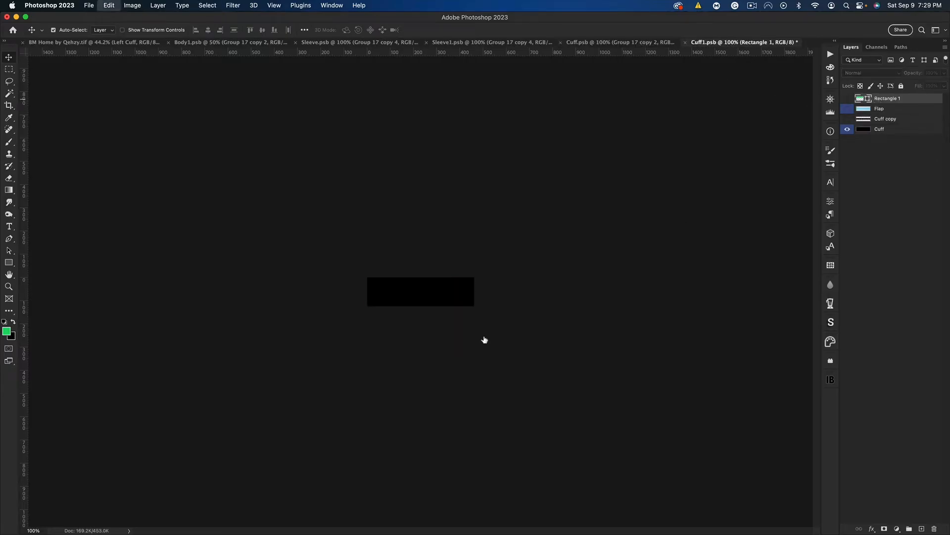
pyautogui.press('super+v')
# Flip the pasted cuff pattern horizontally and save Cuff1.psb to update the other cuff on the shirt mockup
pyautogui.press('super+t')
pyautogui.rightClick(437, 283)
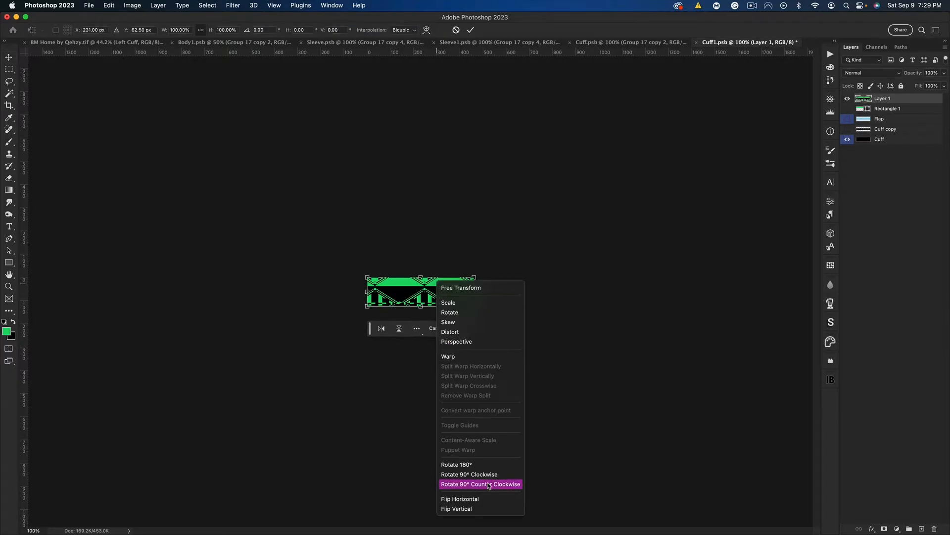
pyautogui.click(488, 499)
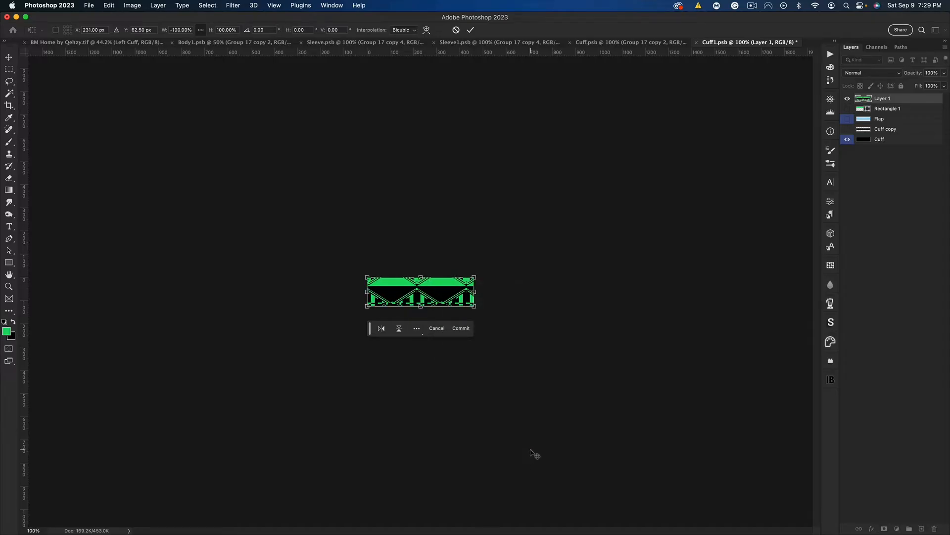
pyautogui.press('Return')
pyautogui.press('super+s')
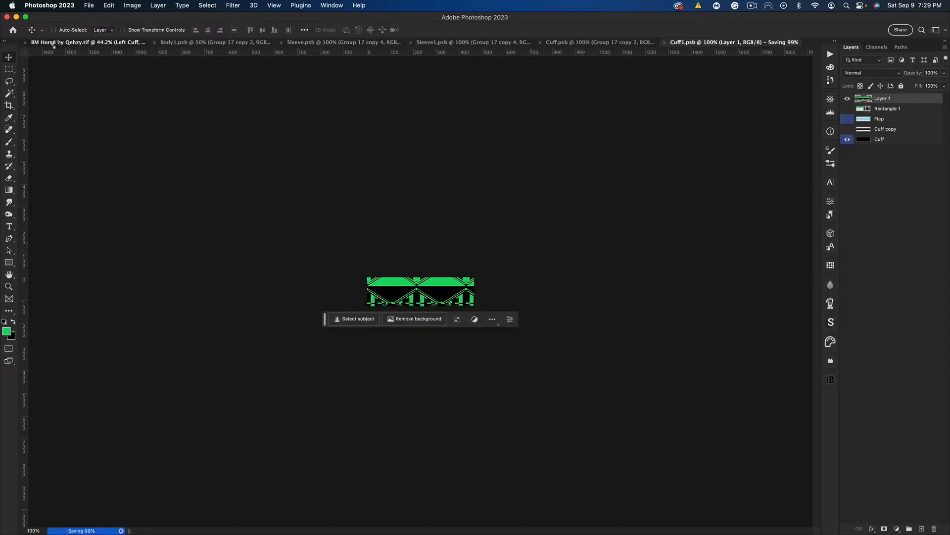
pyautogui.hotkey('ctrl', 'Tab')
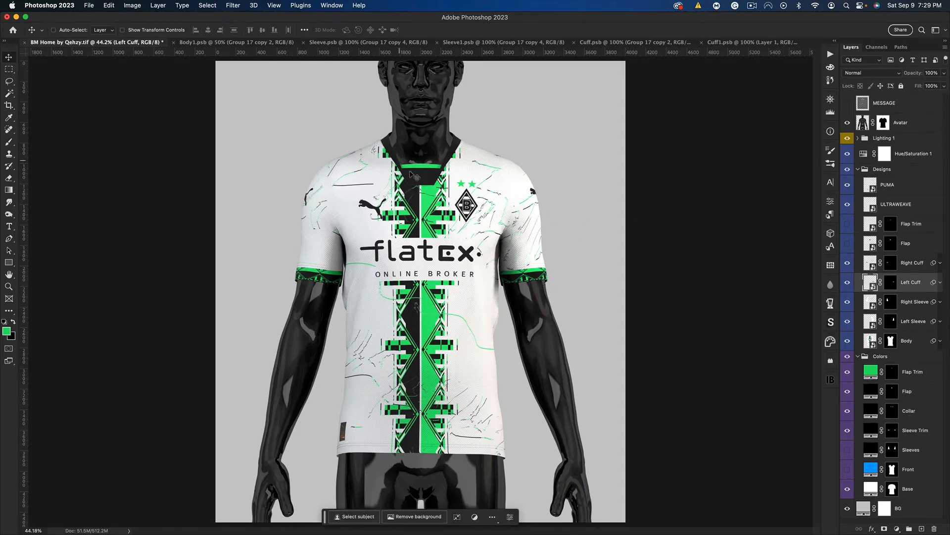
pyautogui.press('super+minus')
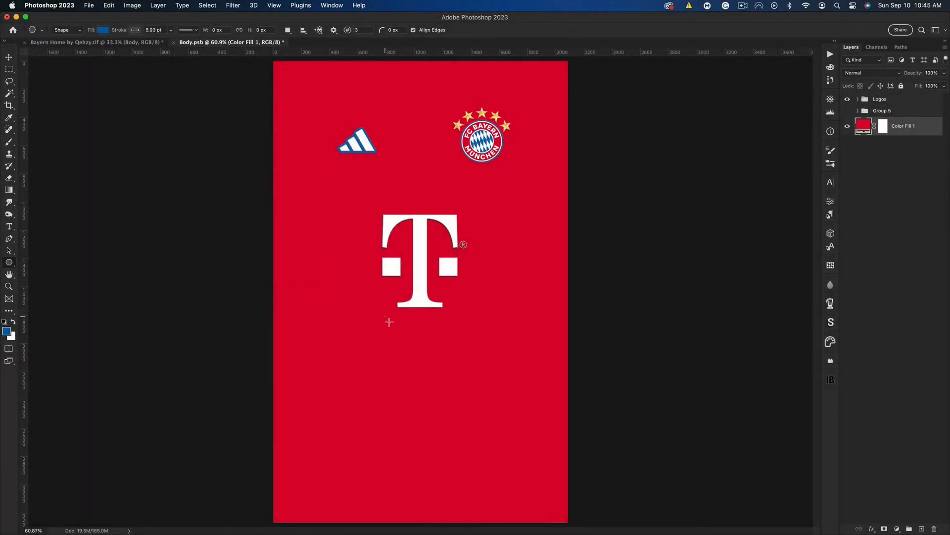
# Draw a blue triangle about 465 by 403 px without a stroke below the T logo, and rasterize its layer
pyautogui.moveTo(389, 322); pyautogui.dragTo(465, 398)
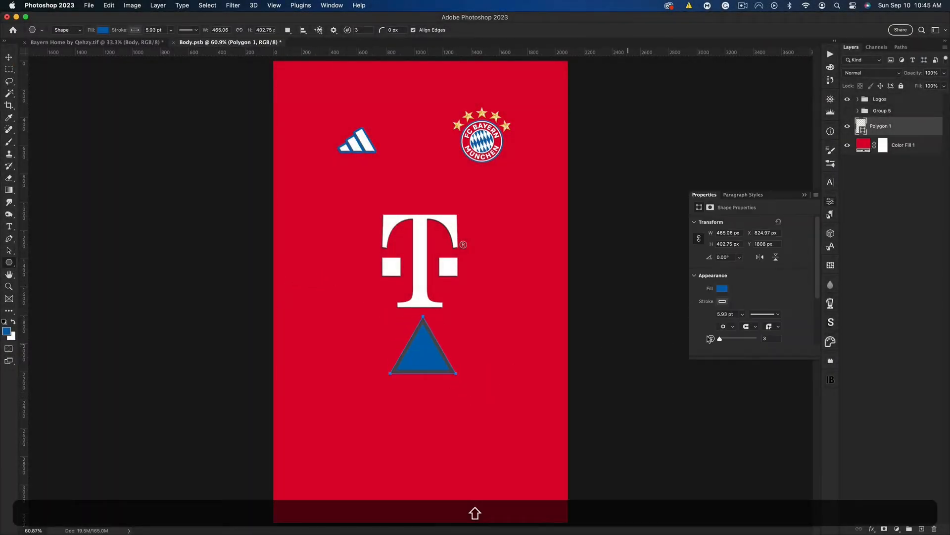
pyautogui.click(723, 302)
pyautogui.click(704, 319)
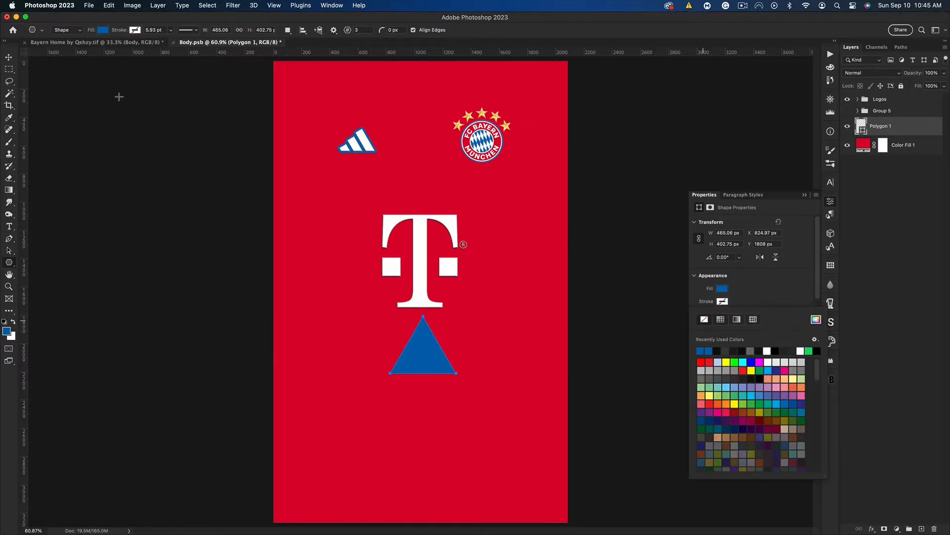
pyautogui.click(8, 59)
pyautogui.rightClick(893, 127)
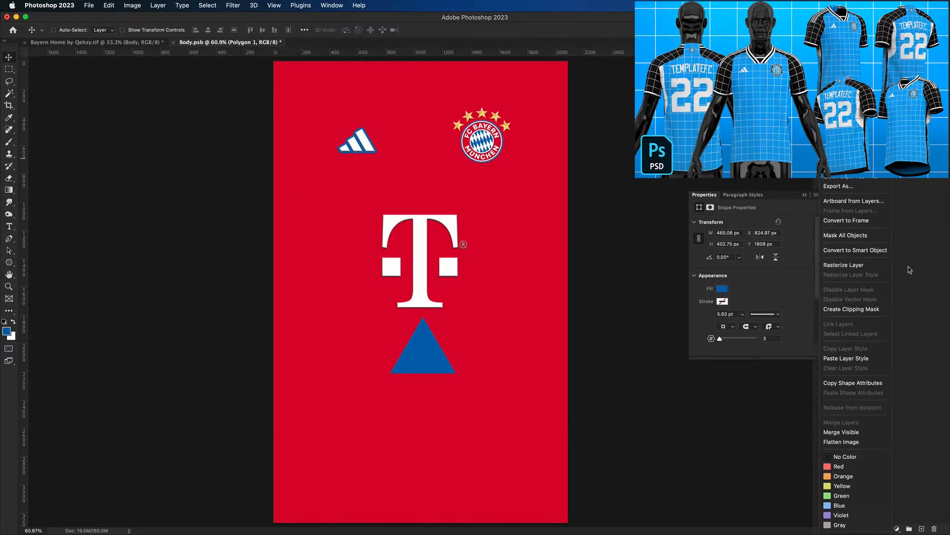
pyautogui.click(866, 266)
# Complete a diamond with a vertically flipped duplicate directly below the triangle, and merge both layers
pyautogui.press('super+j')
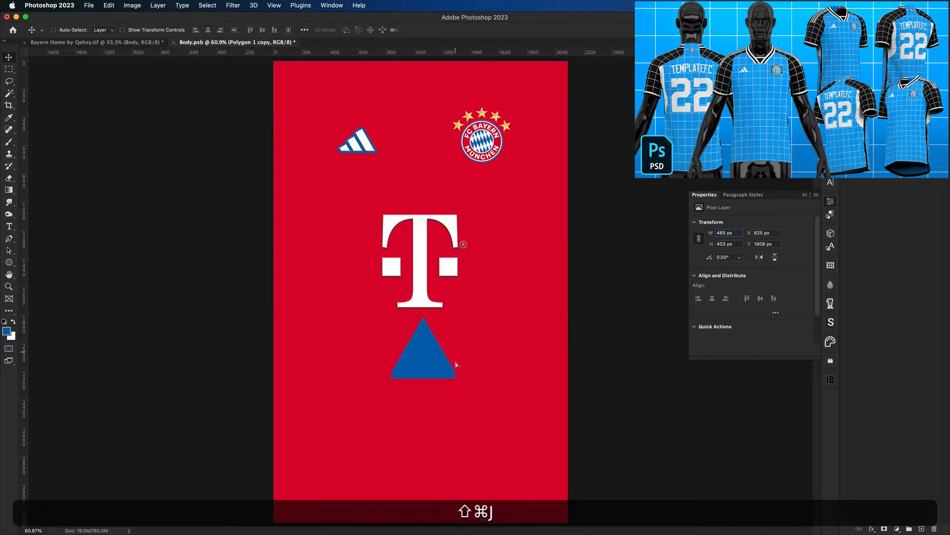
pyautogui.moveTo(458, 331); pyautogui.dragTo(383, 454)
pyautogui.press('super+t')
pyautogui.press('Return')
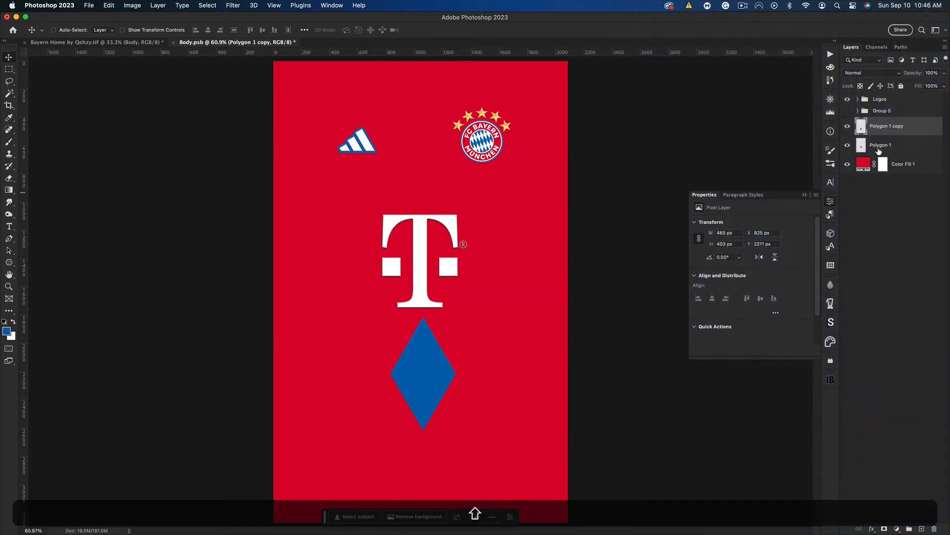
pyautogui.keyDown('shift'); pyautogui.click(879, 149); pyautogui.keyUp('shift')
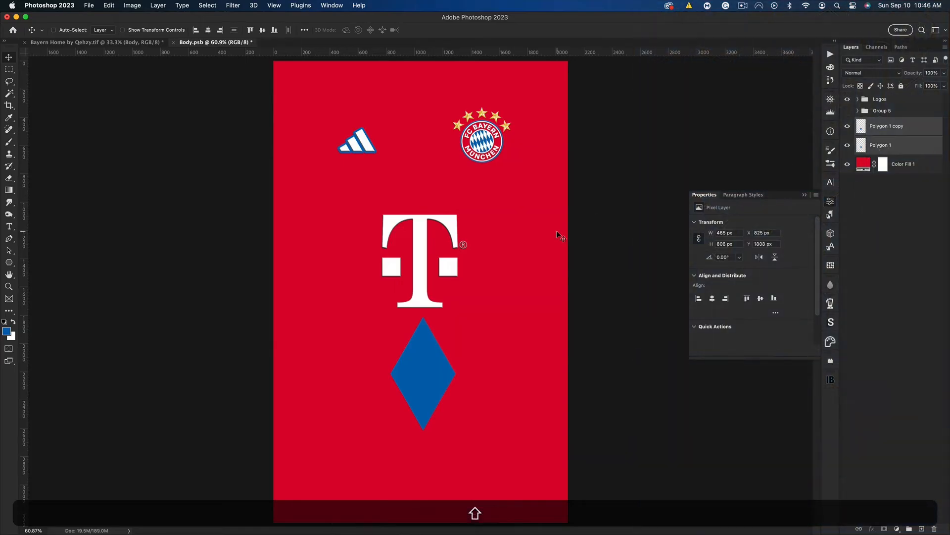
pyautogui.press('super+e')
# Shrink the diamond to about 285 by 557 px, move it slightly lower and place a duplicate touching its left corner
pyautogui.press('super+t')
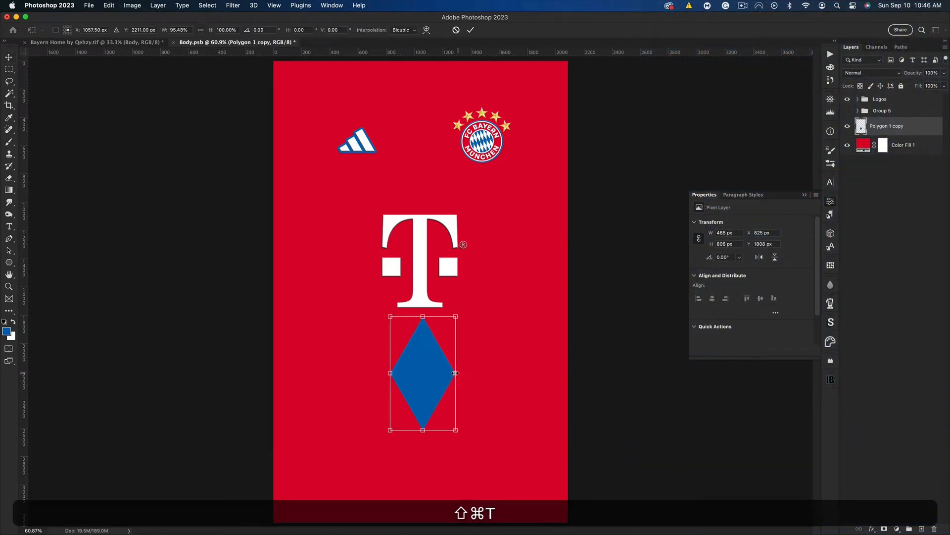
pyautogui.moveTo(459, 373); pyautogui.dragTo(448, 372)
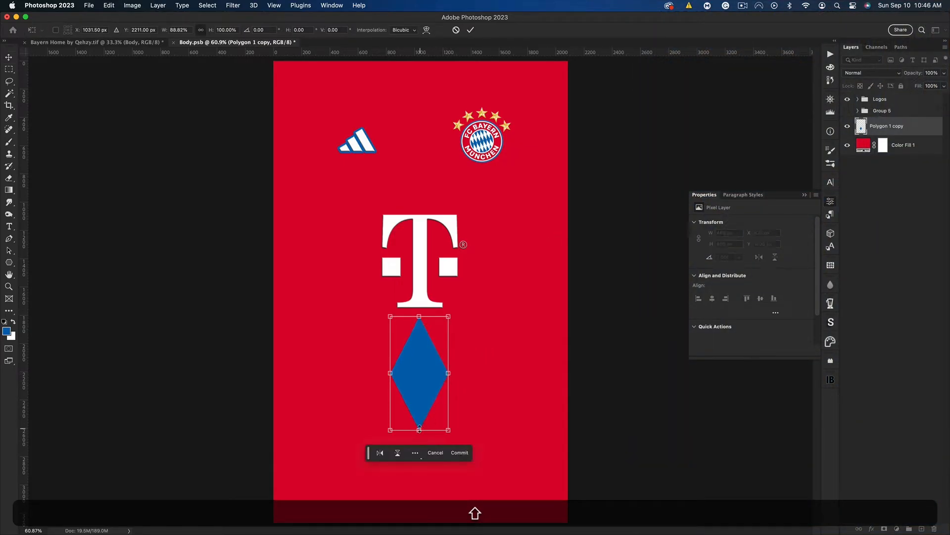
pyautogui.moveTo(419, 428); pyautogui.dragTo(422, 392)
pyautogui.press('Return')
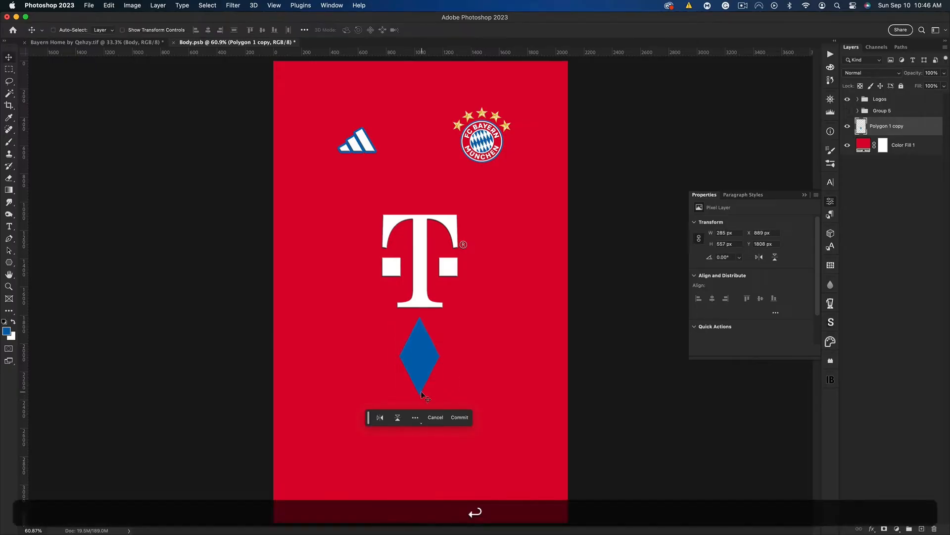
pyautogui.moveTo(414, 342); pyautogui.dragTo(386, 379)
pyautogui.press('super+shift+j')
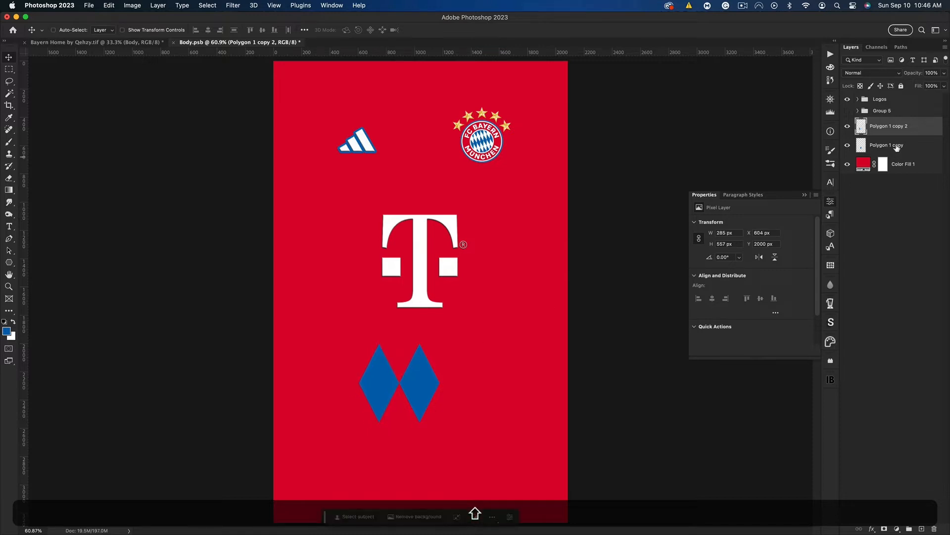
# Duplicate the two blue diamonds repeatedly side by side to form a row spanning the full width of the body
pyautogui.keyDown('shift'); pyautogui.click(897, 148); pyautogui.keyUp('shift')
pyautogui.press('super+shift+j')
pyautogui.moveTo(455, 375); pyautogui.dragTo(257, 385)
pyautogui.press('super+shift+j')
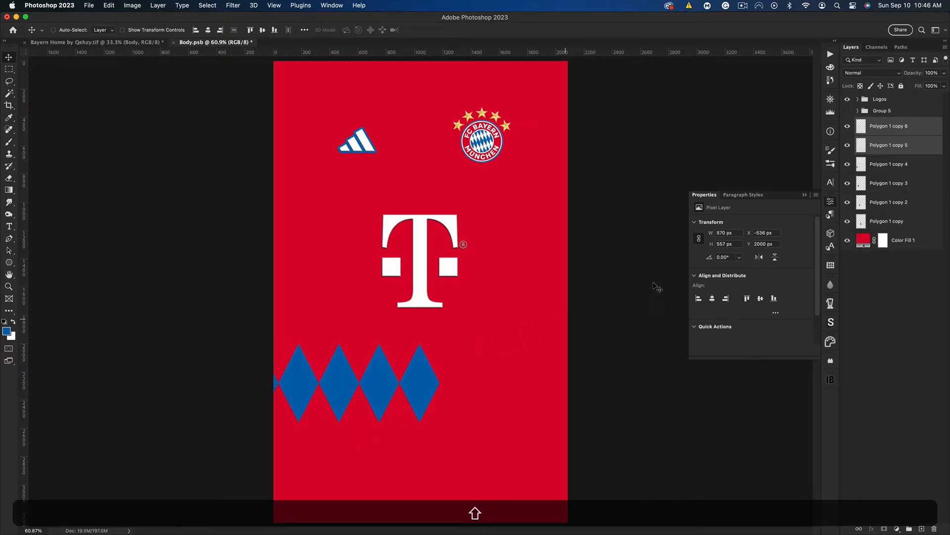
pyautogui.keyDown('shift'); pyautogui.click(891, 202); pyautogui.keyUp('shift')
pyautogui.press('super+shift+j')
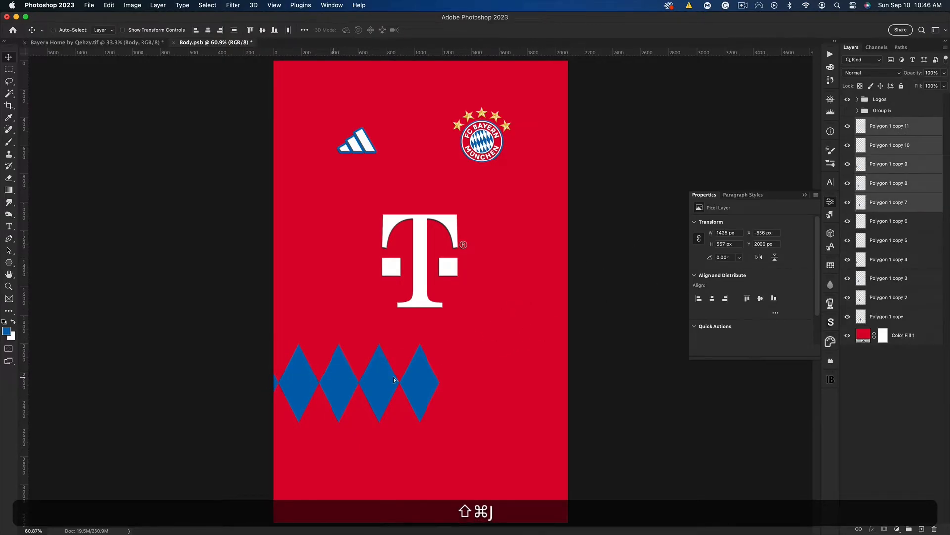
pyautogui.moveTo(394, 377); pyautogui.dragTo(578, 368)
# Align all the blue diamond layers, put them in one group, and duplicate the group
pyautogui.click(881, 130)
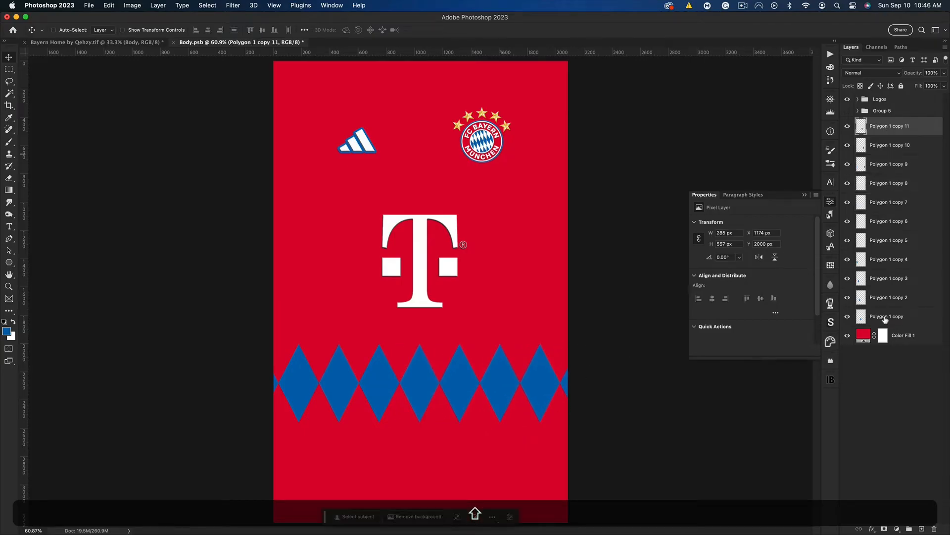
pyautogui.keyDown('shift'); pyautogui.click(886, 320); pyautogui.keyUp('shift')
pyautogui.click(305, 30)
pyautogui.click(335, 87)
pyautogui.press('super+g')
pyautogui.press('super+j')
pyautogui.click(858, 122)
pyautogui.click(890, 141)
pyautogui.press('BackSpace')
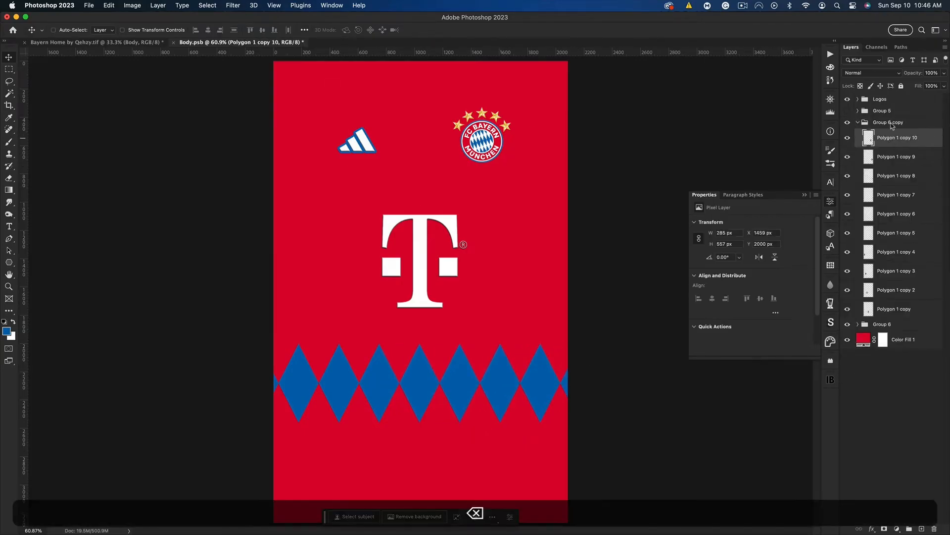
pyautogui.click(891, 124)
pyautogui.press('super+e')
pyautogui.press('super+u')
pyautogui.press('Return')
pyautogui.press('super+h')
pyautogui.press('super+t')
pyautogui.moveTo(460, 376); pyautogui.dragTo(487, 284)
pyautogui.press('Return')
pyautogui.press('super+z')
pyautogui.press('super+z')
pyautogui.press('super+z')
pyautogui.click(888, 123)
pyautogui.press('super+z')
pyautogui.press('super+z')
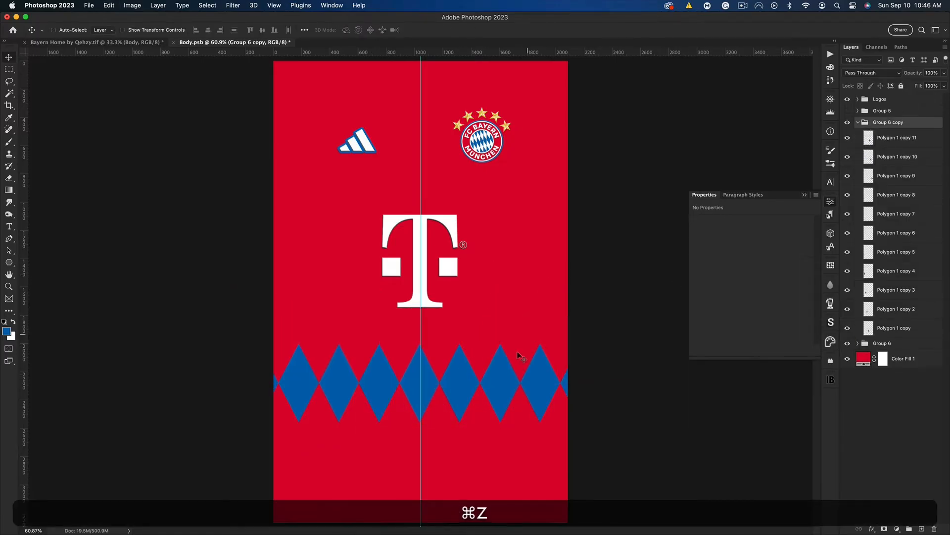
# Move the duplicate diamond row above the original and to the left, delete its rightmost visible diamond, and merge its group
pyautogui.moveTo(518, 355); pyautogui.dragTo(516, 275)
pyautogui.moveTo(517, 296); pyautogui.dragTo(400, 295)
pyautogui.click(72, 33)
pyautogui.click(493, 297)
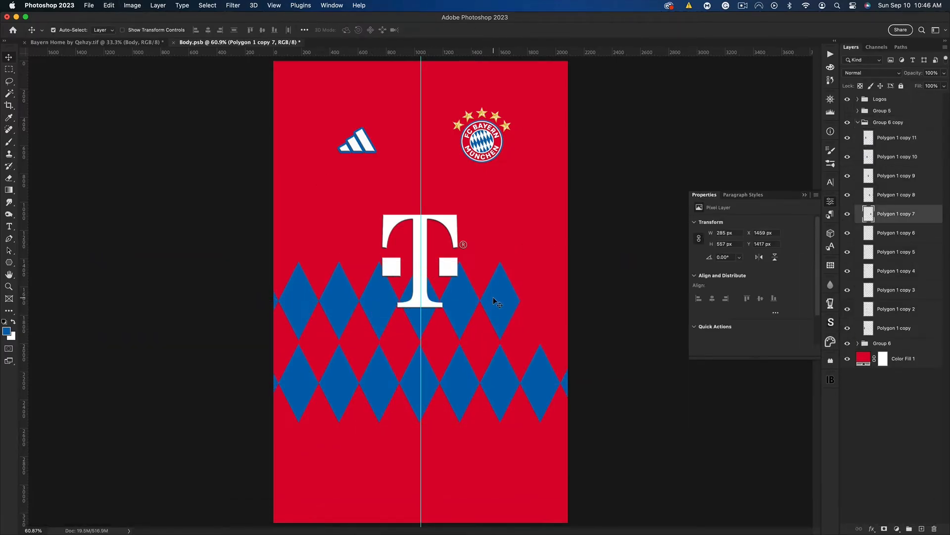
pyautogui.press('BackSpace')
pyautogui.click(888, 122)
pyautogui.press('super+e')
# Turn the upper diamond row white with Lightness +100, and lower it, centered on the guide, into the gaps of the blue row
pyautogui.press('super+u')
pyautogui.moveTo(393, 434); pyautogui.dragTo(490, 431)
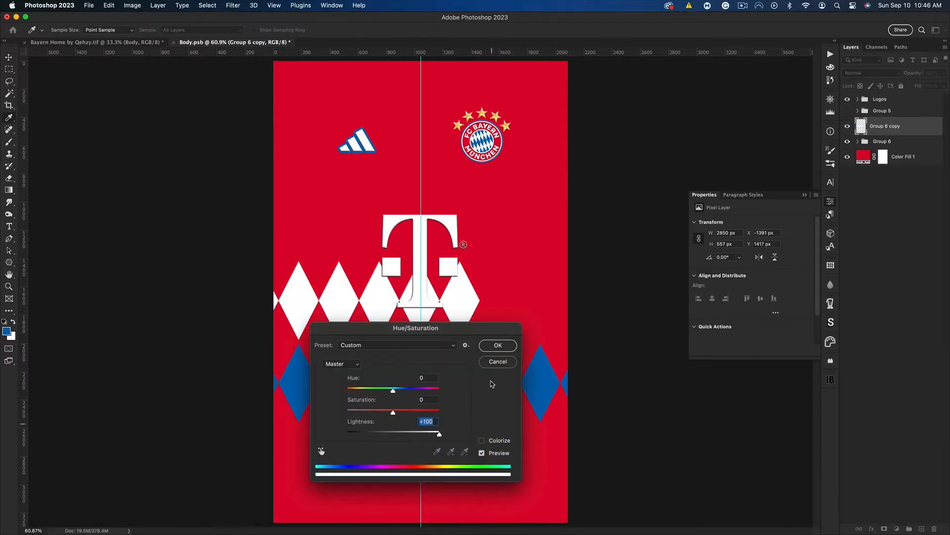
pyautogui.press('Return')
pyautogui.press('shift+super+t')
pyautogui.moveTo(476, 247); pyautogui.dragTo(455, 327)
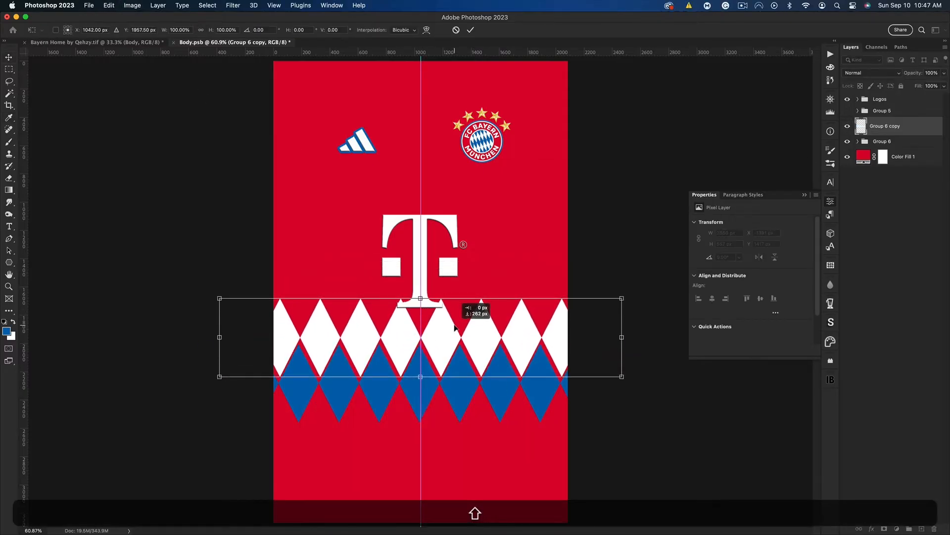
pyautogui.press('Return')
# Create a merged copy of the blue diamond row, hide the original group, and center the copy on the vertical guide
pyautogui.click(882, 142)
pyautogui.press('super+j')
pyautogui.press('super+e')
pyautogui.click(848, 160)
pyautogui.press('super+t')
pyautogui.moveTo(484, 372); pyautogui.dragTo(485, 373)
pyautogui.press('Return')
# Nudge the white diamond row slightly down to tighten its fit with the blue row
pyautogui.press('super+equal')
pyautogui.press('super+equal')
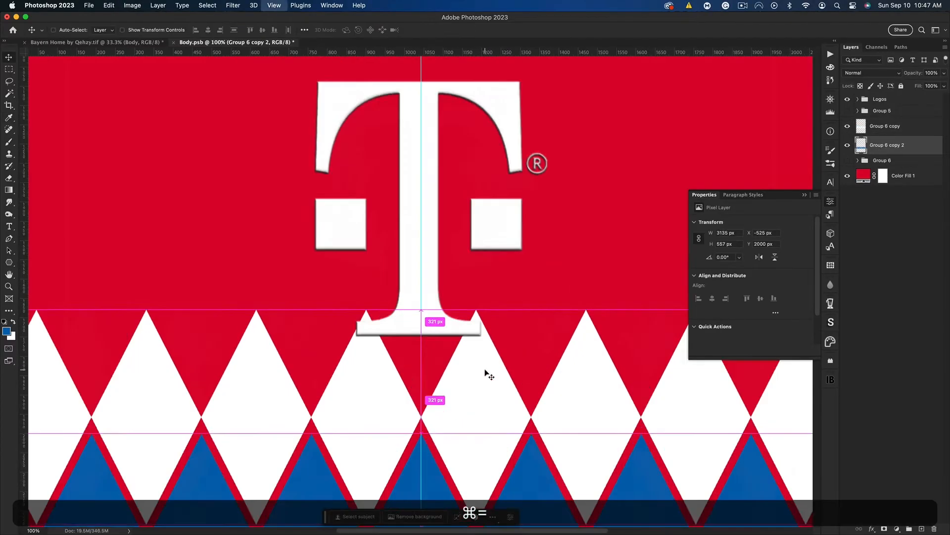
pyautogui.scroll(-5, 485, 373)
pyautogui.click(893, 125)
pyautogui.moveTo(456, 207); pyautogui.dragTo(456, 214)
# Move both diamond rows up to the chest behind the logos, and scale them to about 2526 by 728 px
pyautogui.press('super+minus')
pyautogui.press('super+minus')
pyautogui.press('super+minus')
pyautogui.keyDown('shift'); pyautogui.click(889, 145); pyautogui.keyUp('shift')
pyautogui.press('shift+super+t')
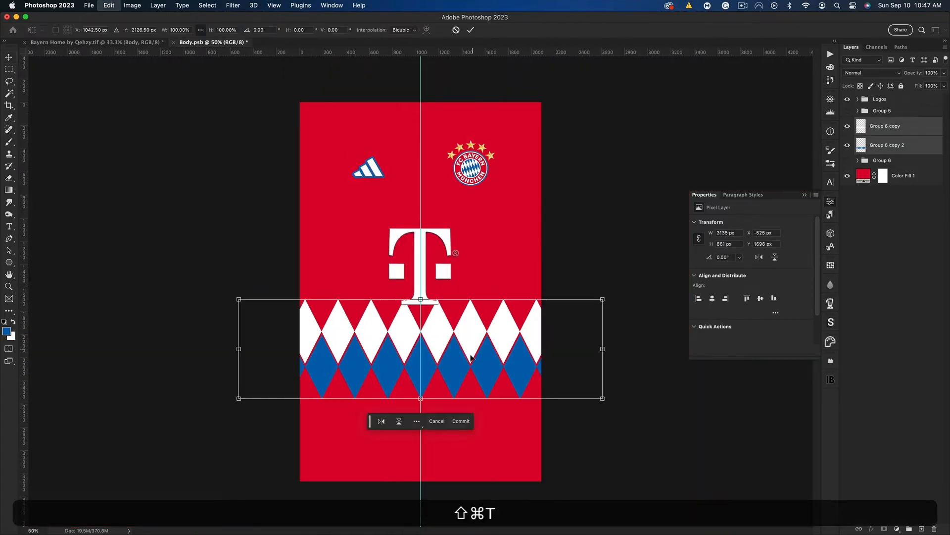
pyautogui.moveTo(472, 356); pyautogui.dragTo(471, 174)
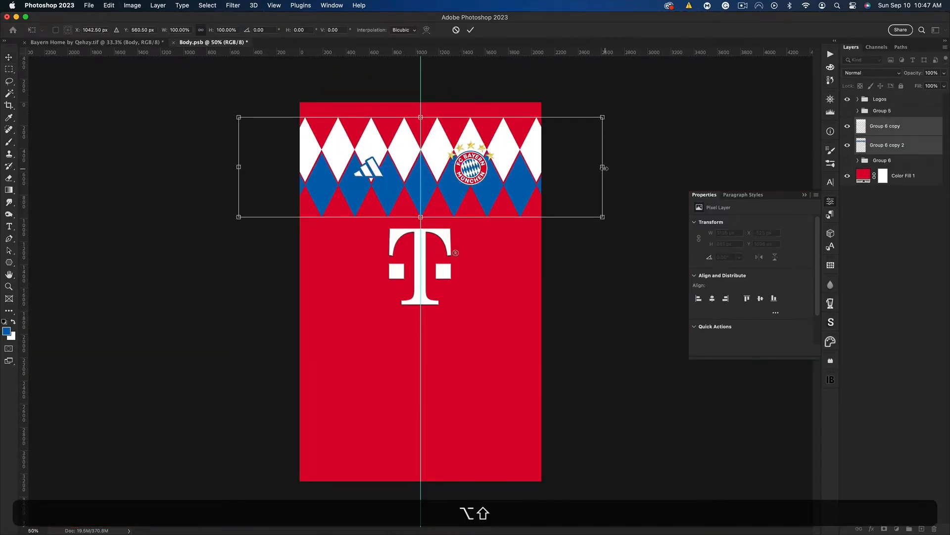
pyautogui.moveTo(603, 168); pyautogui.dragTo(568, 168)
pyautogui.press('Return')
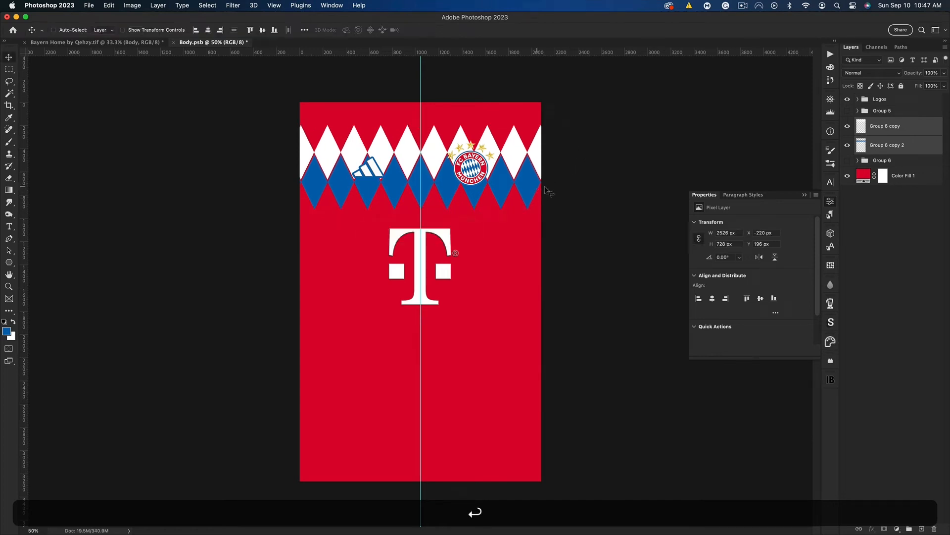
# Save Body.psb and view the chest pattern on the Bayern shirt mockup with the guides hidden
pyautogui.press('super+s')
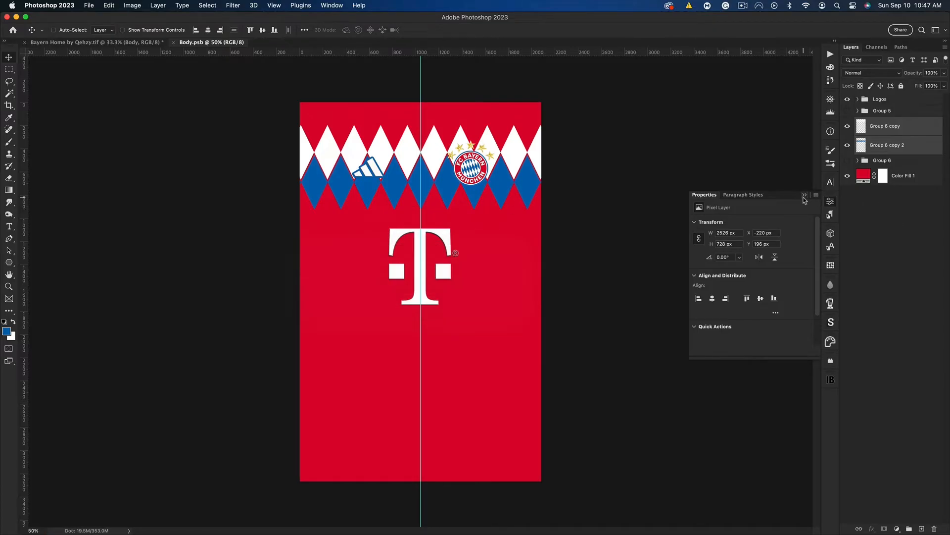
pyautogui.click(804, 195)
pyautogui.click(88, 42)
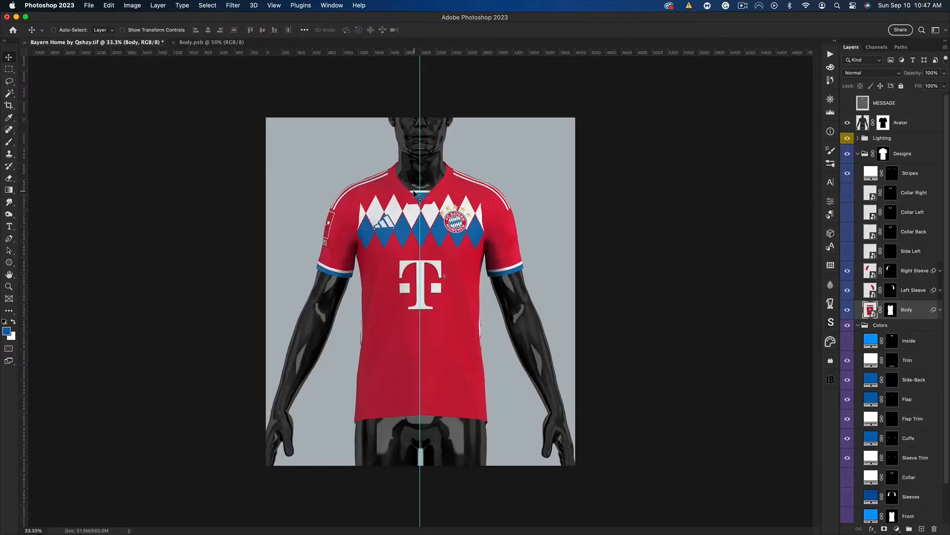
pyautogui.press('super+h')
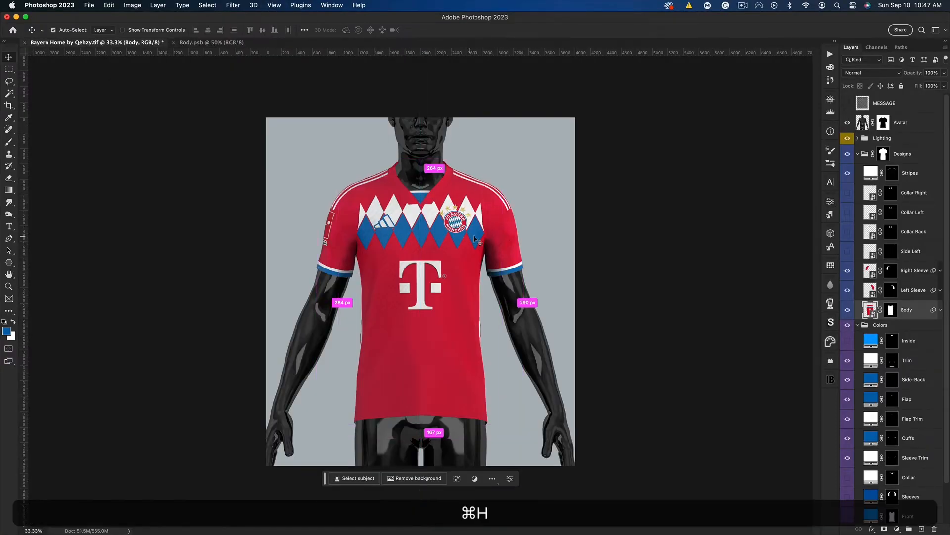
# Duplicate both rows in Body.psb, placing the blue copy above the white row and the white copy below the blue row
pyautogui.click(209, 43)
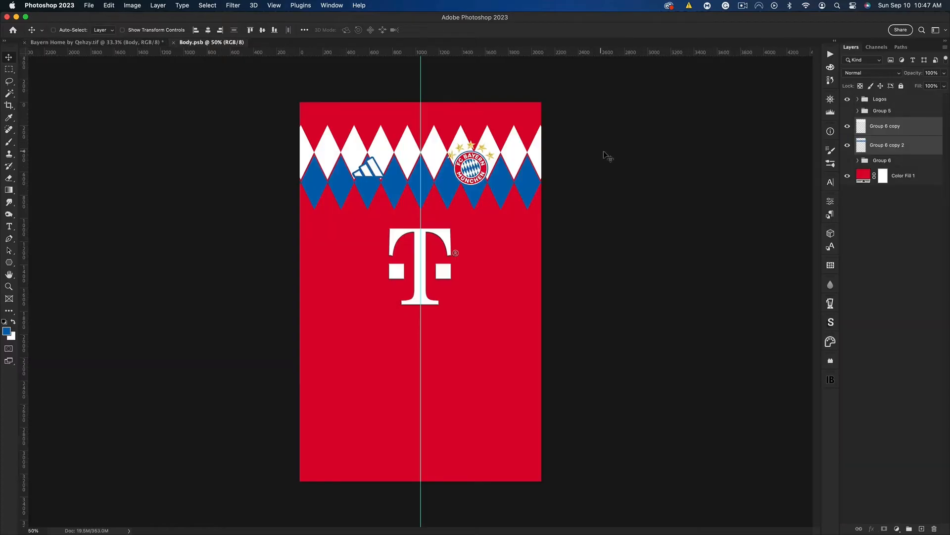
pyautogui.press('super+j')
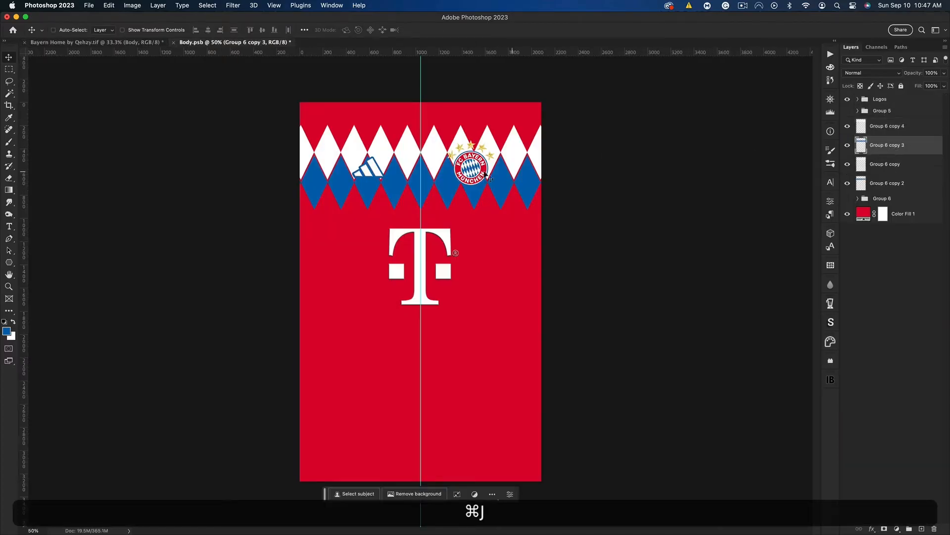
pyautogui.moveTo(461, 181); pyautogui.dragTo(461, 131)
pyautogui.click(891, 130)
pyautogui.moveTo(580, 157); pyautogui.dragTo(507, 221)
# Scale the four diamond rows to 105.19% width and 94% height, with the upper edge at the canvas edge
pyautogui.press('super+t')
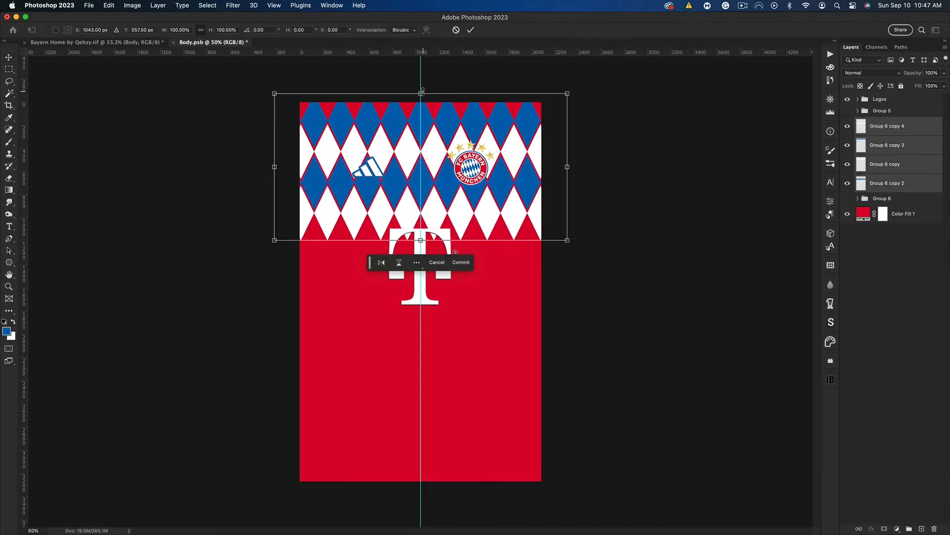
pyautogui.moveTo(422, 92); pyautogui.dragTo(421, 102)
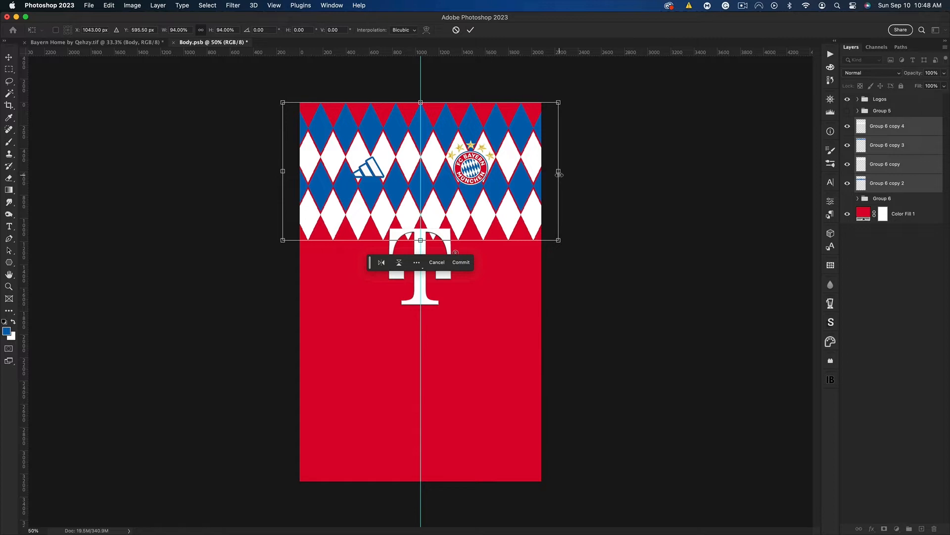
pyautogui.moveTo(559, 174); pyautogui.dragTo(574, 172)
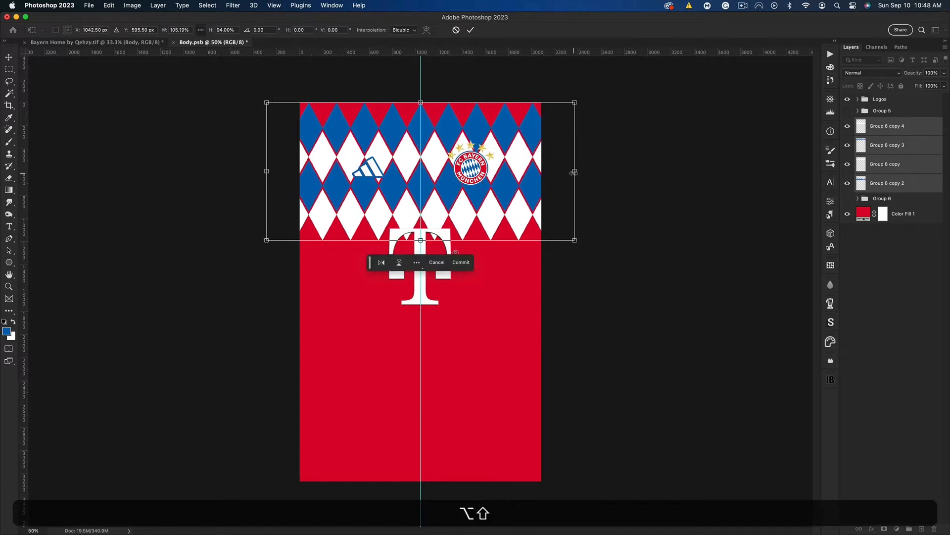
pyautogui.press('Return')
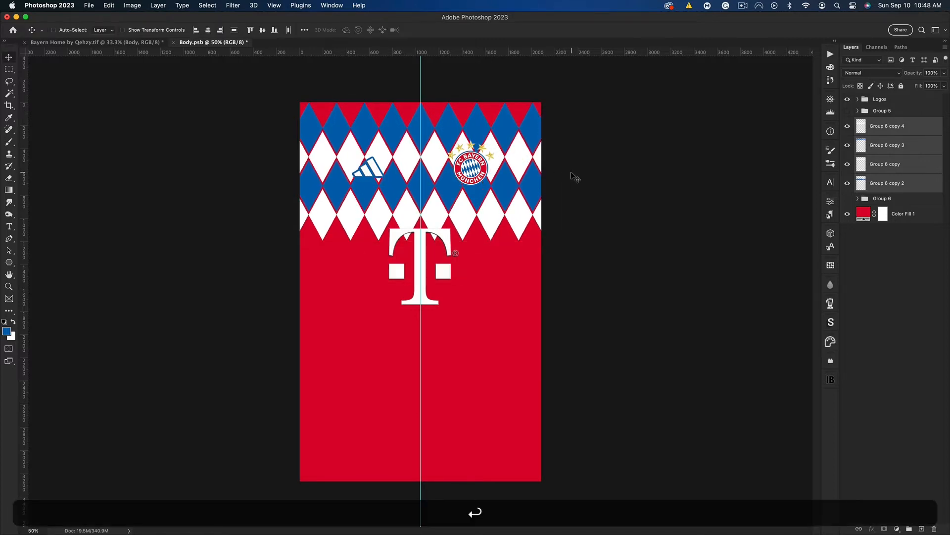
# Add a layer mask to the lowest white diamond row and stamp it in black with the 3200 px slanted-line brush
pyautogui.click(886, 130)
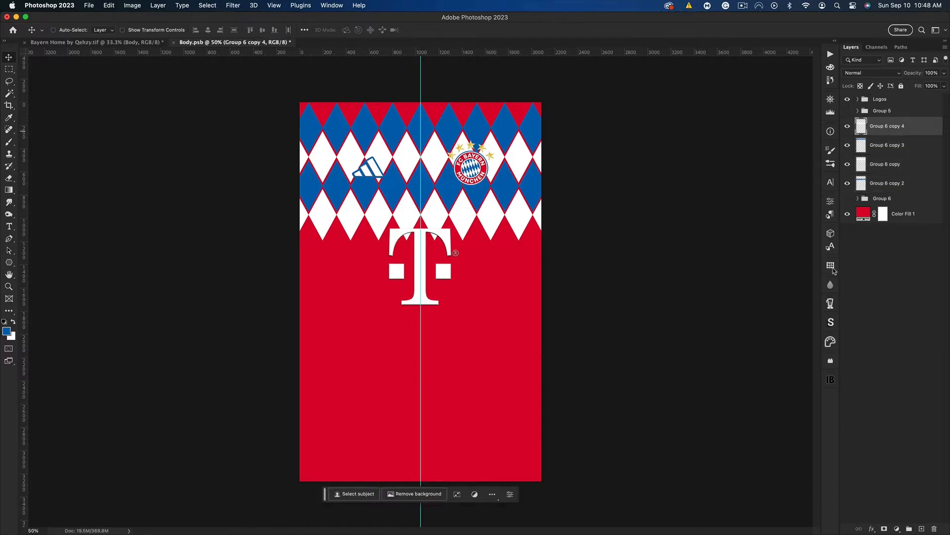
pyautogui.press('b')
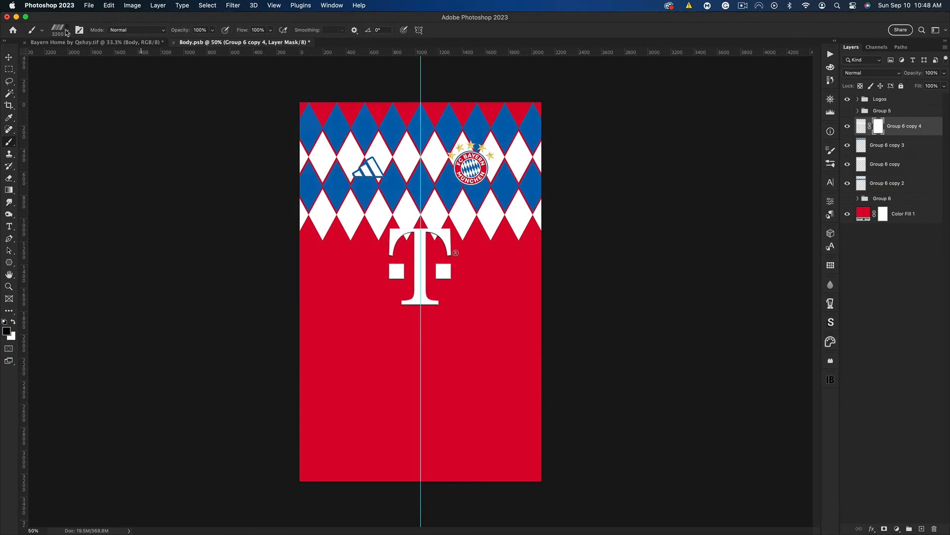
pyautogui.rightClick(152, 101)
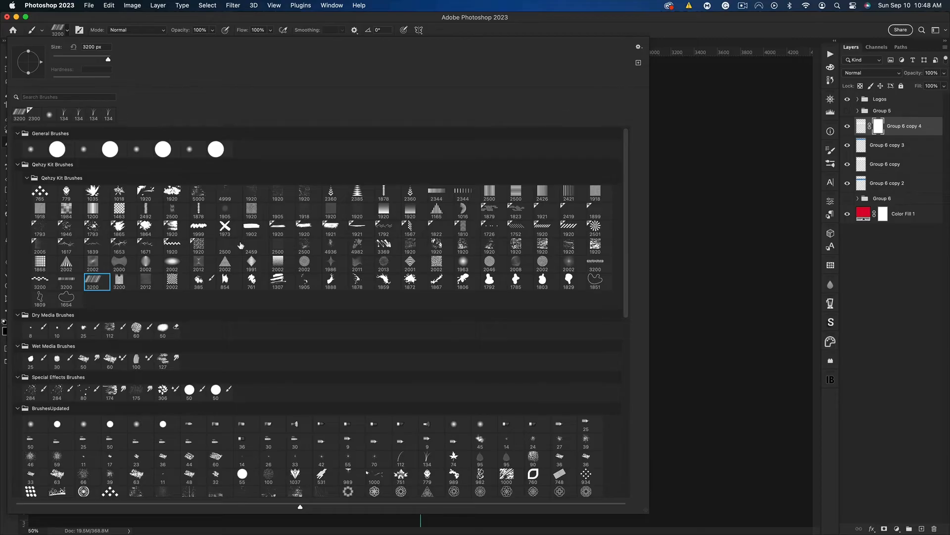
pyautogui.click(711, 33)
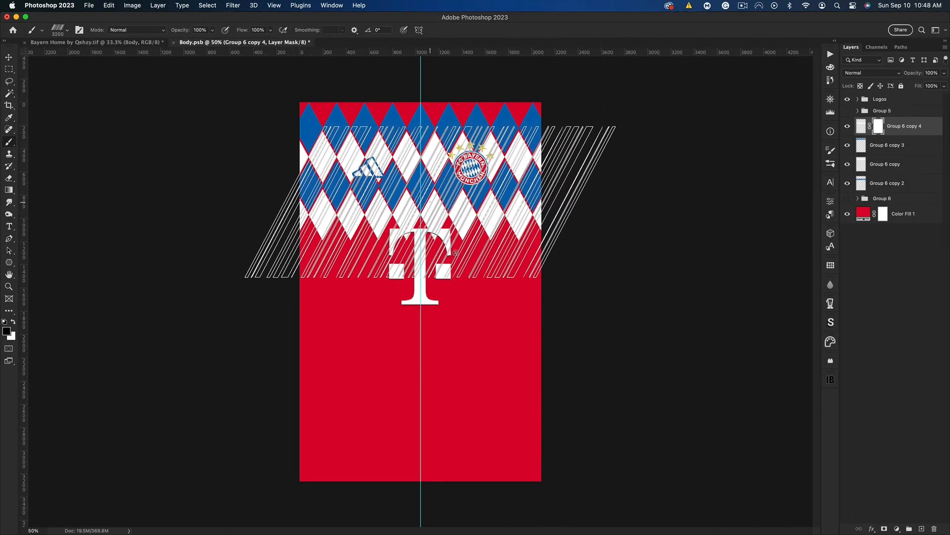
pyautogui.click(411, 232)
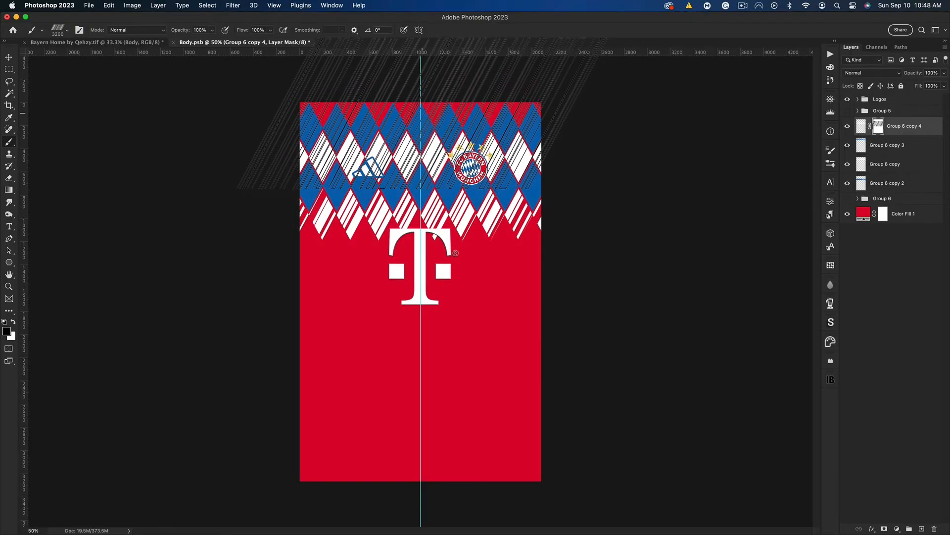
# Load the white row's mask as a selection and use it to mask the topmost blue diamond row
pyautogui.keyDown('super'); pyautogui.click(879, 126); pyautogui.keyUp('super')
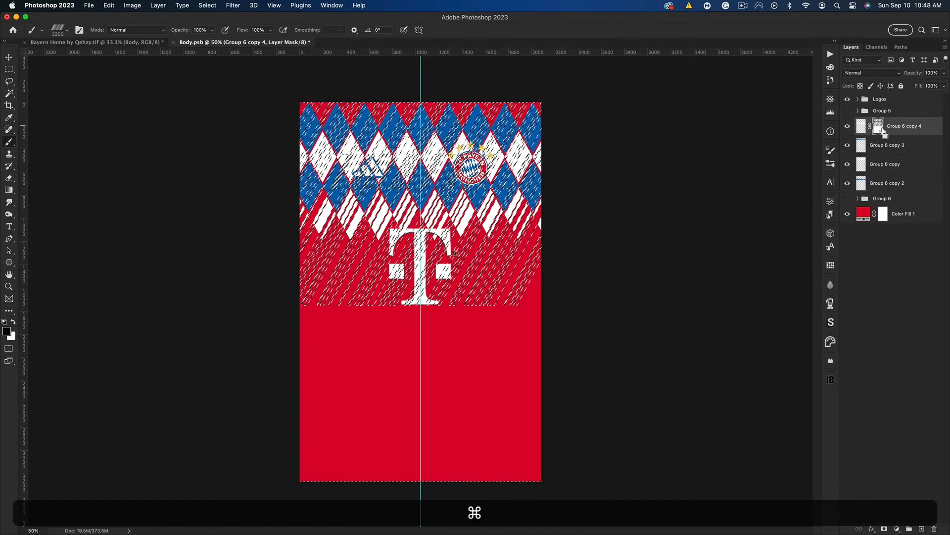
pyautogui.click(886, 145)
pyautogui.click(884, 527)
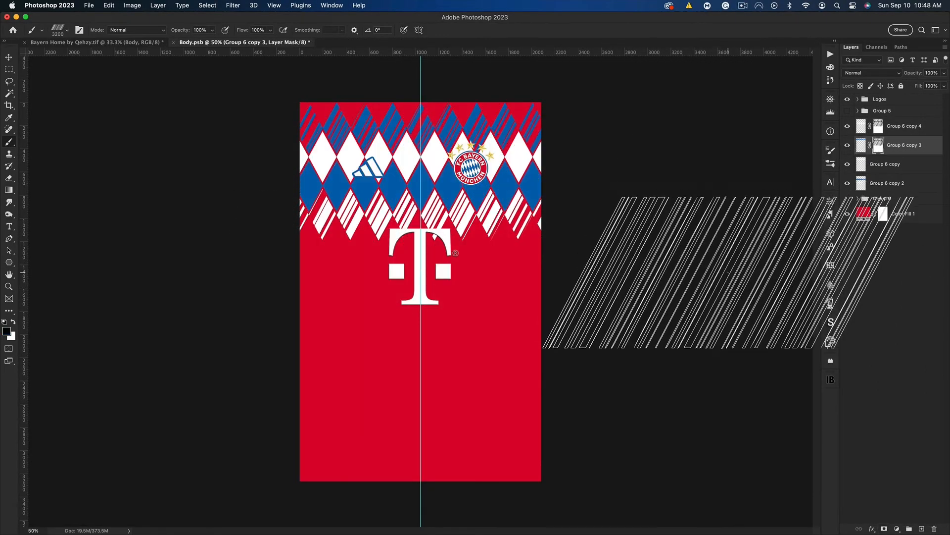
pyautogui.press('v')
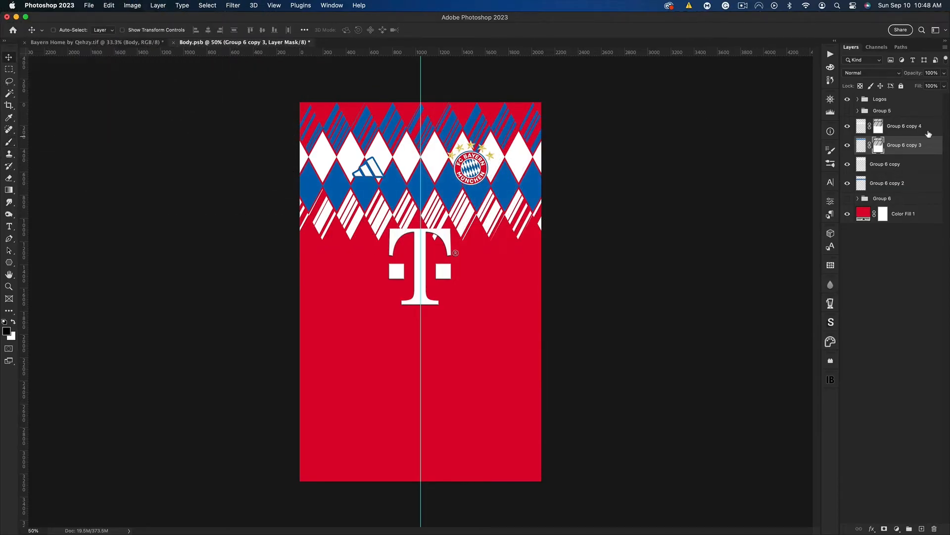
# Invert the layer masks of the topmost blue row and the lowest white row
pyautogui.press('super+i')
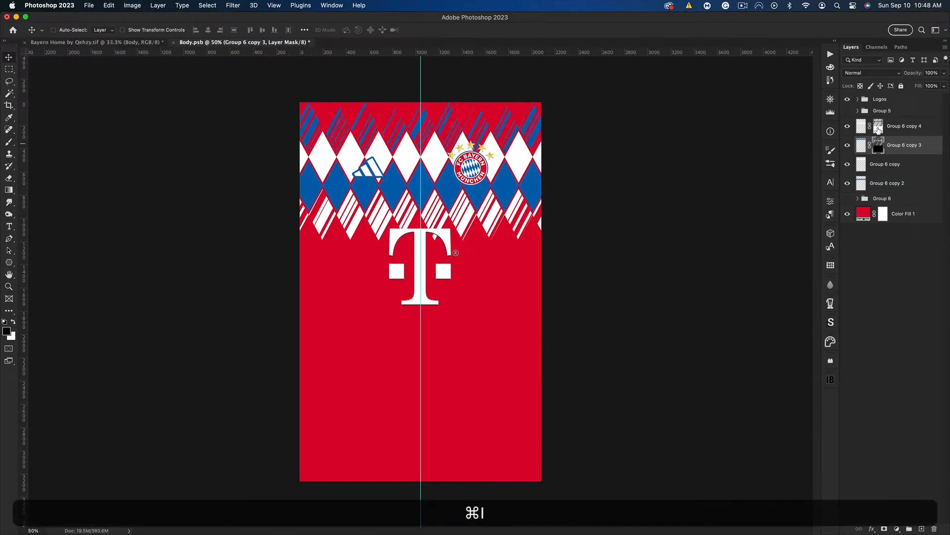
pyautogui.click(878, 128)
pyautogui.press('super+i')
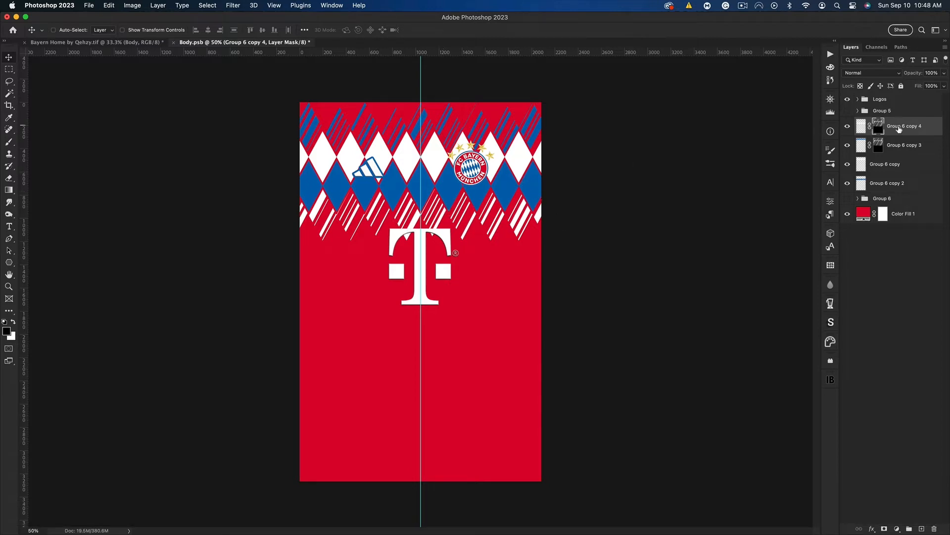
# Group the four diamond rows, and create a merged duplicate of the group with the original hidden
pyautogui.keyDown('shift'); pyautogui.click(902, 185); pyautogui.keyUp('shift')
pyautogui.press('shift+super+g')
pyautogui.press('super+j')
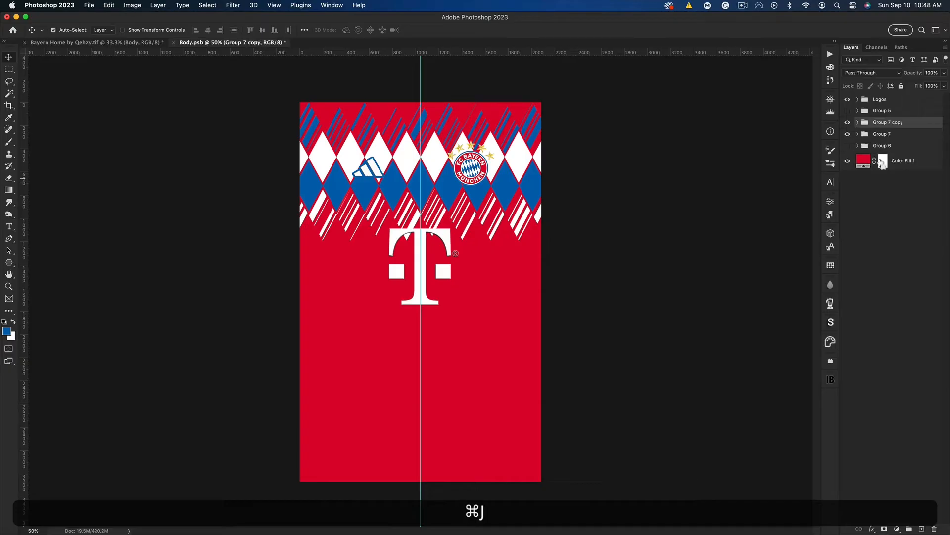
pyautogui.press('super+e')
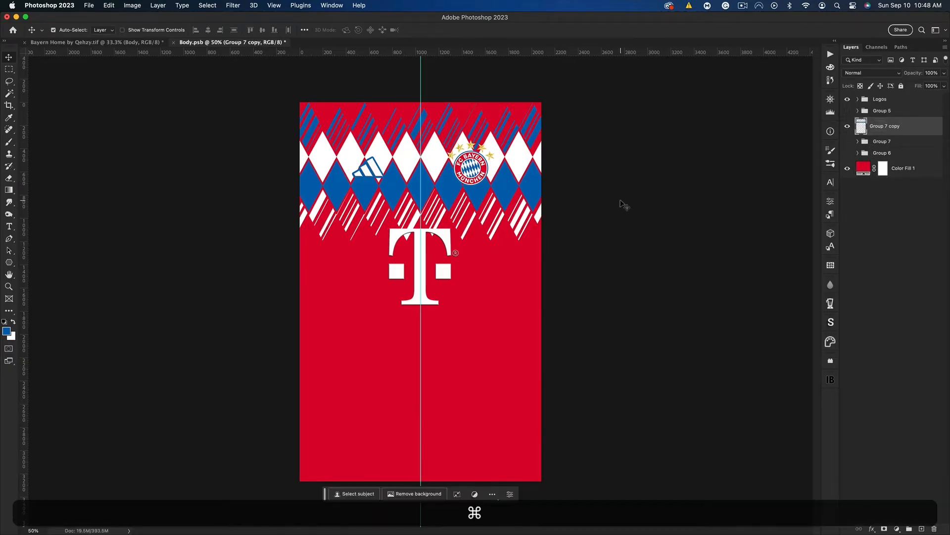
# Warp the merged diamond pattern with the Arch preset at a -40% bend and move it up to the shirt's upper edge
pyautogui.press('super+h')
pyautogui.press('super+t')
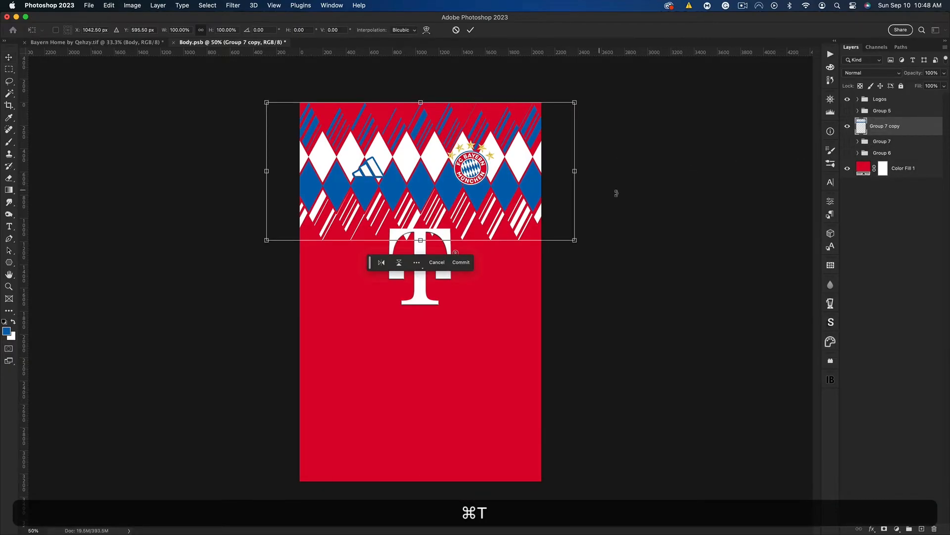
pyautogui.rightClick(390, 148)
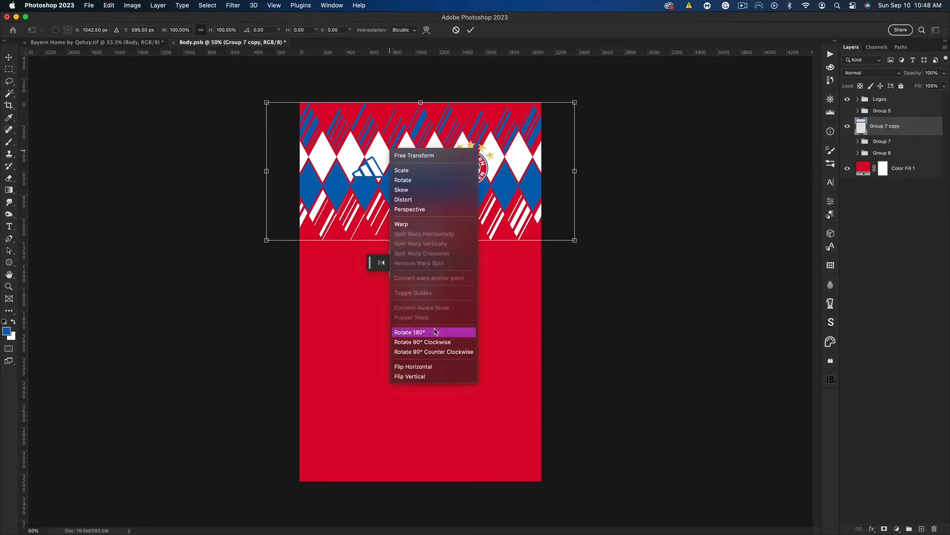
pyautogui.click(413, 227)
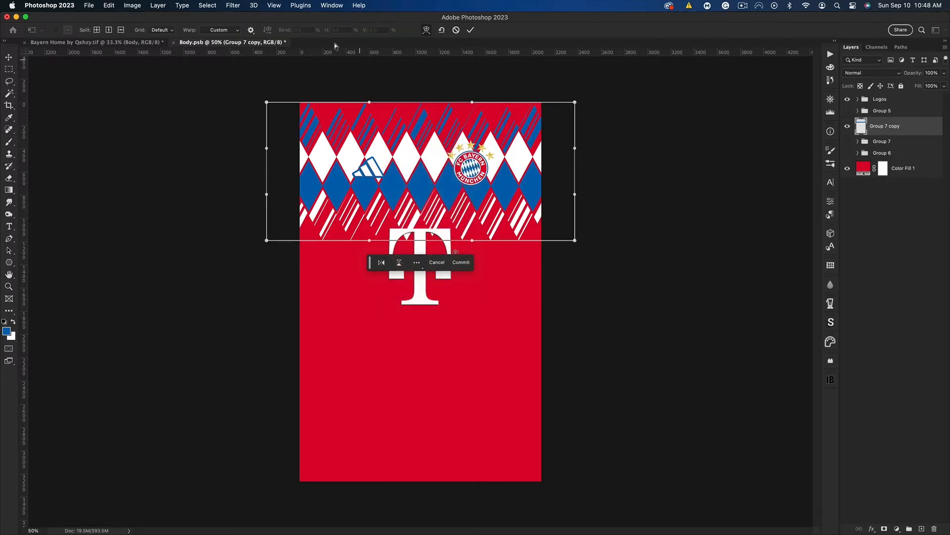
pyautogui.click(229, 31)
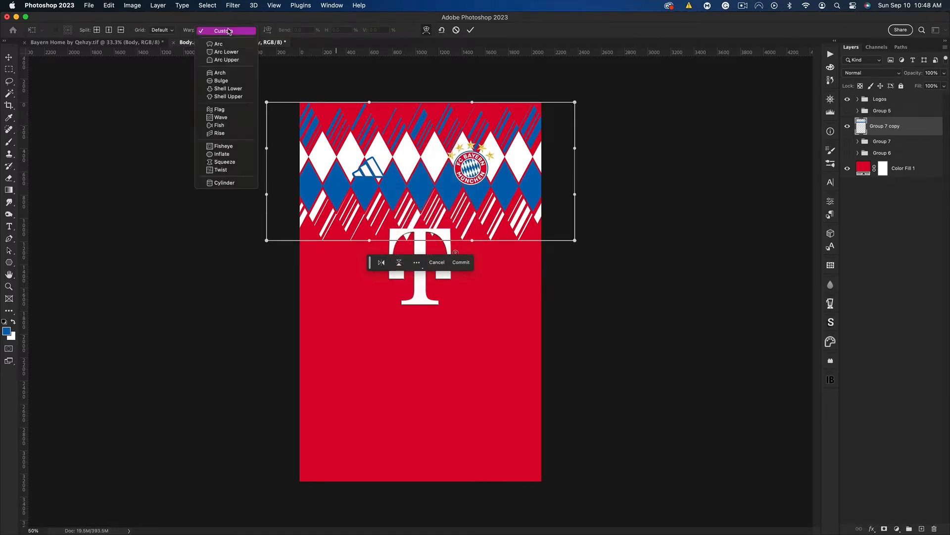
pyautogui.click(231, 74)
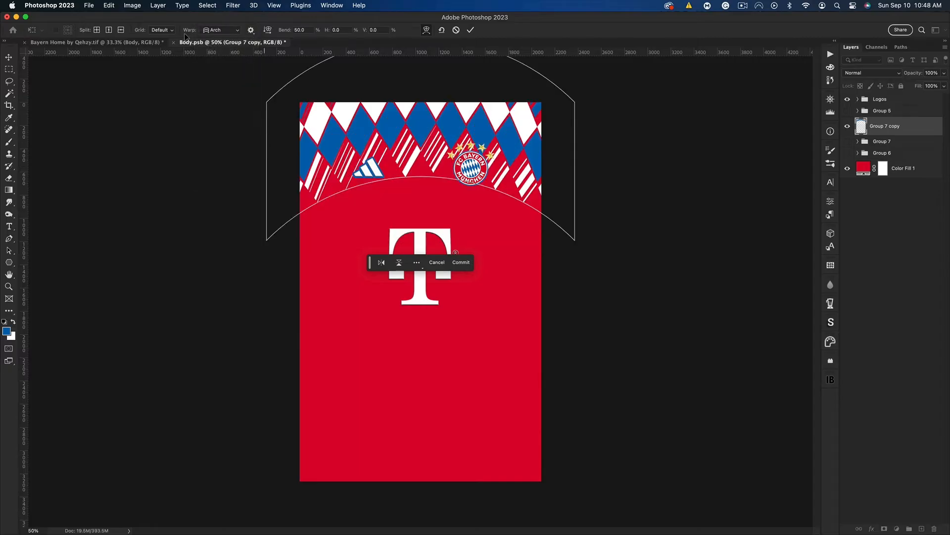
pyautogui.doubleClick(300, 31)
pyautogui.write('-20')
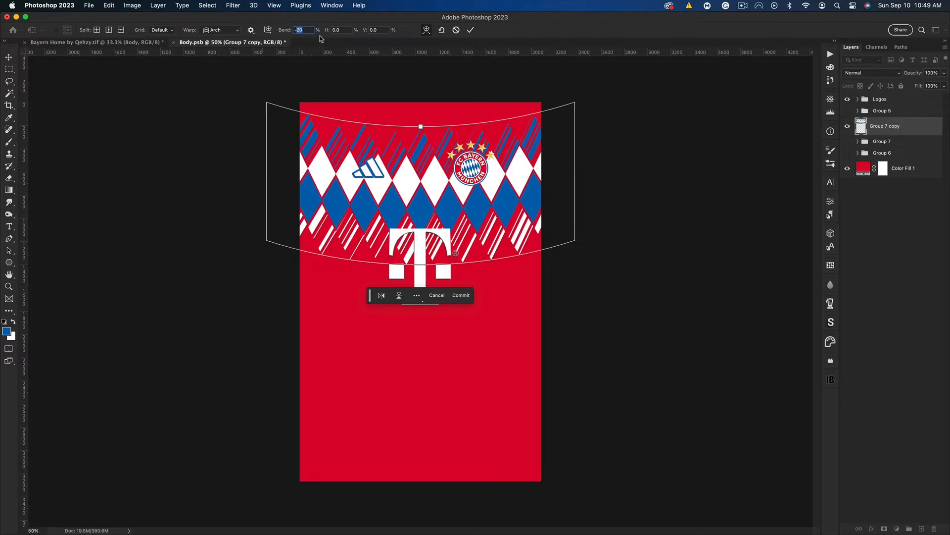
pyautogui.write('-40')
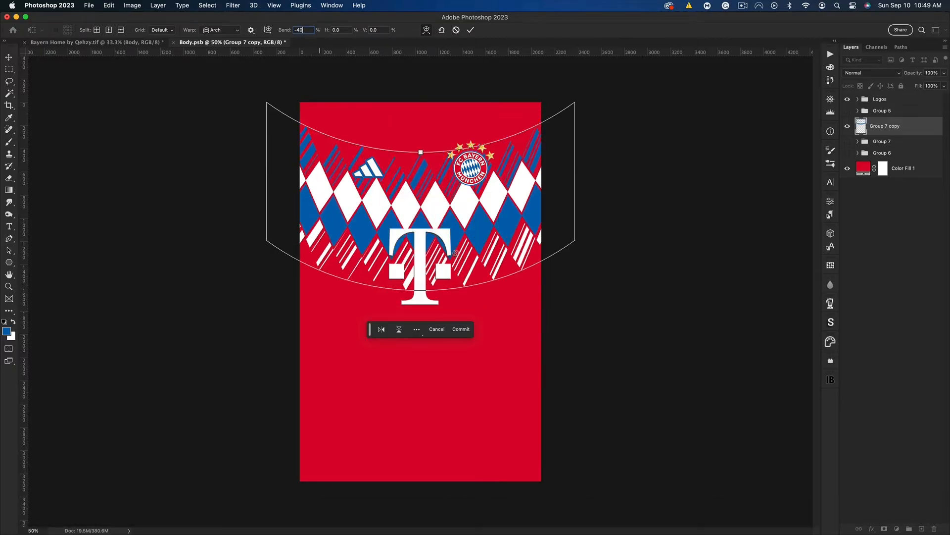
pyautogui.press('Return')
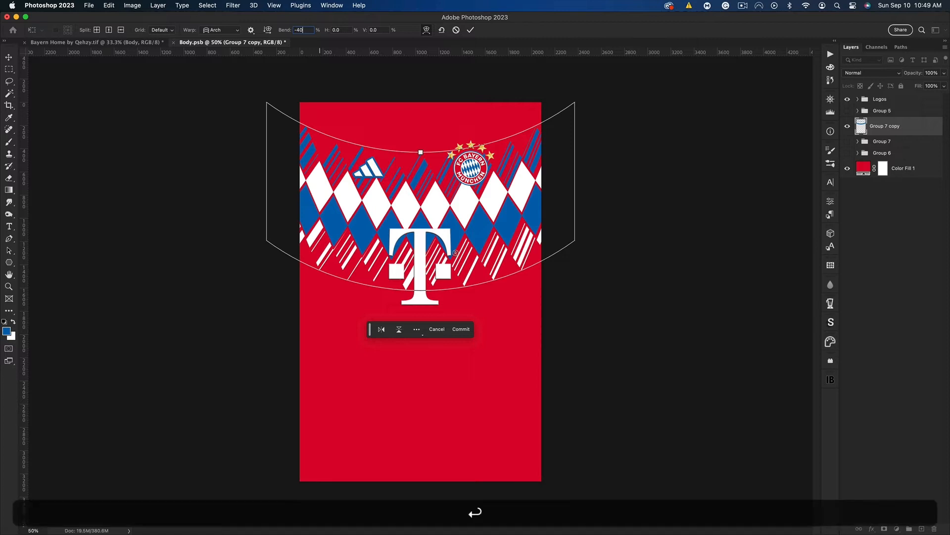
pyautogui.click(464, 329)
pyautogui.moveTo(475, 229); pyautogui.dragTo(473, 179)
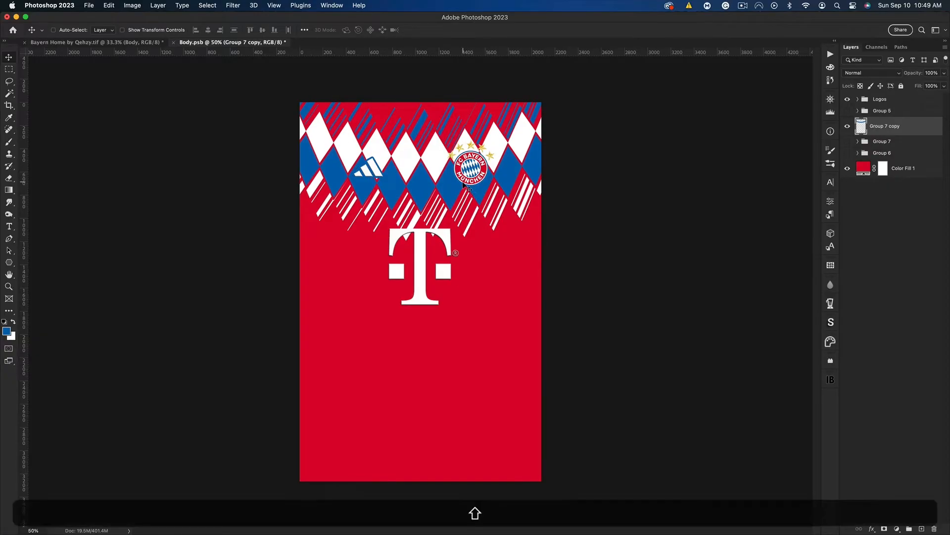
pyautogui.moveTo(467, 189); pyautogui.dragTo(464, 188)
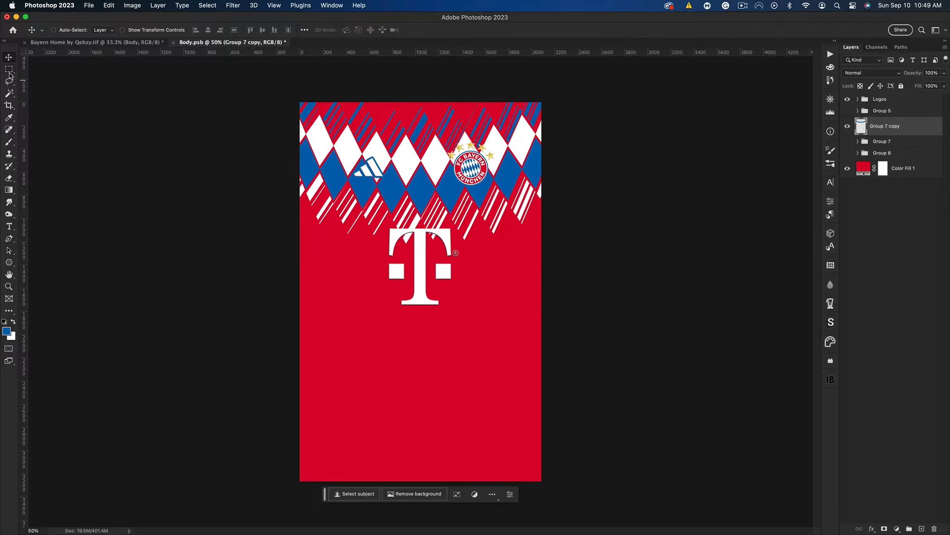
# Copy the part of the warped pattern inside the canvas onto a new layer and hide the original pattern layer
pyautogui.hotkey('ctrl', 'a')
pyautogui.hotkey('ctrl', 'c')
pyautogui.hotkey('ctrl', 'v')
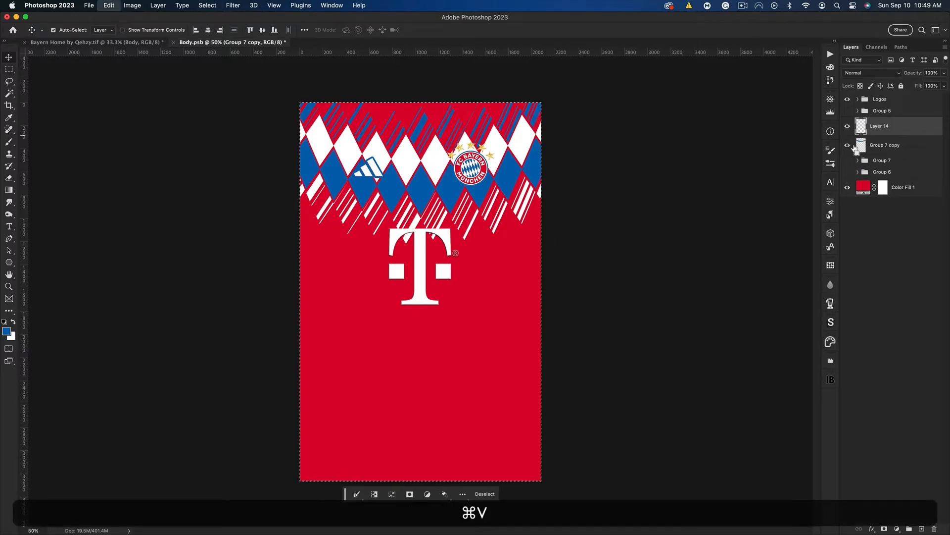
pyautogui.click(847, 145)
pyautogui.moveTo(527, 261); pyautogui.dragTo(517, 141)
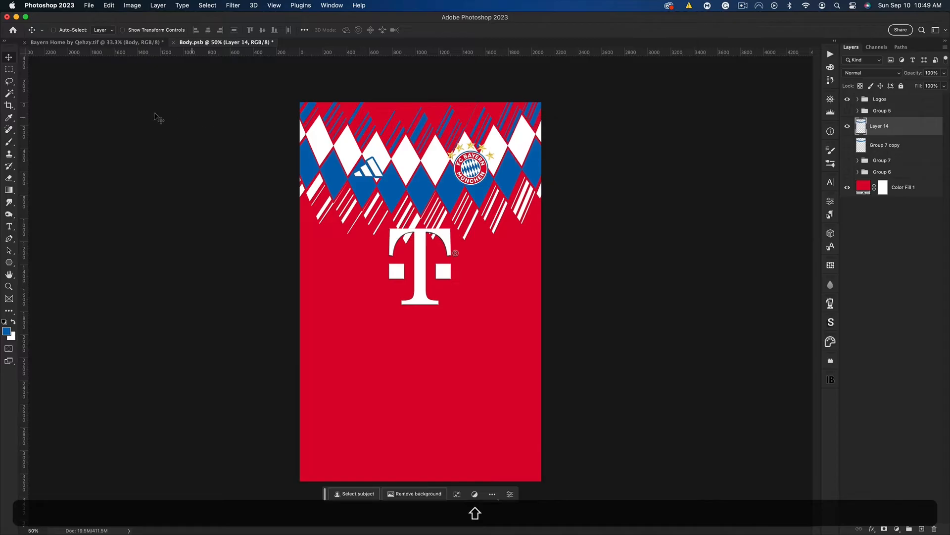
# Mask the pasted pattern to its right half, using a rectangular selection starting at the vertical centre guide
pyautogui.click(8, 69)
pyautogui.press('super+h')
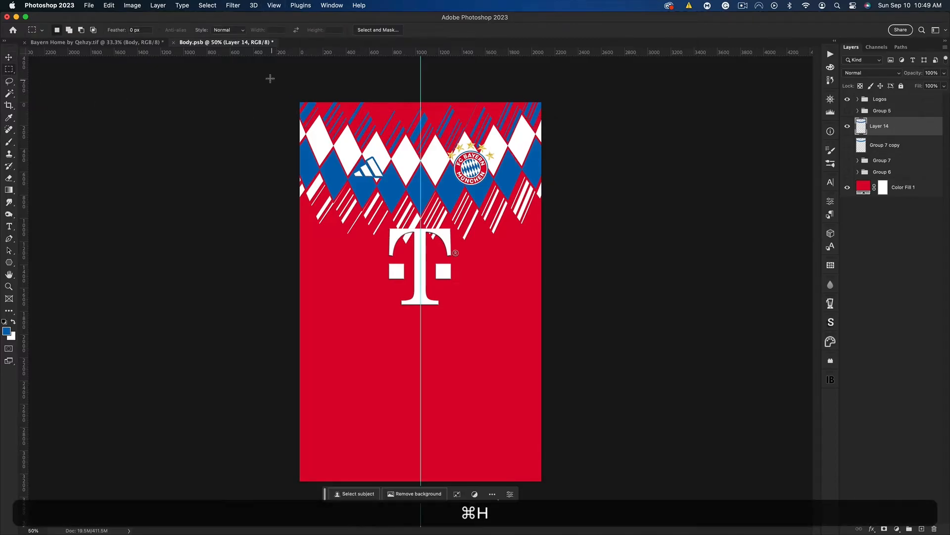
pyautogui.moveTo(260, 75); pyautogui.dragTo(387, 385)
pyautogui.press('super+d')
pyautogui.moveTo(421, 85)
pyautogui.mouseDown()
pyautogui.moveTo(464, 292)
pyautogui.moveTo(553, 485)
pyautogui.mouseUp()
pyautogui.click(469, 494)
# Duplicate the masked half-pattern and flip the copy horizontally to complete a symmetrical chest design
pyautogui.press('super+j')
pyautogui.press('super+t')
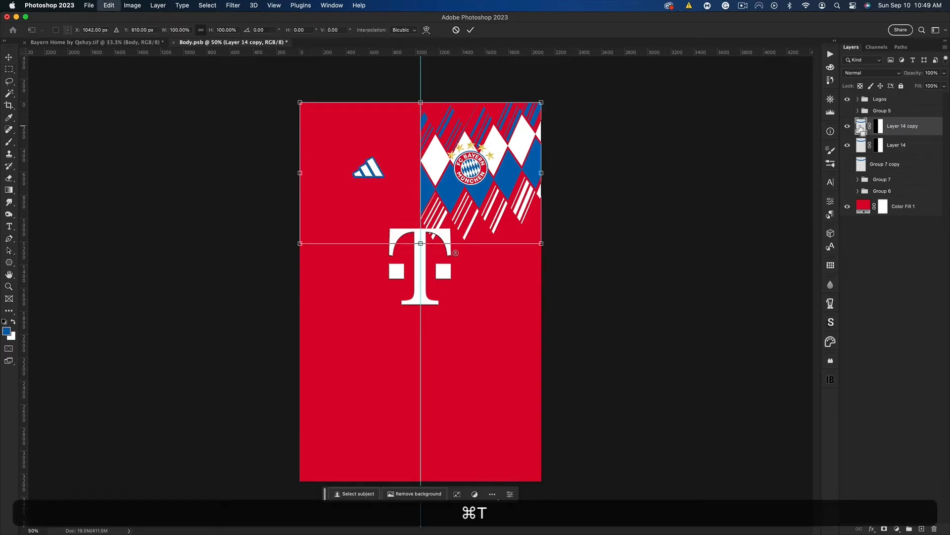
pyautogui.rightClick(501, 201)
pyautogui.click(538, 419)
pyautogui.press('Return')
pyautogui.press('super+h')
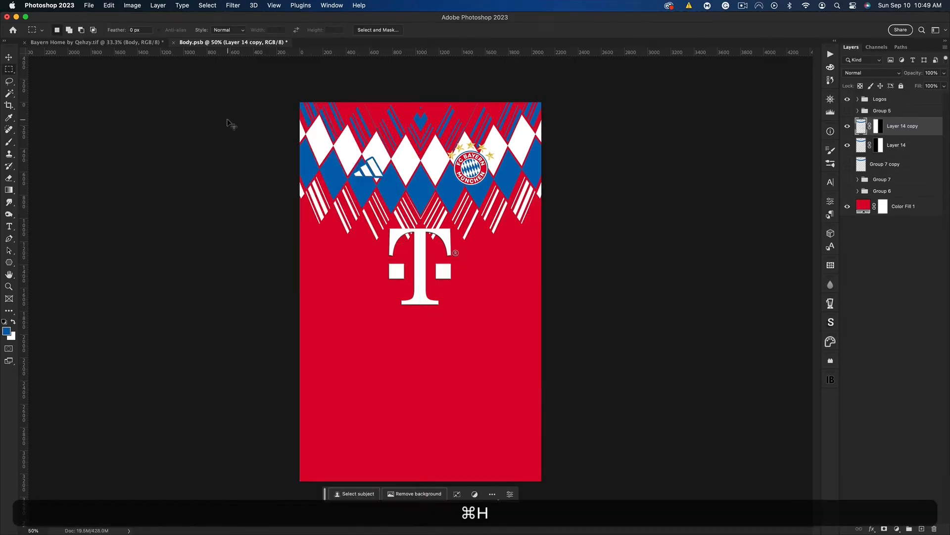
# Select both mirrored pattern halves and move them up slightly together
pyautogui.click(9, 58)
pyautogui.keyDown('shift'); pyautogui.click(905, 147); pyautogui.keyUp('shift')
pyautogui.moveTo(514, 163); pyautogui.dragTo(513, 157)
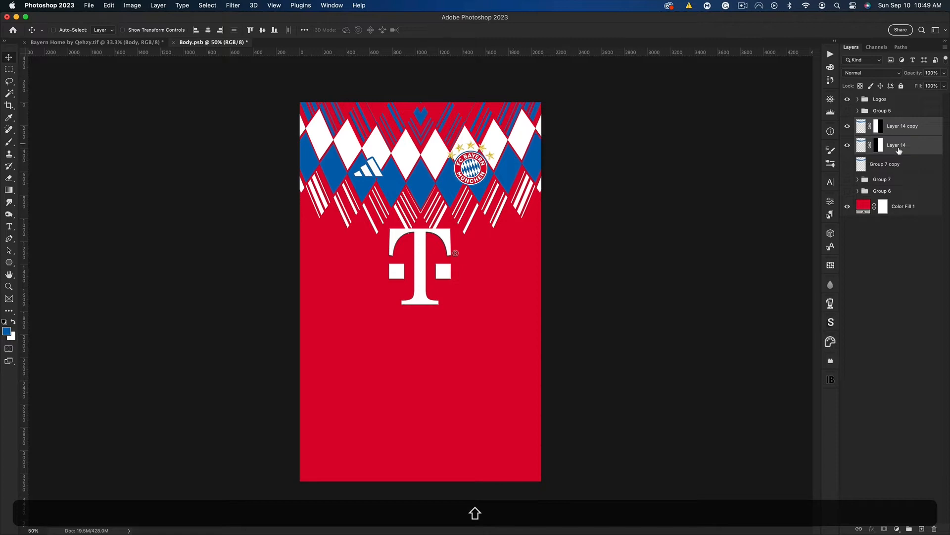
# Group the two mirrored halves and create a merged duplicate of the group with the original hidden
pyautogui.press('super+g')
pyautogui.press('super+j')
pyautogui.press('super+e')
pyautogui.click(848, 142)
# Stretch the merged chest pattern vertically to about 111% height, extending it above the shirt's upper edge
pyautogui.press('super+t')
pyautogui.moveTo(421, 96); pyautogui.dragTo(421, 102)
pyautogui.press('super+z')
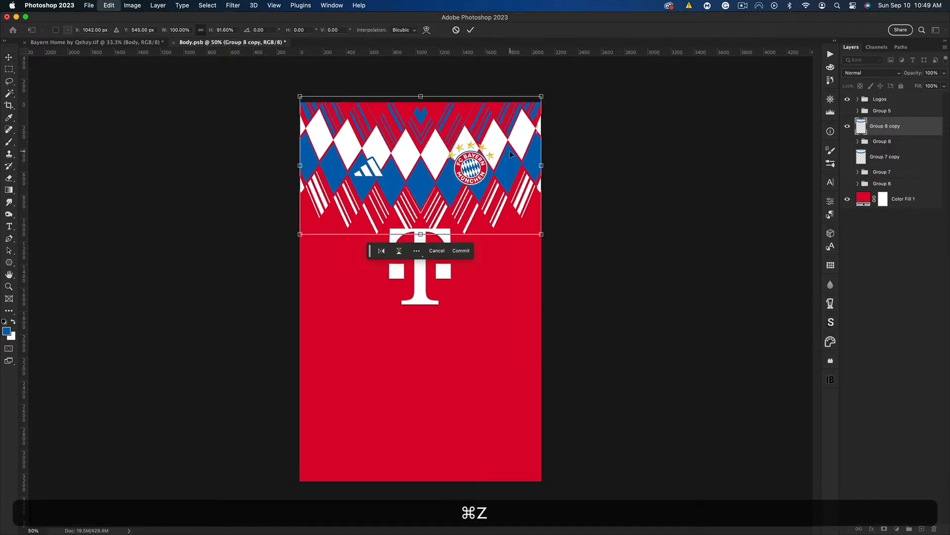
pyautogui.moveTo(489, 160); pyautogui.dragTo(489, 162)
pyautogui.moveTo(421, 98); pyautogui.dragTo(421, 83)
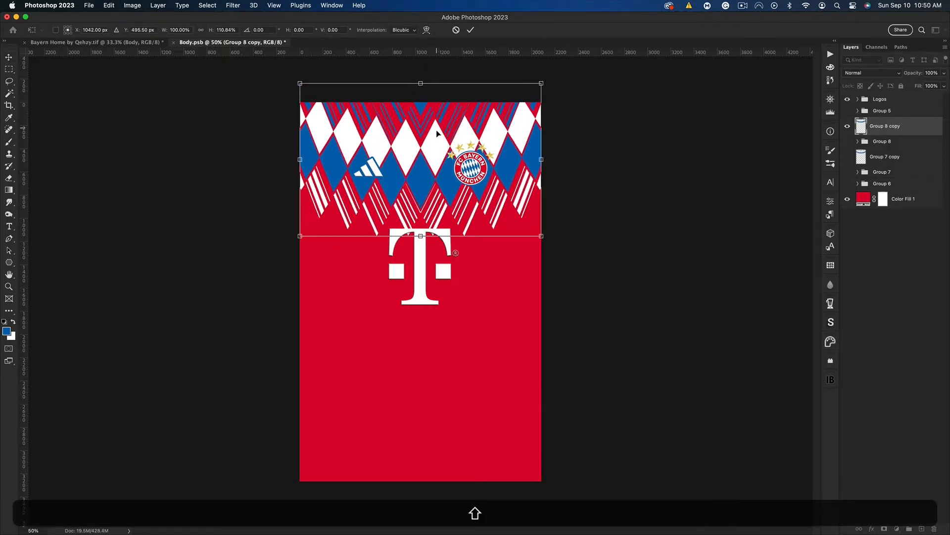
pyautogui.press('Return')
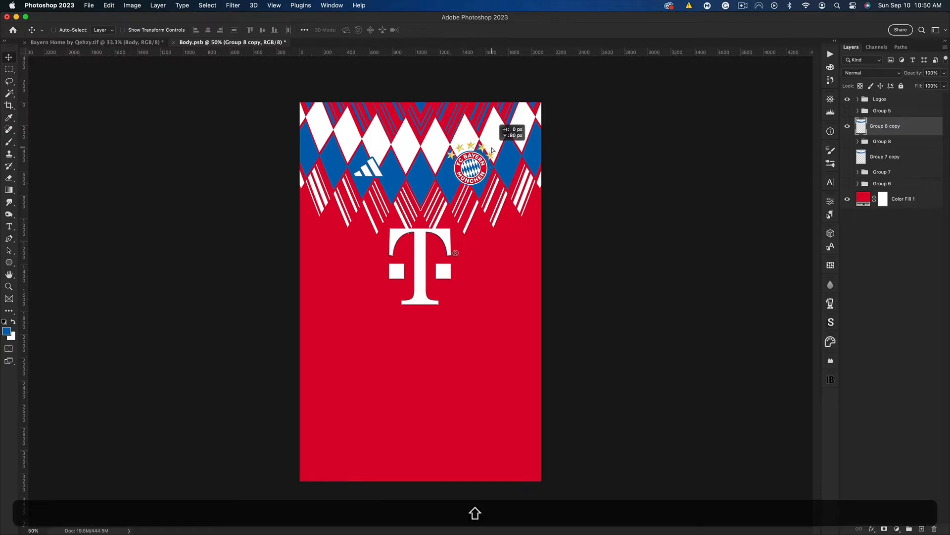
# Save the body artwork and view the updated design on the Bayern shirt mockup
pyautogui.press('super+s')
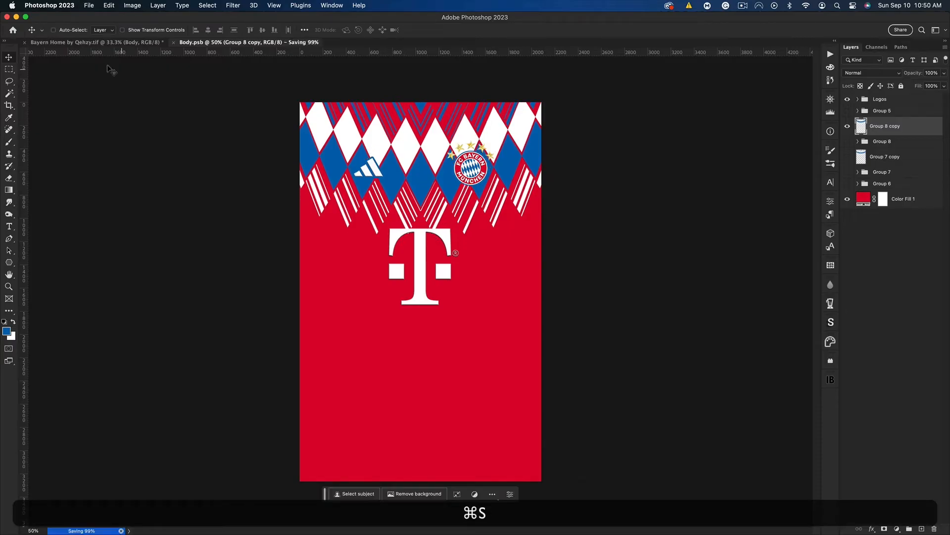
pyautogui.click(72, 42)
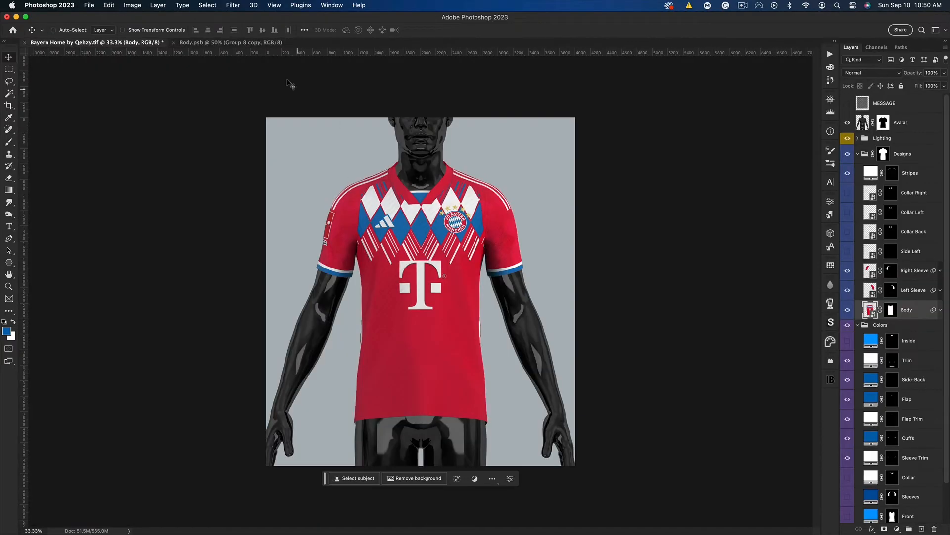
# In Body.psb, make two copies of the chest pattern beneath the original layer and stack them down the rest of the shirt
pyautogui.click(230, 42)
pyautogui.press('super+j')
pyautogui.moveTo(880, 131); pyautogui.dragTo(879, 148)
pyautogui.moveTo(471, 147); pyautogui.dragTo(471, 278)
pyautogui.press('super+shift+j')
pyautogui.moveTo(431, 222); pyautogui.dragTo(438, 353)
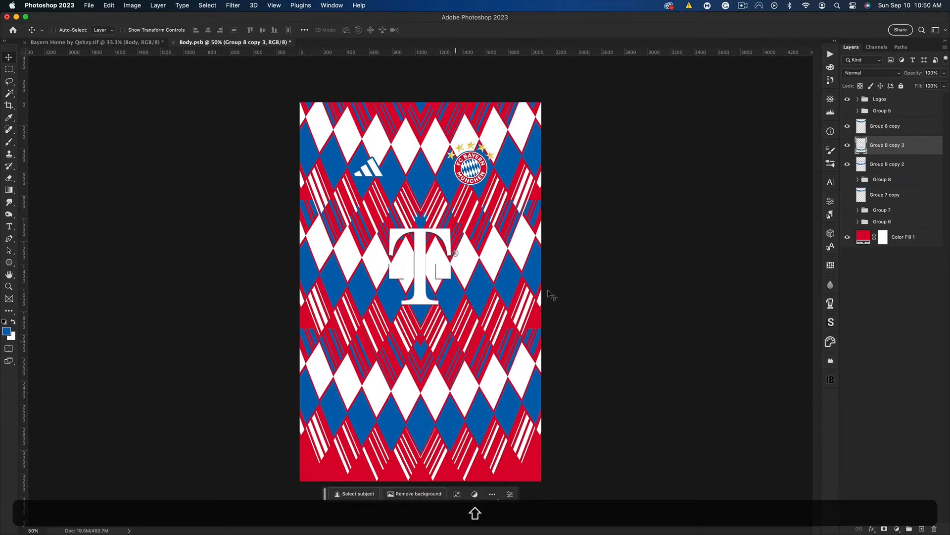
# Merge the two lower pattern copies into one layer and fully desaturate it with Hue/Saturation
pyautogui.keyDown('shift'); pyautogui.click(897, 166); pyautogui.keyUp('shift')
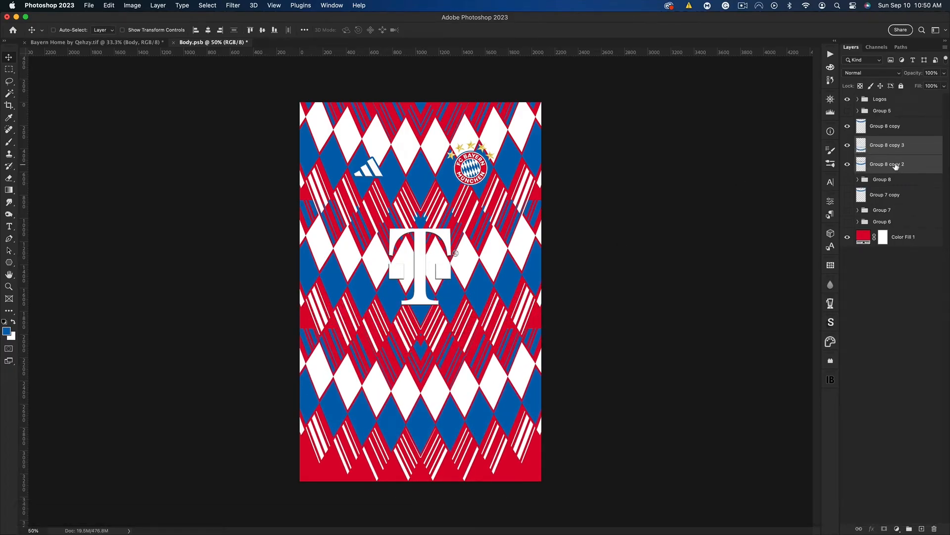
pyautogui.press('super+e')
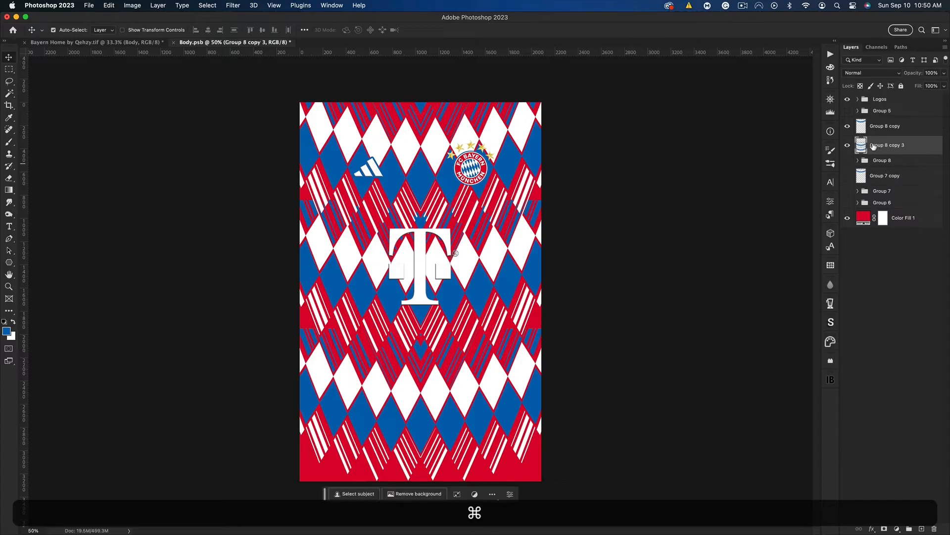
pyautogui.press('super+u')
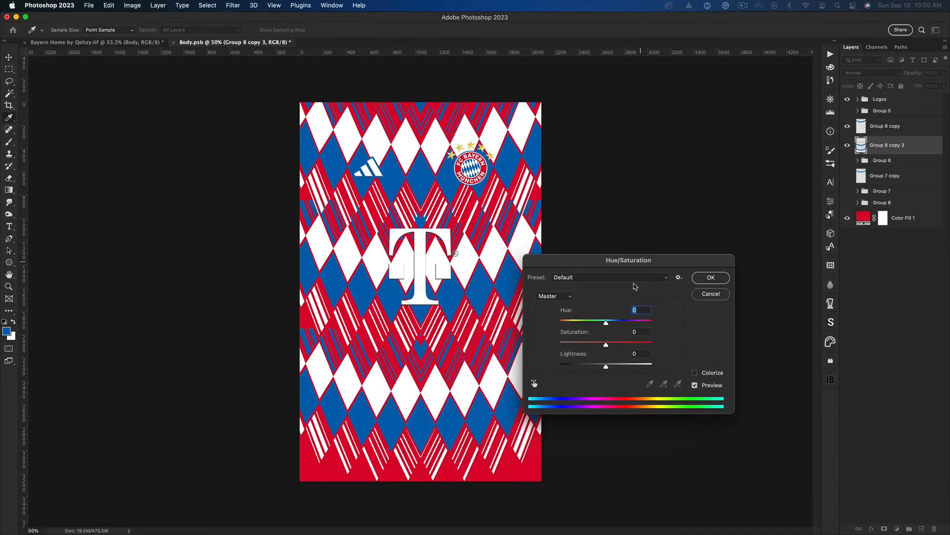
pyautogui.moveTo(578, 346); pyautogui.dragTo(500, 351)
pyautogui.click(711, 277)
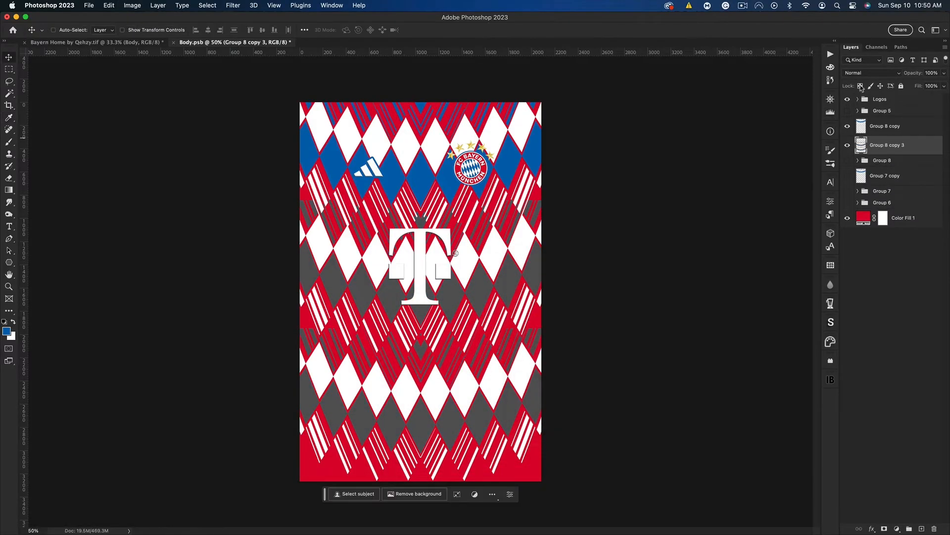
# Set the desaturated pattern layer to Overlay blending at 33% opacity and save the body artwork
pyautogui.click(867, 74)
pyautogui.click(859, 195)
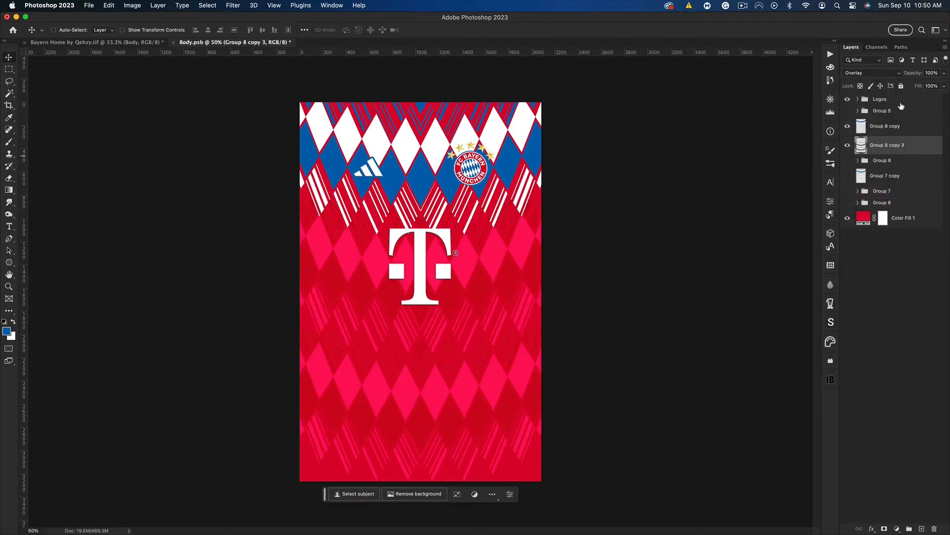
pyautogui.moveTo(916, 75); pyautogui.dragTo(886, 74)
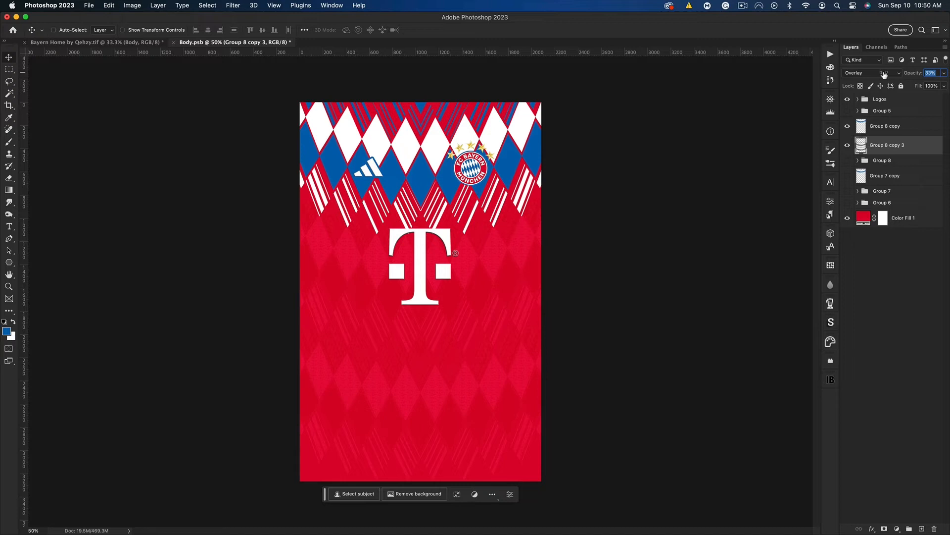
pyautogui.moveTo(885, 75); pyautogui.dragTo(884, 75)
pyautogui.press('super+s')
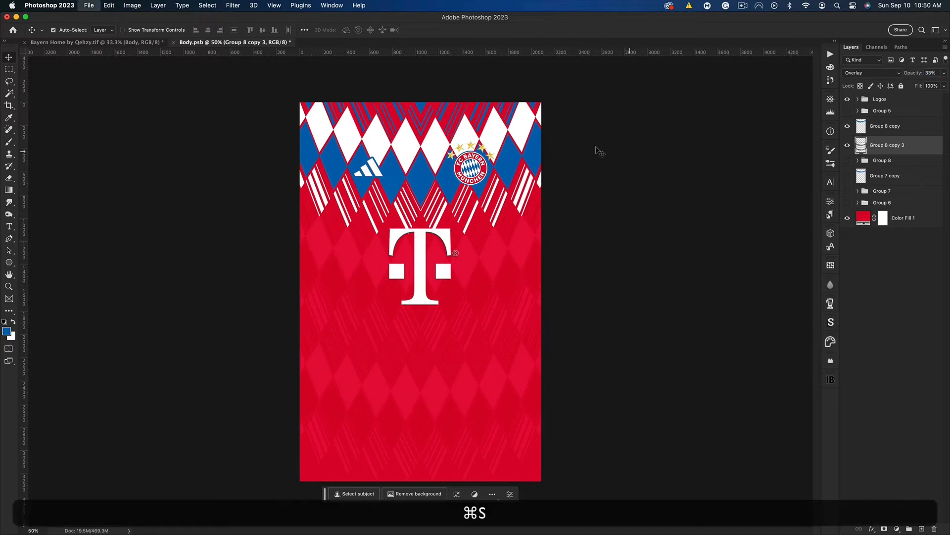
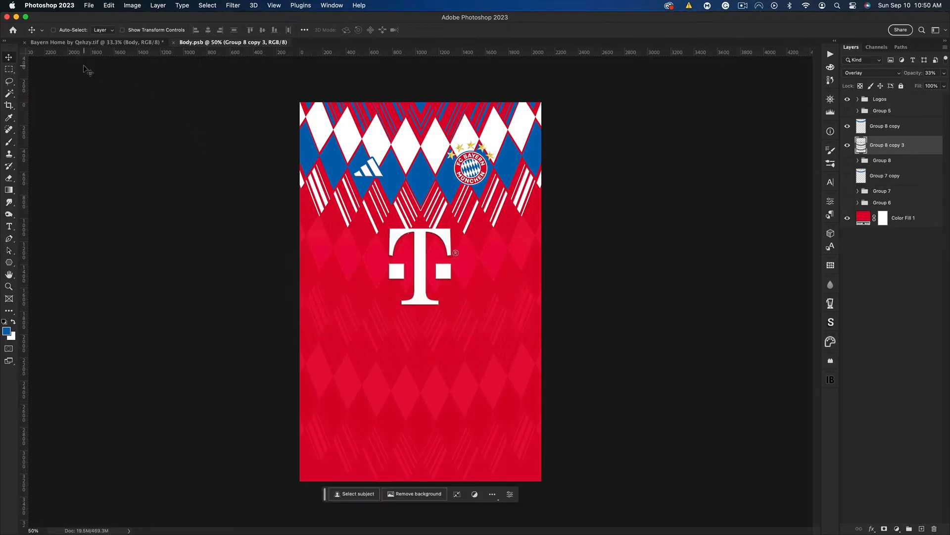
# Compare the Bayern home shirt mockup with the Home-1.png reference and add a Hue/Saturation adjustment at the top of the Designs group
pyautogui.click(76, 42)
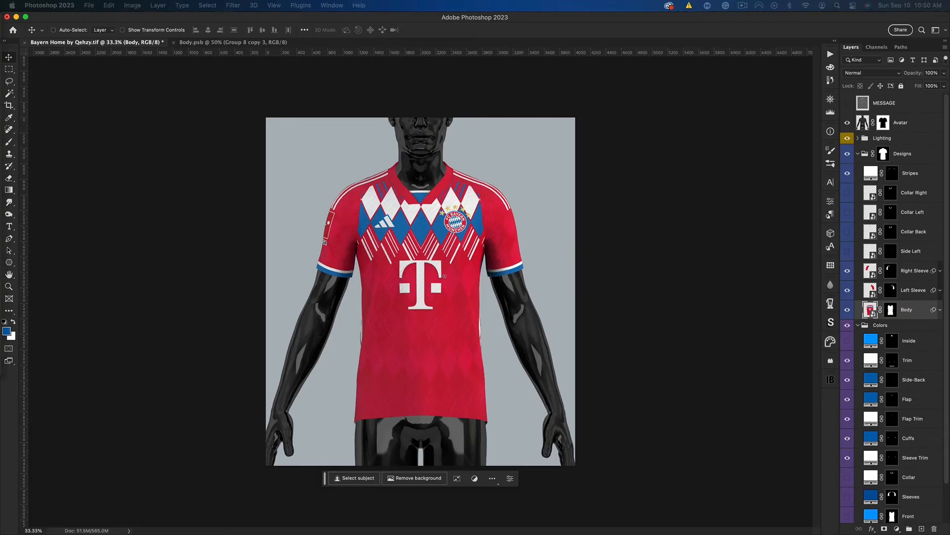
pyautogui.moveTo(1, 118); pyautogui.dragTo(732, 81)
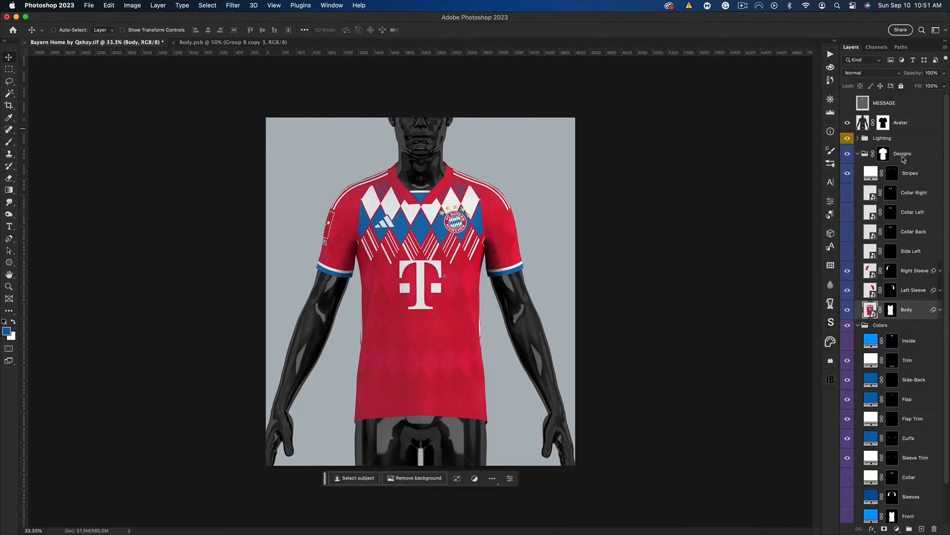
pyautogui.click(907, 156)
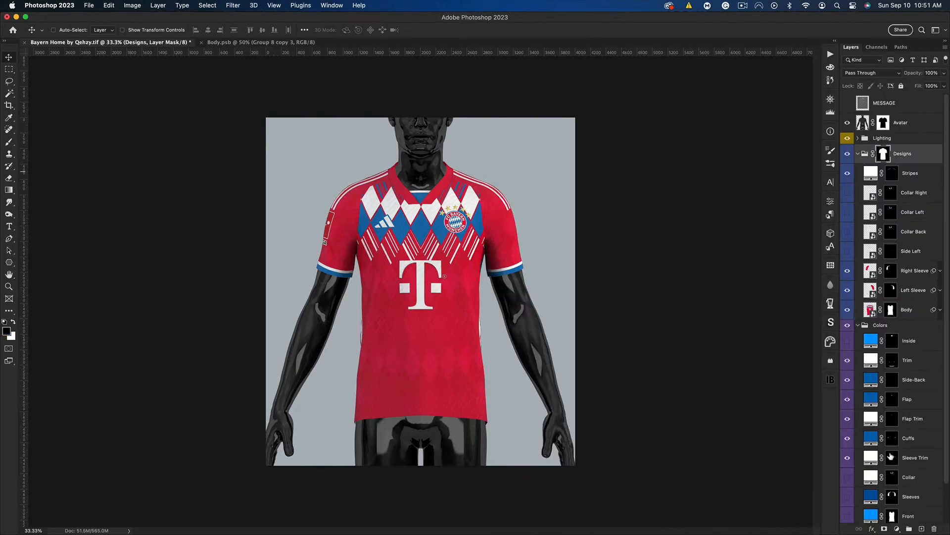
pyautogui.click(902, 527)
pyautogui.click(911, 481)
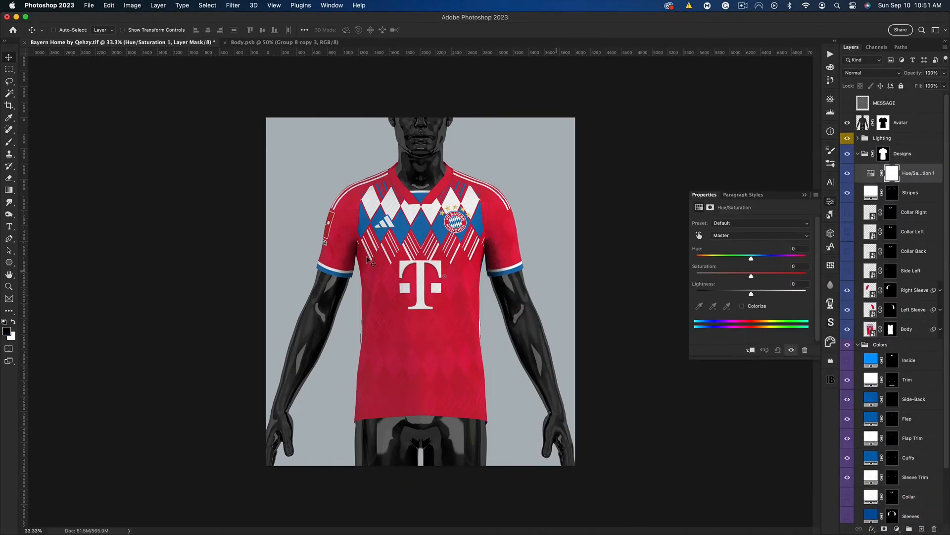
# In the Hue/Saturation adjustment, set Reds saturation to +28, shift the Reds hue slightly towards orange, and select the Blues range
pyautogui.click(750, 236)
pyautogui.click(747, 245)
pyautogui.click(767, 274)
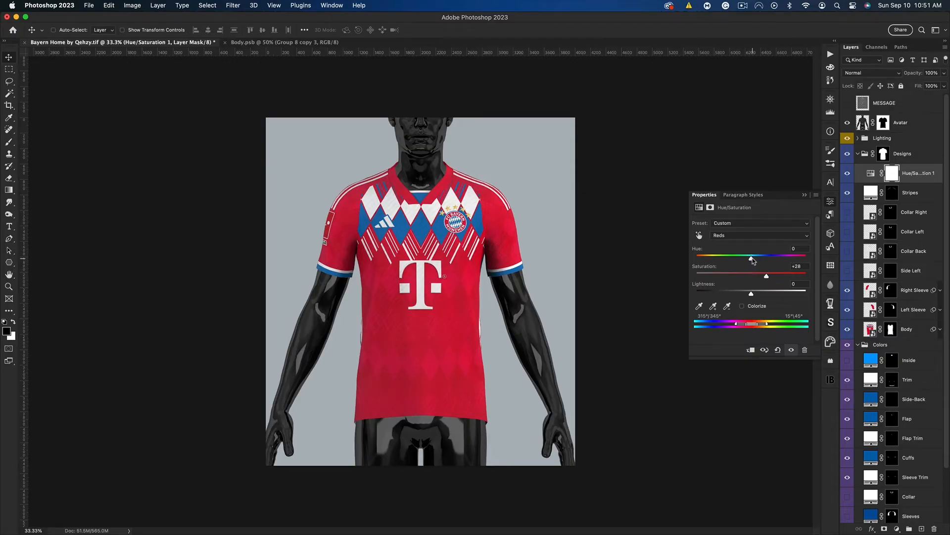
pyautogui.moveTo(752, 260); pyautogui.dragTo(756, 261)
pyautogui.click(729, 240)
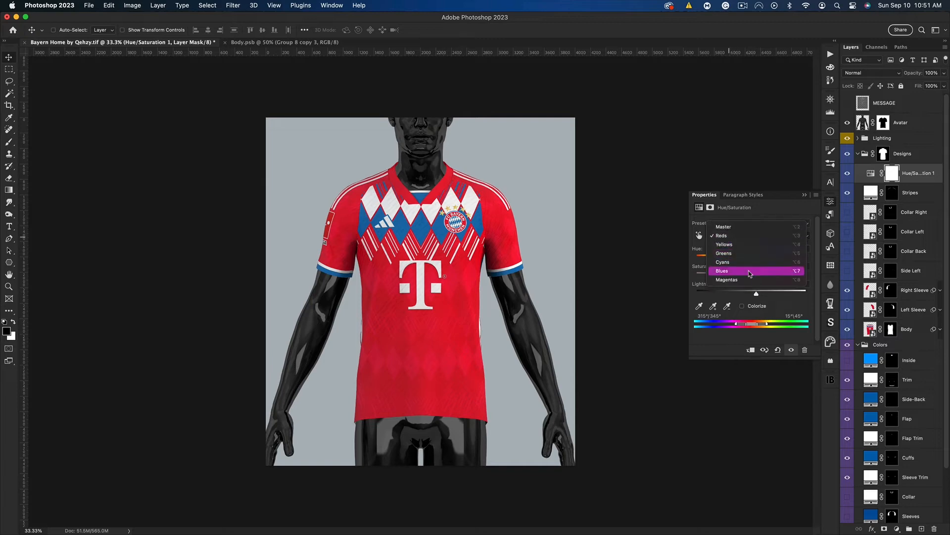
pyautogui.click(734, 271)
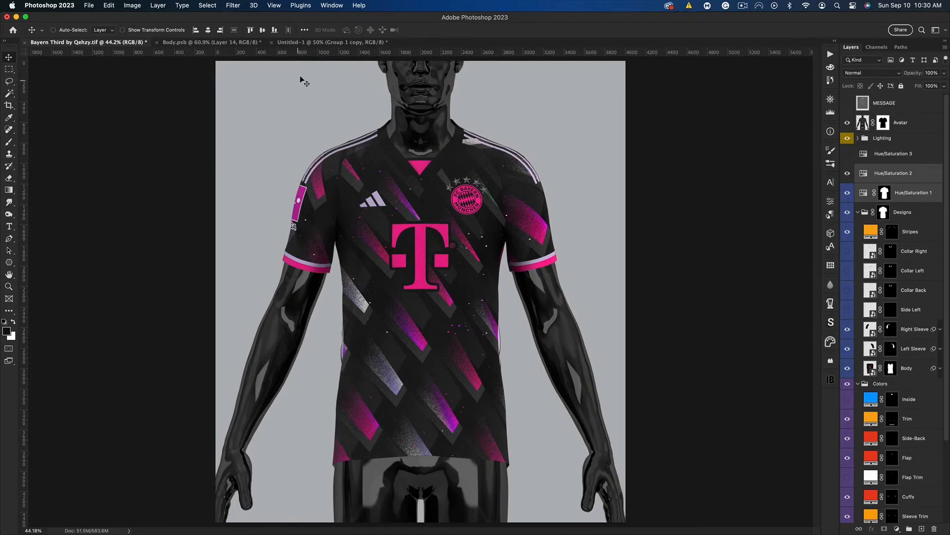
# Go to the third kit's Body.psb artwork and show the gradient background on Layer 14
pyautogui.click(193, 42)
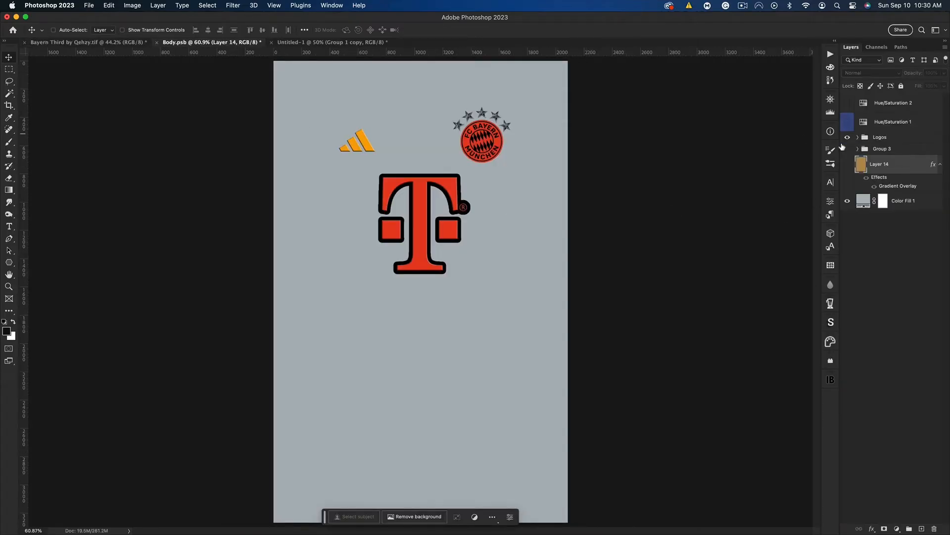
pyautogui.moveTo(846, 124); pyautogui.dragTo(847, 111)
pyautogui.click(846, 127)
pyautogui.click(848, 164)
# Inspect Layer 14's Gradient Overlay settings and browse the gradient presets around RB Sunset Gradient 173
pyautogui.doubleClick(896, 168)
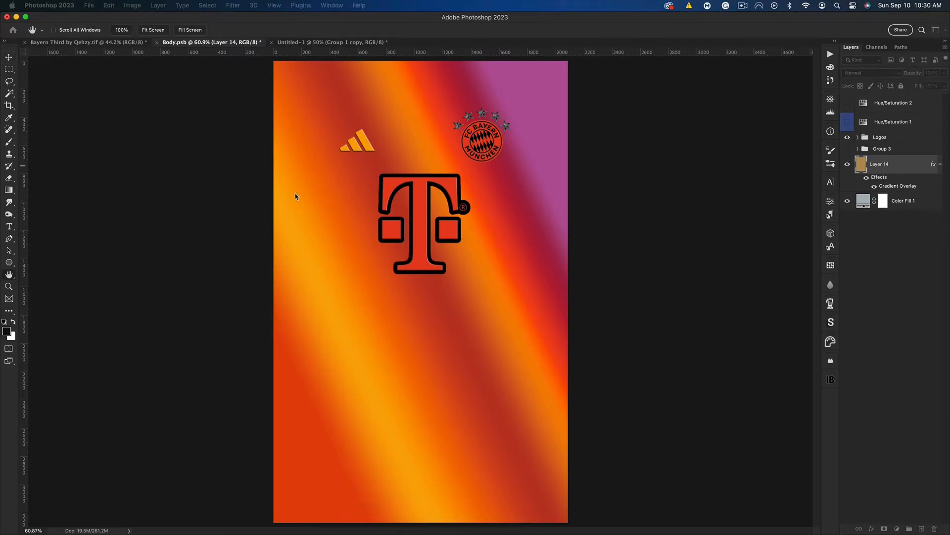
pyautogui.moveTo(617, 232); pyautogui.dragTo(617, 233)
pyautogui.click(492, 377)
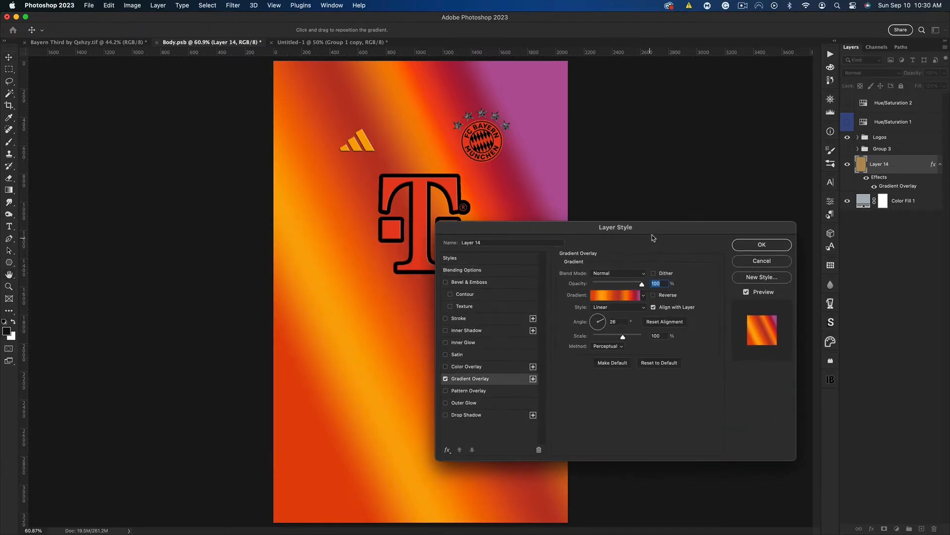
pyautogui.click(629, 297)
pyautogui.moveTo(820, 312); pyautogui.dragTo(709, 284)
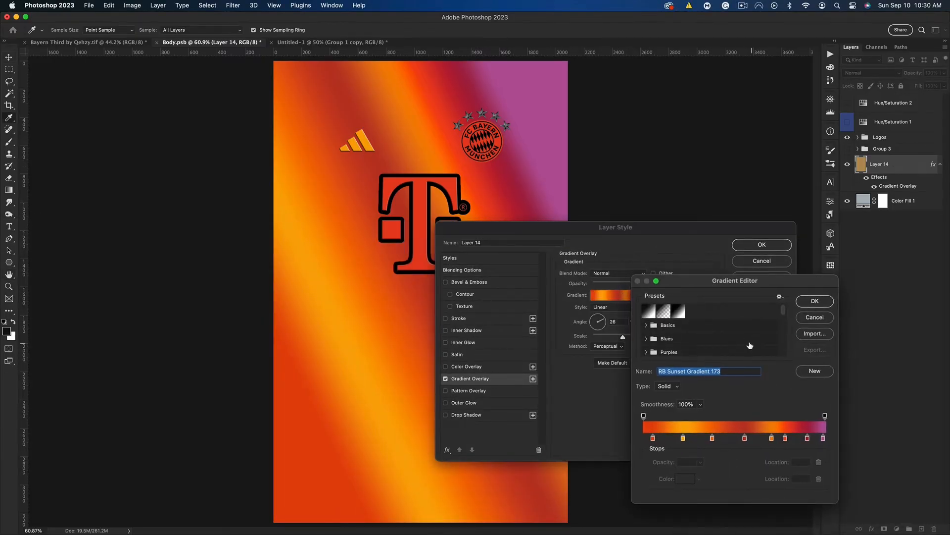
pyautogui.scroll(-10, 738, 342)
pyautogui.scroll(3, 721, 338)
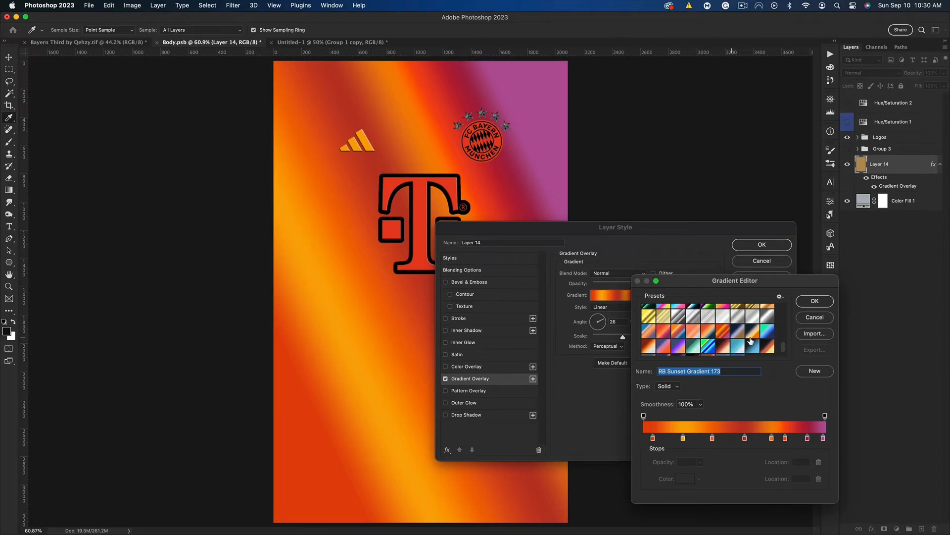
pyautogui.click(812, 319)
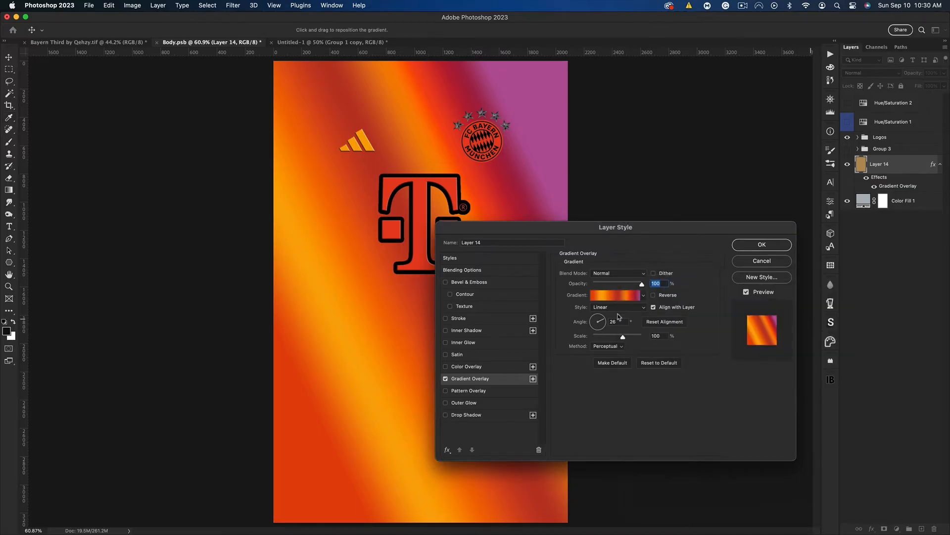
pyautogui.click(762, 245)
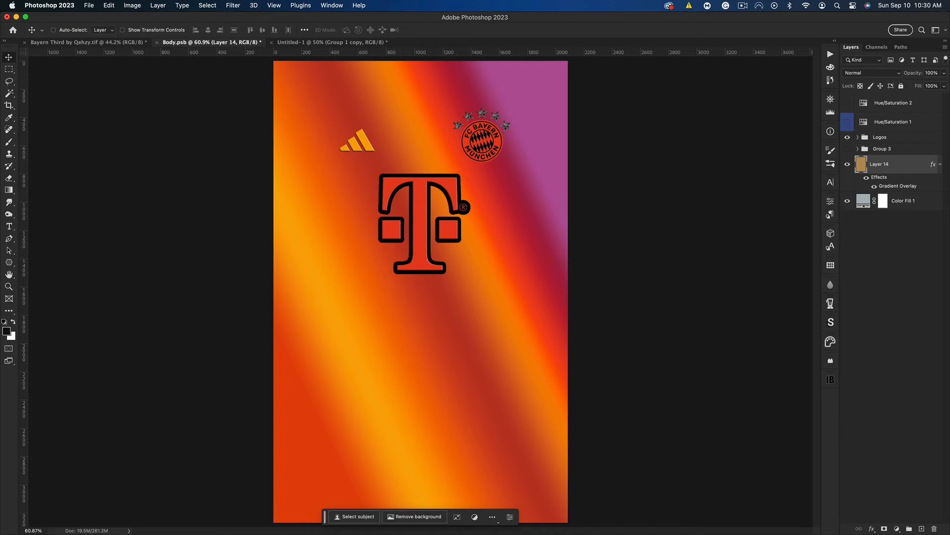
# Switch to Finder, preview Adidas St. Louis City Home.ai in the Individual AIs folder, and open it in Illustrator
pyautogui.press('super+Tab')
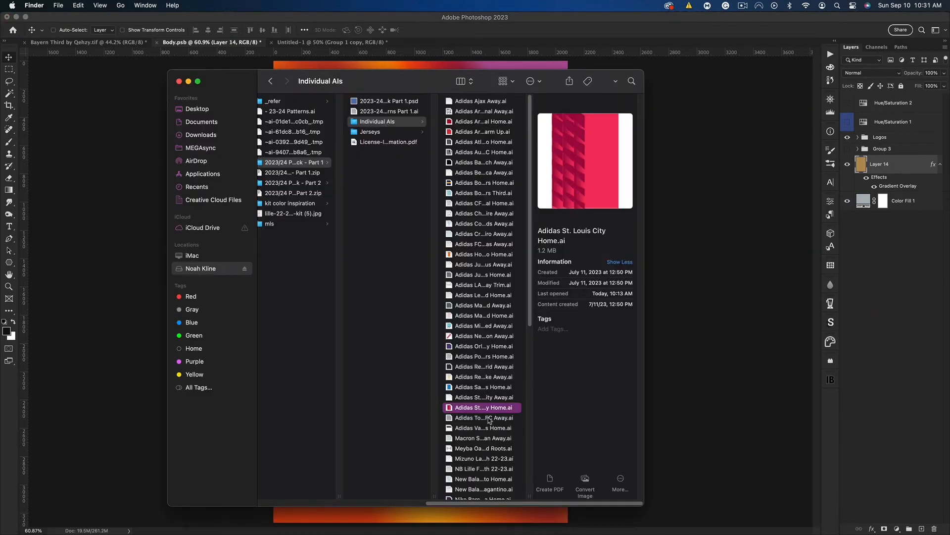
pyautogui.press('space')
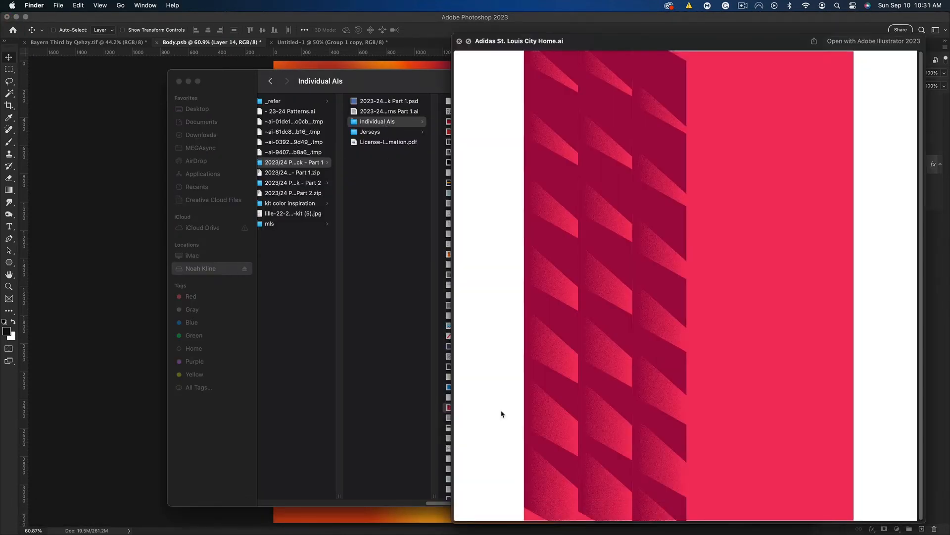
pyautogui.press('space')
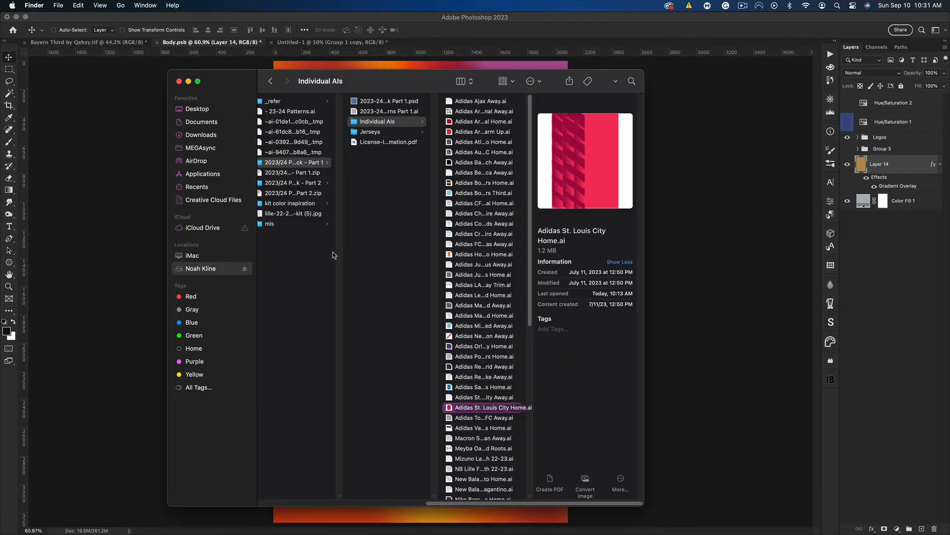
pyautogui.doubleClick(483, 408)
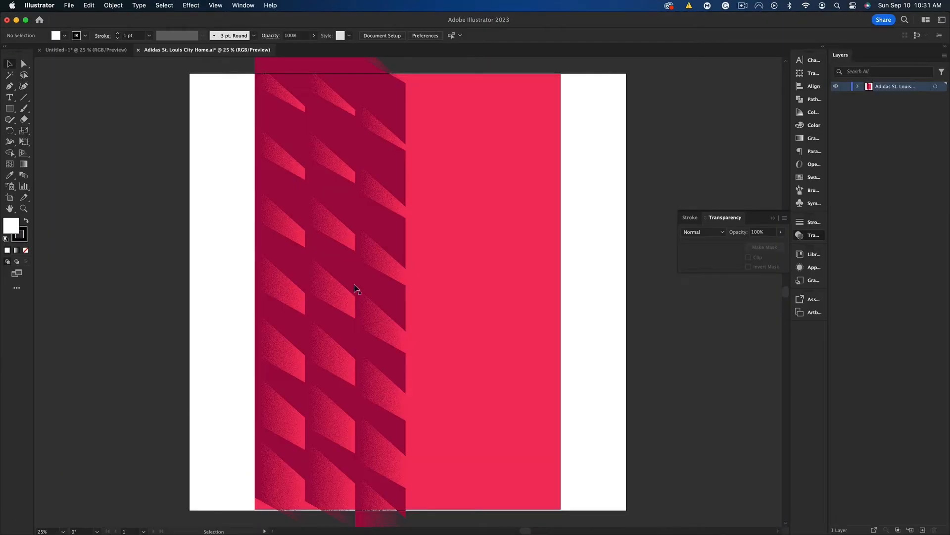
# Duplicate the dark red pattern onto the empty canvas beside the artboard and ungroup the copy
pyautogui.press('super+minus')
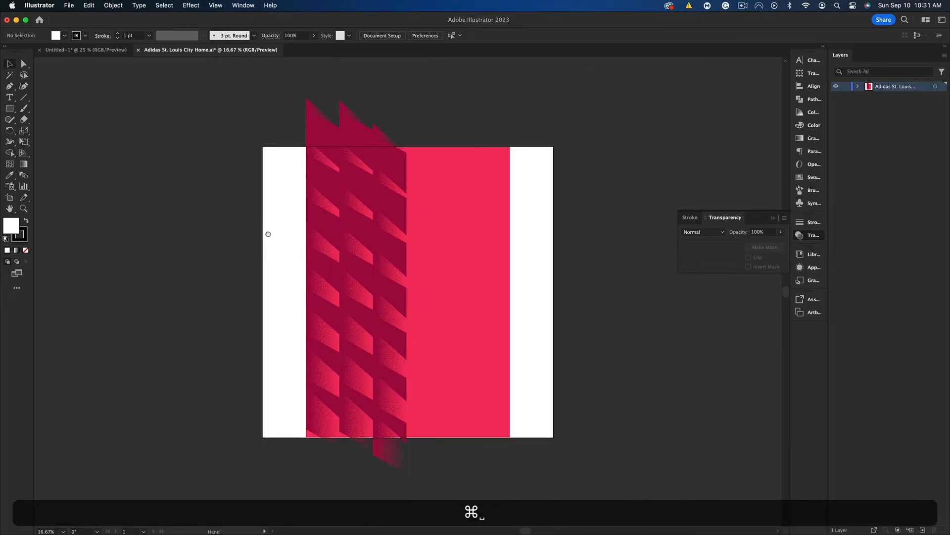
pyautogui.moveTo(267, 235); pyautogui.dragTo(316, 239)
pyautogui.keyDown('alt'); pyautogui.moveTo(378, 237); pyautogui.dragTo(138, 229); pyautogui.keyUp('alt')
pyautogui.moveTo(227, 265); pyautogui.dragTo(368, 243)
pyautogui.click(367, 243)
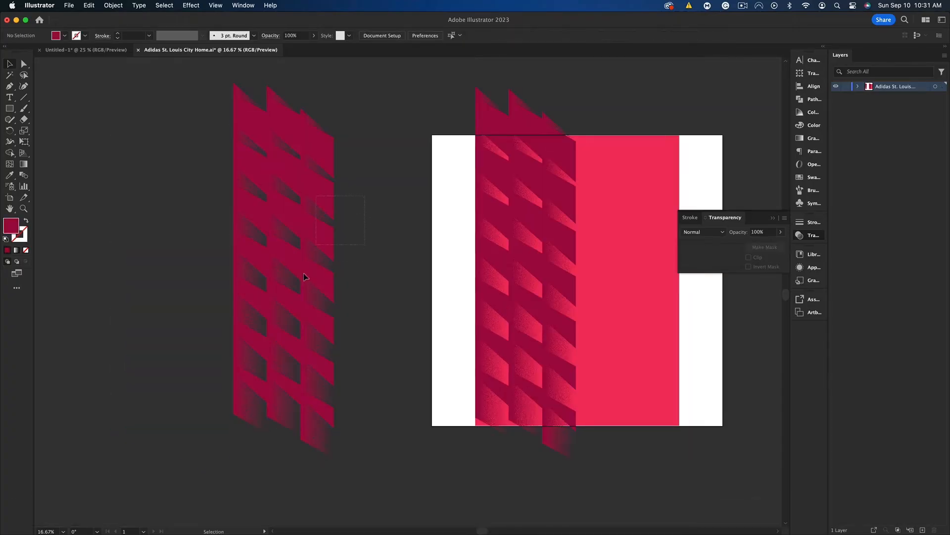
pyautogui.click(301, 273)
pyautogui.rightClick(296, 261)
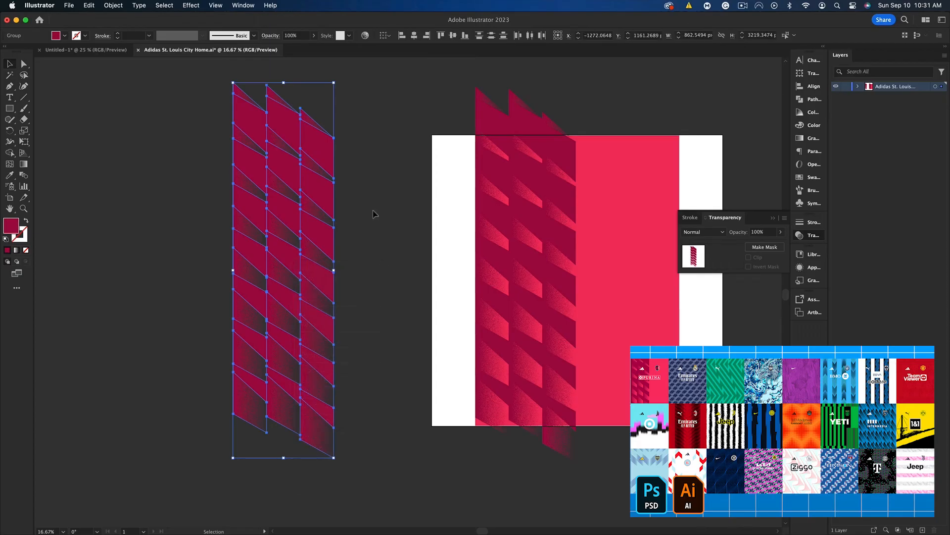
# Delete the second and third columns of the duplicated pattern and copy the remaining single column
pyautogui.moveTo(372, 171); pyautogui.dragTo(280, 322)
pyautogui.press('BackSpace')
pyautogui.moveTo(328, 202); pyautogui.dragTo(173, 307)
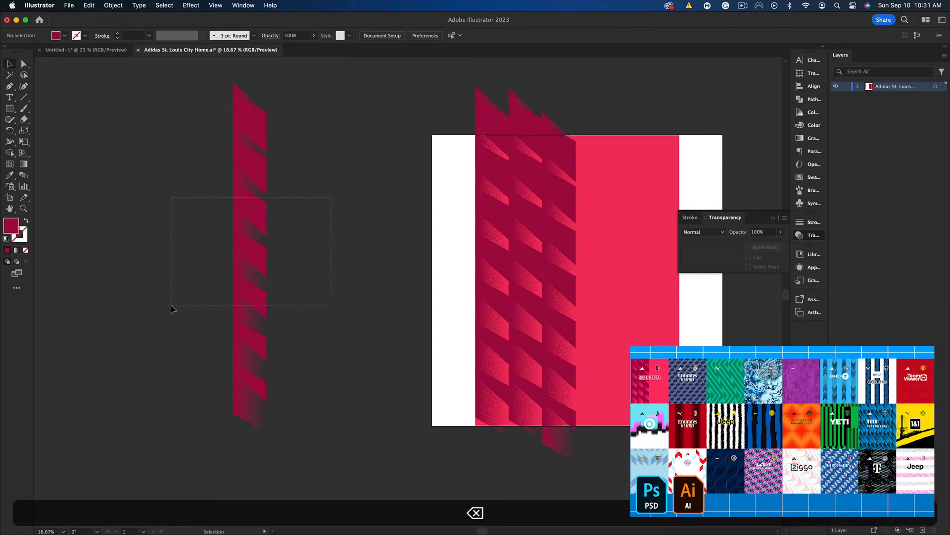
pyautogui.press('super+c')
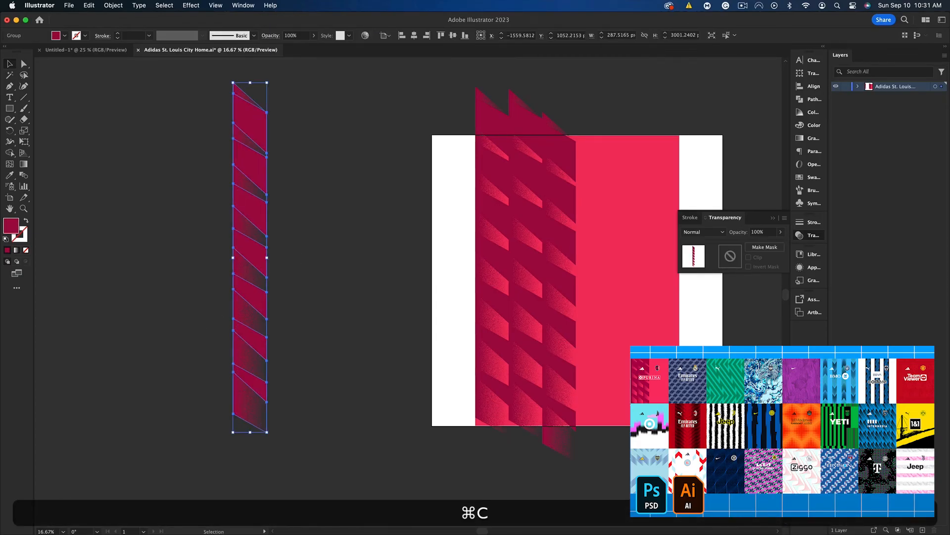
# Switch back to Photoshop and paste the copied pattern column into Body.psb as a Smart Object
pyautogui.press('super+Tab')
pyautogui.press('super+v')
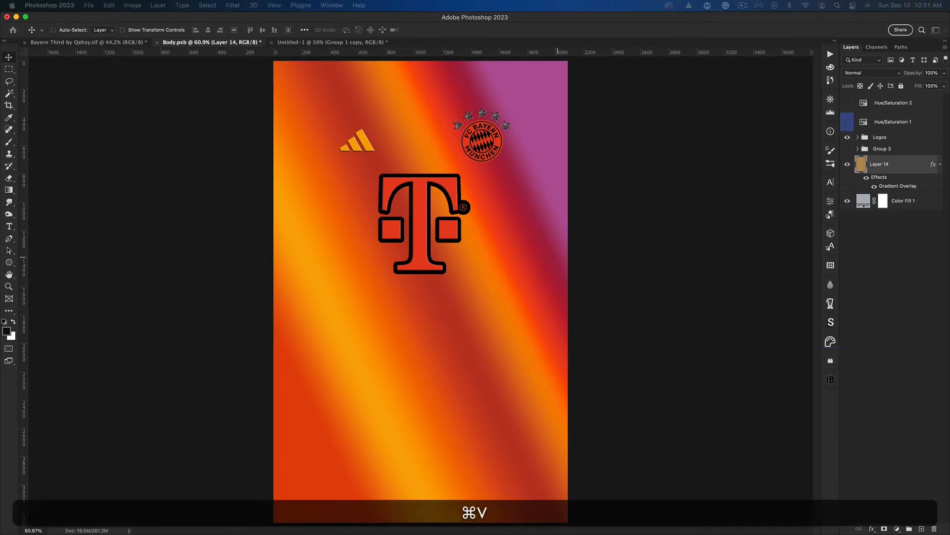
pyautogui.click(501, 293)
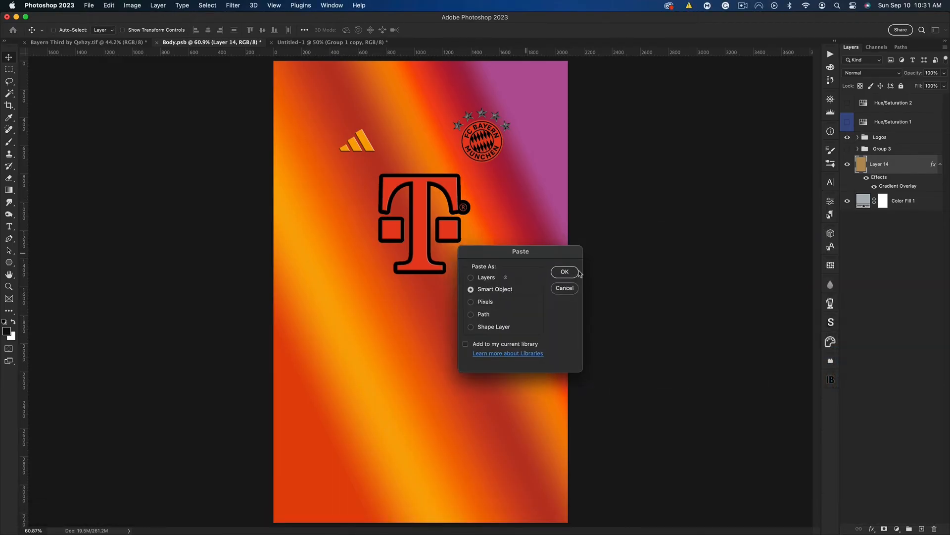
pyautogui.click(564, 272)
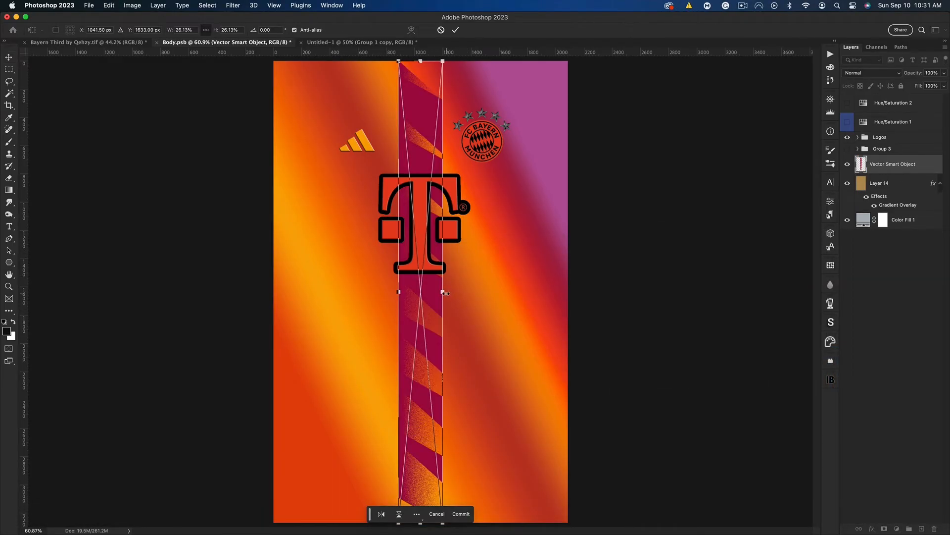
# Rotate the pasted pattern column 30° and enlarge it to about 51% width so it crosses the whole shirt body diagonally
pyautogui.moveTo(445, 293); pyautogui.dragTo(462, 308)
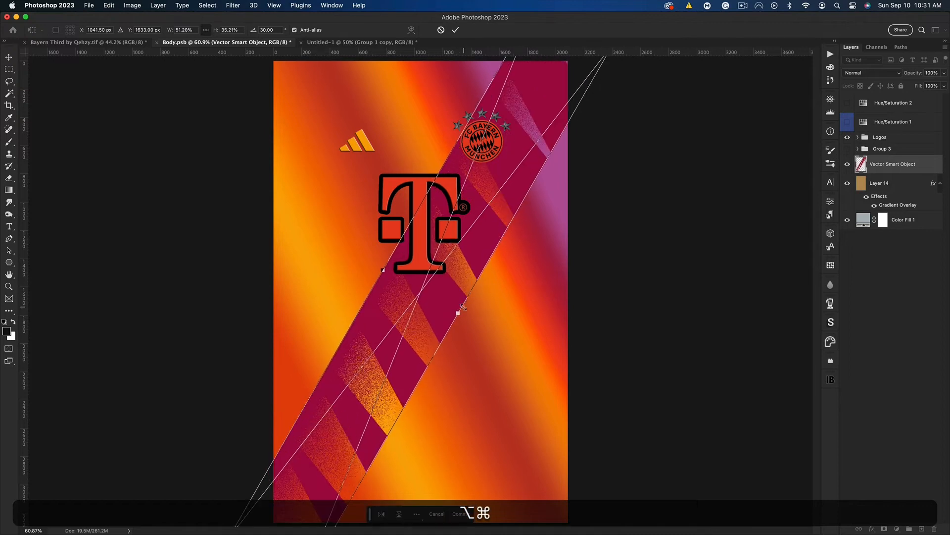
pyautogui.press('super+minus')
pyautogui.press('super+minus')
pyautogui.moveTo(520, 163); pyautogui.dragTo(514, 162)
pyautogui.press('Return')
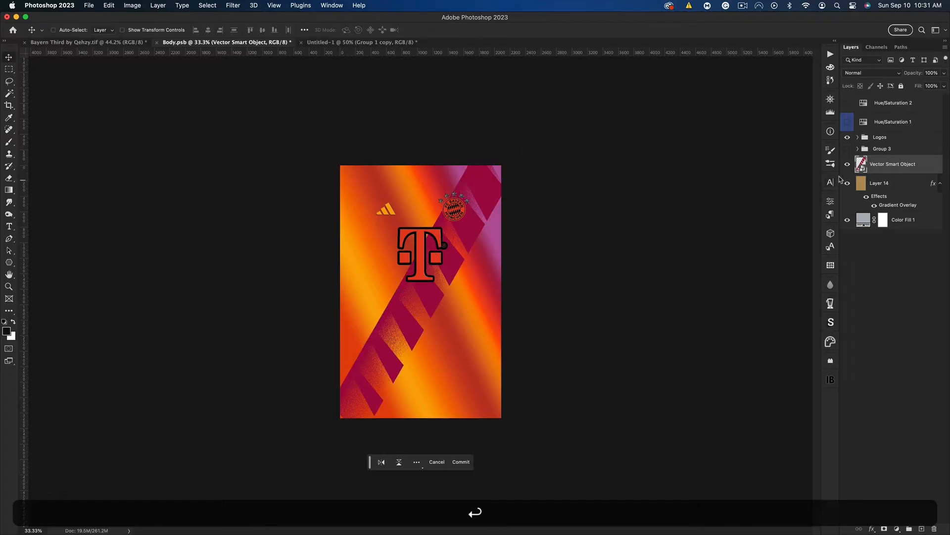
# Rasterize the diagonal pattern layer, put it in a new group, and turn it black with Hue/Saturation
pyautogui.rightClick(872, 165)
pyautogui.click(822, 289)
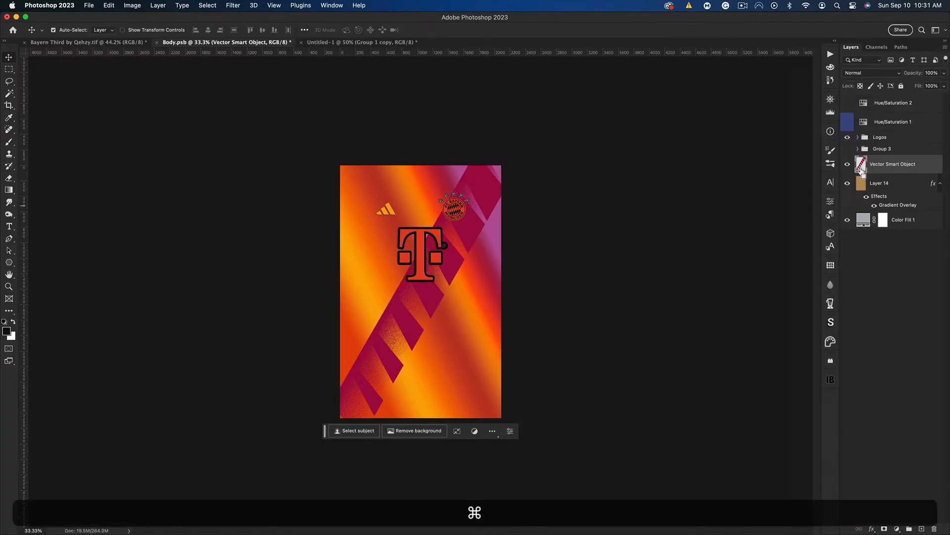
pyautogui.press('super+g')
pyautogui.press('super+u')
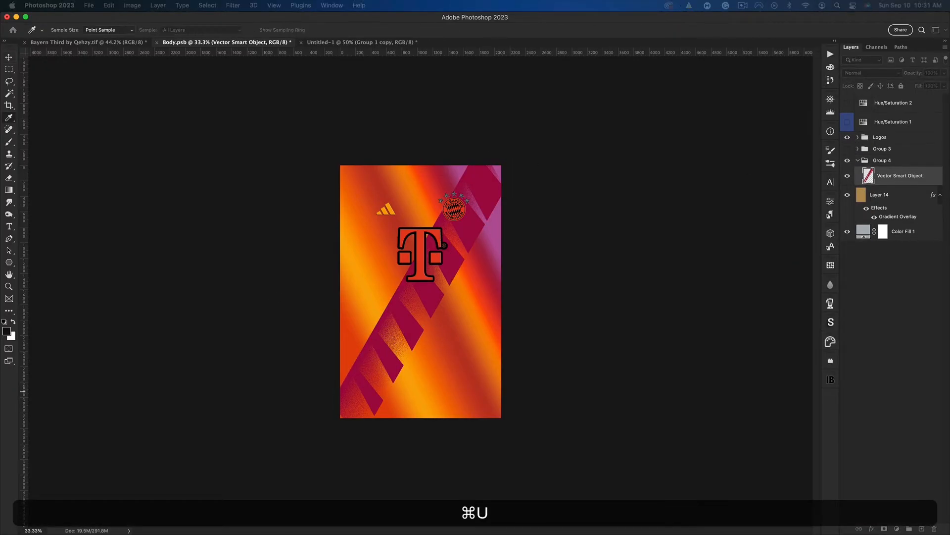
pyautogui.press('Return')
# Duplicate the black diagonal band four times and offset the copies on both sides to cover the shirt body
pyautogui.press('super+j')
pyautogui.moveTo(452, 259); pyautogui.dragTo(482, 329)
pyautogui.press('super+j')
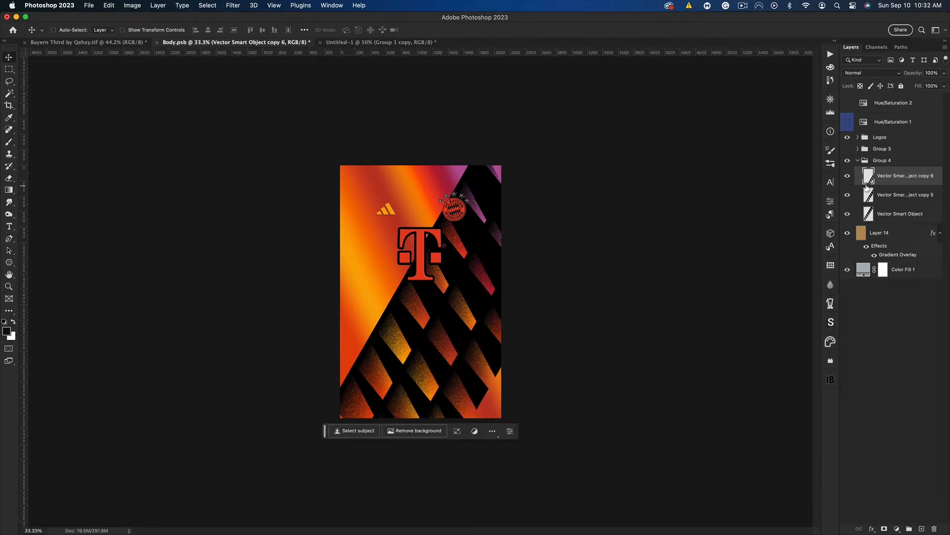
pyautogui.press('shift')
pyautogui.keyDown('shift'); pyautogui.click(896, 198); pyautogui.keyUp('shift')
pyautogui.press('super+j')
pyautogui.moveTo(509, 313); pyautogui.dragTo(445, 221)
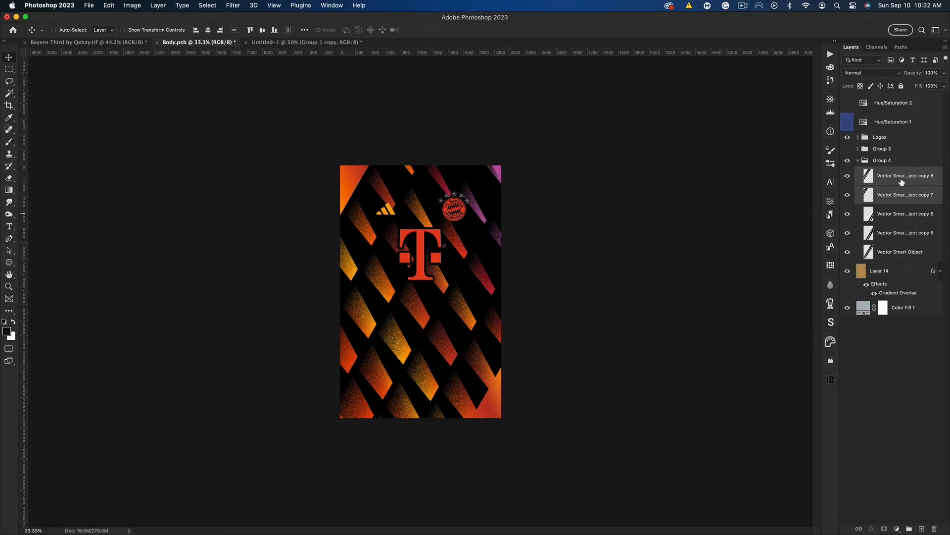
# Enlarge all five black diagonal bands together to about 122.66% width and 107.93% height, and reposition them over the shirt body
pyautogui.keyDown('shift'); pyautogui.click(897, 252); pyautogui.keyUp('shift')
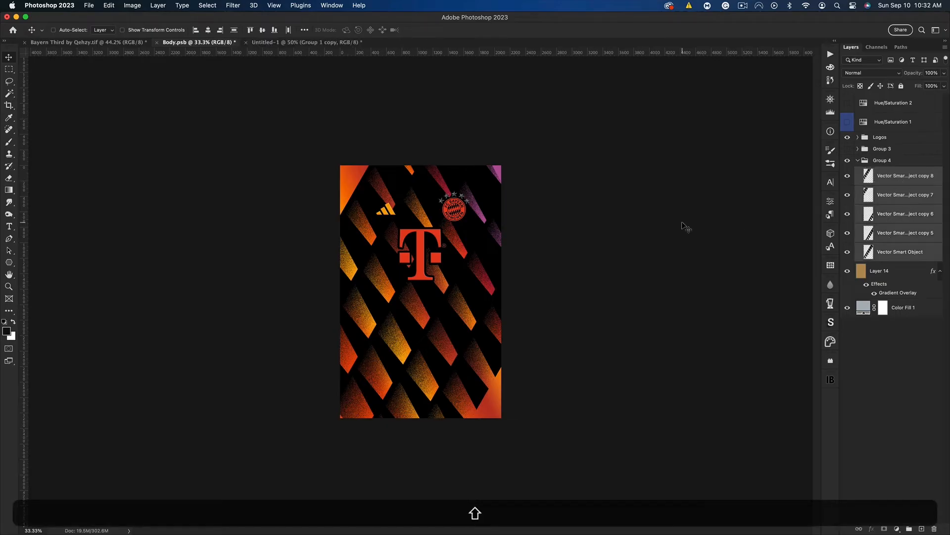
pyautogui.press('shift+super+t')
pyautogui.press('super+t')
pyautogui.moveTo(568, 297); pyautogui.dragTo(598, 297)
pyautogui.moveTo(415, 59); pyautogui.dragTo(415, 80)
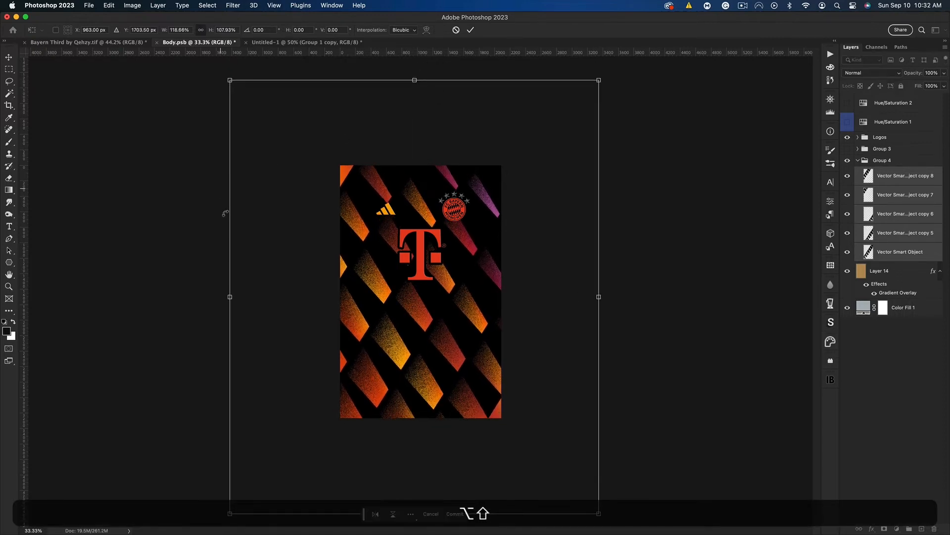
pyautogui.moveTo(230, 297)
pyautogui.mouseDown()
pyautogui.moveTo(210, 297)
pyautogui.moveTo(224, 295)
pyautogui.mouseUp()
pyautogui.moveTo(420, 219); pyautogui.dragTo(401, 236)
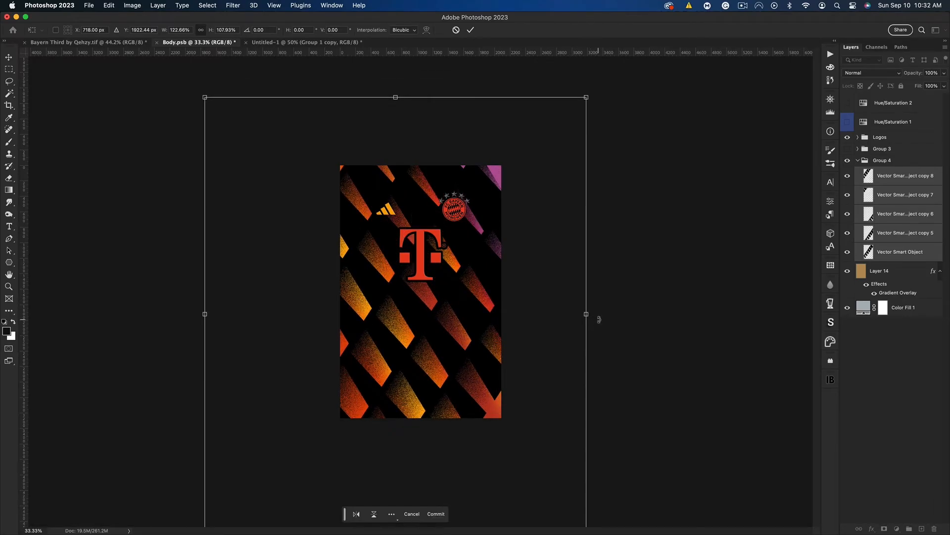
pyautogui.moveTo(489, 241); pyautogui.dragTo(492, 207)
pyautogui.press('Return')
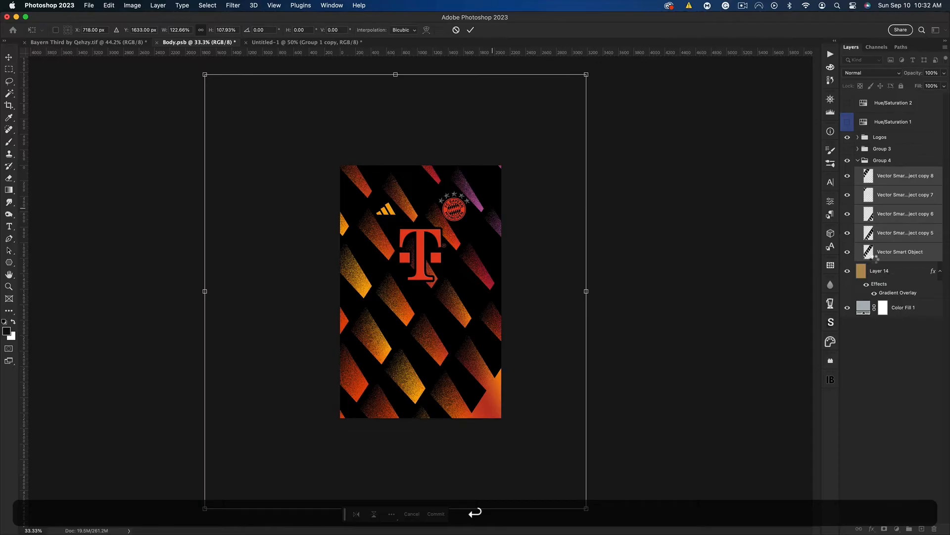
# Duplicate one black band and shift the copy about 516 px across and 408 px down to fill the shirt's lower right corner
pyautogui.click(848, 255)
pyautogui.click(848, 255)
pyautogui.click(850, 233)
pyautogui.click(849, 234)
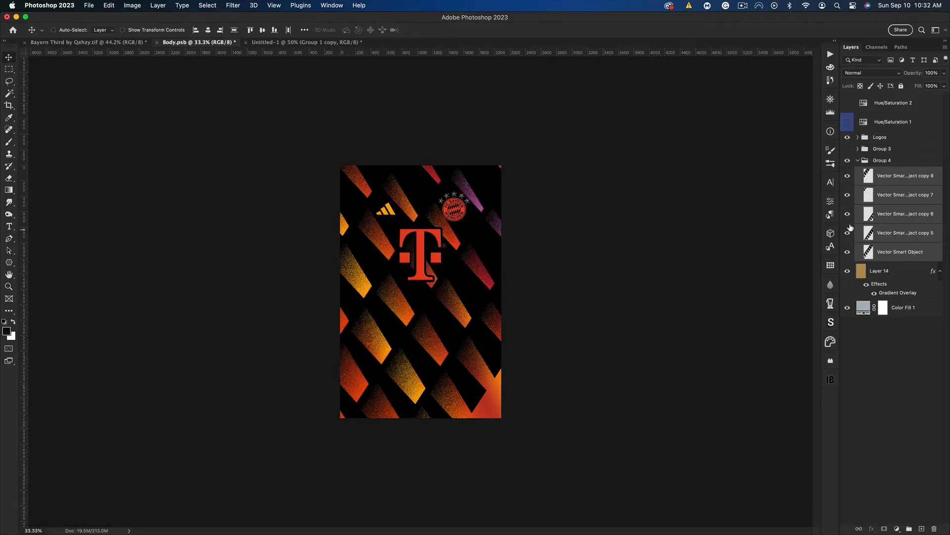
pyautogui.press('super+j')
pyautogui.moveTo(484, 360); pyautogui.dragTo(524, 393)
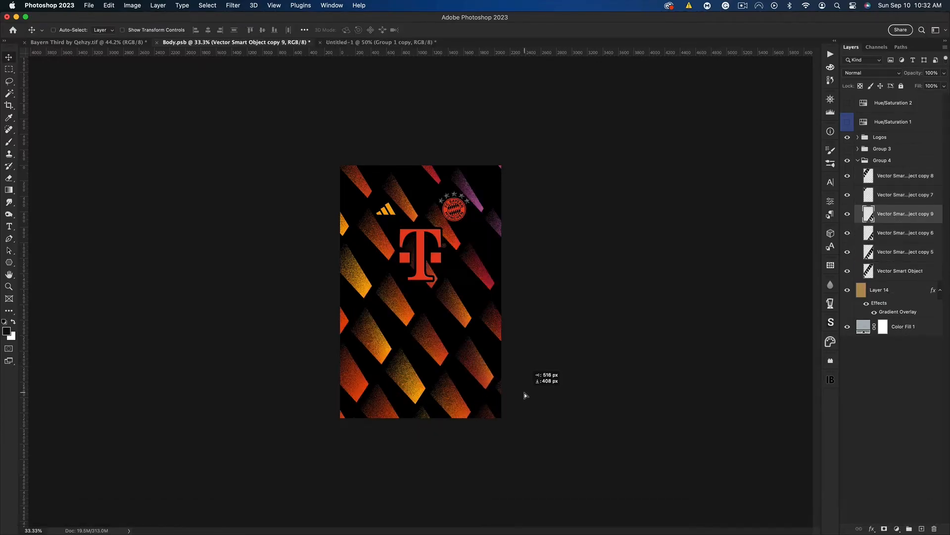
# Distribute the spacing of all six diagonal bands evenly, both vertically and horizontally
pyautogui.click(901, 176)
pyautogui.keyDown('shift'); pyautogui.click(900, 271); pyautogui.keyUp('shift')
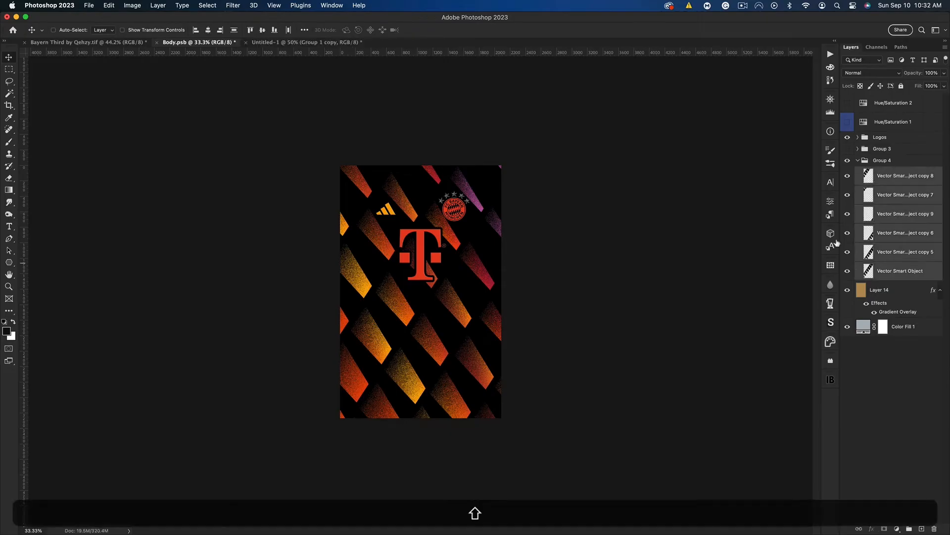
pyautogui.click(304, 31)
pyautogui.click(260, 116)
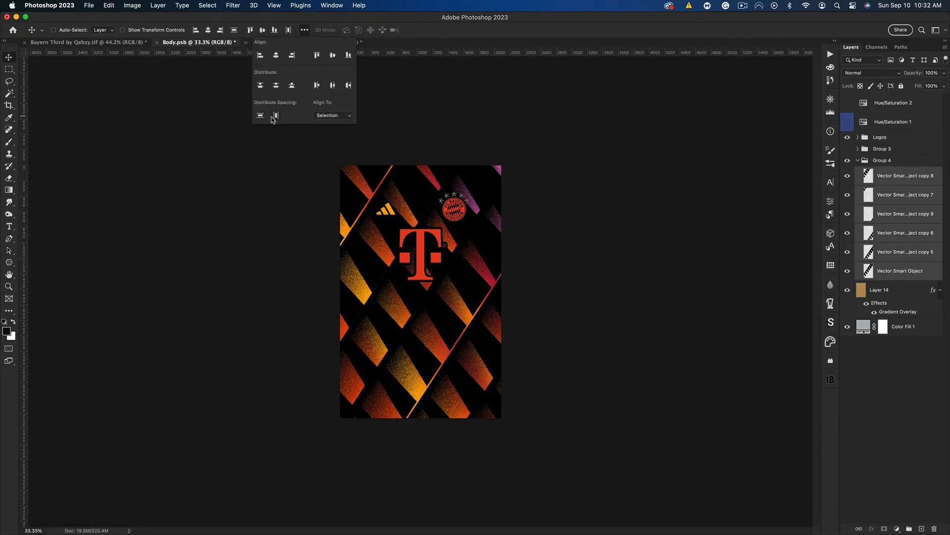
pyautogui.click(273, 117)
pyautogui.click(396, 18)
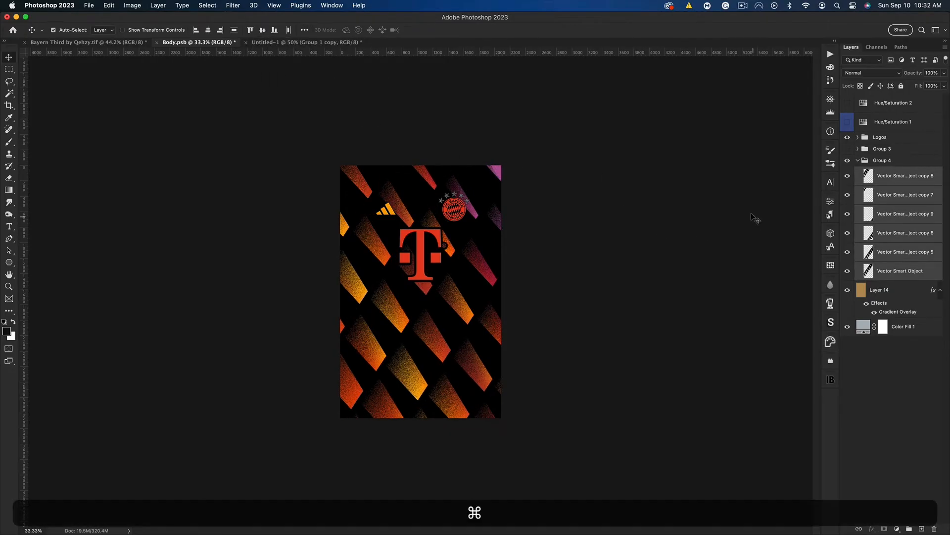
# Duplicate Group 4, merge the copy into a single layer, and place it beneath Group 4
pyautogui.click(859, 160)
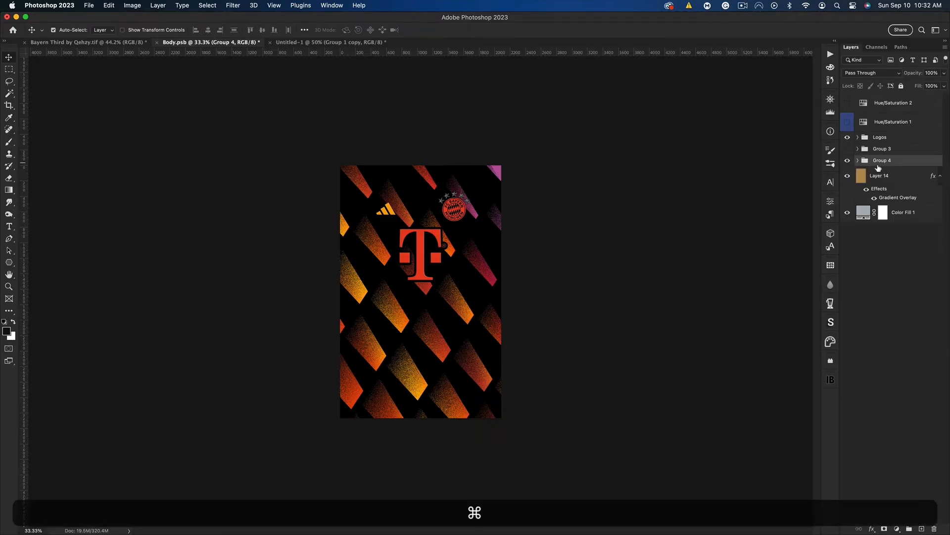
pyautogui.press('cmd+j')
pyautogui.press('cmd+e')
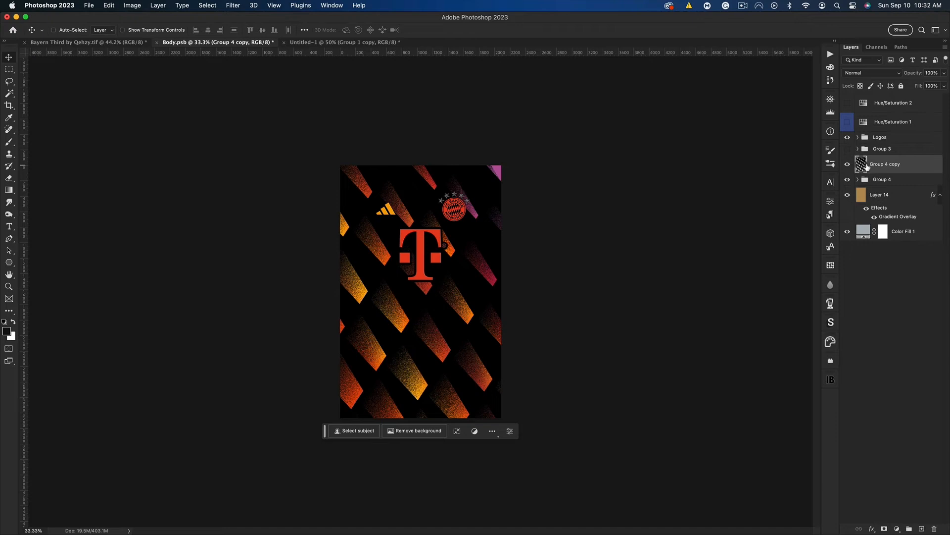
pyautogui.press('super')
pyautogui.moveTo(877, 166); pyautogui.dragTo(895, 195)
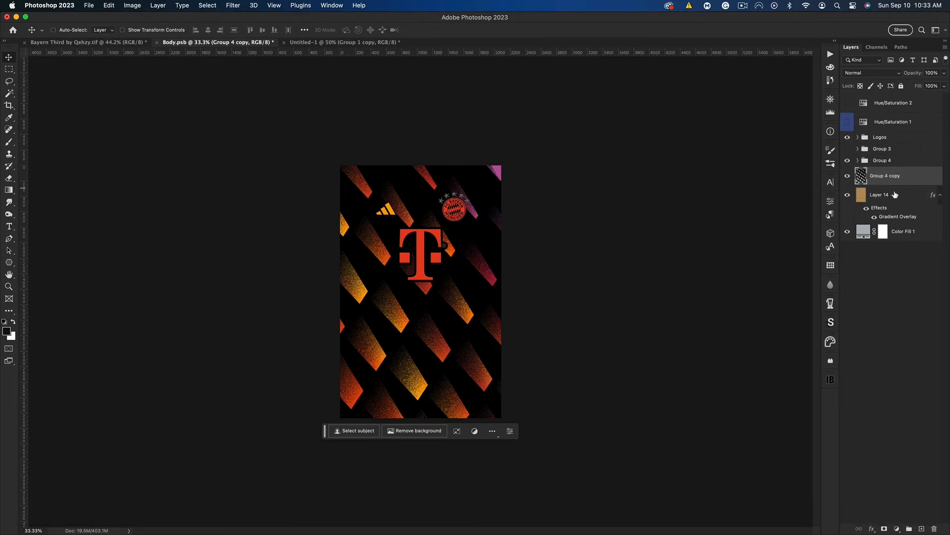
# Apply a grey #6d6d6d Color Overlay to the Group 4 copy and offset the layer slightly to give the pattern a grey edge
pyautogui.press('space')
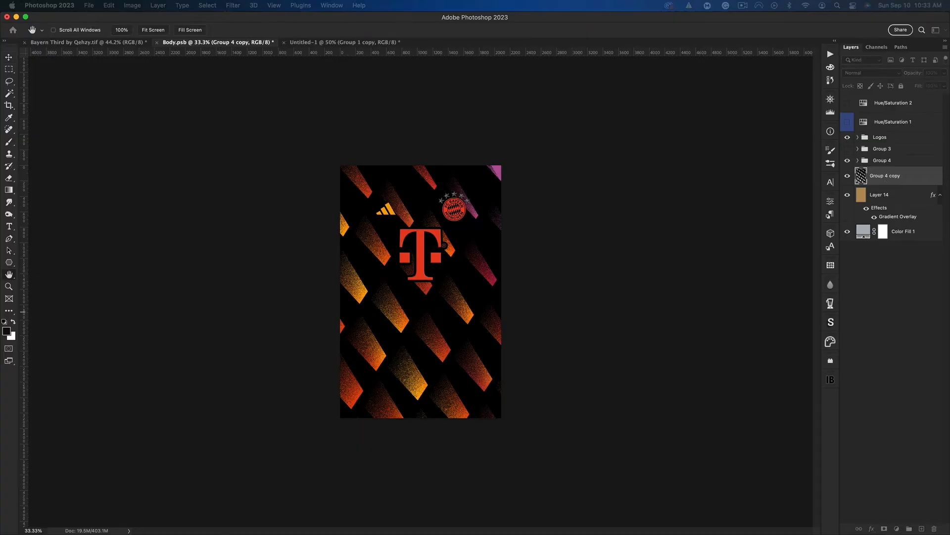
pyautogui.moveTo(539, 278); pyautogui.dragTo(574, 272)
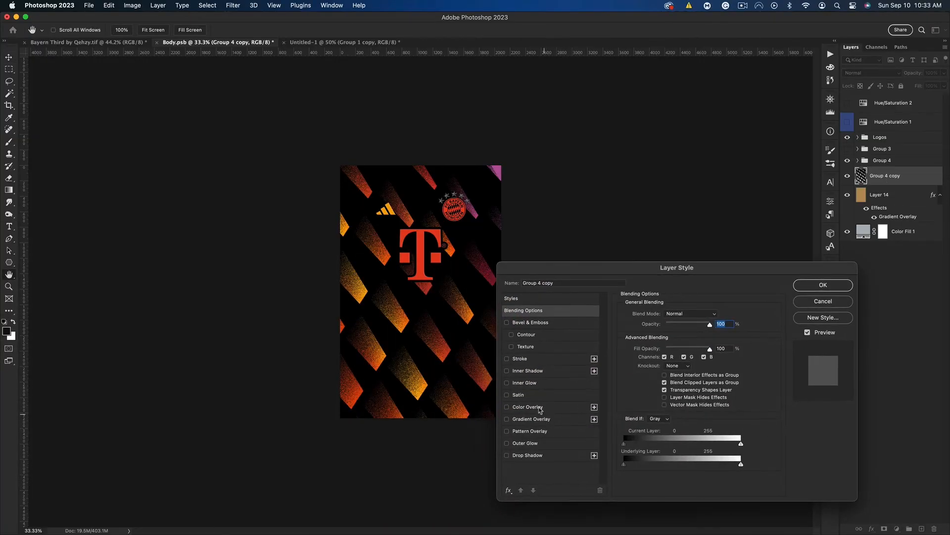
pyautogui.click(539, 407)
pyautogui.click(714, 316)
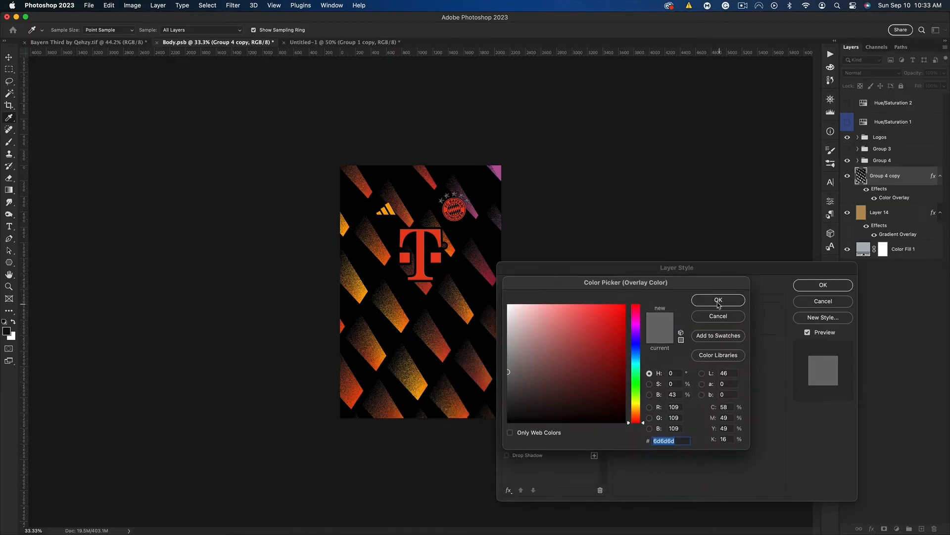
pyautogui.click(718, 300)
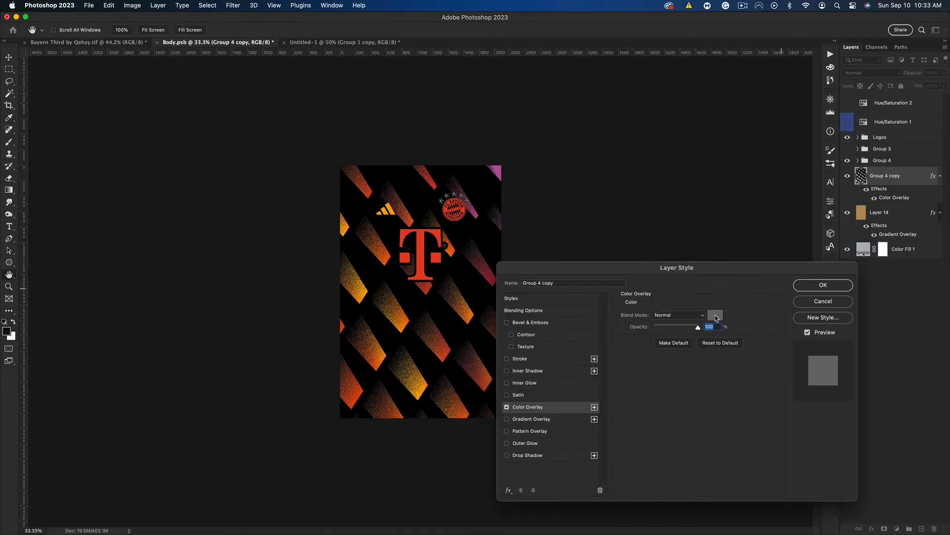
pyautogui.click(715, 316)
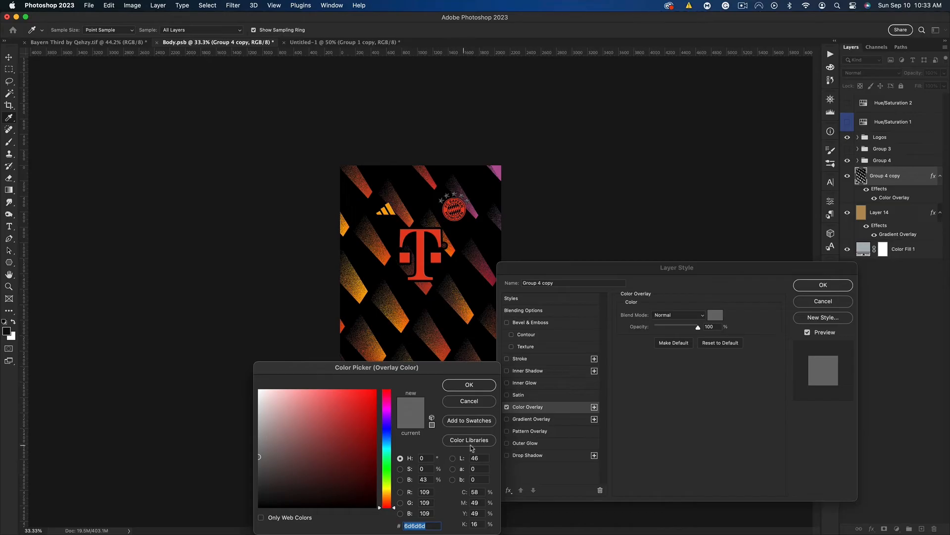
pyautogui.click(488, 389)
pyautogui.click(811, 286)
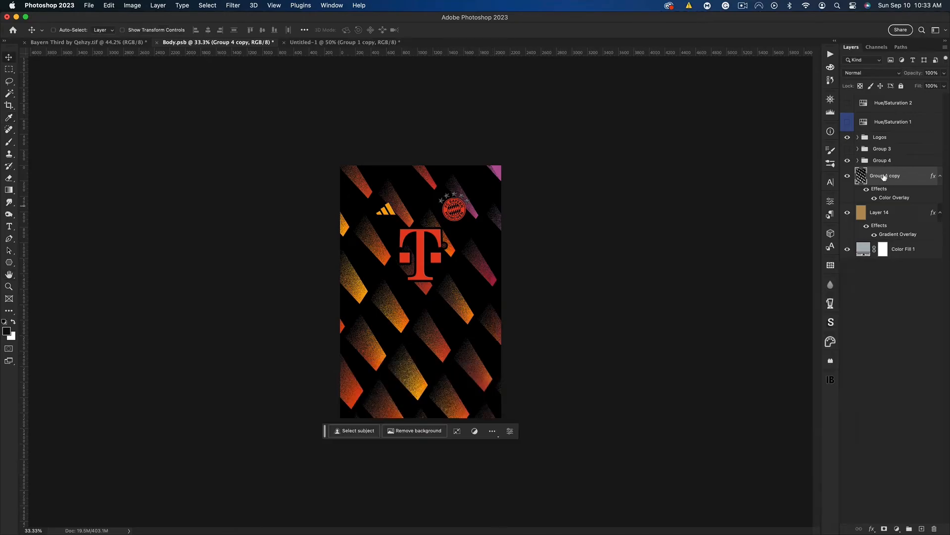
pyautogui.moveTo(419, 270)
pyautogui.mouseDown()
pyautogui.moveTo(419, 281)
pyautogui.moveTo(420, 273)
pyautogui.mouseUp()
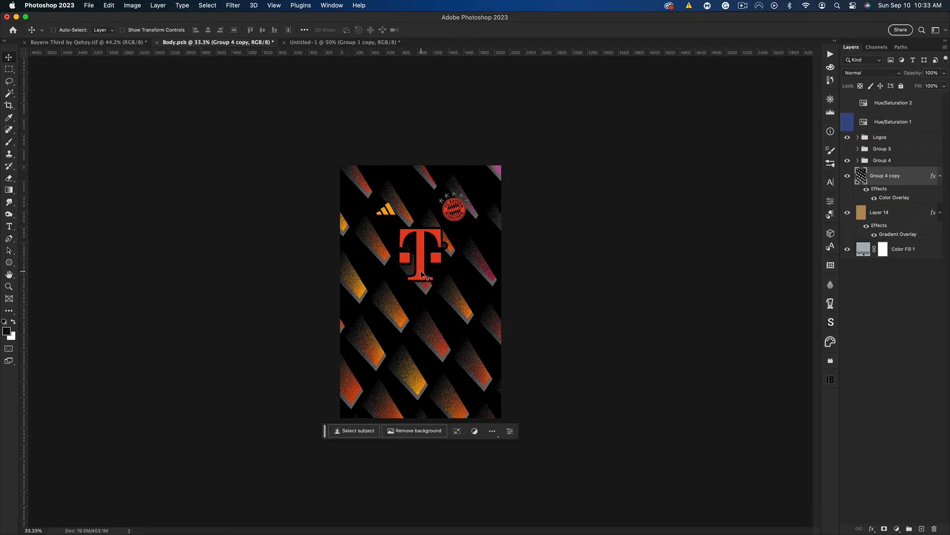
# Load the Group 4 copy's outline as a selection and add a near-black Solid Color fill masked by it above Group 4
pyautogui.press('super')
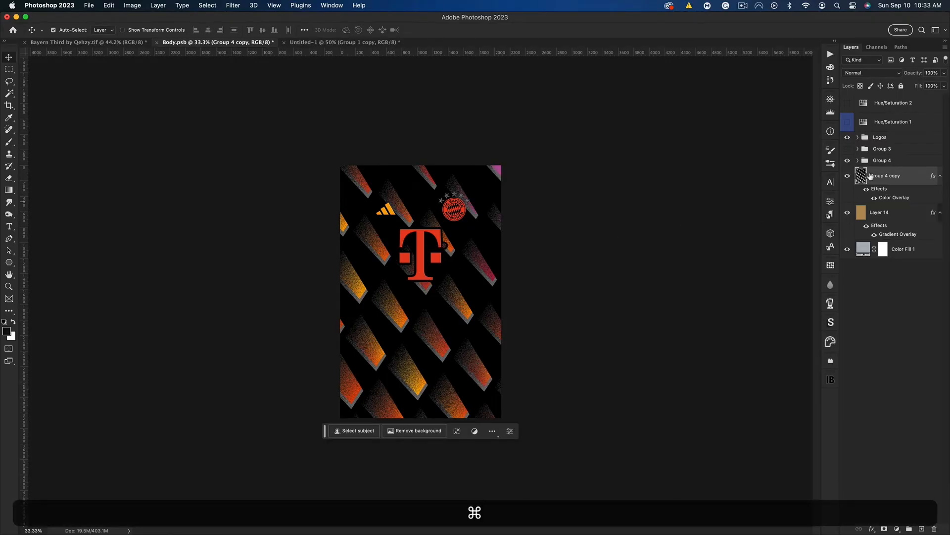
pyautogui.keyDown('super'); pyautogui.click(862, 176); pyautogui.keyUp('super')
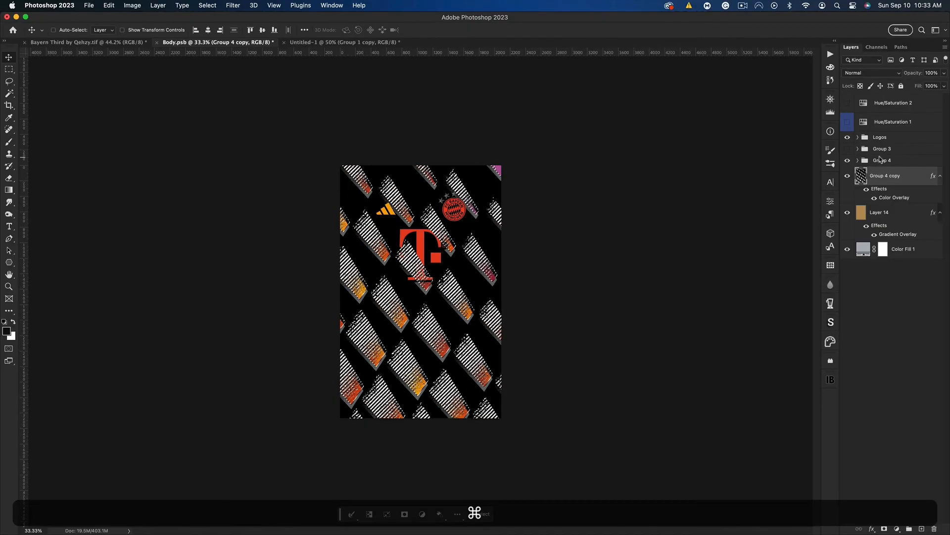
pyautogui.click(882, 160)
pyautogui.click(897, 529)
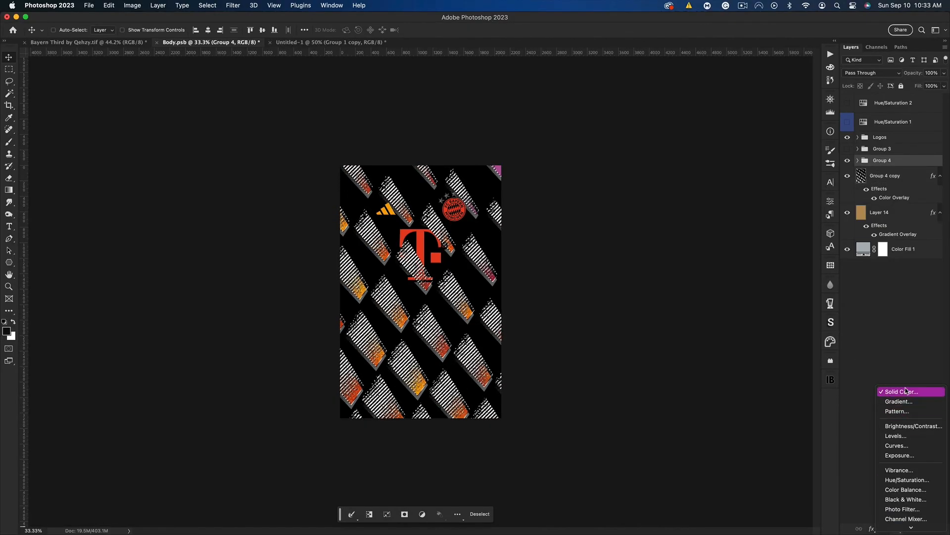
pyautogui.click(901, 391)
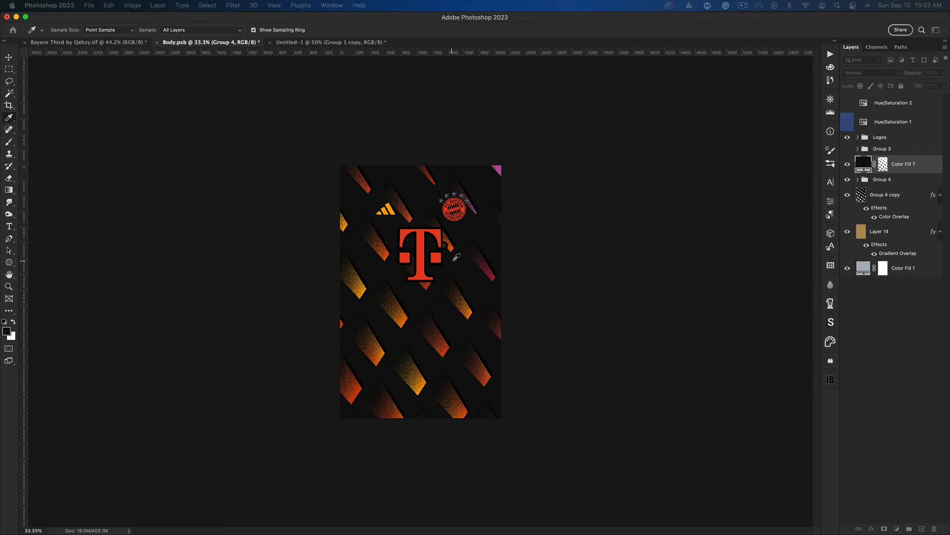
pyautogui.moveTo(417, 276); pyautogui.dragTo(582, 274)
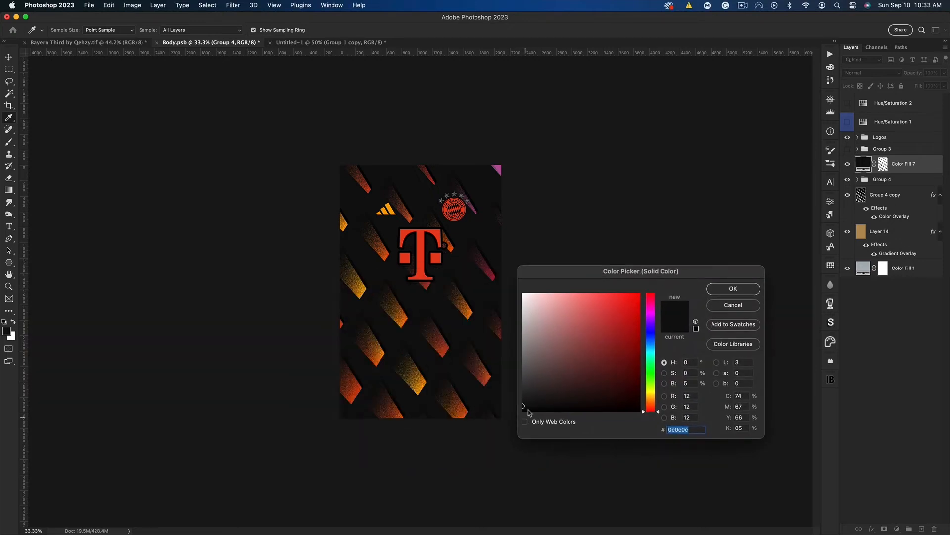
pyautogui.moveTo(534, 401); pyautogui.dragTo(488, 436)
pyautogui.click(521, 409)
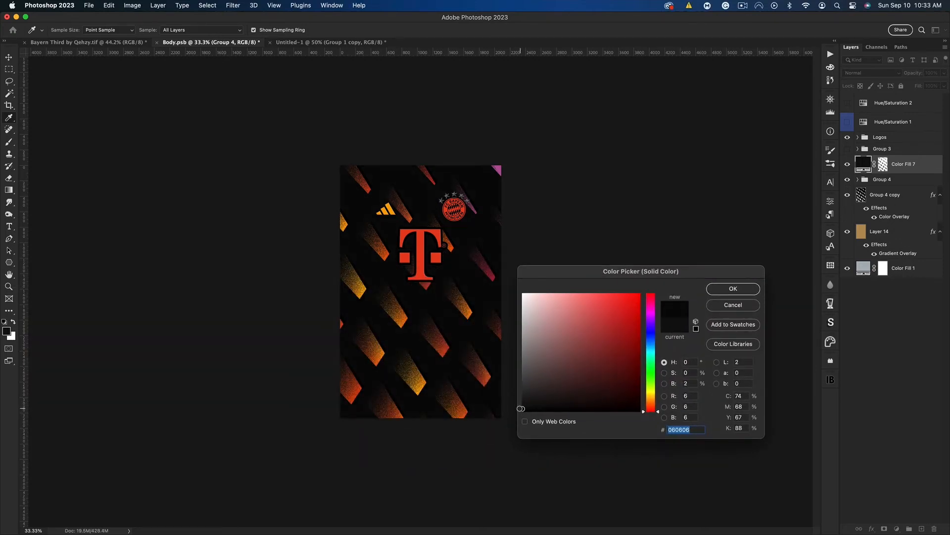
pyautogui.moveTo(518, 409); pyautogui.dragTo(517, 408)
pyautogui.click(735, 289)
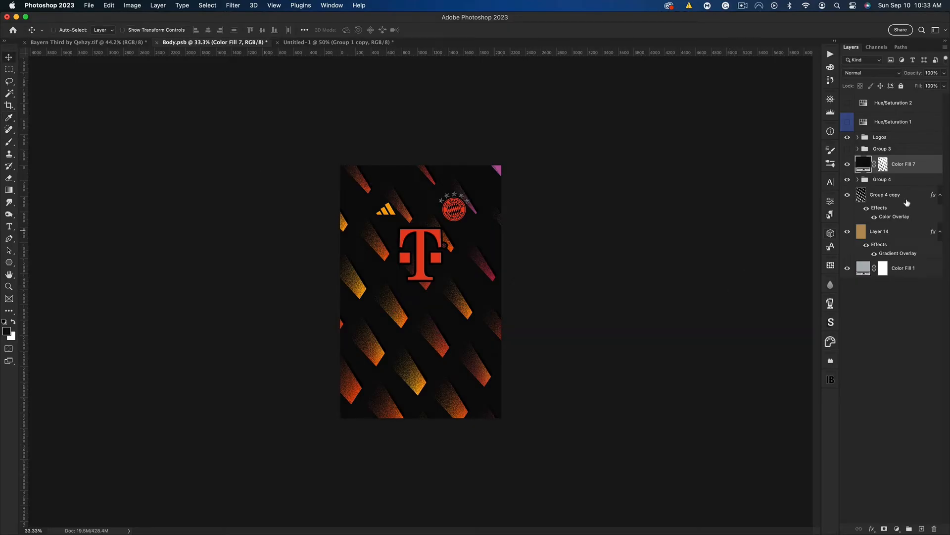
# Clip the Color Fill 7 layer to Group 4 and invert its mask
pyautogui.keyDown('alt'); pyautogui.click(900, 172); pyautogui.keyUp('alt')
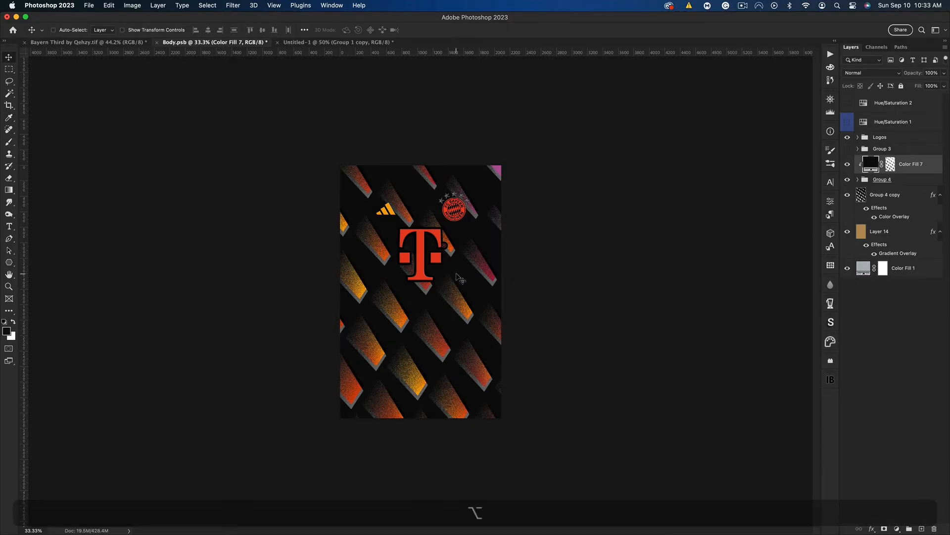
pyautogui.moveTo(461, 279); pyautogui.dragTo(440, 269)
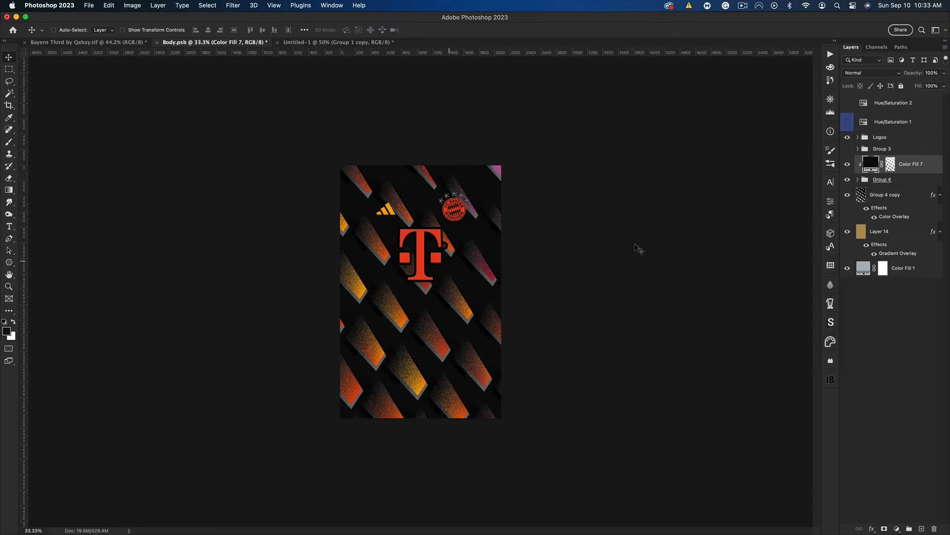
pyautogui.click(891, 165)
pyautogui.press('super+i')
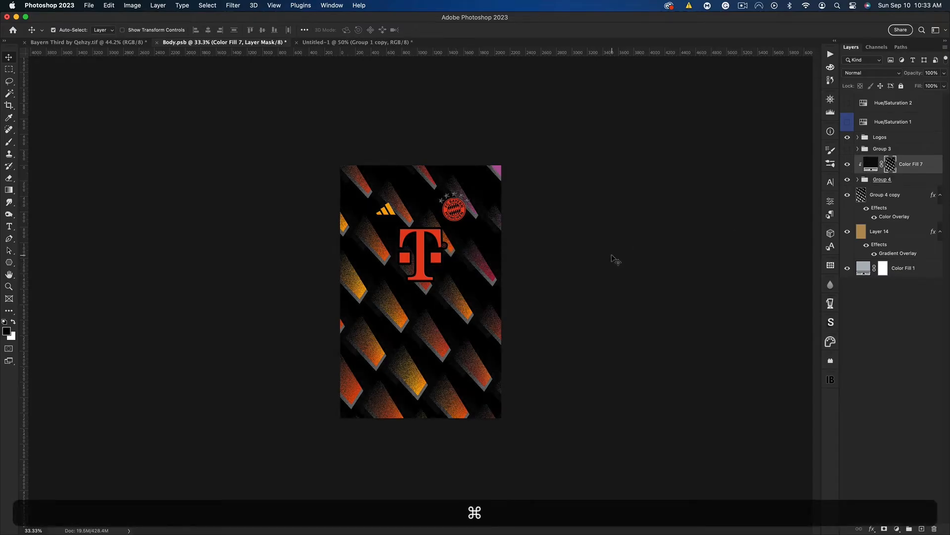
pyautogui.press('super+0')
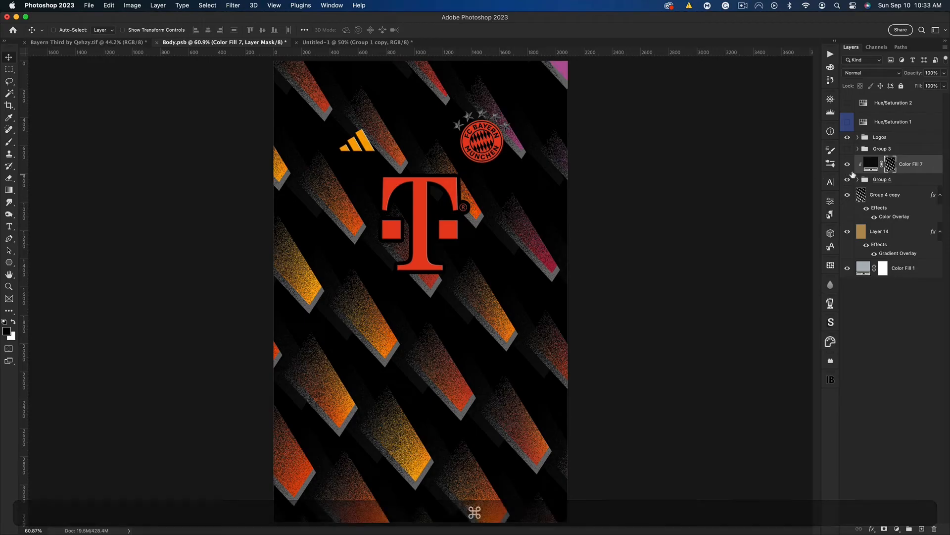
# Lighten Color Fill 7 to #191919 and shift its masked pattern so dark grey shapes sit between the gradient ones
pyautogui.doubleClick(871, 165)
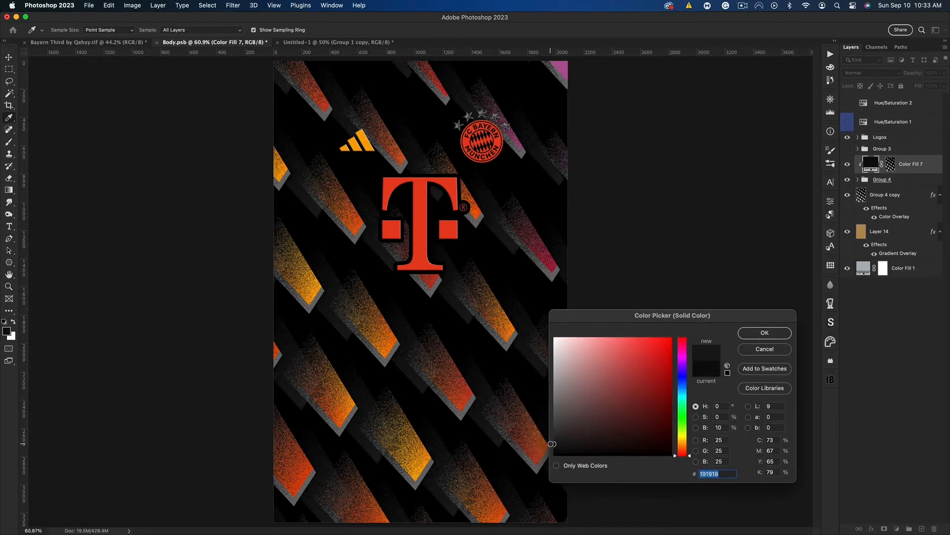
pyautogui.click(764, 333)
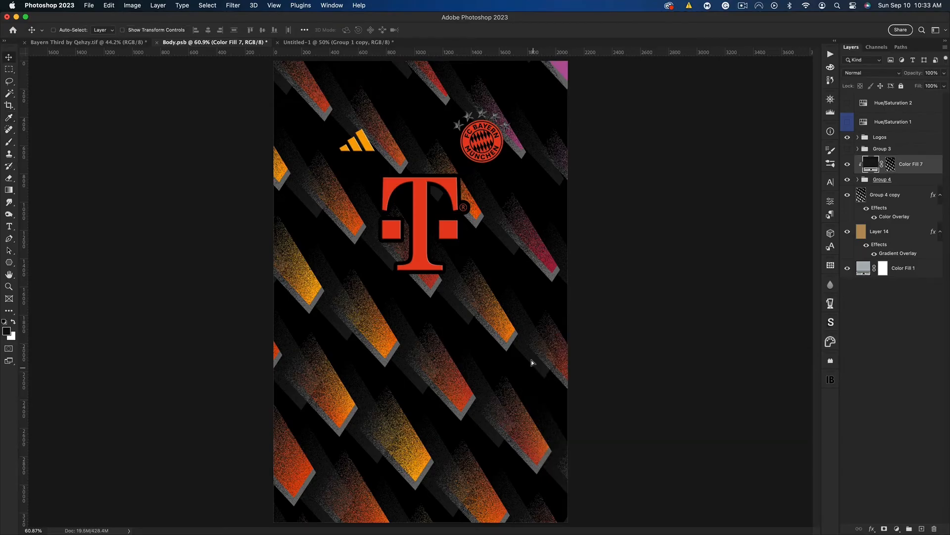
pyautogui.moveTo(533, 313); pyautogui.dragTo(513, 301)
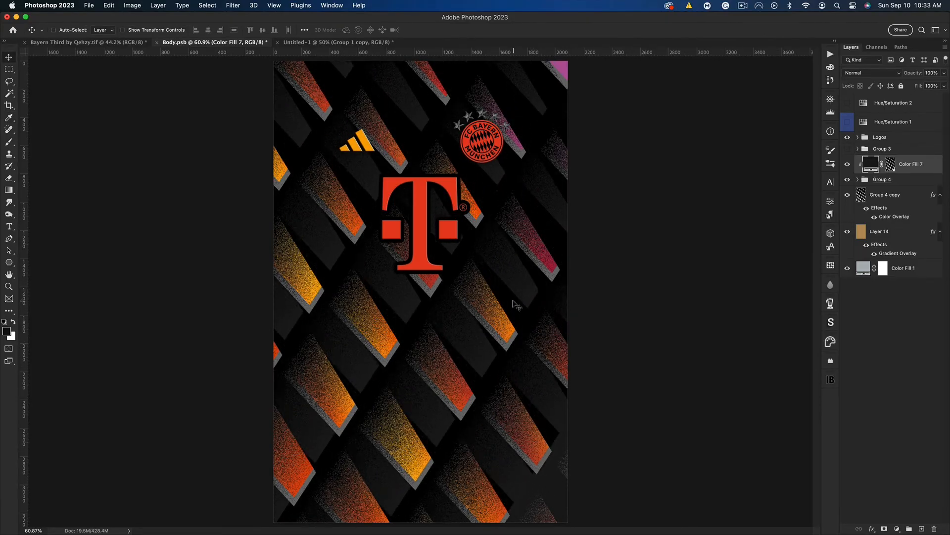
# Move the grey Group 4 copy up slightly to thin the grey edges, and reselect Color Fill 7
pyautogui.click(911, 198)
pyautogui.moveTo(514, 270)
pyautogui.mouseDown()
pyautogui.moveTo(503, 265)
pyautogui.moveTo(520, 272)
pyautogui.moveTo(513, 263)
pyautogui.mouseUp()
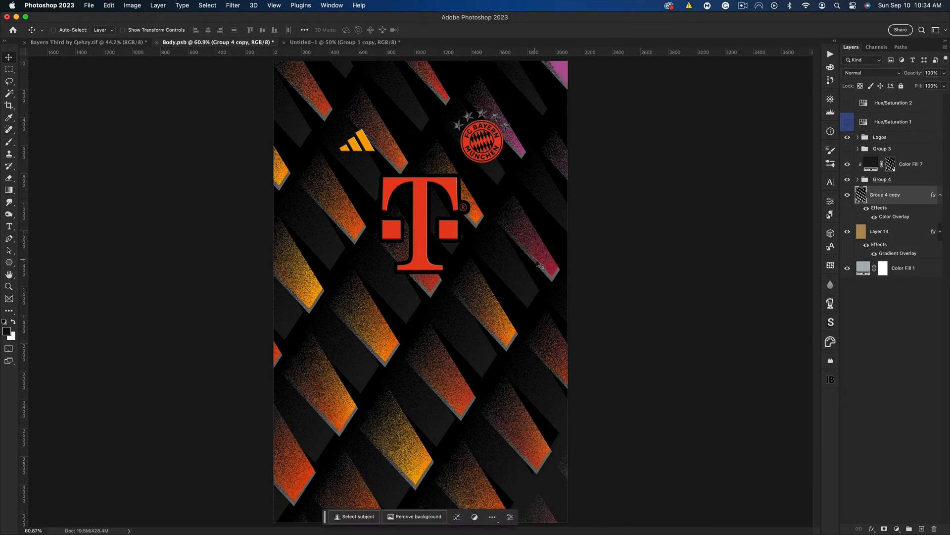
pyautogui.click(902, 164)
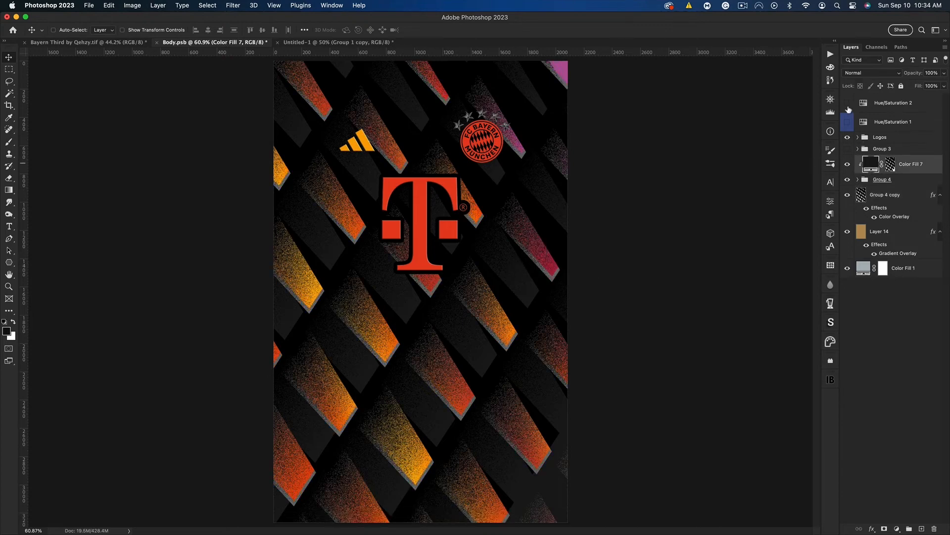
# Show the Hue/Saturation 1 and Hue/Saturation 2 adjustment layers to check the alternate colour version of the whole shirt body
pyautogui.click(847, 122)
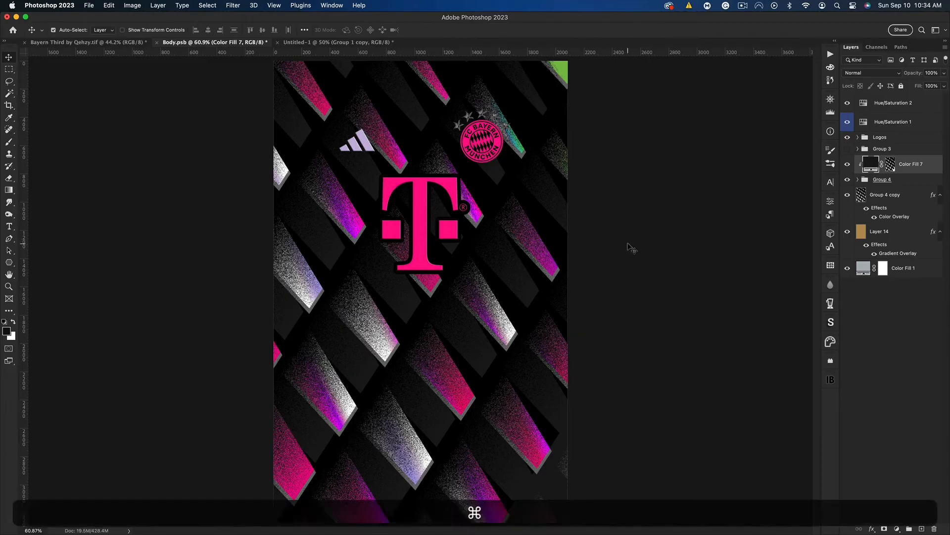
pyautogui.press('super+minus')
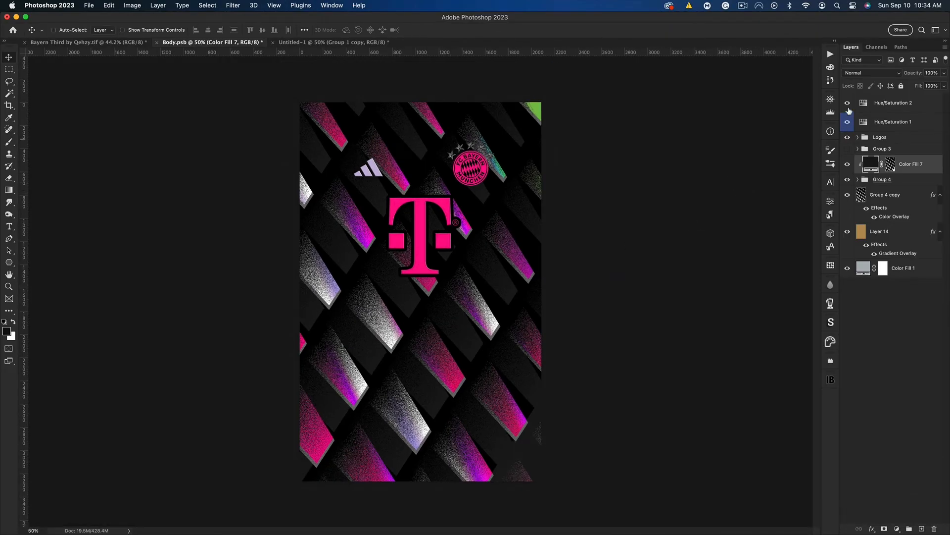
pyautogui.click(848, 105)
pyautogui.click(848, 105)
# Duplicate Layer 14, place the copy directly above Color Fill 7, and rasterize its layer style
pyautogui.click(879, 239)
pyautogui.press('super+j')
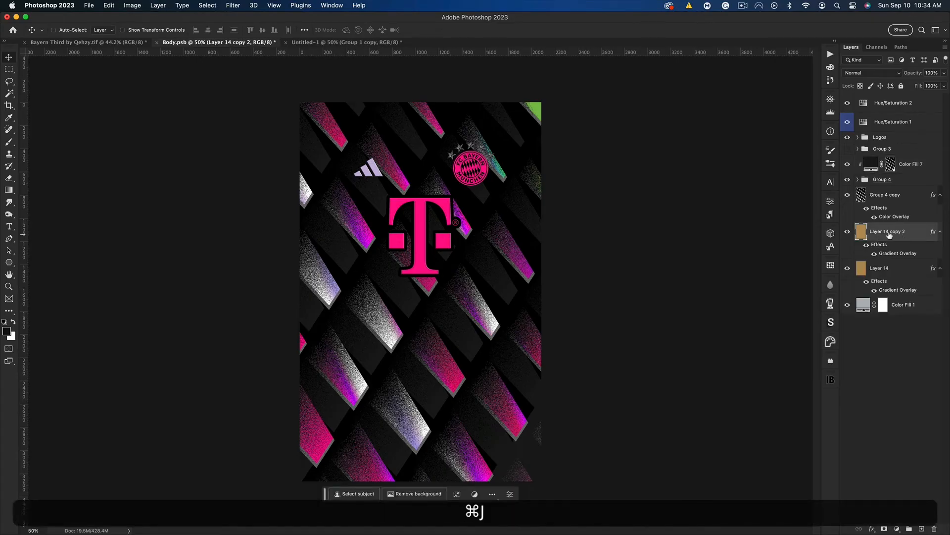
pyautogui.moveTo(880, 233); pyautogui.dragTo(882, 158)
pyautogui.rightClick(888, 168)
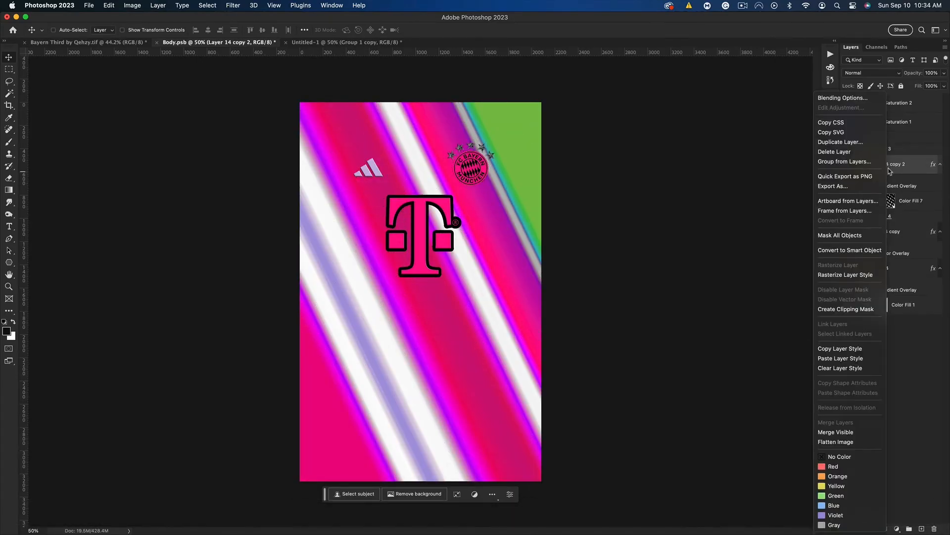
pyautogui.click(864, 275)
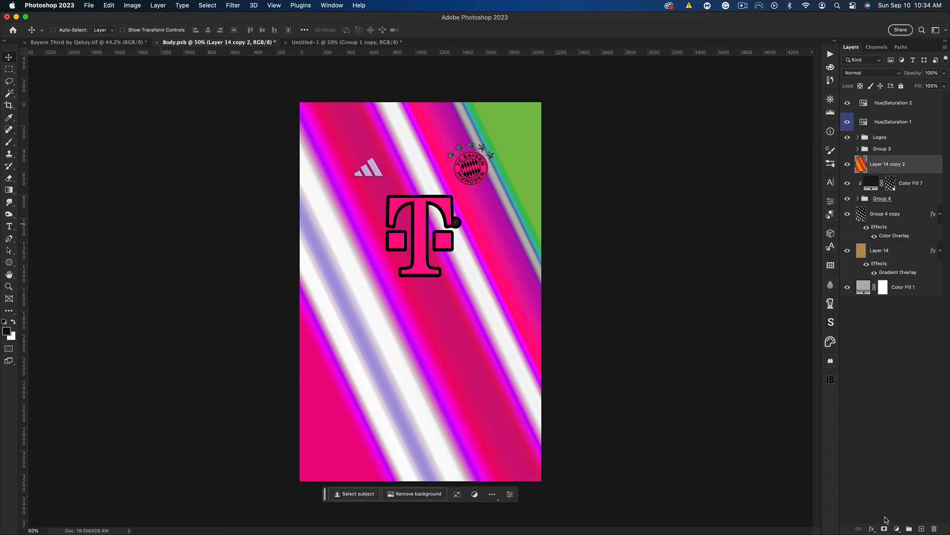
# Add a layer mask to Layer 14 copy 2 and choose the 1921 px speckle brush from Qehzy Kit Brushes
pyautogui.click(884, 528)
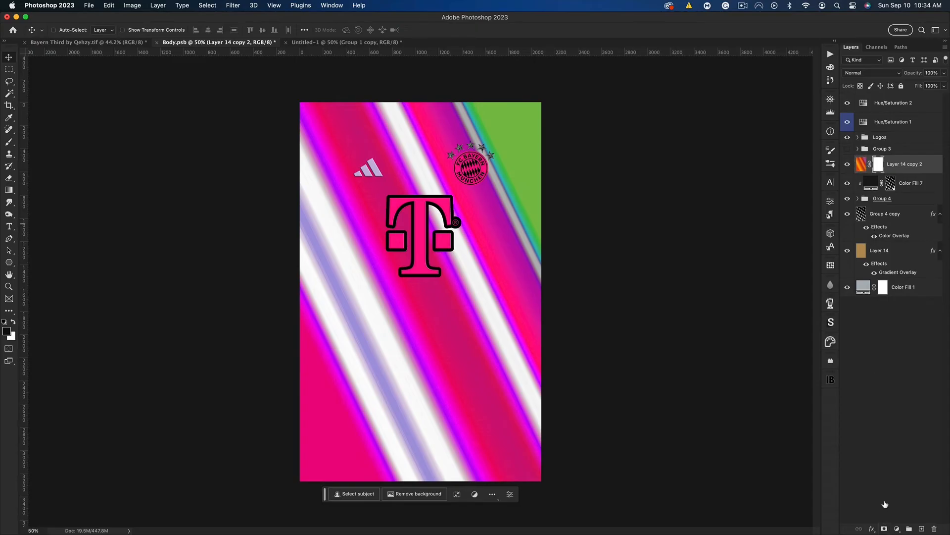
pyautogui.click(10, 143)
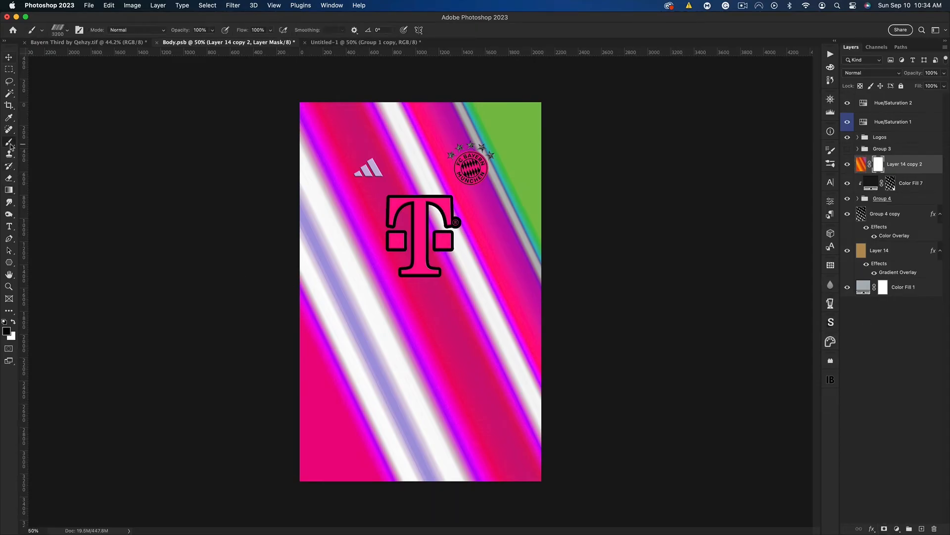
pyautogui.rightClick(175, 130)
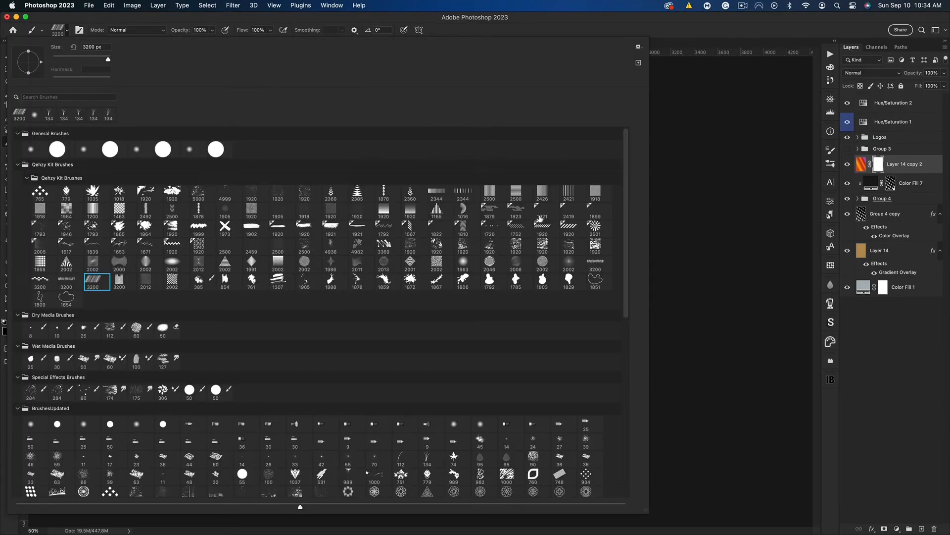
pyautogui.click(567, 214)
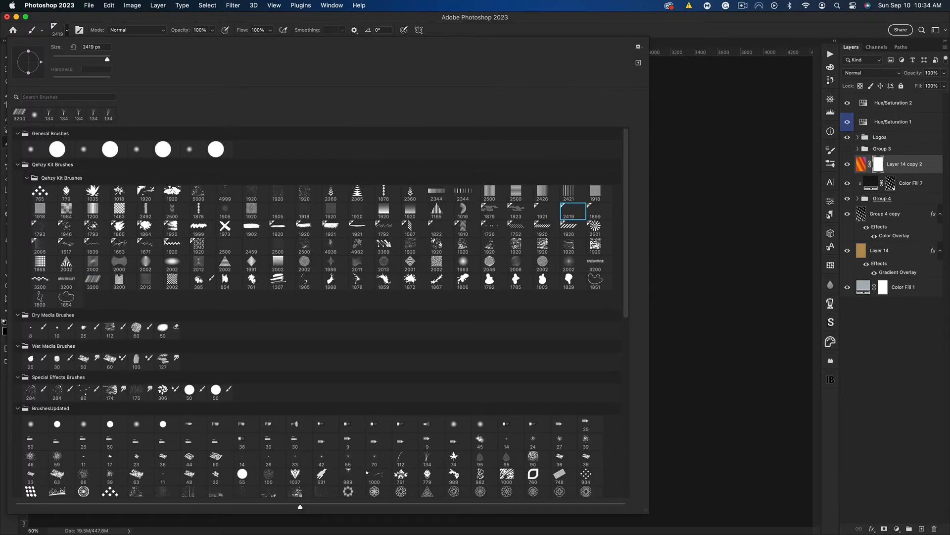
pyautogui.click(594, 214)
pyautogui.click(547, 214)
pyautogui.click(620, 27)
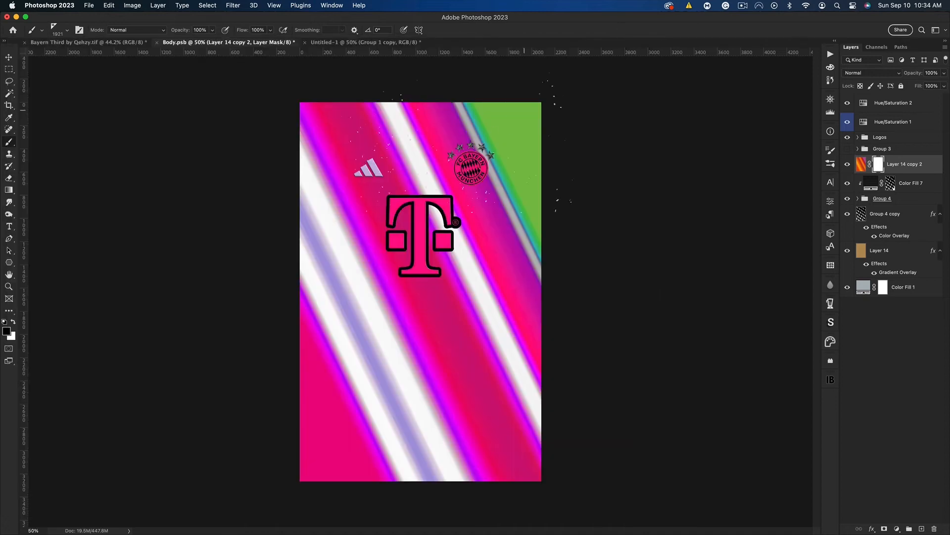
# Stamp enlarged black speckles across Layer 14 copy 2's mask and invert the mask so only the specks show
pyautogui.press(']')
pyautogui.press(']')
pyautogui.press(']')
pyautogui.click(11, 56)
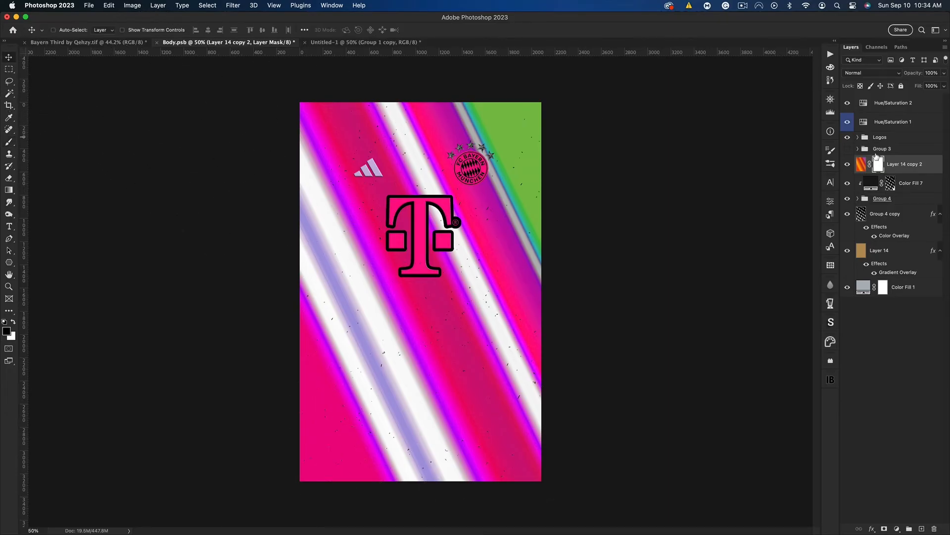
pyautogui.press('super+i')
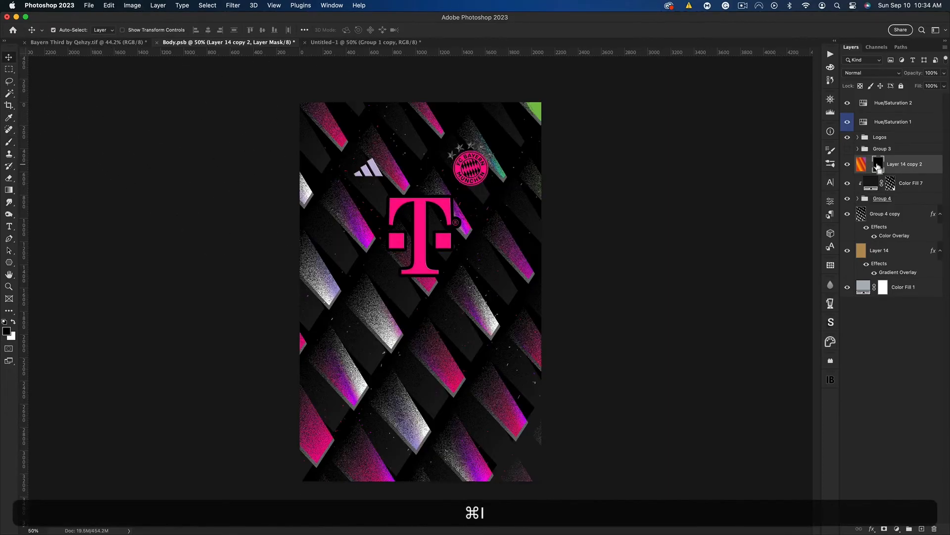
# Scale Layer 14 copy 2 and its mask from the centre to about 176% and apply the layer mask
pyautogui.press('super+t')
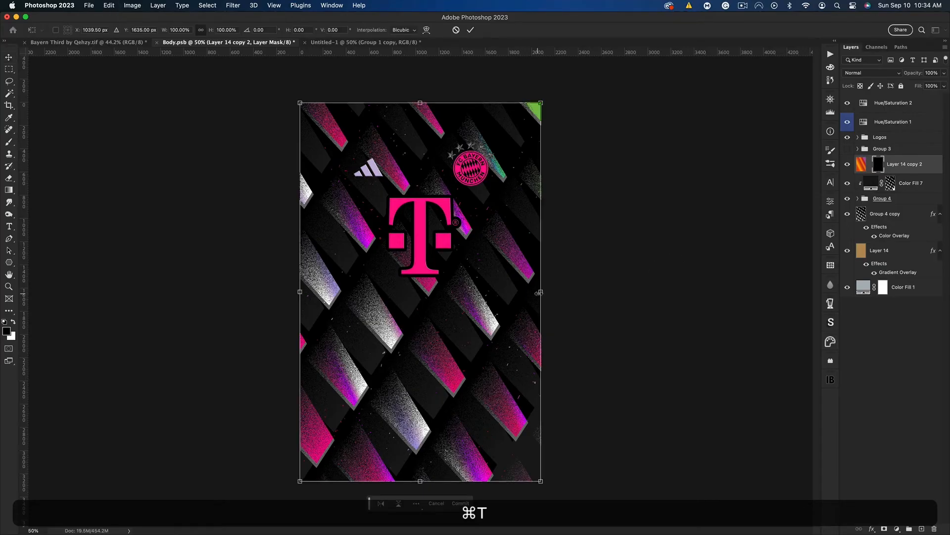
pyautogui.moveTo(544, 292); pyautogui.dragTo(635, 284)
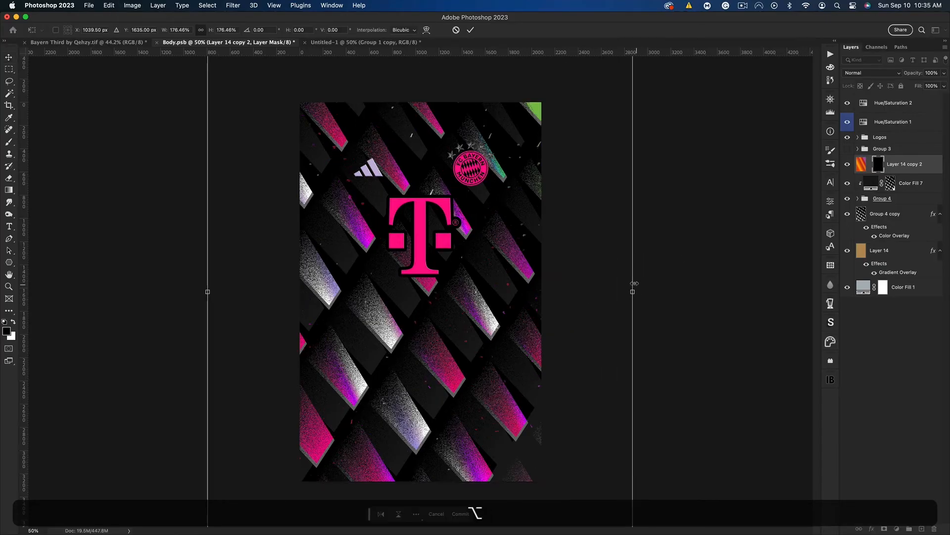
pyautogui.press('Return')
pyautogui.rightClick(879, 165)
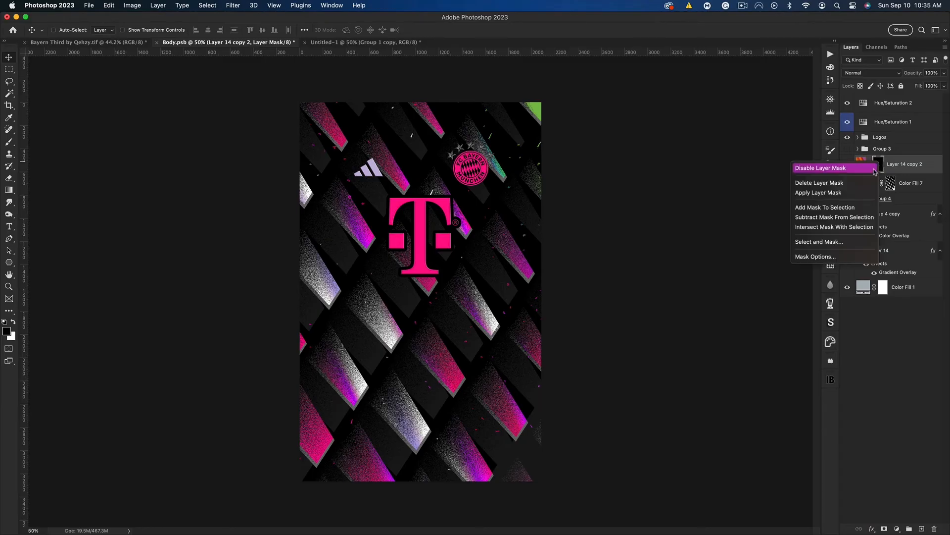
pyautogui.click(841, 196)
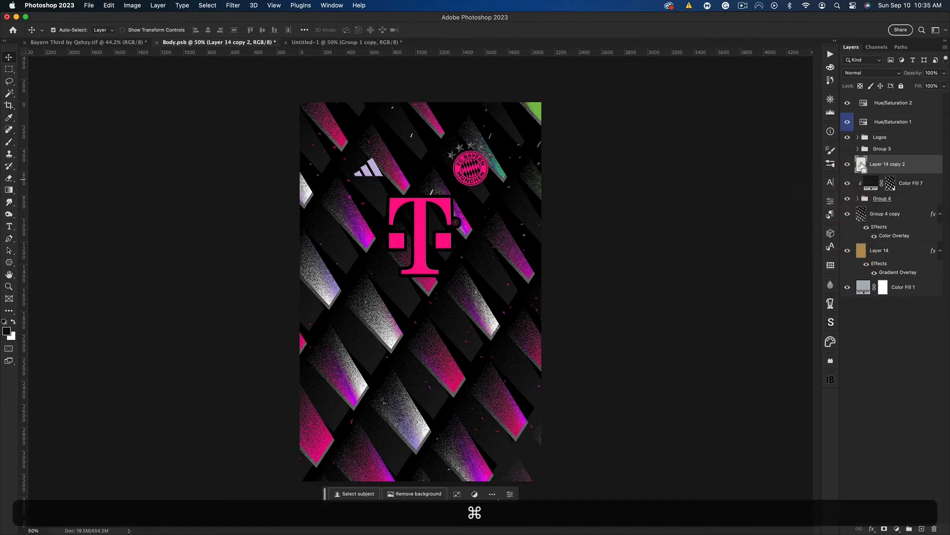
# Load the specks of Layer 14 copy 2 as a selection and contract it by 2 pixels
pyautogui.click(208, 6)
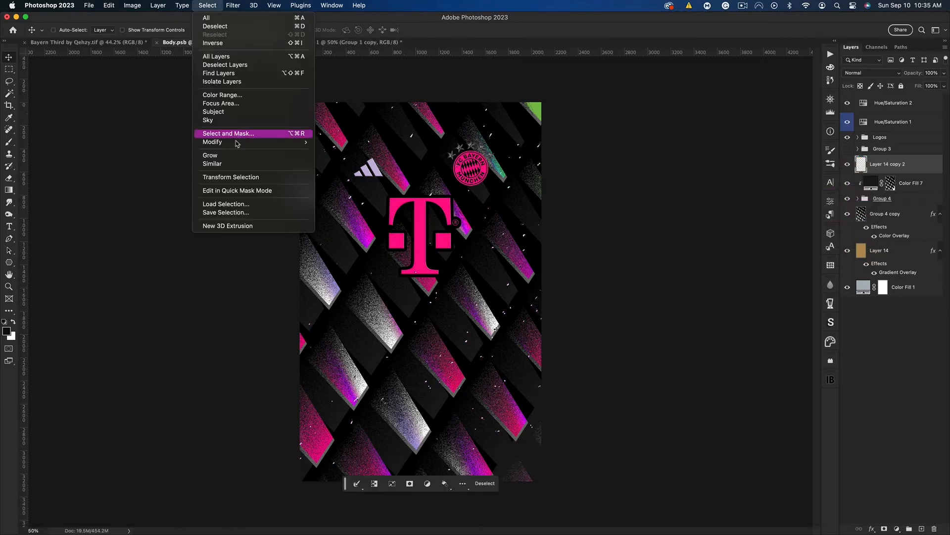
pyautogui.moveTo(292, 142)
pyautogui.click(352, 167)
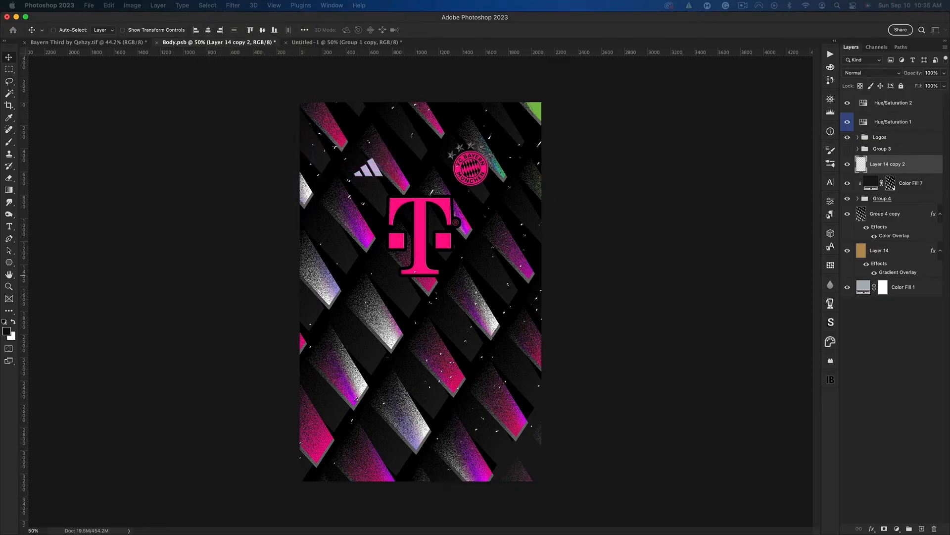
pyautogui.write('2')
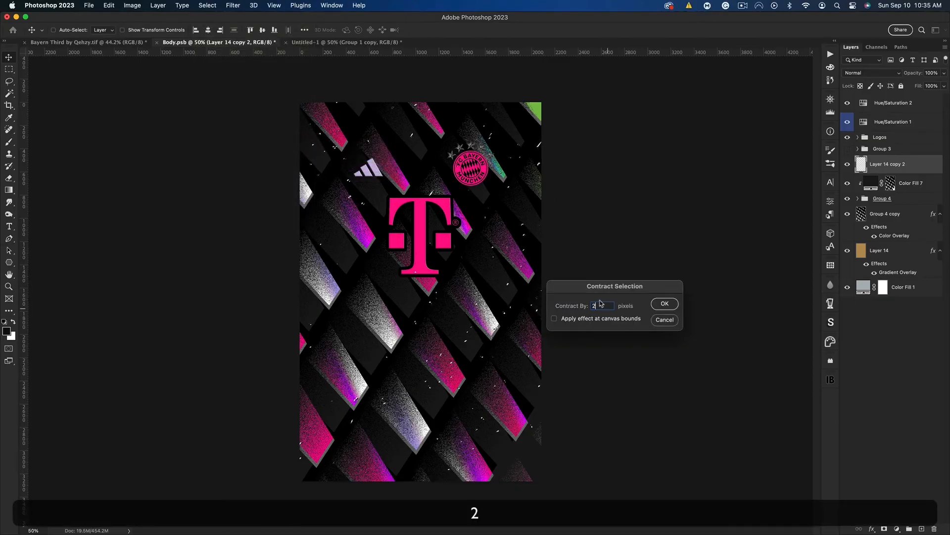
pyautogui.click(666, 304)
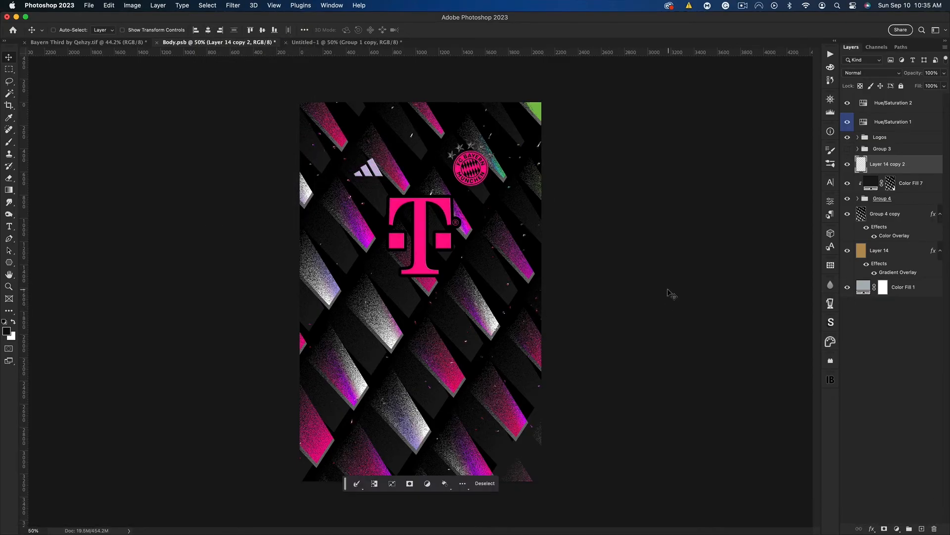
# Mask Layer 14 copy 2 with the contracted selection and duplicate the masked layer
pyautogui.click(883, 528)
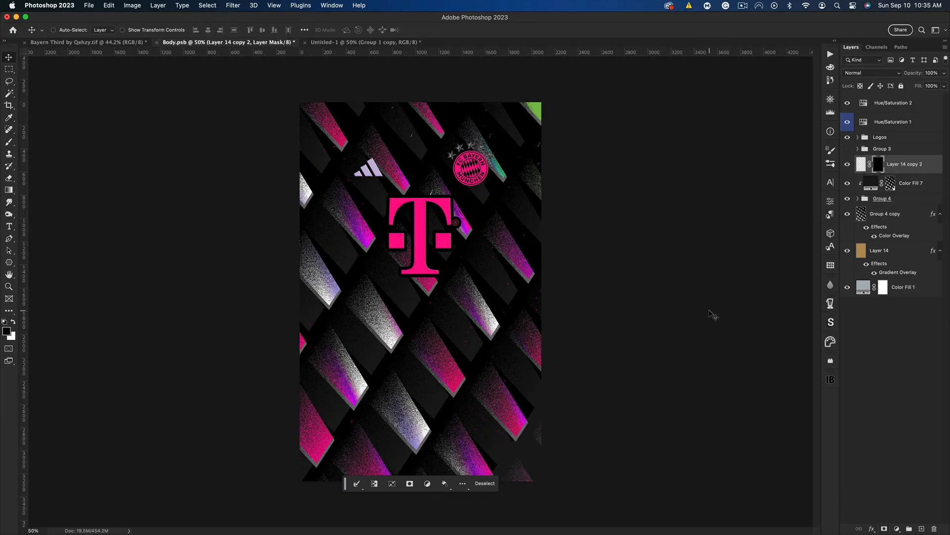
pyautogui.press('super')
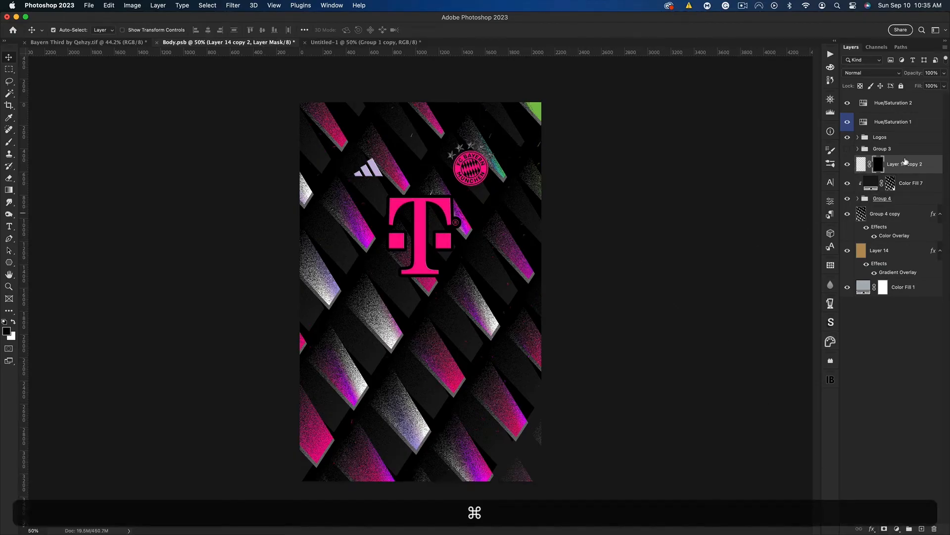
pyautogui.press('super+j')
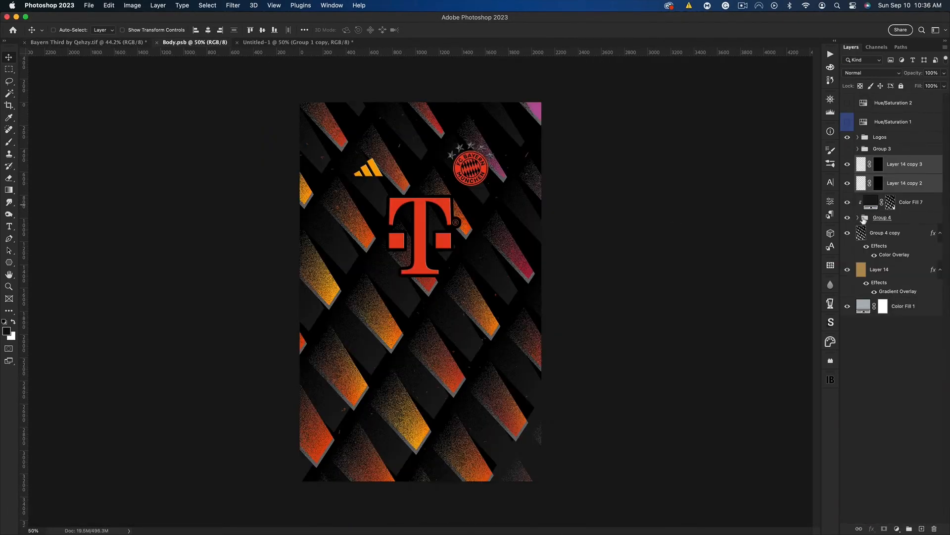
# Darken the Color Overlay of Group 4 copy to #3b3b3b and save the body artwork
pyautogui.doubleClick(909, 240)
pyautogui.click(618, 366)
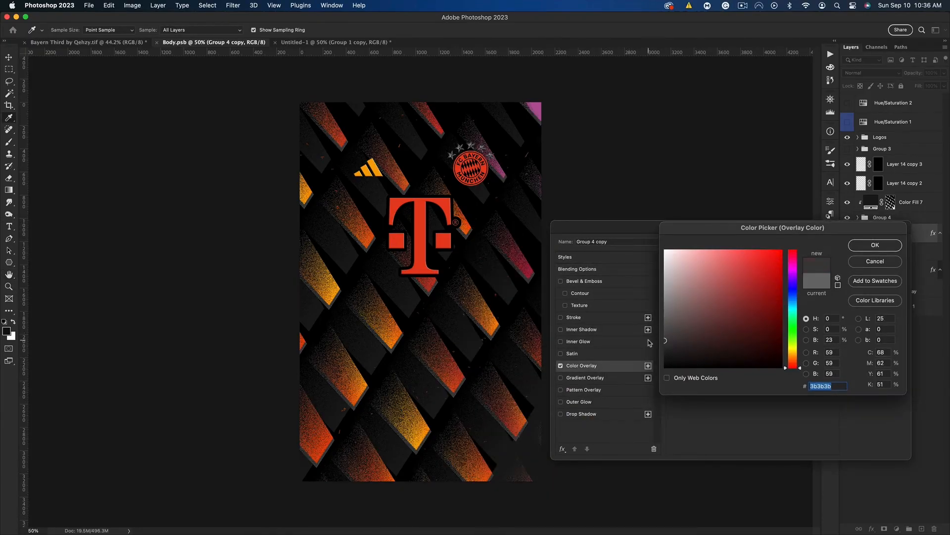
pyautogui.click(876, 245)
pyautogui.click(876, 242)
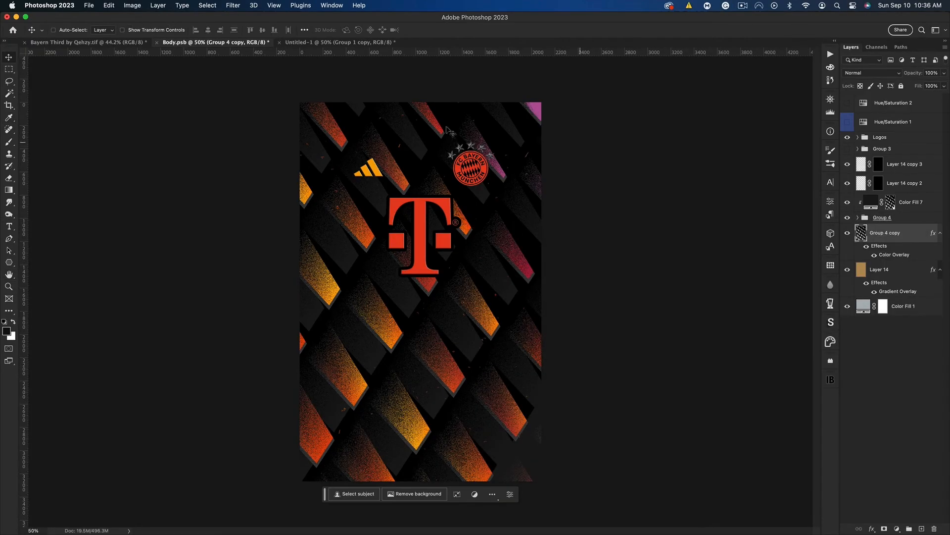
pyautogui.press('super+s')
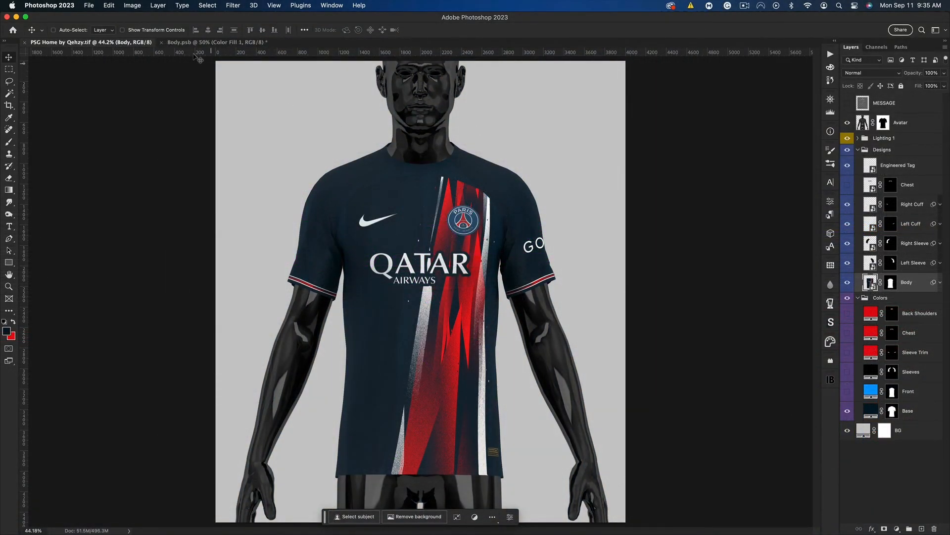
# In the PSG Body.psb, draw a closed triangular Pen path below the sponsor and add a new layer above Color Fill 1
pyautogui.click(188, 44)
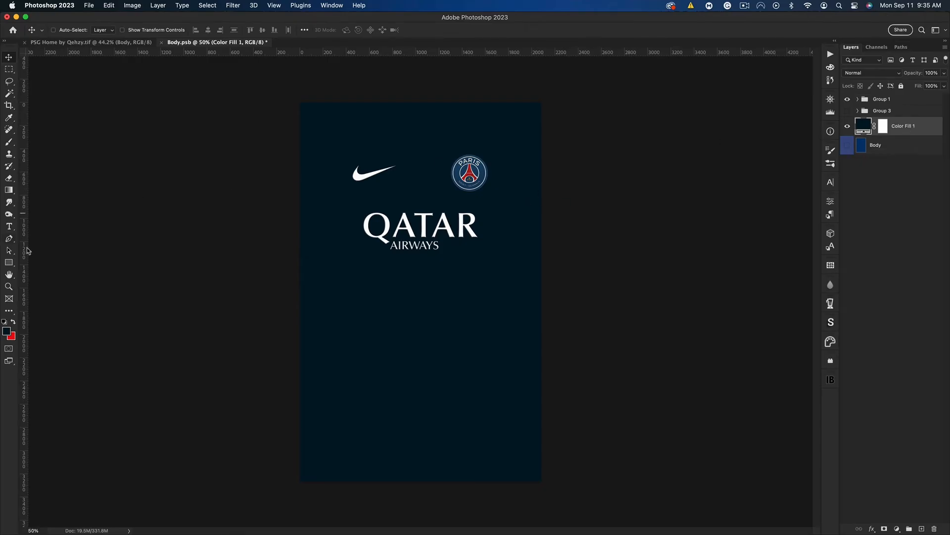
pyautogui.click(9, 239)
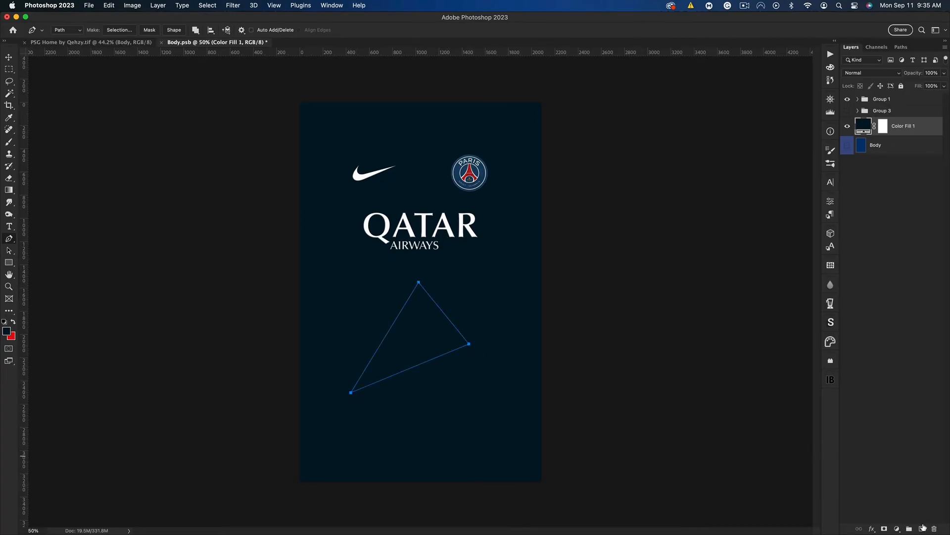
pyautogui.click(924, 528)
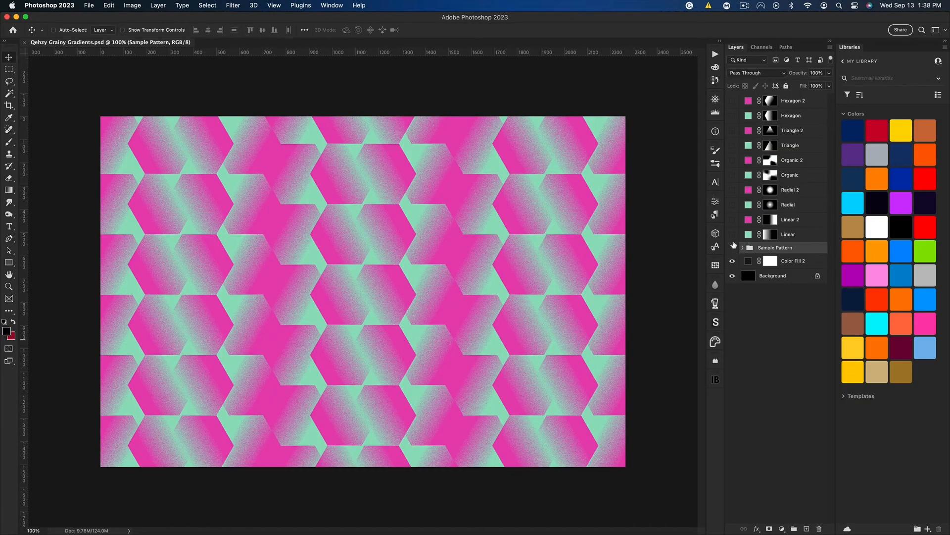
# In Qehzy Grainy Gradients.psd, hide Sample Pattern and preview the hexagon, triangle, organic, radial and linear gradient layers one by one
pyautogui.click(733, 246)
pyautogui.click(732, 101)
pyautogui.click(733, 102)
pyautogui.click(731, 117)
pyautogui.click(731, 116)
pyautogui.click(733, 131)
pyautogui.click(733, 131)
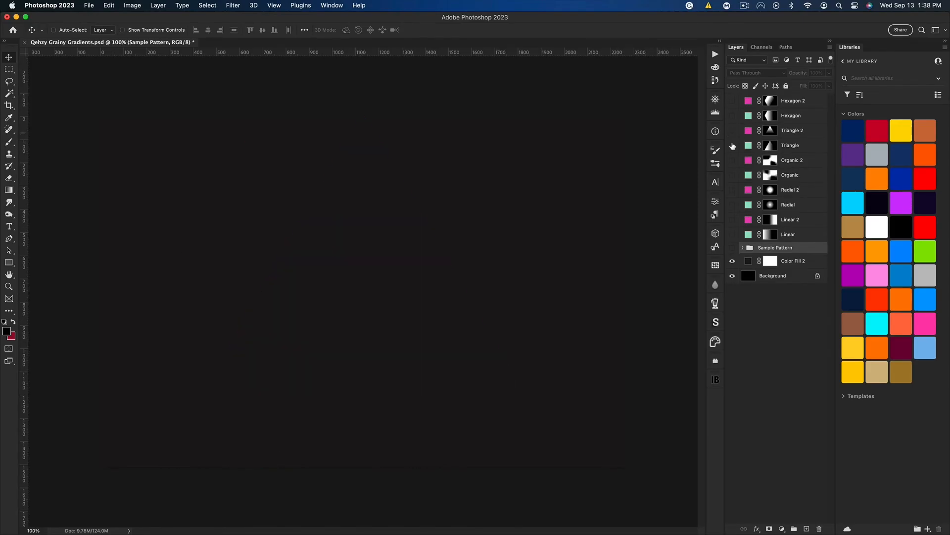
pyautogui.click(732, 145)
pyautogui.click(733, 145)
pyautogui.click(732, 160)
pyautogui.click(733, 160)
pyautogui.click(733, 175)
pyautogui.click(733, 175)
pyautogui.click(732, 190)
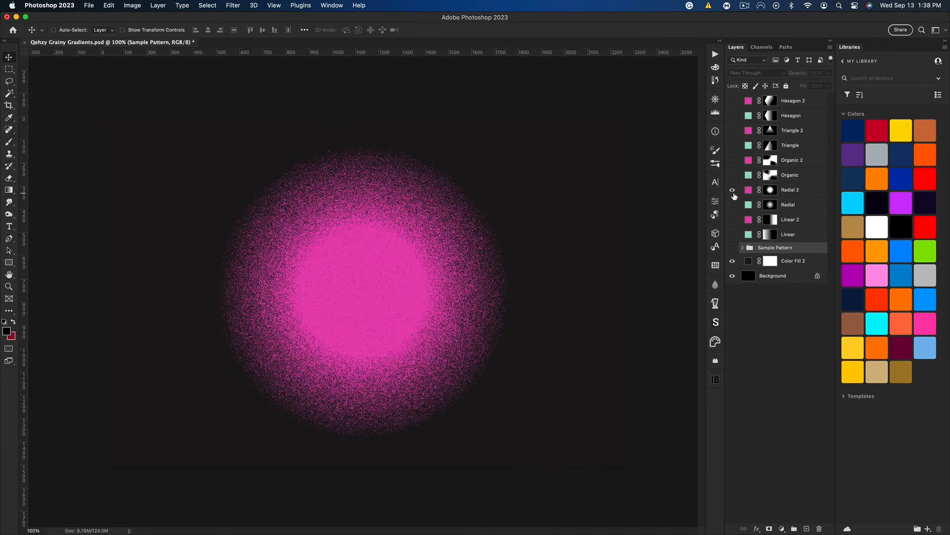
pyautogui.click(732, 189)
pyautogui.click(732, 204)
pyautogui.click(733, 204)
pyautogui.click(733, 219)
pyautogui.click(732, 220)
# Back in Body.psb, fill the triangular path with white on Layer 2 and delete the path
pyautogui.rightClick(483, 297)
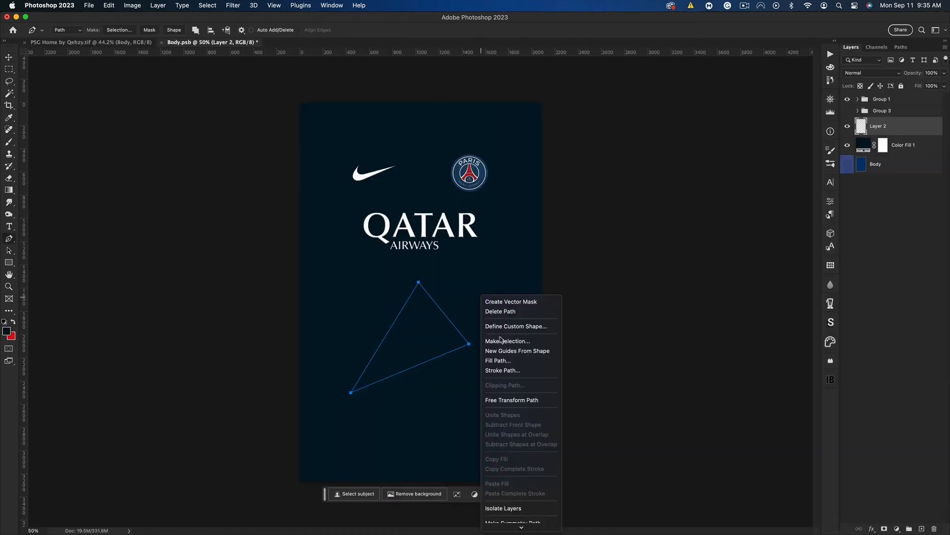
pyautogui.click(497, 361)
pyautogui.click(731, 265)
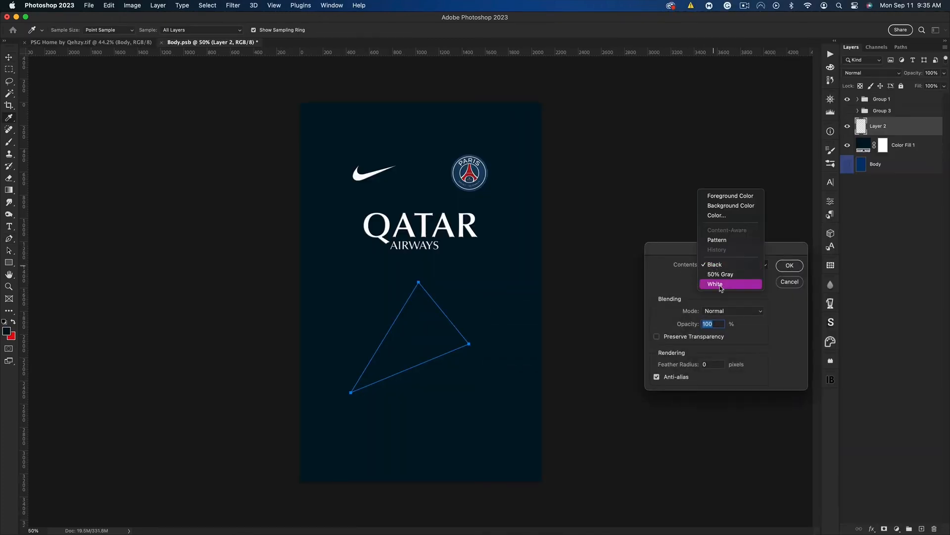
pyautogui.click(720, 287)
pyautogui.click(790, 265)
pyautogui.rightClick(470, 292)
pyautogui.click(539, 276)
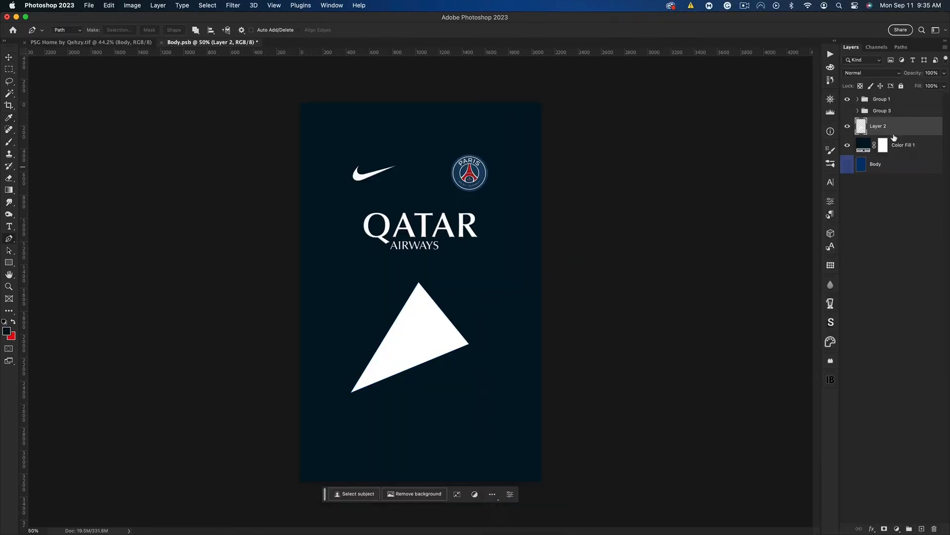
# Add a Gradient Overlay to Layer 2 using the foreground-to-transparent preset, with the starting color stop sampled as the red background color
pyautogui.doubleClick(900, 130)
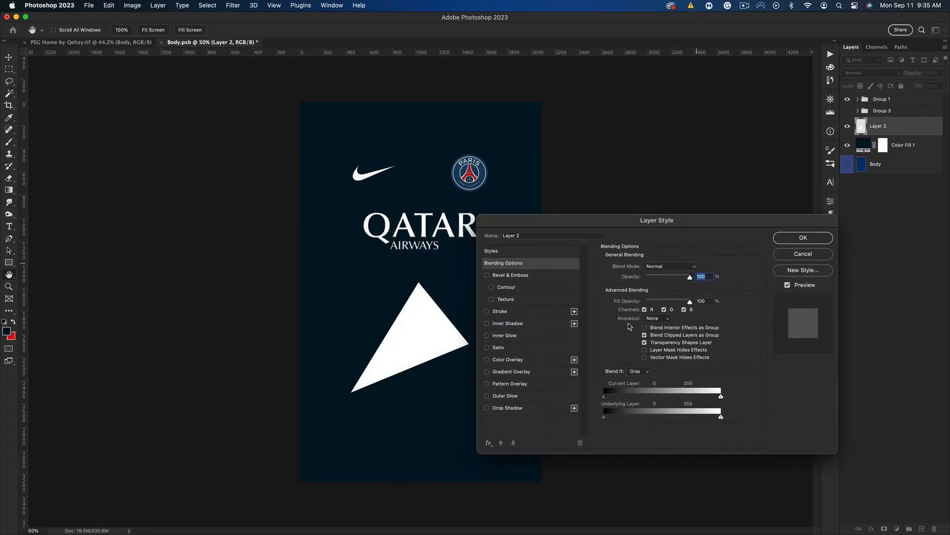
pyautogui.click(511, 371)
pyautogui.click(663, 289)
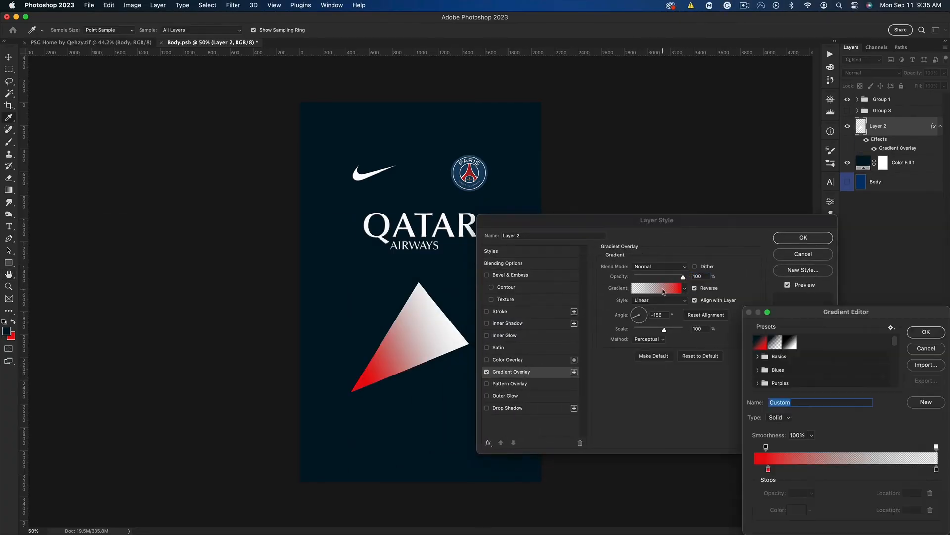
pyautogui.click(776, 342)
pyautogui.doubleClick(755, 469)
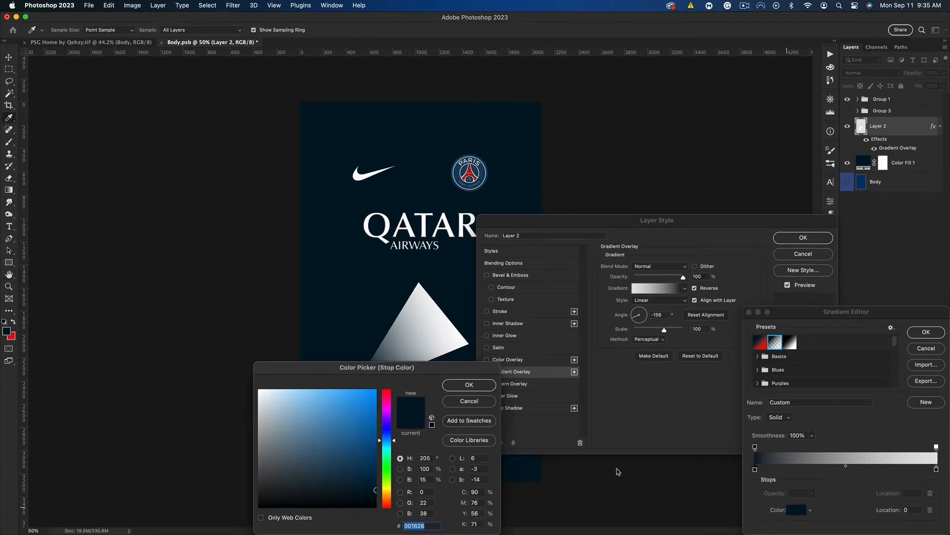
pyautogui.click(12, 338)
pyautogui.moveTo(370, 369); pyautogui.dragTo(435, 342)
pyautogui.click(537, 355)
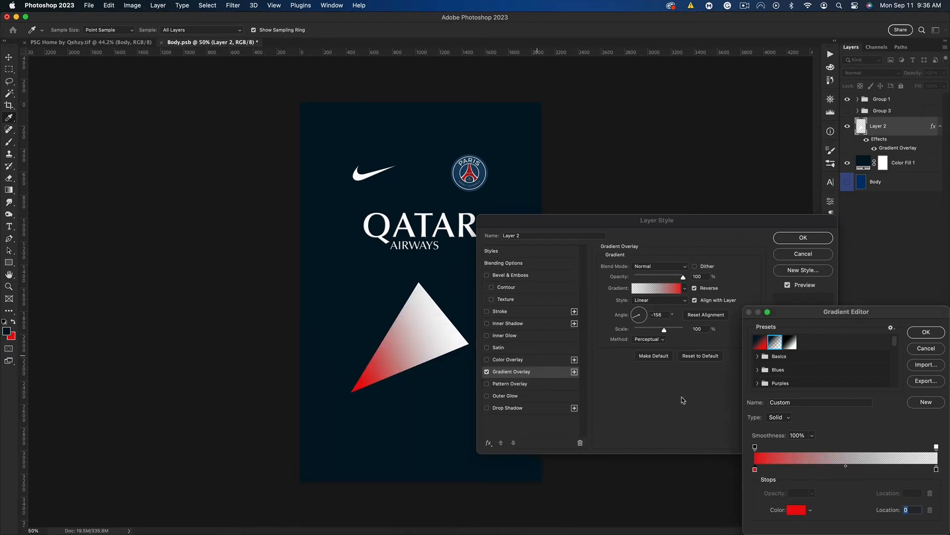
# Move the gradient's starting opacity and red color stops inward to location 5 and apply the overlay
pyautogui.moveTo(756, 447); pyautogui.dragTo(764, 447)
pyautogui.click(768, 469)
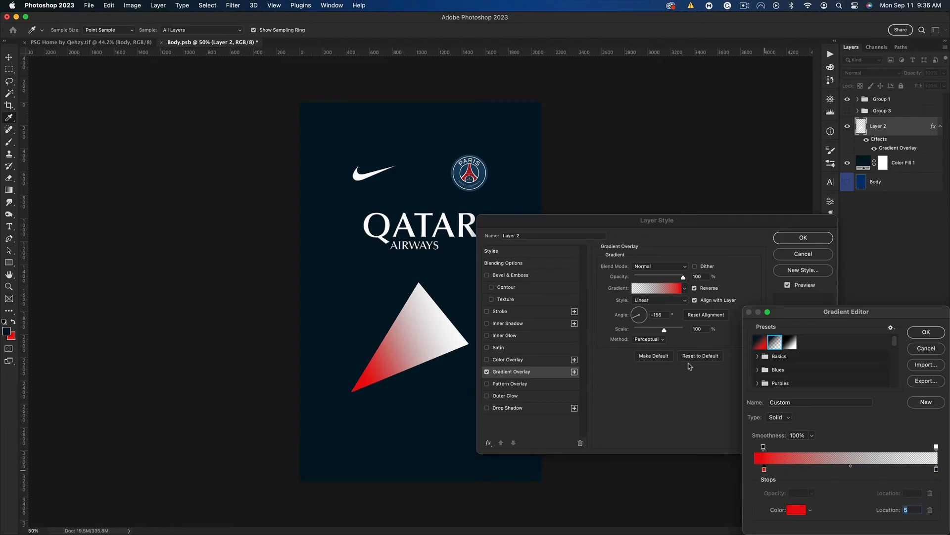
pyautogui.click(928, 332)
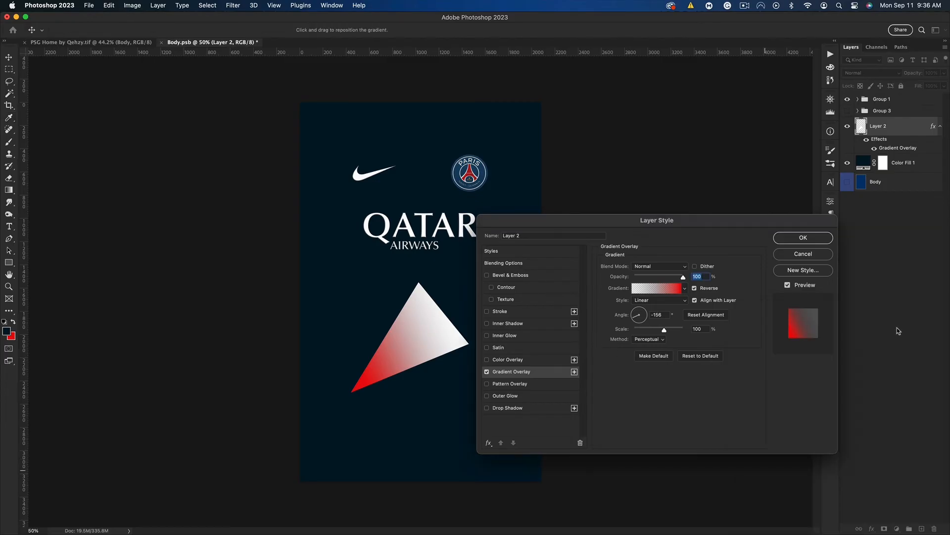
pyautogui.click(804, 238)
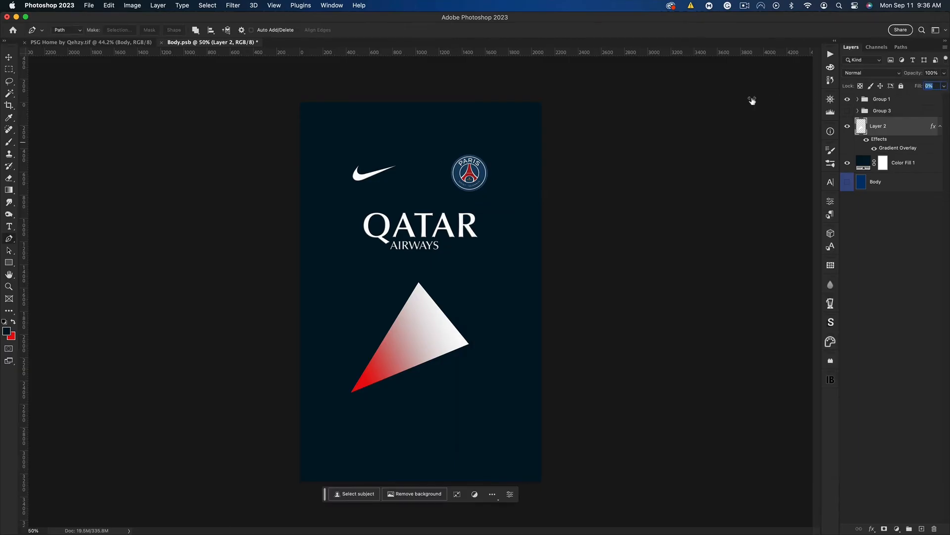
# Set Layer 2's Fill to 0% and rasterize its layer style
pyautogui.press('Return')
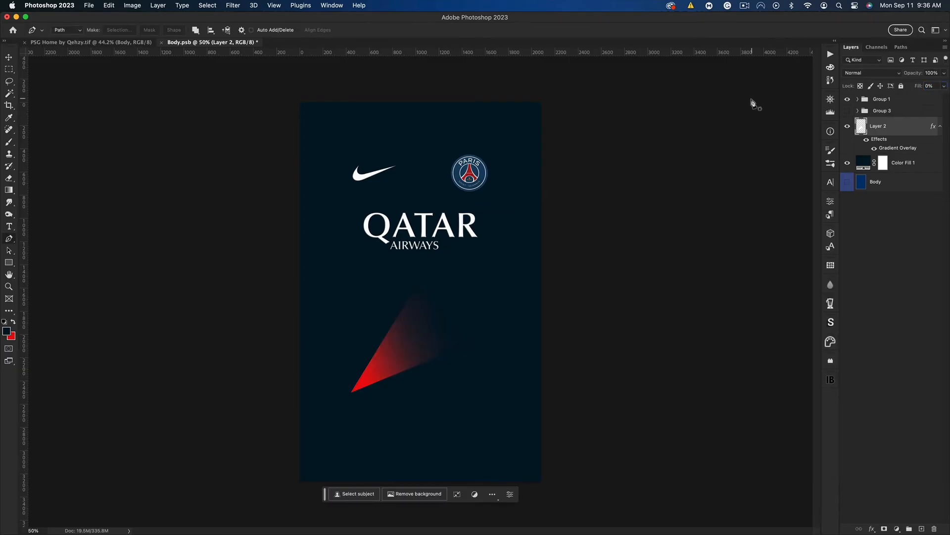
pyautogui.rightClick(908, 121)
pyautogui.click(850, 275)
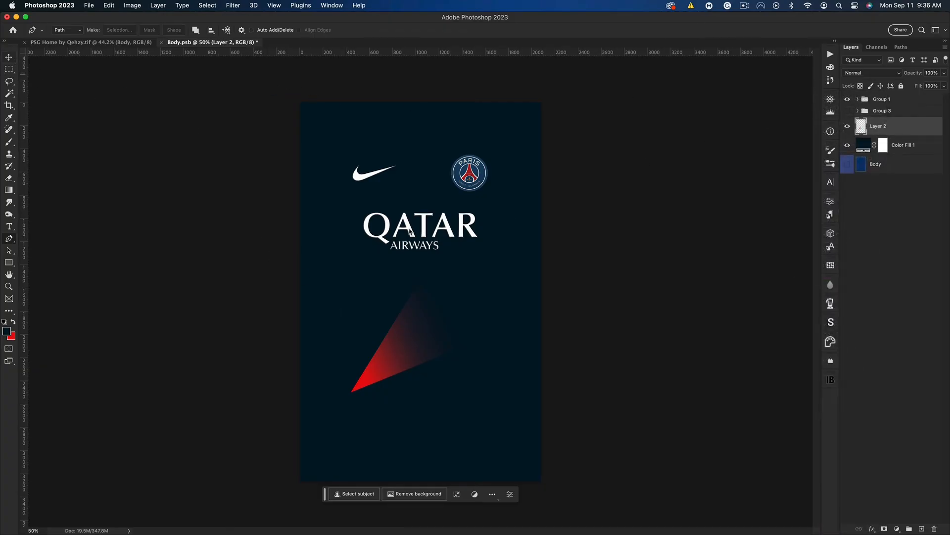
# Rotate the red gradient triangle and move it up to just below the sponsor
pyautogui.press('cmd+t')
pyautogui.moveTo(488, 324); pyautogui.dragTo(374, 258)
pyautogui.moveTo(424, 337); pyautogui.dragTo(421, 286)
pyautogui.press('Return')
pyautogui.press('cmd+j')
pyautogui.press('cmd+z')
# Stretch the triangle wider and distort it by pulling its top-right and bottom-left corners outward
pyautogui.press('super+t')
pyautogui.moveTo(457, 262); pyautogui.dragTo(471, 259)
pyautogui.moveTo(469, 196); pyautogui.dragTo(515, 208)
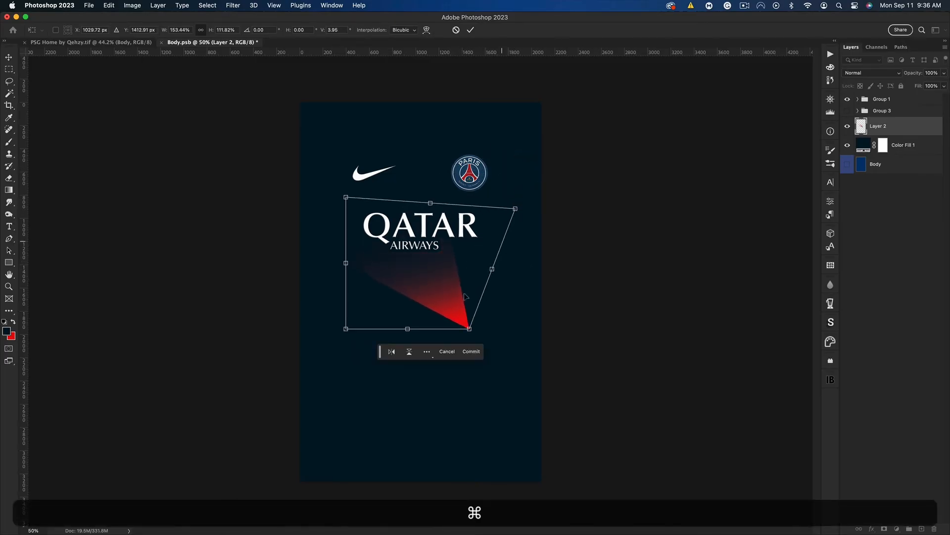
pyautogui.moveTo(345, 328); pyautogui.dragTo(329, 336)
pyautogui.press('super+Return')
# Duplicate the triangle and rotate the copy to form a pair on the shirt's left side
pyautogui.moveTo(465, 305); pyautogui.dragTo(300, 306)
pyautogui.press('super+t')
pyautogui.moveTo(348, 244); pyautogui.dragTo(370, 197)
pyautogui.press('Return')
# Duplicate both triangles, move the copies below the first pair and rotate them about -107°
pyautogui.keyDown('shift'); pyautogui.click(891, 143); pyautogui.keyUp('shift')
pyautogui.press('super+j')
pyautogui.moveTo(431, 281); pyautogui.dragTo(454, 417)
pyautogui.press('super+t')
pyautogui.moveTo(452, 294); pyautogui.dragTo(348, 208)
pyautogui.moveTo(392, 279); pyautogui.dragTo(410, 267)
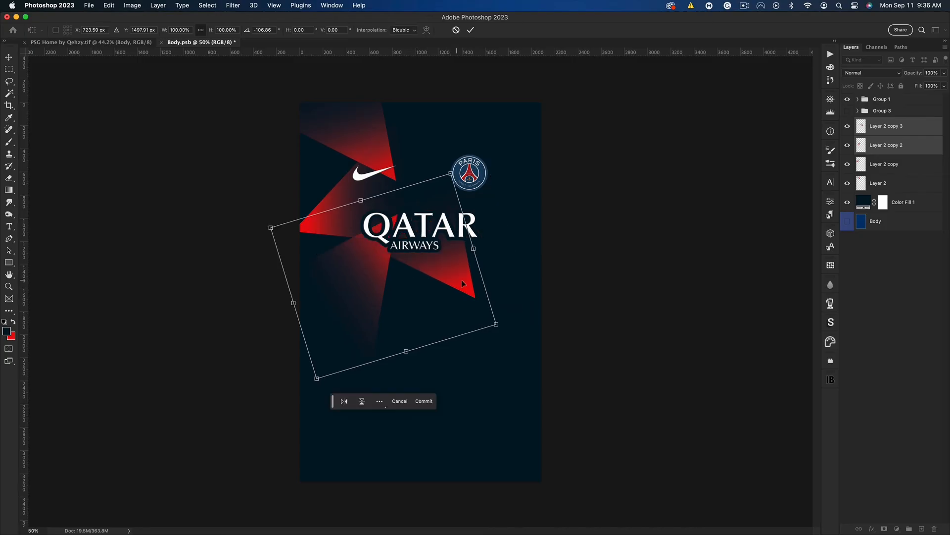
pyautogui.press('Return')
# Duplicate all four triangles, move the copies to the shirt's lower half and rotate them about 82°
pyautogui.click(894, 130)
pyautogui.keyDown('shift'); pyautogui.click(893, 185); pyautogui.keyUp('shift')
pyautogui.press('super+j')
pyautogui.moveTo(404, 169); pyautogui.dragTo(431, 334)
pyautogui.press('super+t')
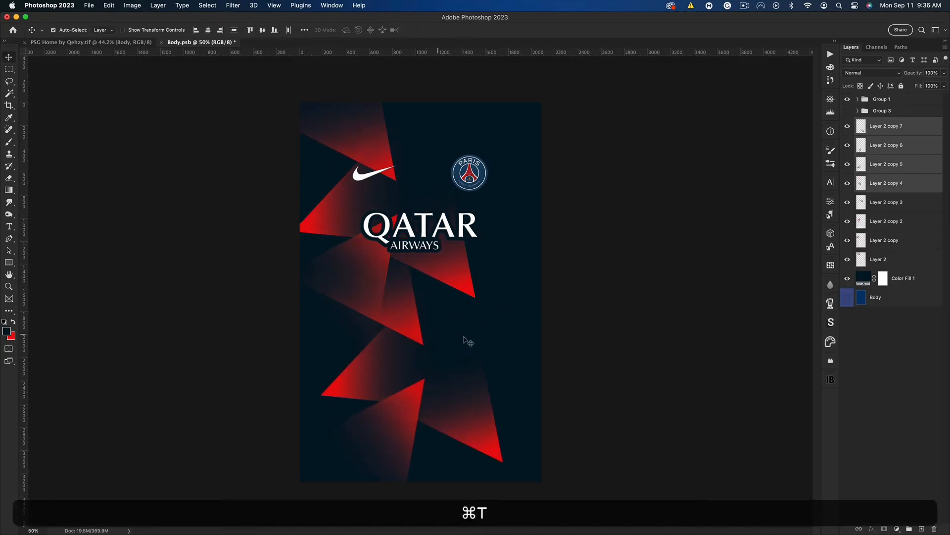
pyautogui.moveTo(516, 358); pyautogui.dragTo(406, 413)
pyautogui.moveTo(441, 378); pyautogui.dragTo(410, 395)
pyautogui.press('Return')
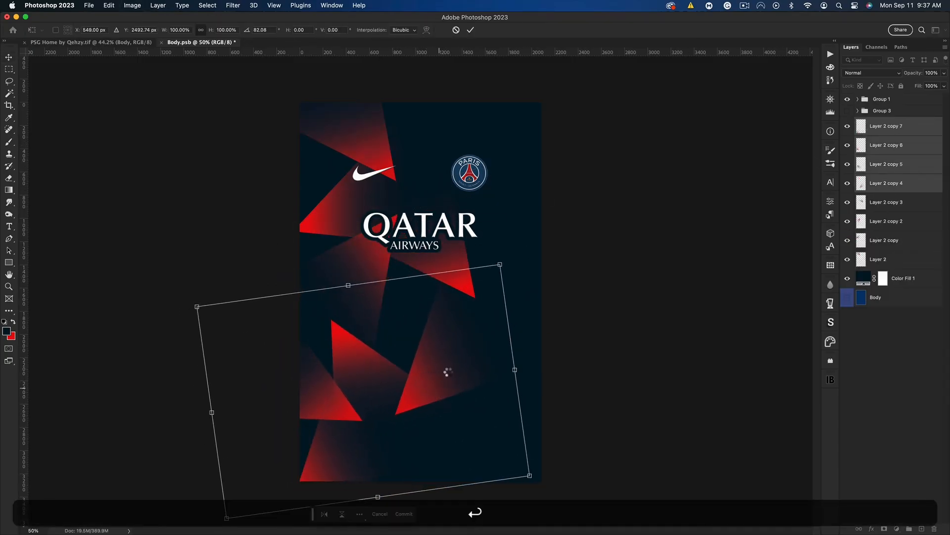
# Duplicate the four lower triangles into the shirt's upper right area and toggle individual copies to identify them
pyautogui.press('super+j')
pyautogui.moveTo(501, 333); pyautogui.dragTo(545, 152)
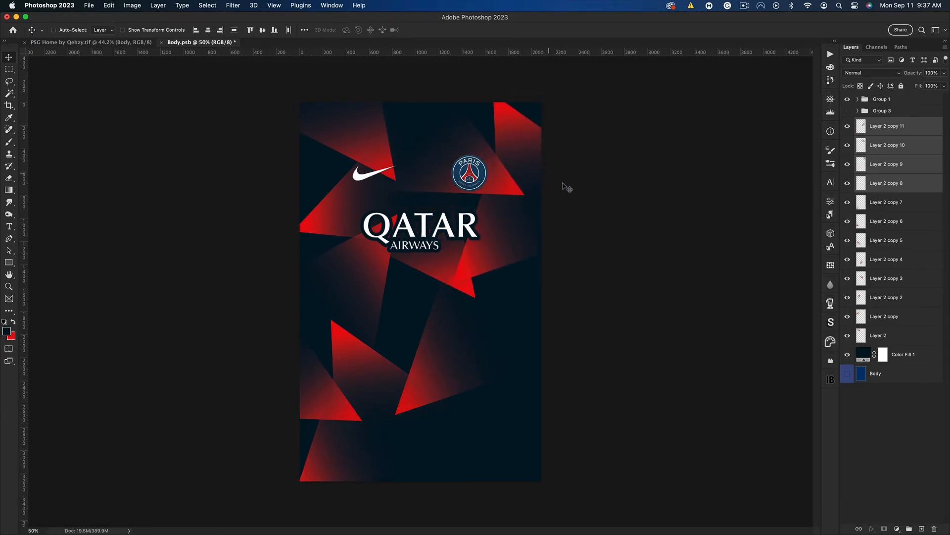
pyautogui.click(847, 131)
pyautogui.click(846, 131)
pyautogui.click(847, 165)
pyautogui.click(848, 165)
pyautogui.click(847, 145)
pyautogui.click(847, 145)
# Rotate Layer 2 copy 10 and position it behind the PSG crest
pyautogui.click(886, 145)
pyautogui.press('super+t')
pyautogui.moveTo(539, 197); pyautogui.dragTo(352, 206)
pyautogui.moveTo(401, 150); pyautogui.dragTo(467, 198)
pyautogui.moveTo(543, 216); pyautogui.dragTo(564, 180)
pyautogui.moveTo(498, 189); pyautogui.dragTo(491, 161)
pyautogui.press('Return')
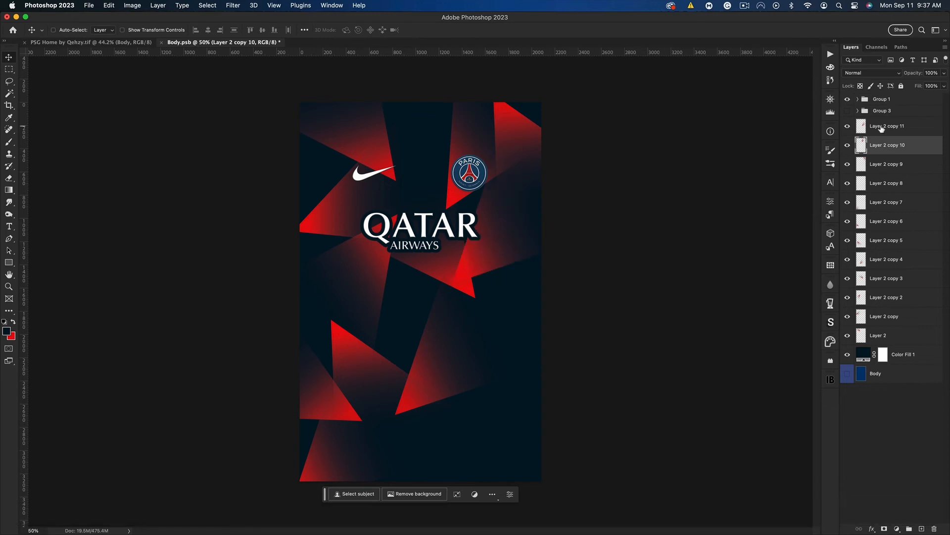
# Rotate Layer 2 copy 11 by 165° and move it toward the sponsor, just below the crest
pyautogui.click(881, 133)
pyautogui.press('super+t')
pyautogui.moveTo(632, 218); pyautogui.dragTo(320, 238)
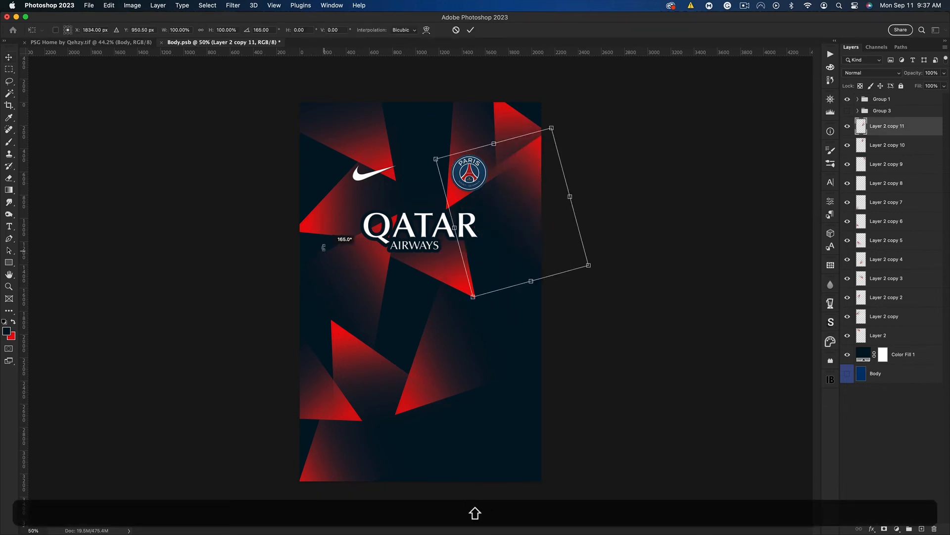
pyautogui.moveTo(517, 225); pyautogui.dragTo(469, 250)
pyautogui.press('Return')
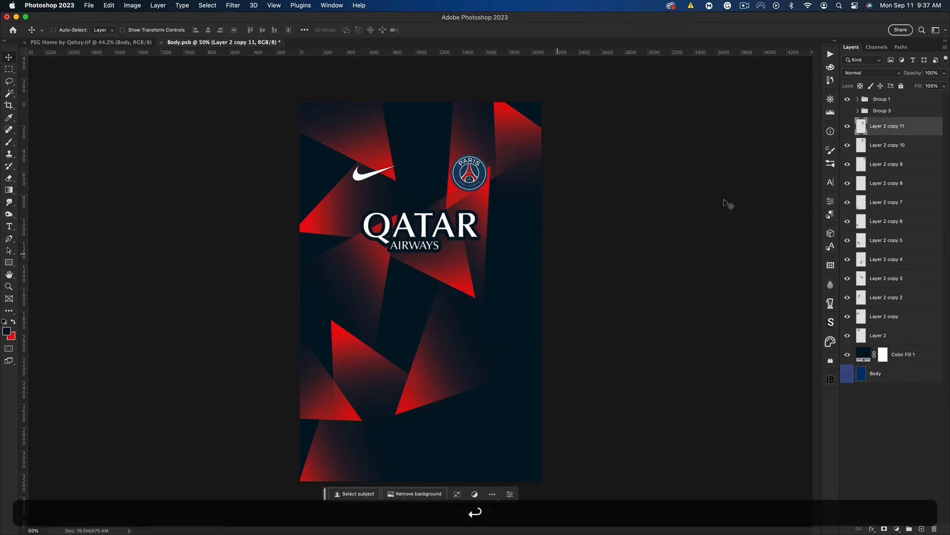
# Move the triangle under the sponsor down and left, and shift the lower central triangle slightly to the right
pyautogui.click(846, 165)
pyautogui.click(847, 184)
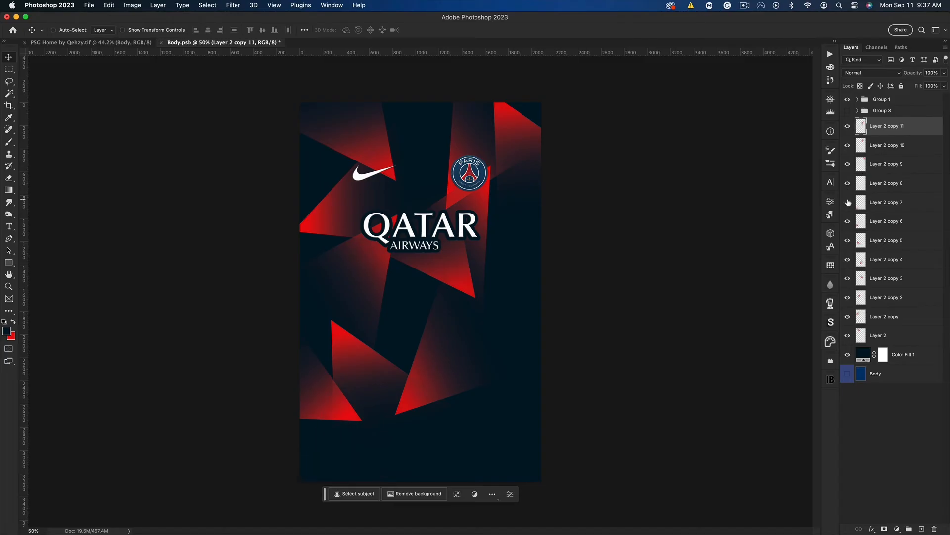
pyautogui.moveTo(459, 281)
pyautogui.mouseDown()
pyautogui.moveTo(454, 289)
pyautogui.moveTo(480, 295)
pyautogui.moveTo(457, 285)
pyautogui.mouseUp()
pyautogui.moveTo(406, 261); pyautogui.dragTo(393, 287)
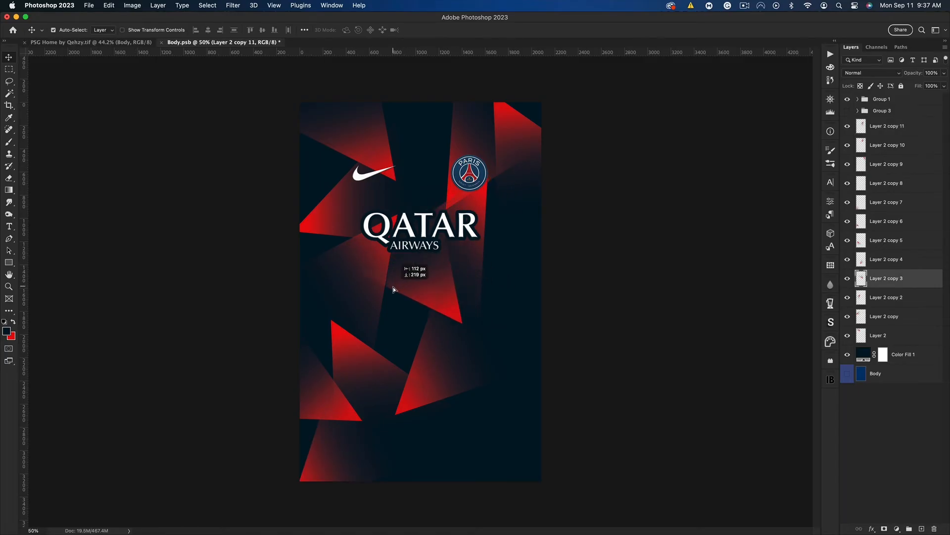
pyautogui.moveTo(428, 398); pyautogui.dragTo(468, 390)
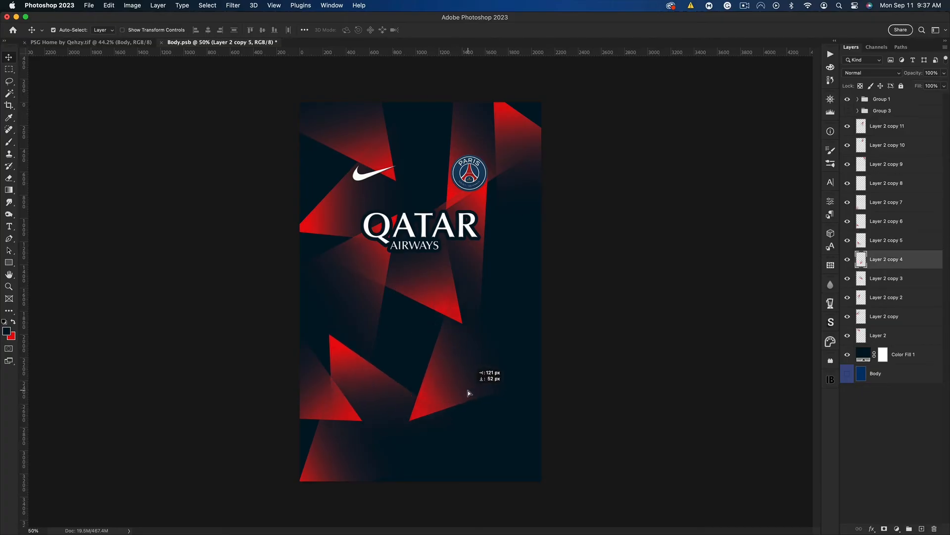
# Move the upper right triangle down along the shirt's right edge and the triangle above the Nike logo to the right
pyautogui.moveTo(525, 129); pyautogui.dragTo(542, 170)
pyautogui.click(65, 34)
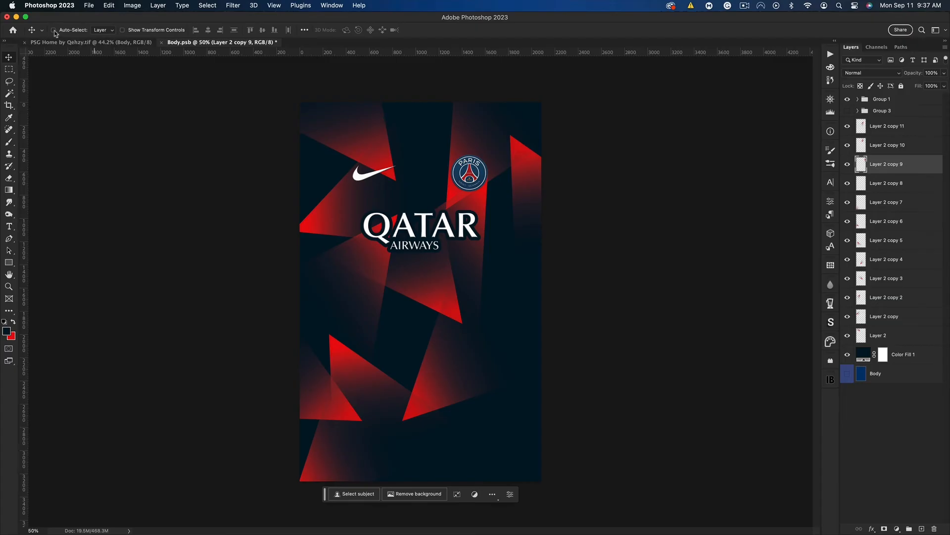
pyautogui.click(54, 30)
pyautogui.moveTo(389, 148); pyautogui.dragTo(410, 148)
# Duplicate Layer 2 copy 8 through copy 11 and move the duplicates down to the shirt's lower right area
pyautogui.click(897, 127)
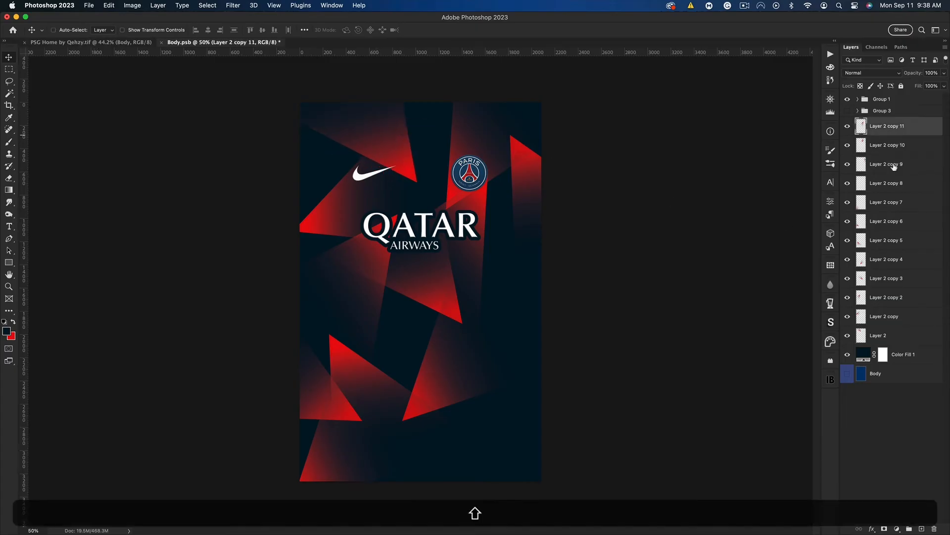
pyautogui.keyDown('shift'); pyautogui.click(894, 187); pyautogui.keyUp('shift')
pyautogui.press('super+j')
pyautogui.moveTo(486, 169); pyautogui.dragTo(476, 391)
# Rotate and fit Layer 2 copy 12 along the shirt's right edge, and move Layer 2 copy 13 up
pyautogui.click(560, 246)
pyautogui.press('super+t')
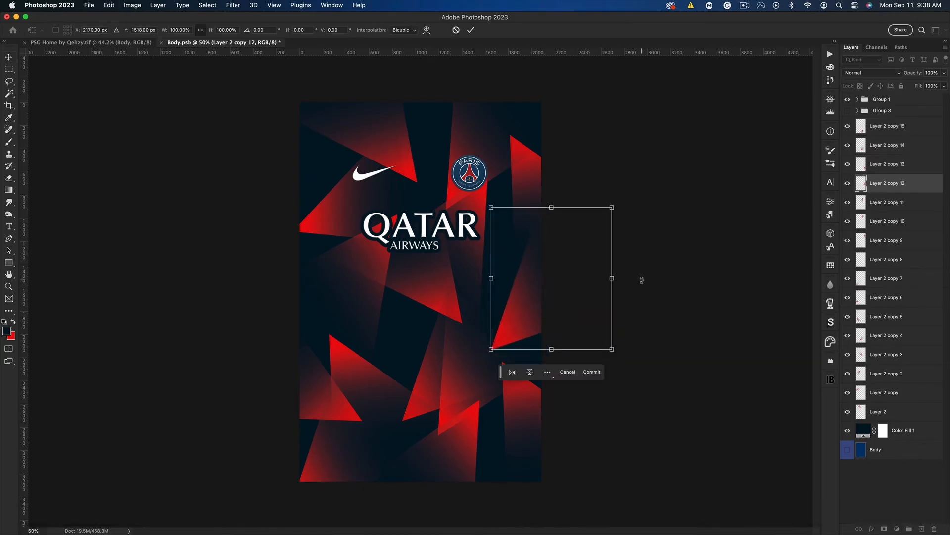
pyautogui.moveTo(641, 275); pyautogui.dragTo(507, 231)
pyautogui.moveTo(568, 306); pyautogui.dragTo(563, 263)
pyautogui.moveTo(614, 339)
pyautogui.mouseDown()
pyautogui.moveTo(624, 335)
pyautogui.moveTo(600, 340)
pyautogui.mouseUp()
pyautogui.moveTo(586, 297); pyautogui.dragTo(601, 291)
pyautogui.press('Return')
pyautogui.click(869, 170)
pyautogui.moveTo(571, 376); pyautogui.dragTo(568, 317)
# Rotate Layer 2 copy 14 into the shirt's lower right corner and shift Layer 2 copy 15 to the right
pyautogui.click(886, 146)
pyautogui.press('super+t')
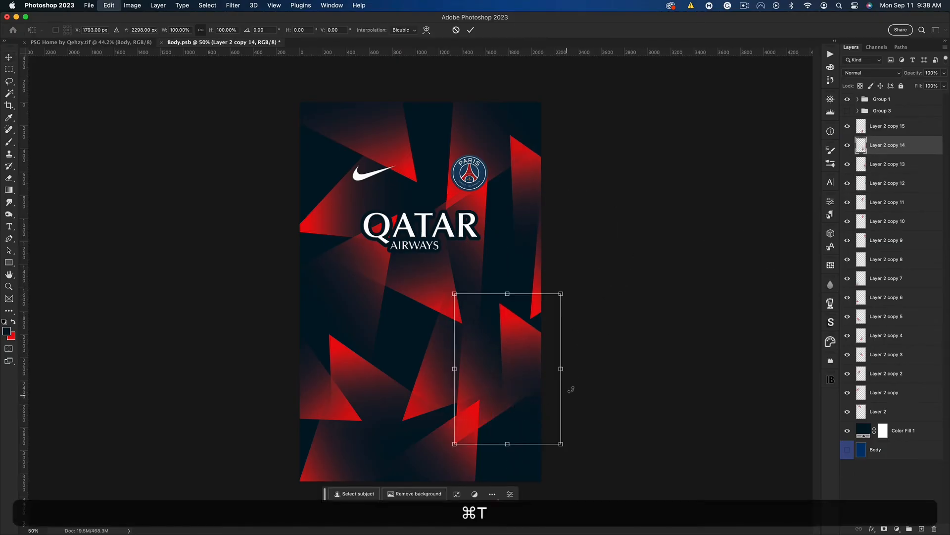
pyautogui.moveTo(570, 388); pyautogui.dragTo(538, 313)
pyautogui.moveTo(527, 385); pyautogui.dragTo(563, 437)
pyautogui.press('Return')
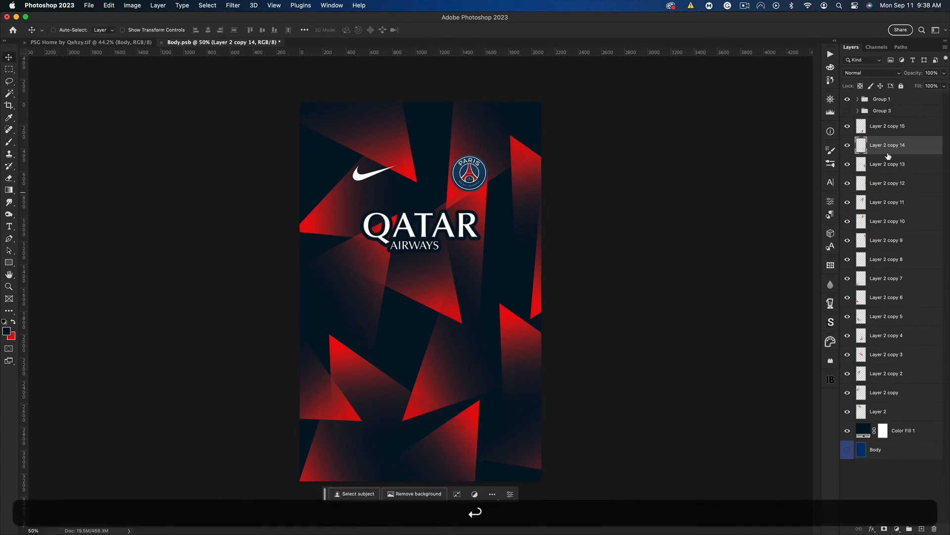
pyautogui.click(885, 127)
pyautogui.moveTo(462, 405); pyautogui.dragTo(538, 419)
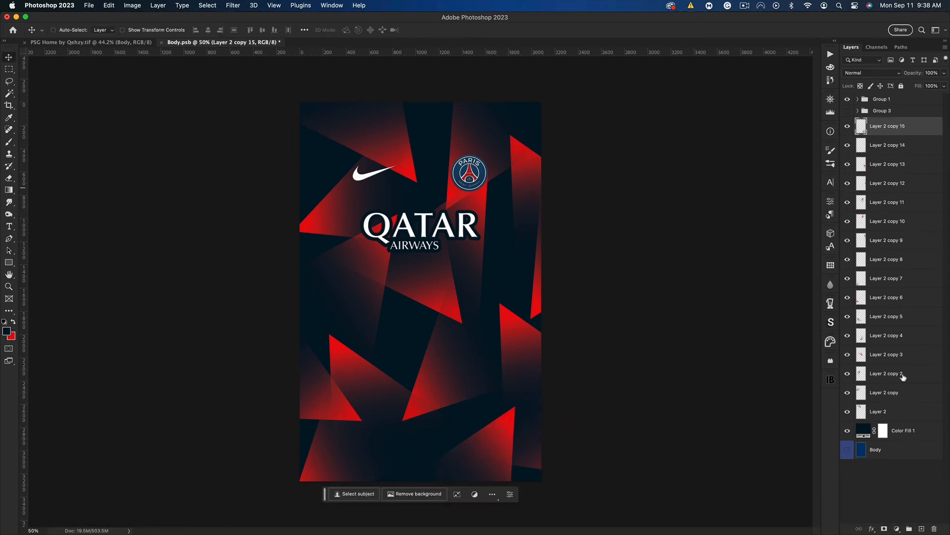
# Set all the triangle layers to Dissolve blend mode and group them
pyautogui.keyDown('shift'); pyautogui.click(904, 418); pyautogui.keyUp('shift')
pyautogui.click(863, 74)
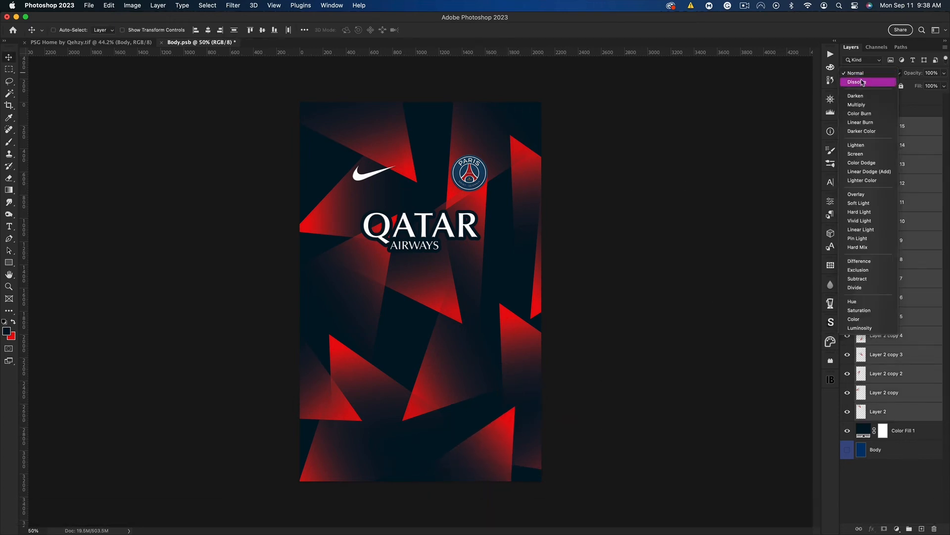
pyautogui.press('Escape')
pyautogui.press('super+g')
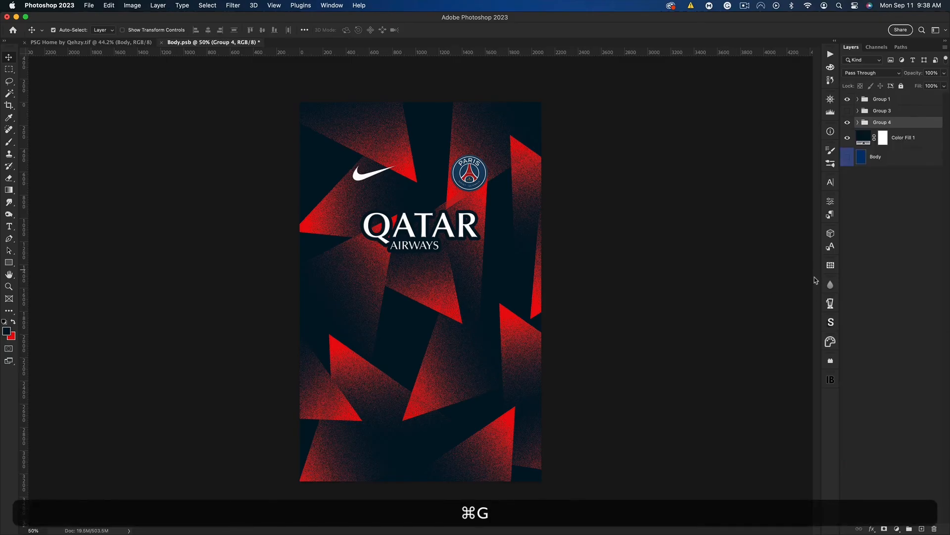
# Duplicate and merge Group 4, then copy the full canvas area of the merged layer and paste it as a new layer
pyautogui.press('super+j')
pyautogui.press('super+e')
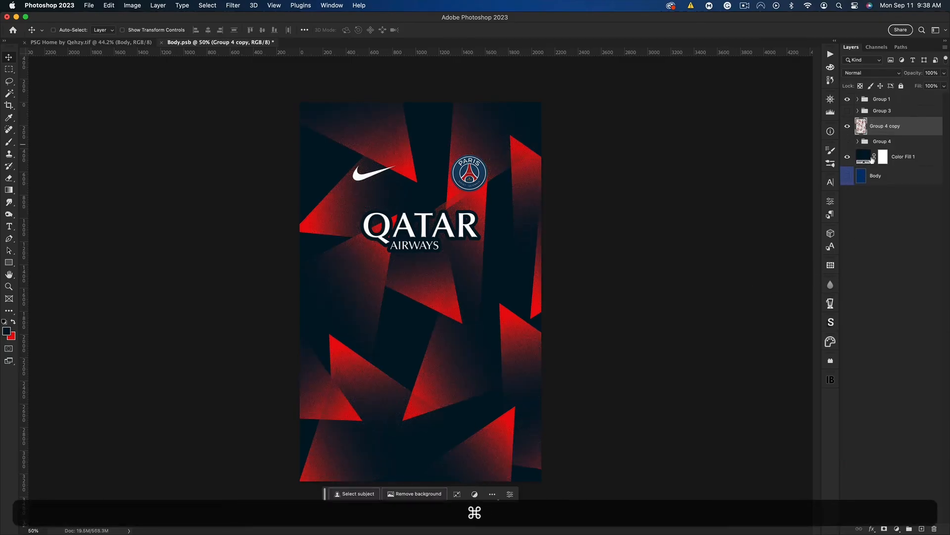
pyautogui.press('super+a')
pyautogui.press('super+c')
pyautogui.press('super+v')
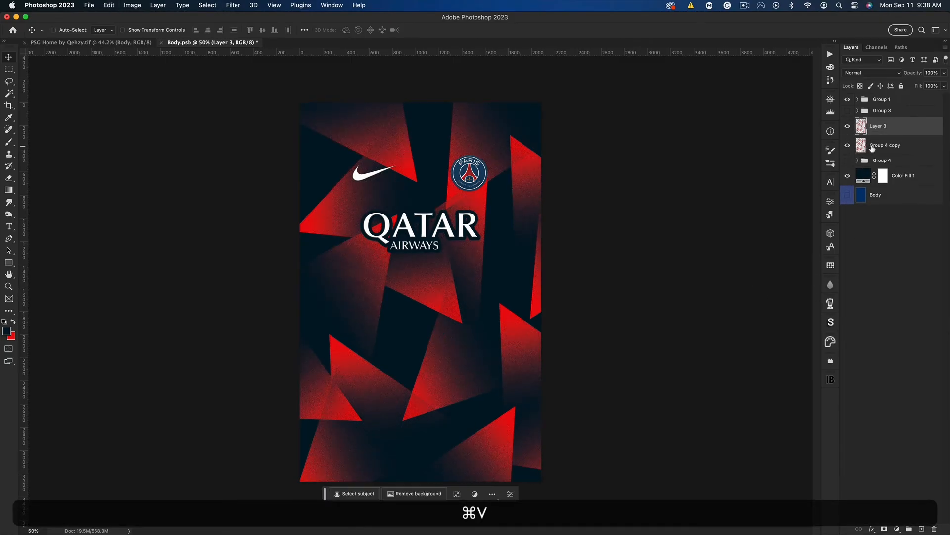
# Hide and delete the merged Group 4 copy layer
pyautogui.click(847, 145)
pyautogui.click(879, 146)
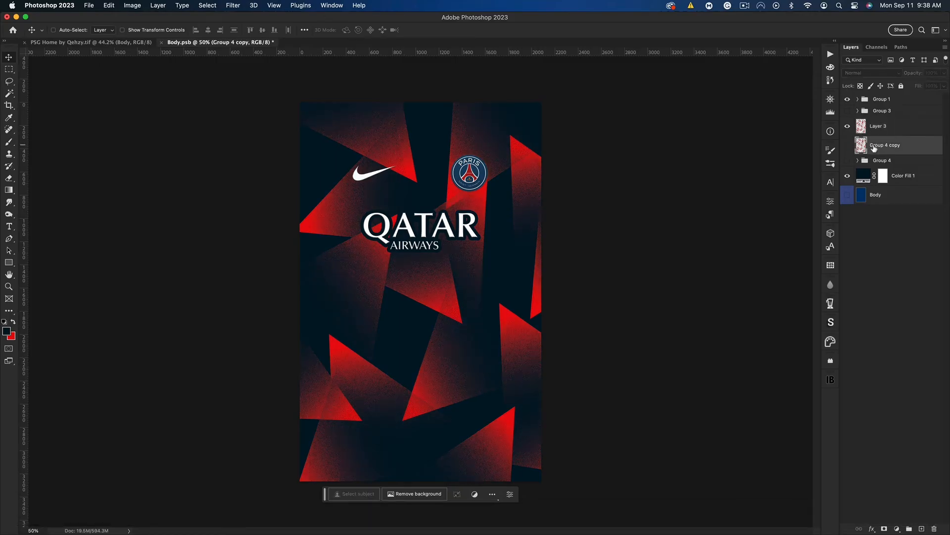
pyautogui.press('BackSpace')
# Apply Hue/Saturation to Layer 3 with Saturation at +10
pyautogui.click(864, 132)
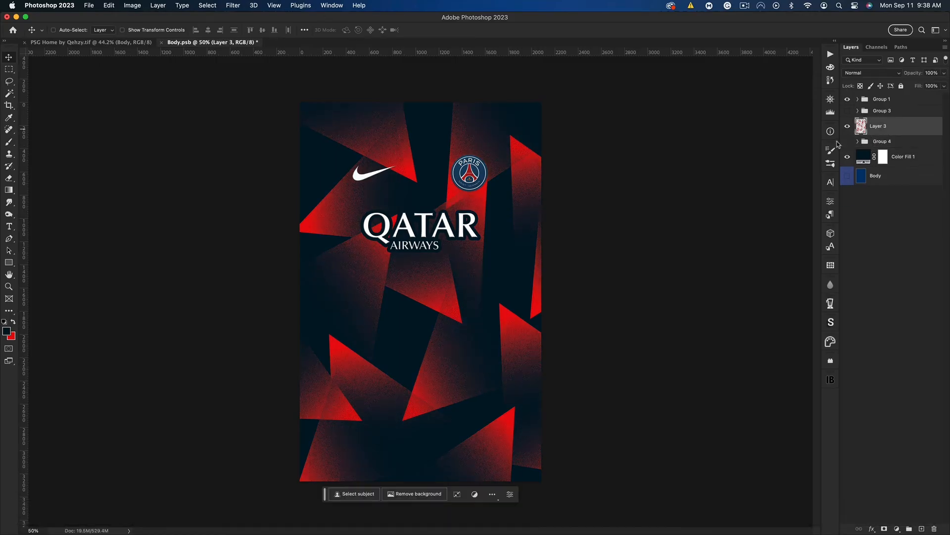
pyautogui.press('super+u')
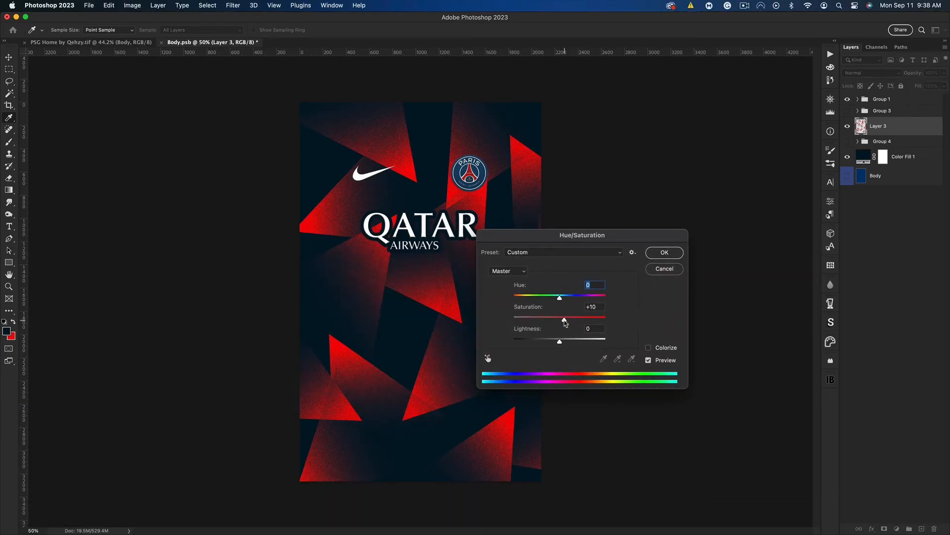
pyautogui.click(668, 253)
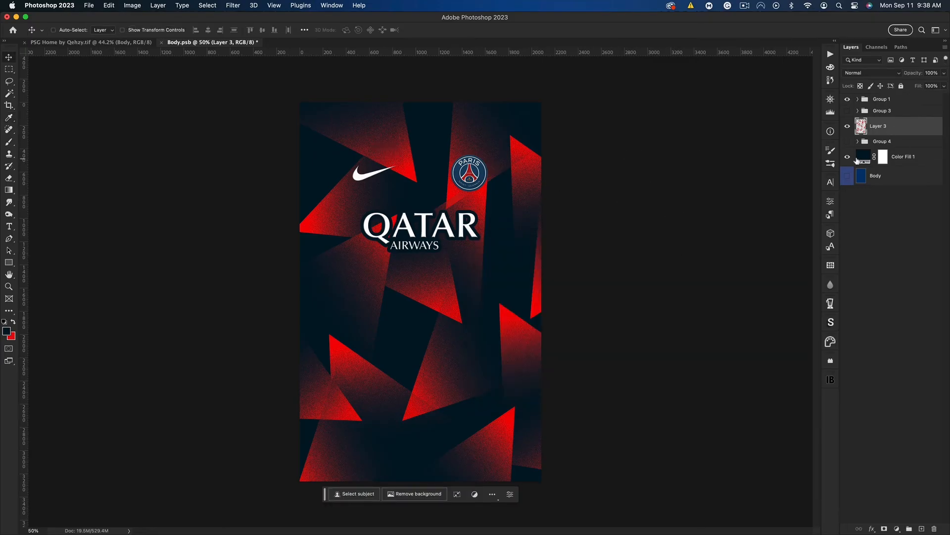
# Draw a vertical rectangle about 498 × 3307 px down the middle of the shirt, without a stroke
pyautogui.click(11, 264)
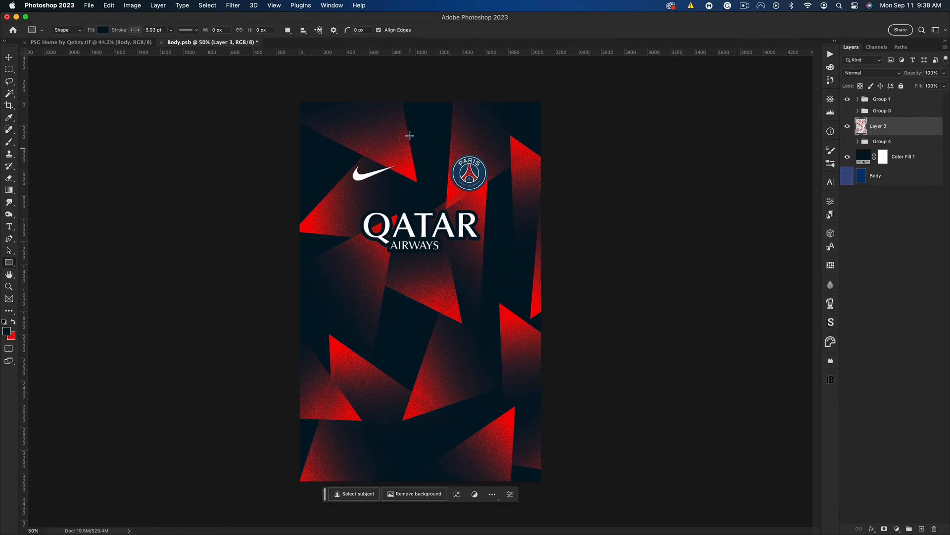
pyautogui.moveTo(396, 98); pyautogui.dragTo(451, 481)
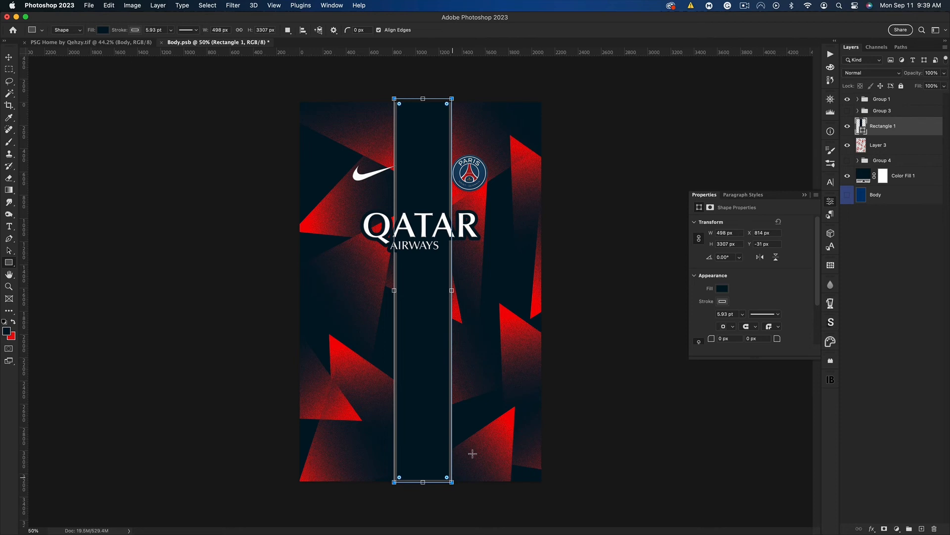
pyautogui.click(719, 302)
pyautogui.click(705, 319)
pyautogui.click(808, 194)
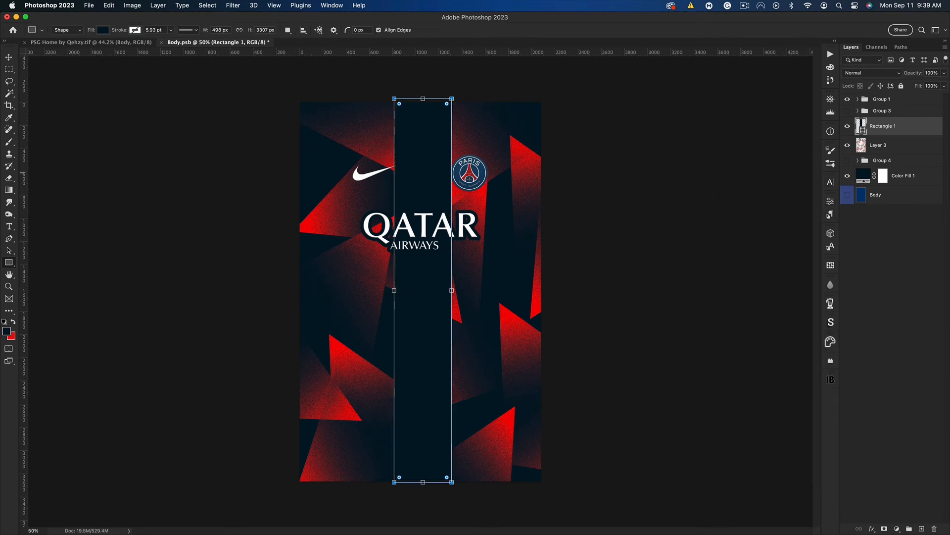
# Set the rectangle's fill to dark navy #001626, sampled from the shirt base
pyautogui.press('i')
pyautogui.moveTo(187, 275); pyautogui.dragTo(591, 250)
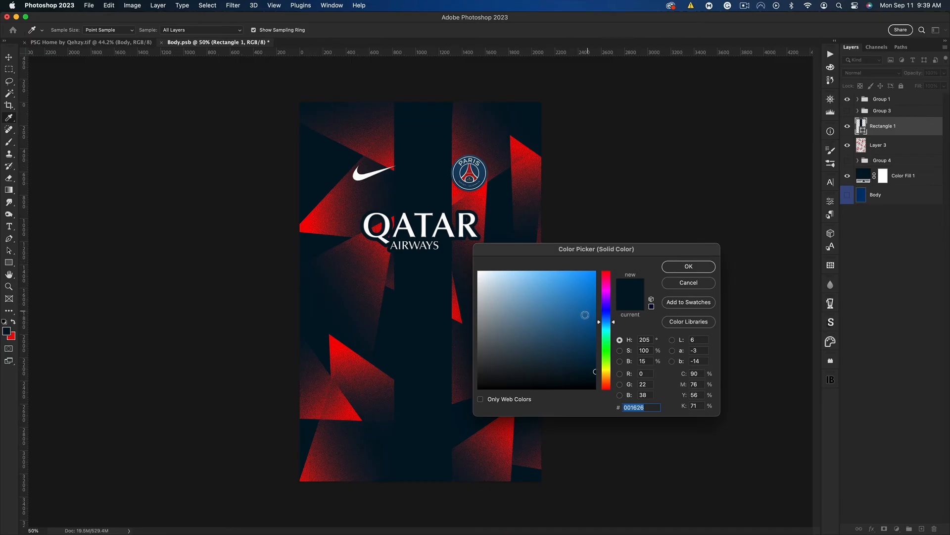
pyautogui.moveTo(585, 315); pyautogui.dragTo(596, 271)
pyautogui.click(325, 167)
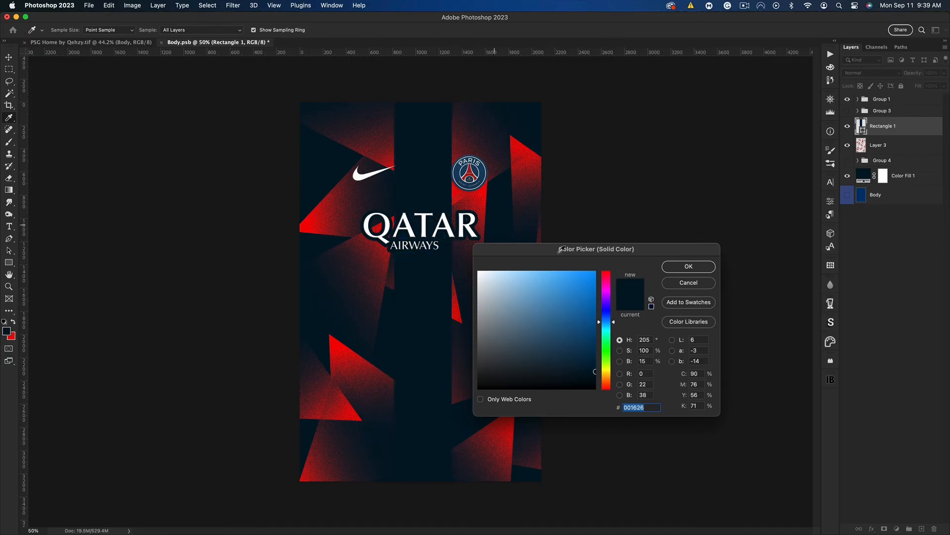
pyautogui.click(676, 267)
# Rasterize the rectangle and clip Layer 3 onto it from above
pyautogui.rightClick(900, 133)
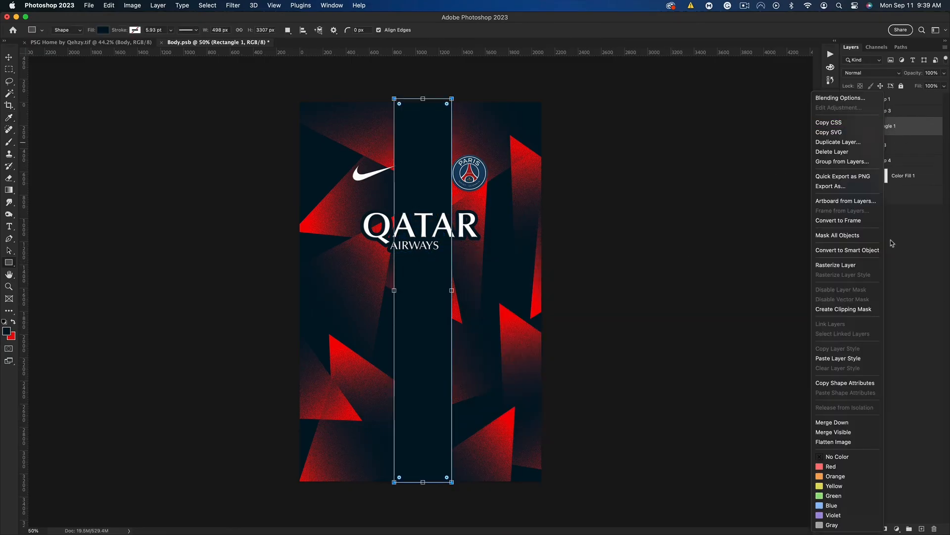
pyautogui.click(844, 266)
pyautogui.moveTo(881, 144); pyautogui.dragTo(880, 124)
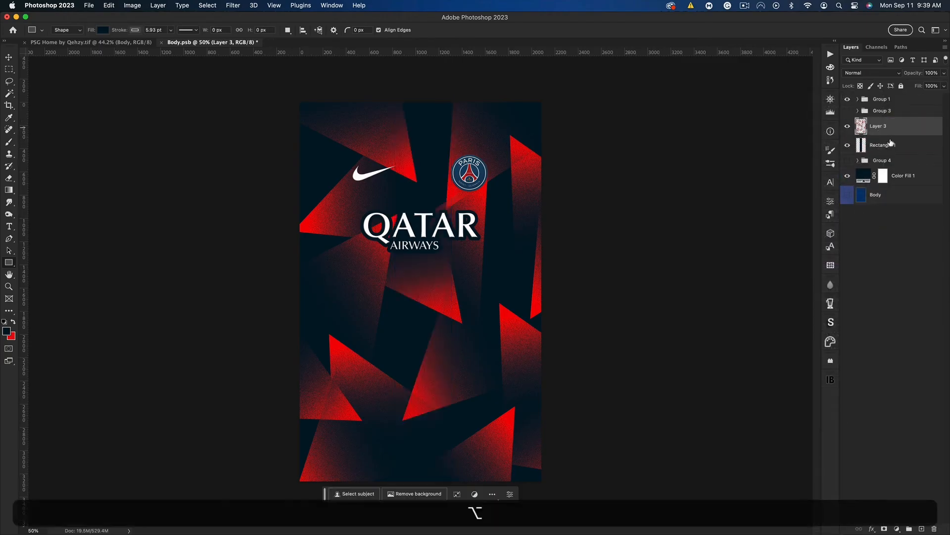
pyautogui.keyDown('alt'); pyautogui.click(896, 134); pyautogui.keyUp('alt')
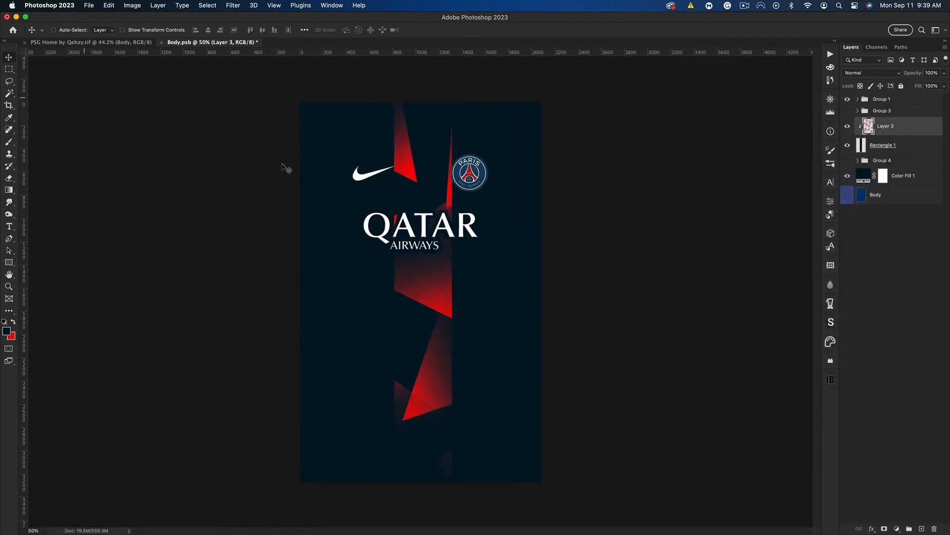
# Squeeze Layer 3 to about 26% width to fit the central band and stretch it vertically beyond the canvas
pyautogui.press('super+t')
pyautogui.moveTo(542, 292); pyautogui.dragTo(456, 295)
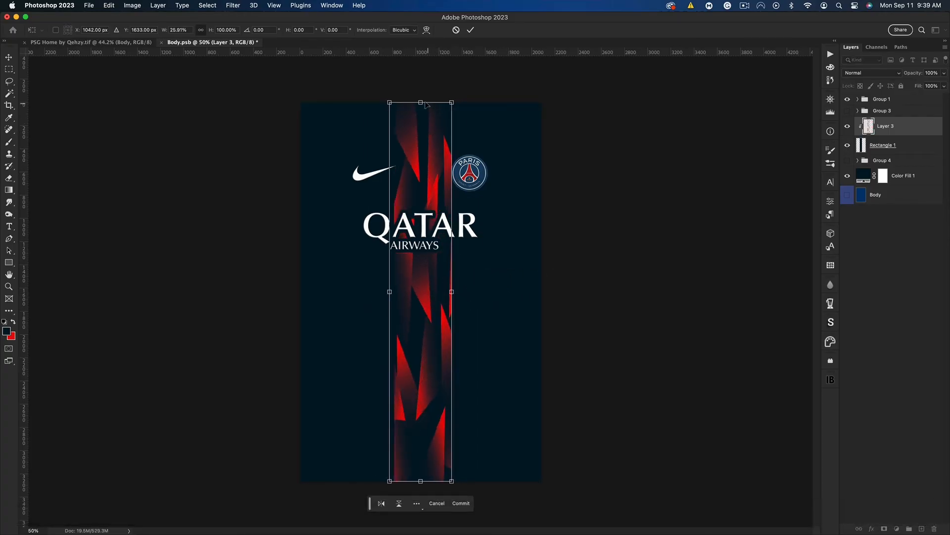
pyautogui.moveTo(425, 102); pyautogui.dragTo(425, 60)
pyautogui.press('super+Return')
# Duplicate Layer 3 as a clipped copy, then rotate it 180° and scale it to about 52% width and 83% height
pyautogui.press('super+j')
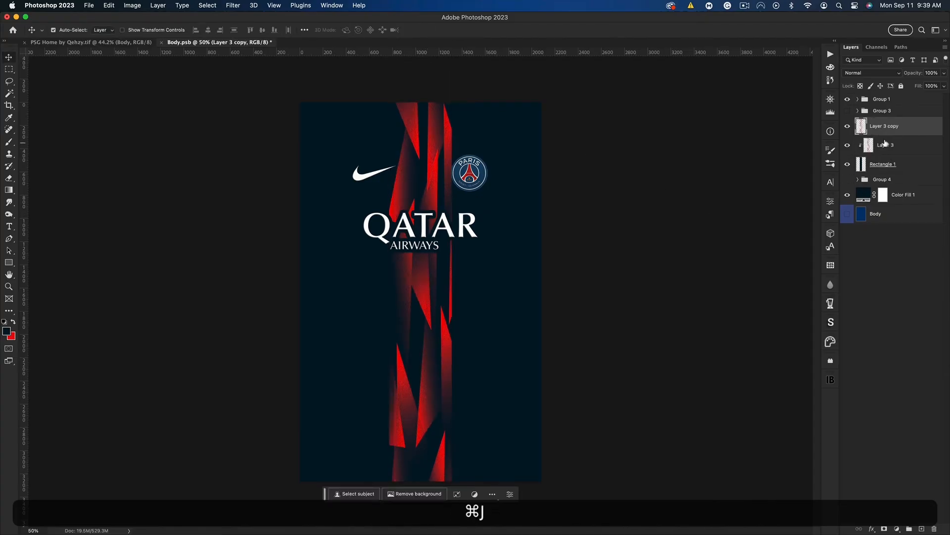
pyautogui.press('super+t')
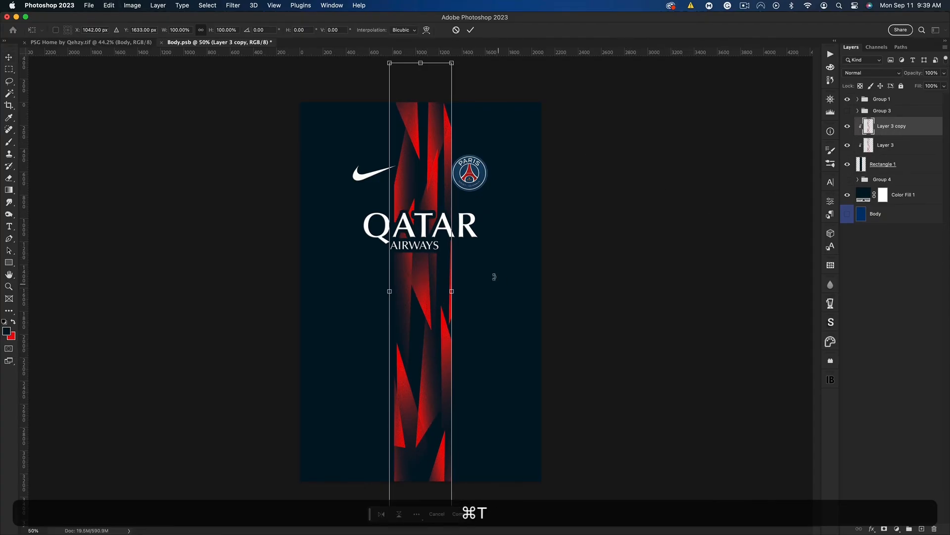
pyautogui.moveTo(484, 286); pyautogui.dragTo(346, 319)
pyautogui.moveTo(451, 63); pyautogui.dragTo(444, 111)
pyautogui.moveTo(443, 292); pyautogui.dragTo(436, 292)
pyautogui.moveTo(426, 207)
pyautogui.mouseDown()
pyautogui.moveTo(425, 215)
pyautogui.moveTo(435, 193)
pyautogui.mouseUp()
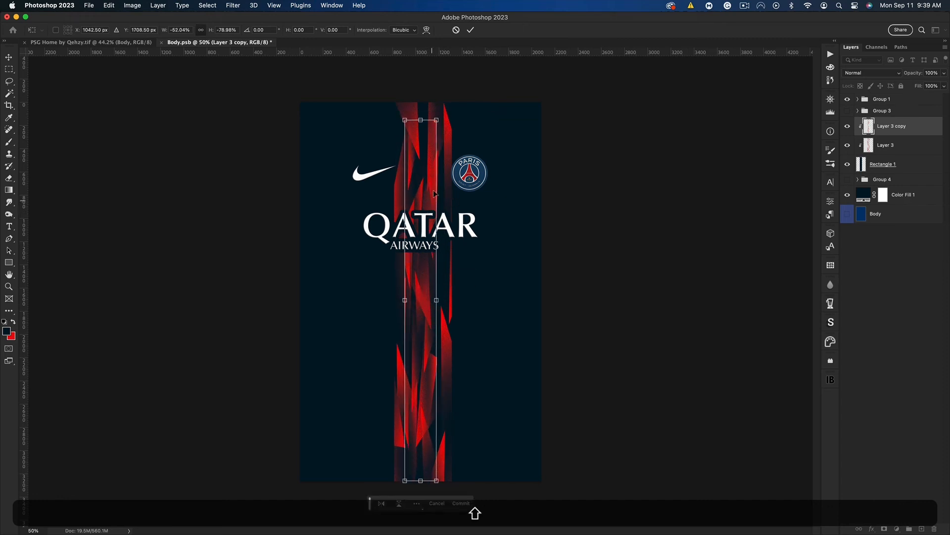
pyautogui.moveTo(425, 123); pyautogui.dragTo(424, 101)
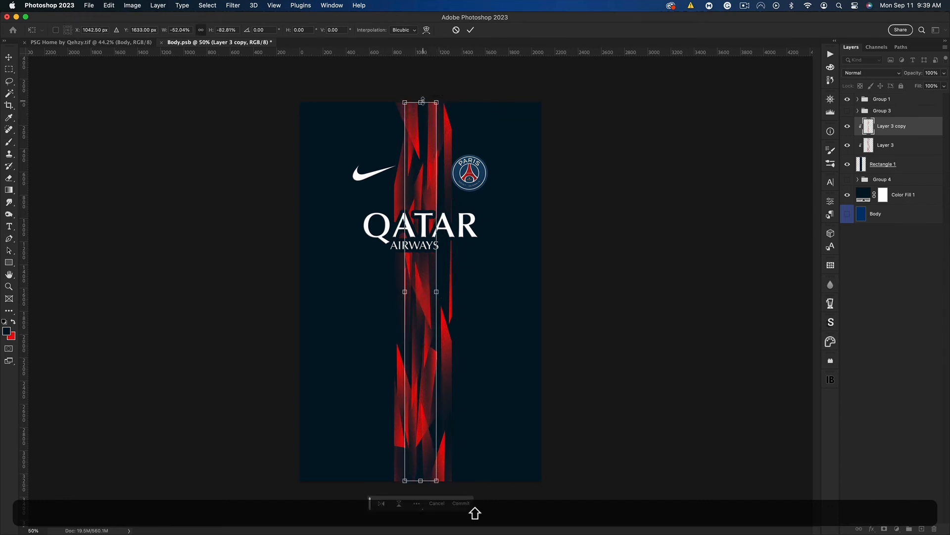
pyautogui.press('Return')
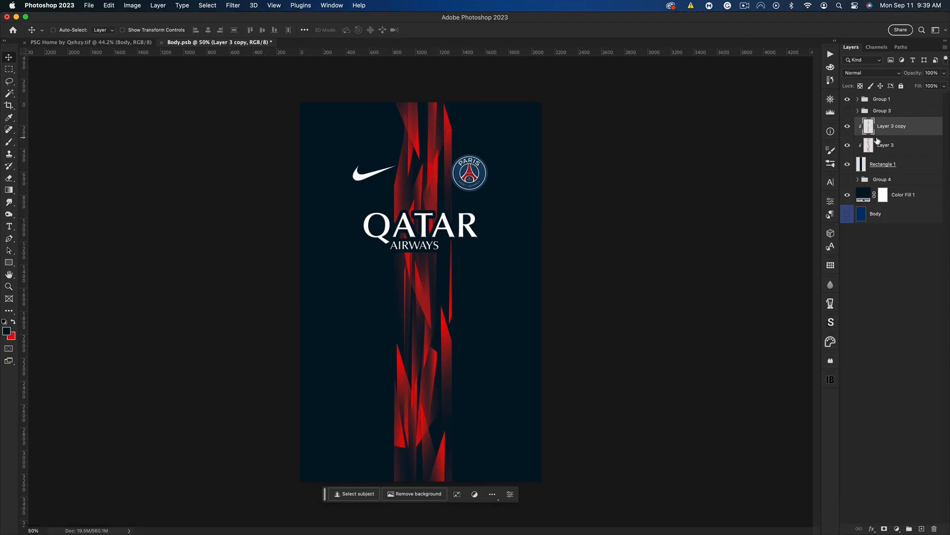
# Duplicate Layer 3 to the top of the clipped stack and turn the copy white with Hue/Saturation Lightness at +100
pyautogui.press('shift')
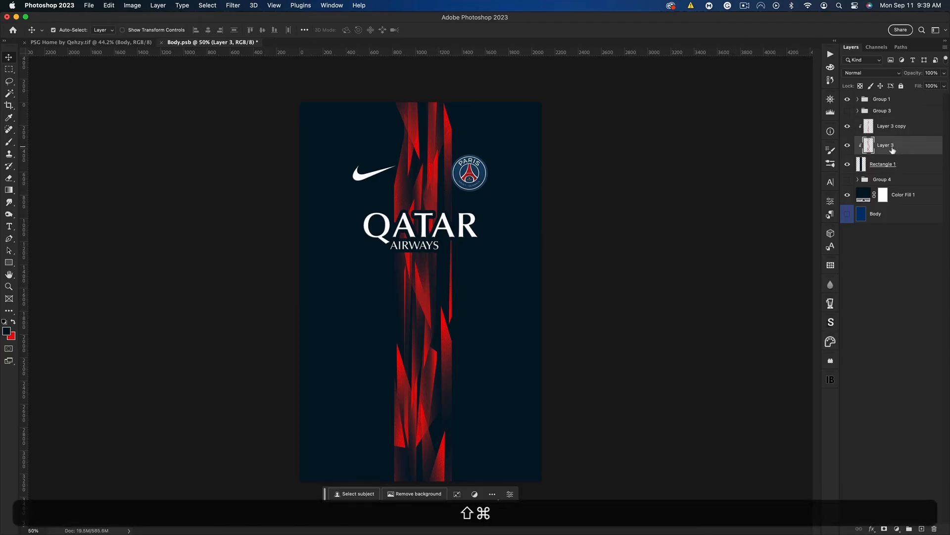
pyautogui.press('super+j')
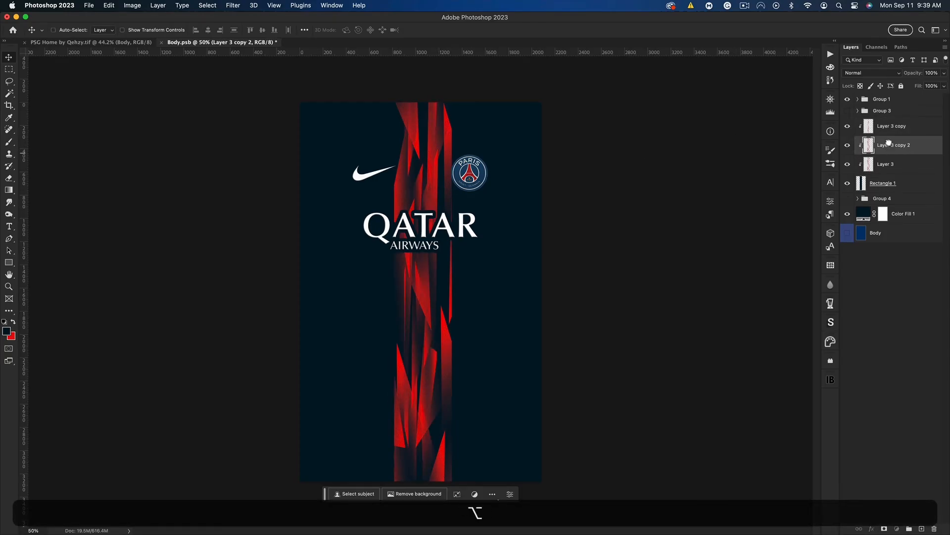
pyautogui.moveTo(895, 150); pyautogui.dragTo(895, 122)
pyautogui.press('super+u')
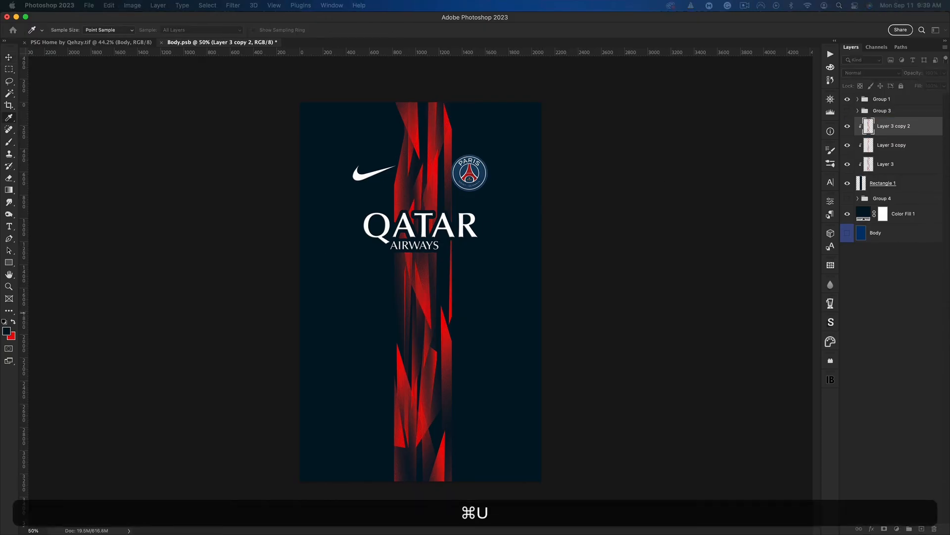
pyautogui.moveTo(524, 356); pyautogui.dragTo(556, 354)
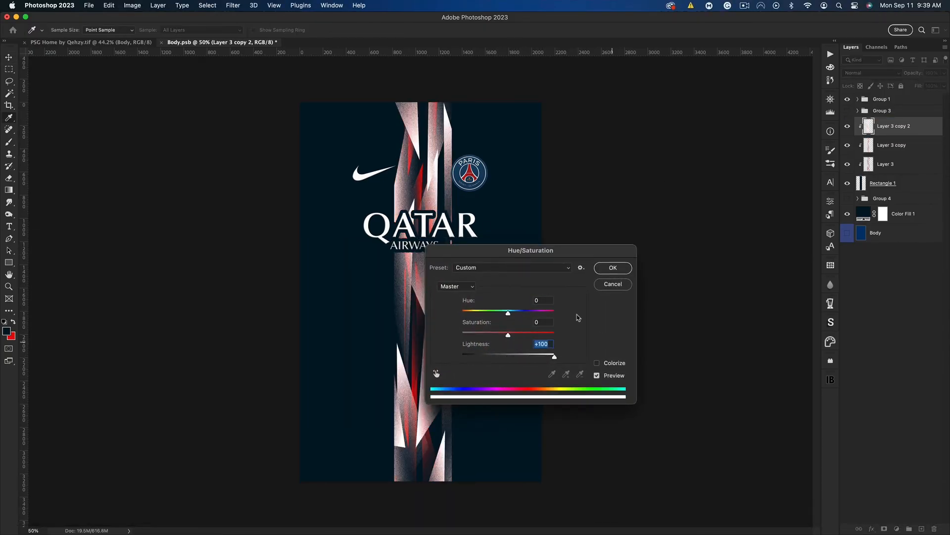
pyautogui.moveTo(544, 250); pyautogui.dragTo(645, 245)
pyautogui.click(711, 263)
# Shift the white shards to the band's right edge and place a clipped duplicate along its left edge
pyautogui.press('v')
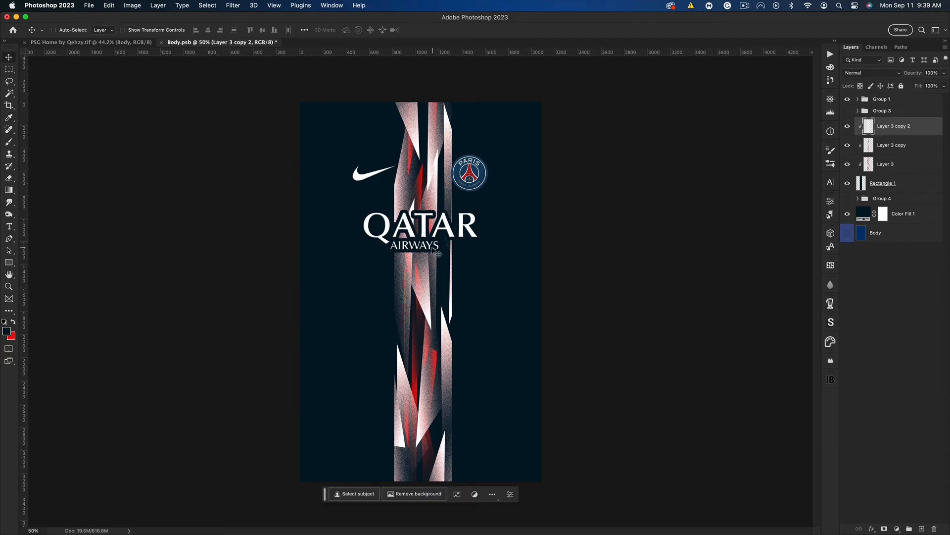
pyautogui.moveTo(436, 251); pyautogui.dragTo(486, 253)
pyautogui.press('super+j')
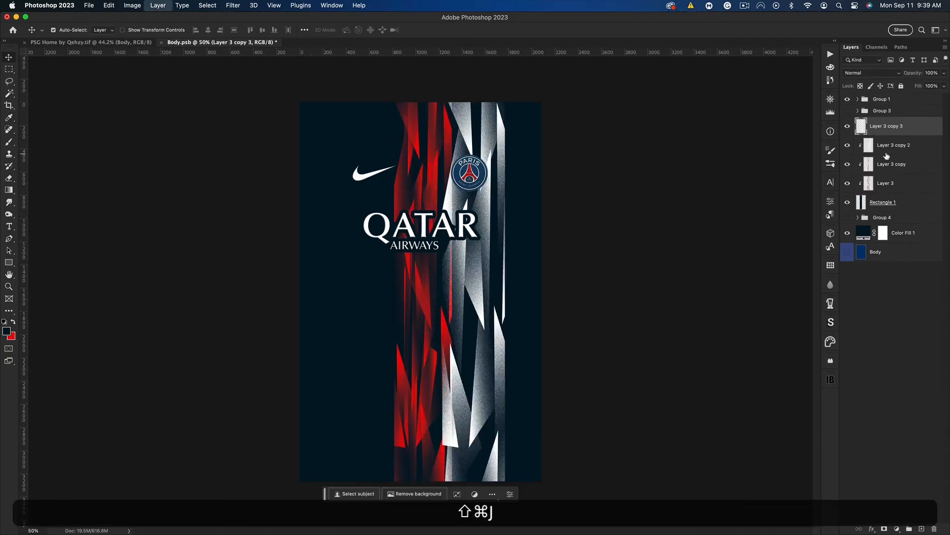
pyautogui.keyDown('alt'); pyautogui.click(902, 134); pyautogui.keyUp('alt')
pyautogui.moveTo(545, 246); pyautogui.dragTo(379, 257)
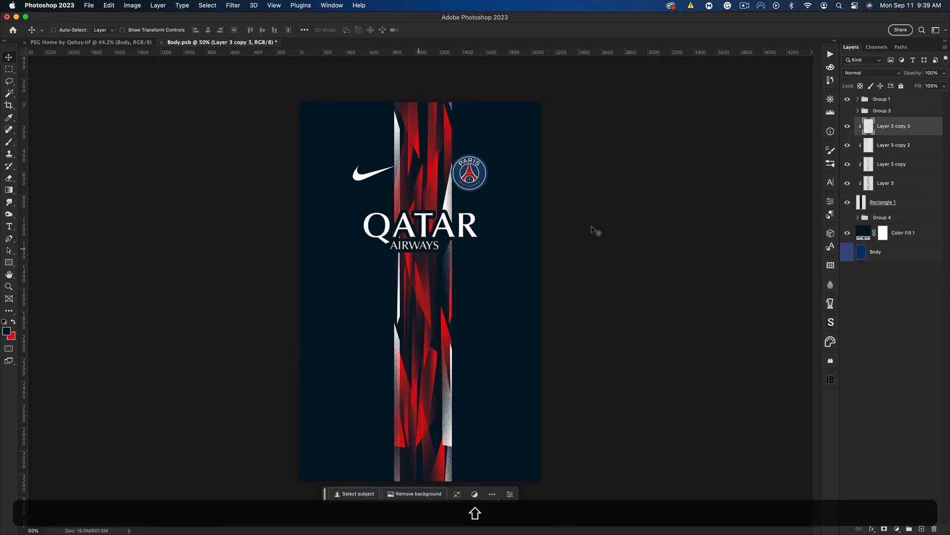
# Duplicate the white shards once more, clip the copy to the rectangle and reposition it along the band's right edge
pyautogui.click(892, 146)
pyautogui.click(891, 132)
pyautogui.press('super+j')
pyautogui.press('alt+super+g')
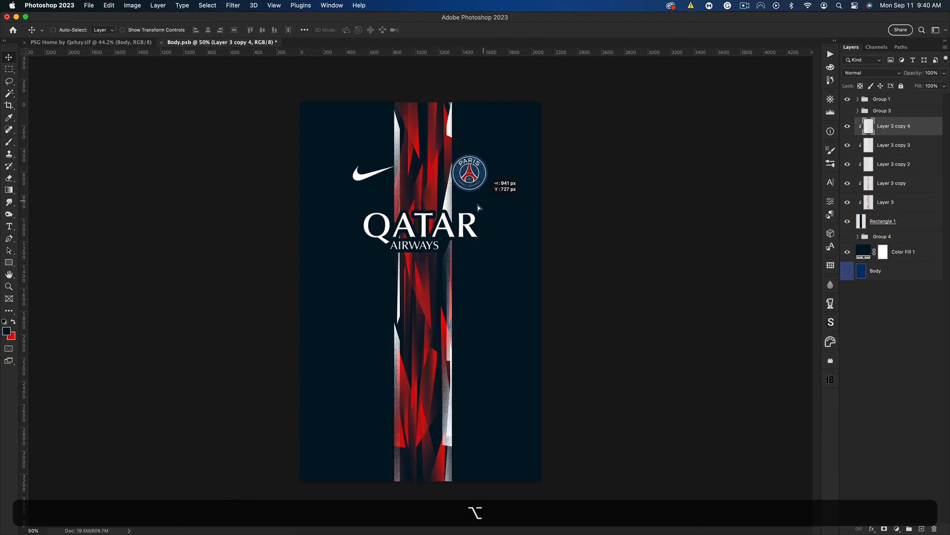
pyautogui.moveTo(478, 205); pyautogui.dragTo(486, 200)
pyautogui.moveTo(464, 366); pyautogui.dragTo(464, 122)
pyautogui.moveTo(463, 173); pyautogui.dragTo(474, 325)
# Group the rectangle with its clipped layers, then merge a duplicate of the group and hide the original
pyautogui.keyDown('shift'); pyautogui.click(891, 221); pyautogui.keyUp('shift')
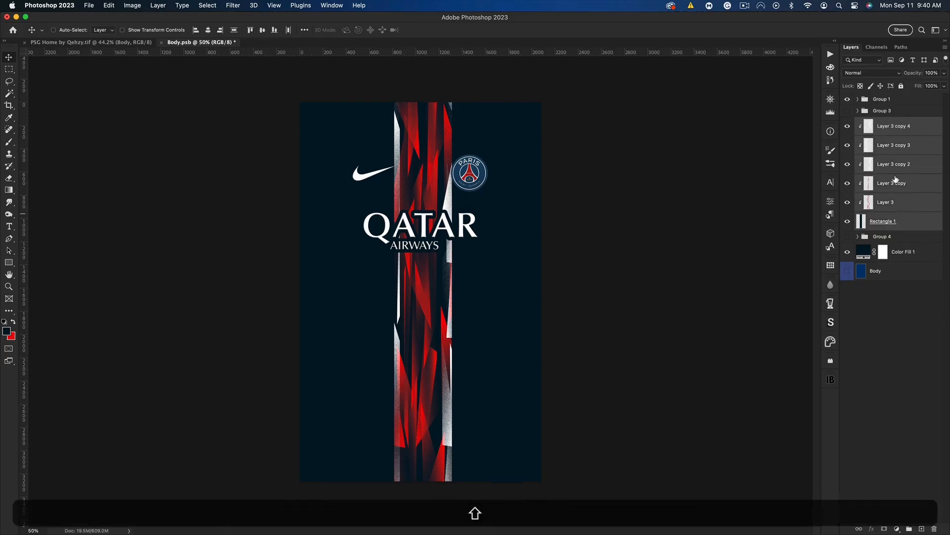
pyautogui.press('shift+super+g')
pyautogui.press('super+j')
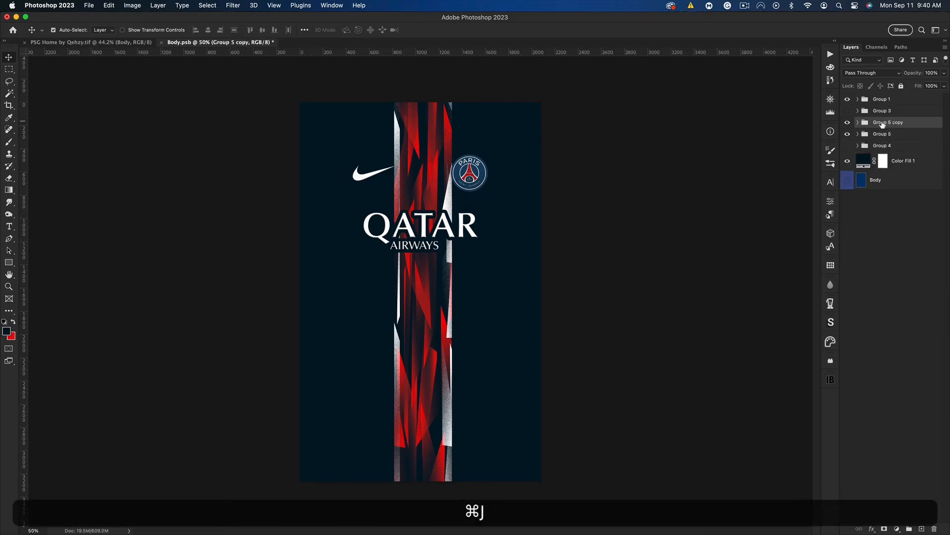
pyautogui.press('super+e')
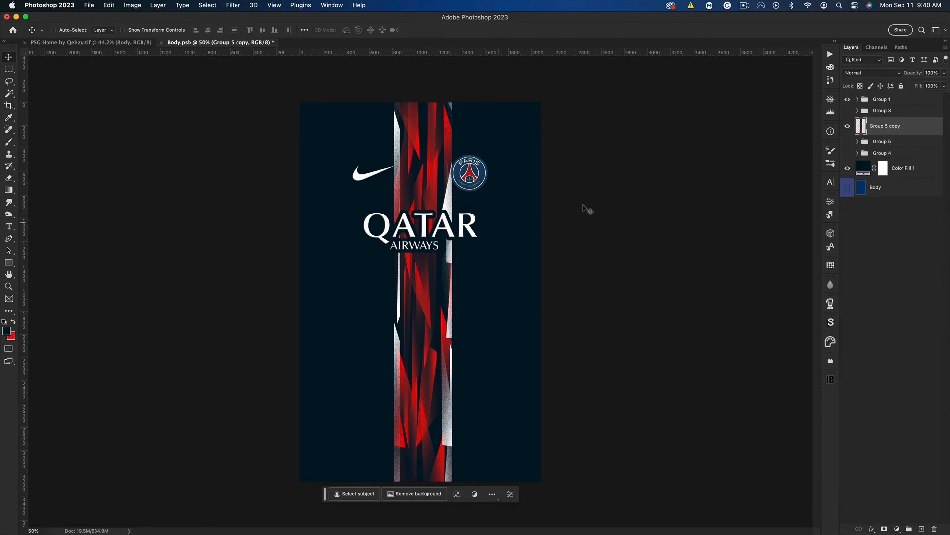
# Move the merged stripe right beneath the club crest and distort it into a slanted band that widens toward the hem
pyautogui.press('super+t')
pyautogui.press('shift+super+t')
pyautogui.moveTo(424, 197); pyautogui.dragTo(468, 198)
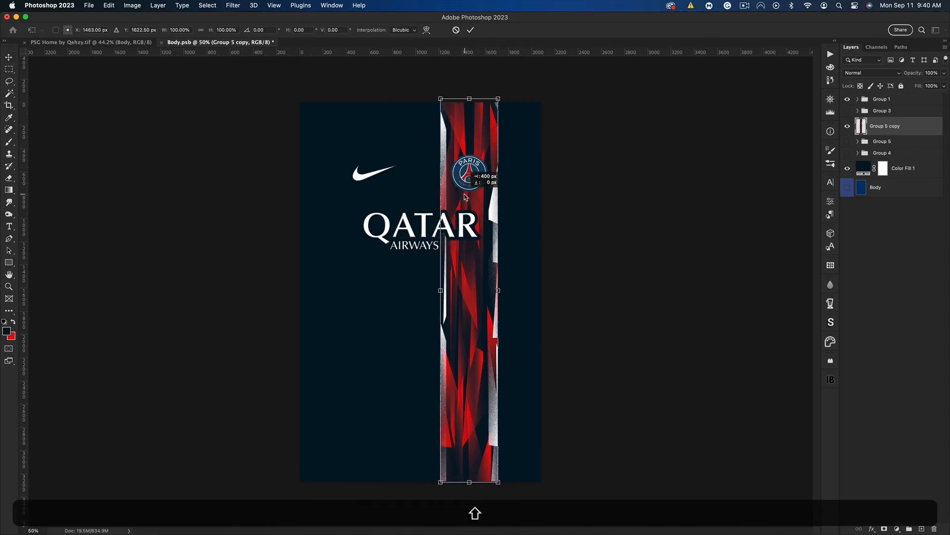
pyautogui.moveTo(454, 484); pyautogui.dragTo(453, 522)
pyautogui.moveTo(469, 99); pyautogui.dragTo(501, 88)
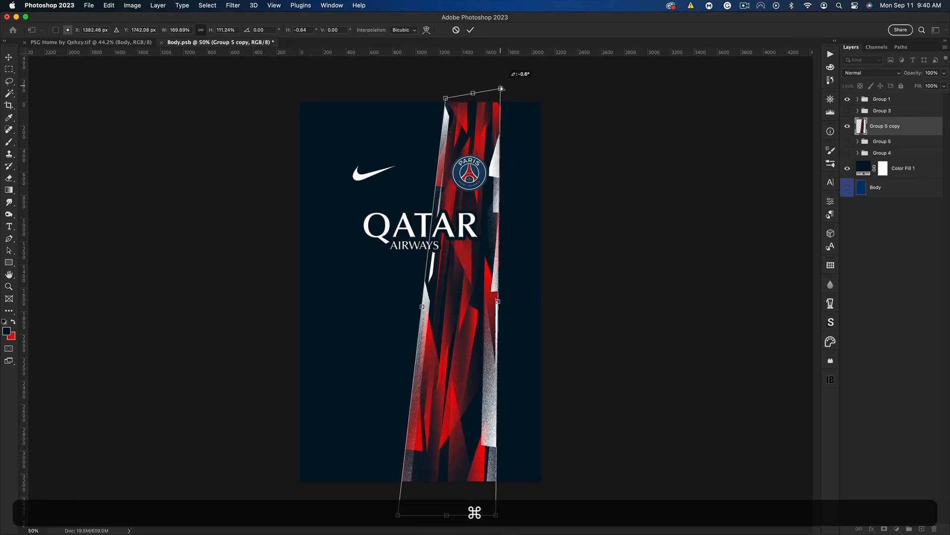
pyautogui.press('super+Return')
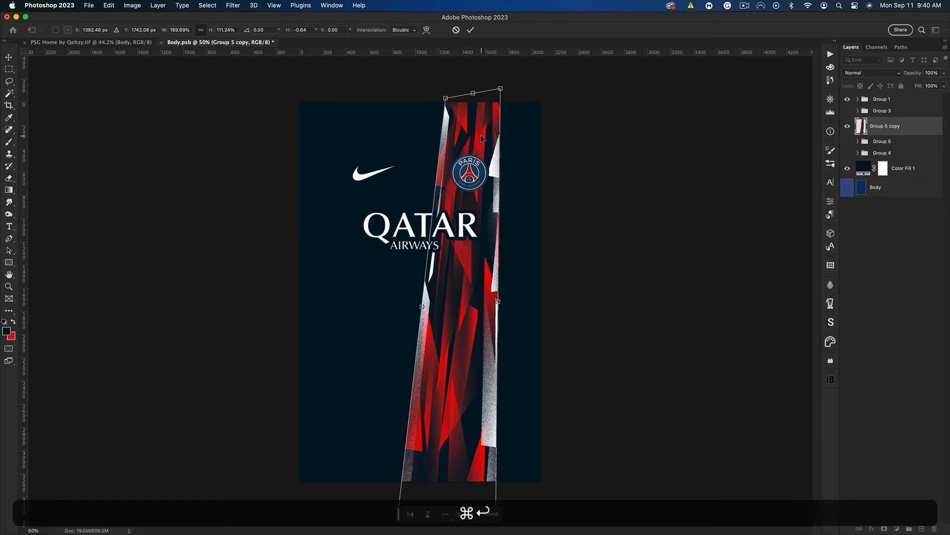
# Duplicate the slanted stripe twice and place Group 5 copy 2, rotated 180°, beside it on the left
pyautogui.press('super+j')
pyautogui.press('super+j')
pyautogui.click(883, 151)
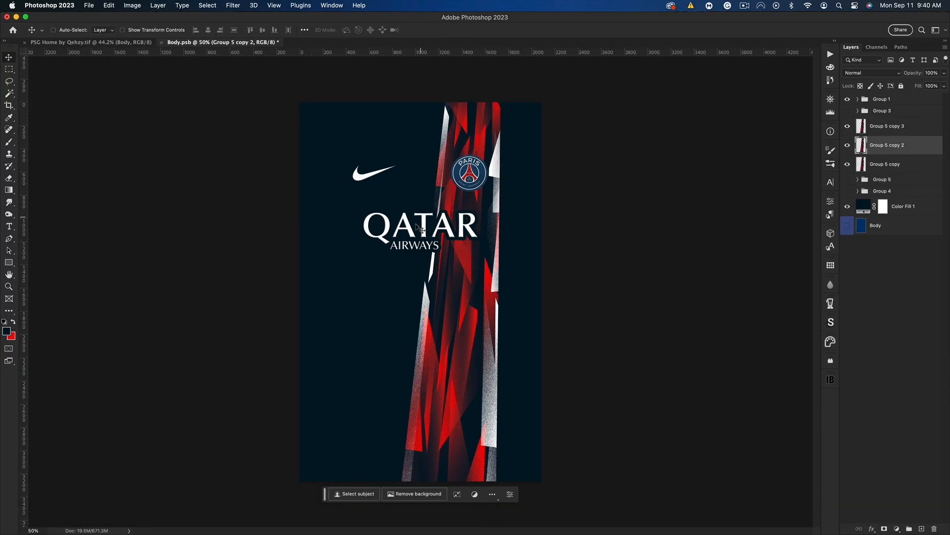
pyautogui.moveTo(420, 229); pyautogui.dragTo(314, 228)
pyautogui.press('shift+super+t')
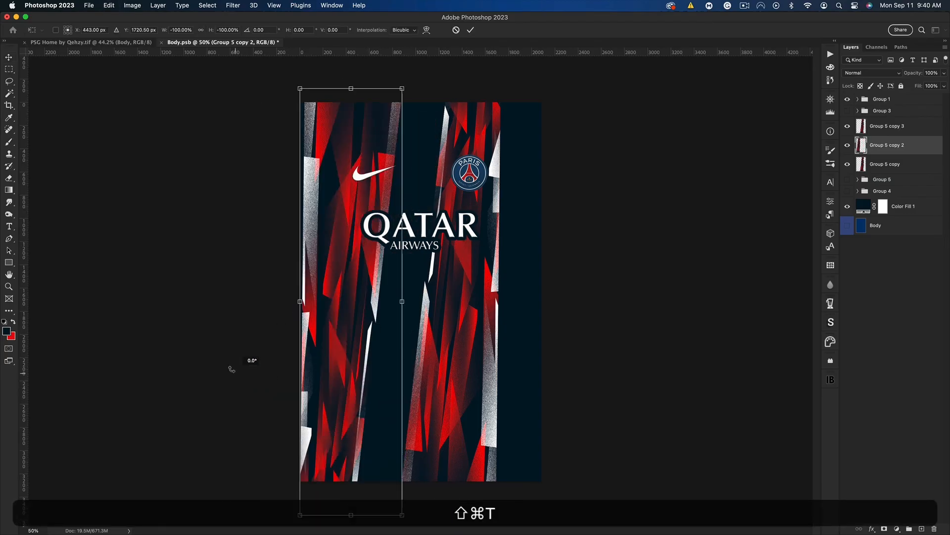
pyautogui.moveTo(367, 283); pyautogui.dragTo(431, 284)
pyautogui.press('Return')
# Shift Group 5 copy right, then scale it together with Group 5 copy 2 to about 148% across the shirt and merge them
pyautogui.click(885, 166)
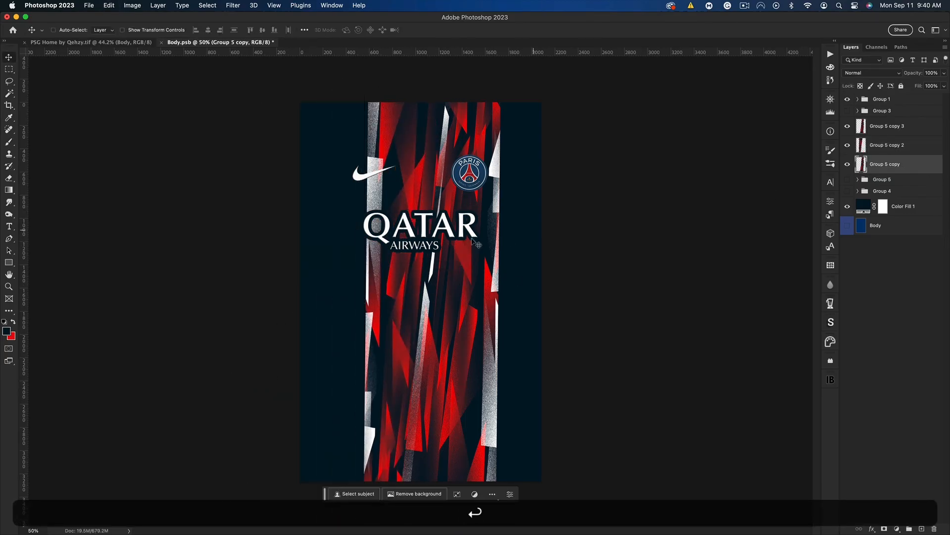
pyautogui.moveTo(473, 242); pyautogui.dragTo(515, 242)
pyautogui.keyDown('shift'); pyautogui.click(891, 149); pyautogui.keyUp('shift')
pyautogui.press('super+t')
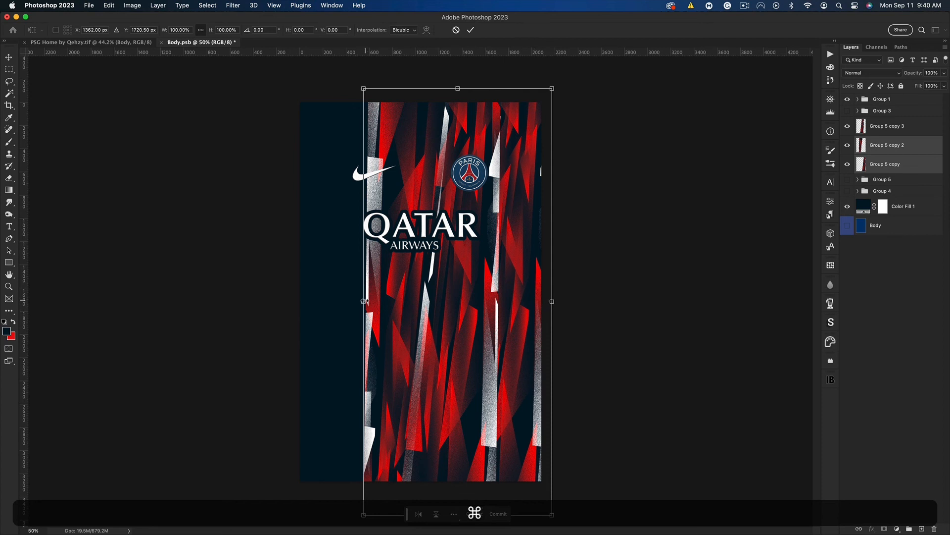
pyautogui.moveTo(364, 301); pyautogui.dragTo(300, 301)
pyautogui.moveTo(552, 301); pyautogui.dragTo(580, 301)
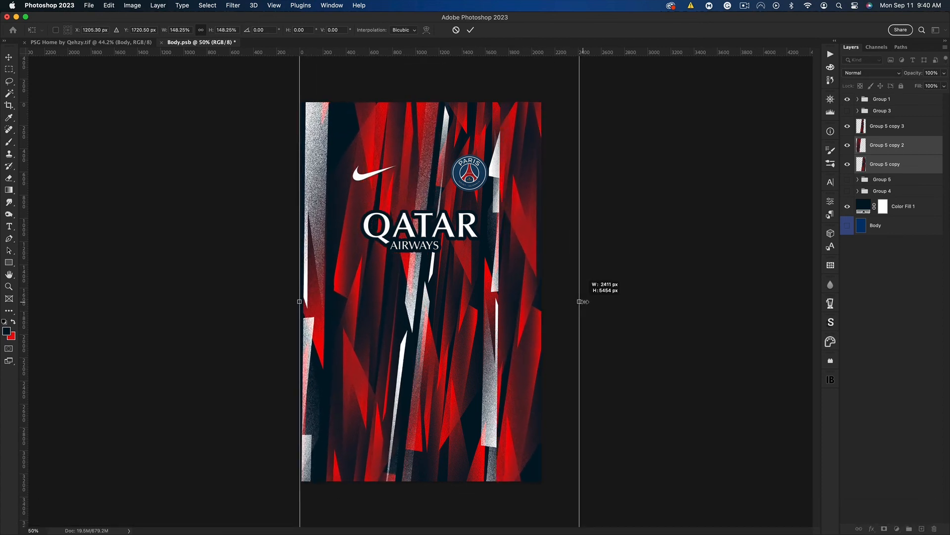
pyautogui.press('super+Return')
pyautogui.press('super+e')
# Desaturate the merged side stripes with Saturation -100, then set that layer to Overlay at 10% opacity
pyautogui.press('super+u')
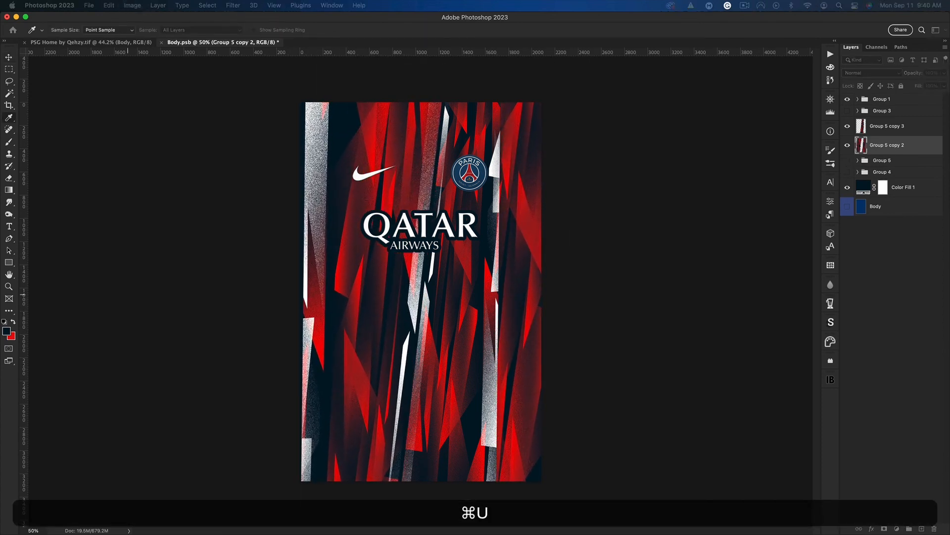
pyautogui.moveTo(623, 309); pyautogui.dragTo(577, 309)
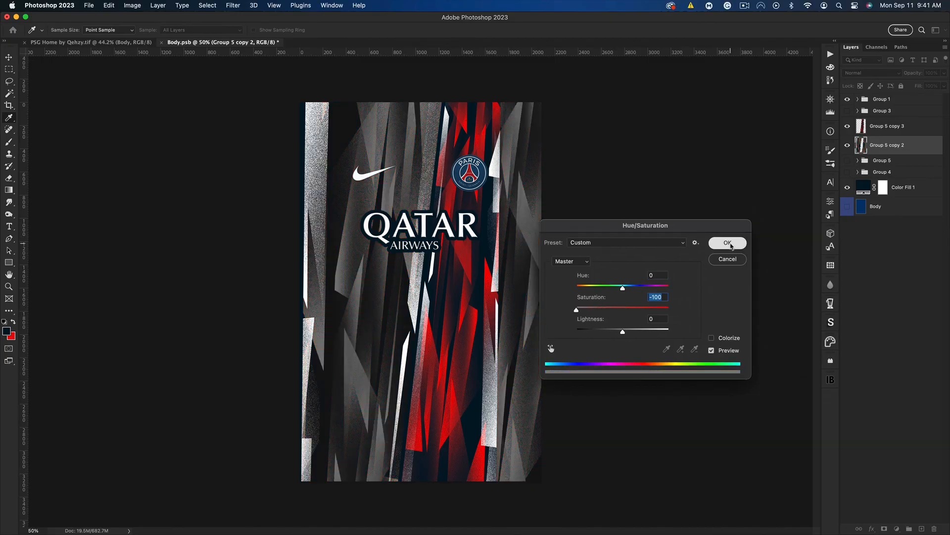
pyautogui.click(728, 242)
pyautogui.click(871, 73)
pyautogui.click(851, 204)
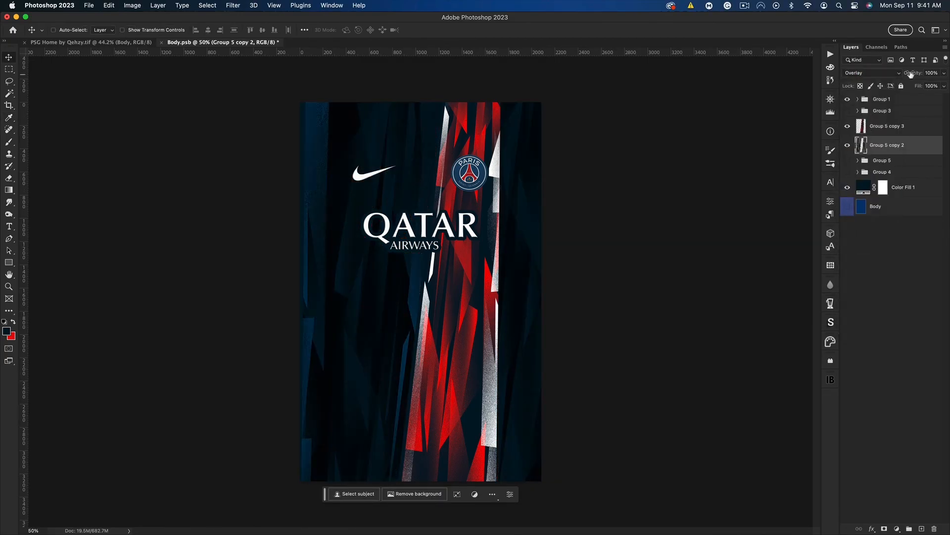
pyautogui.moveTo(870, 78); pyautogui.dragTo(874, 78)
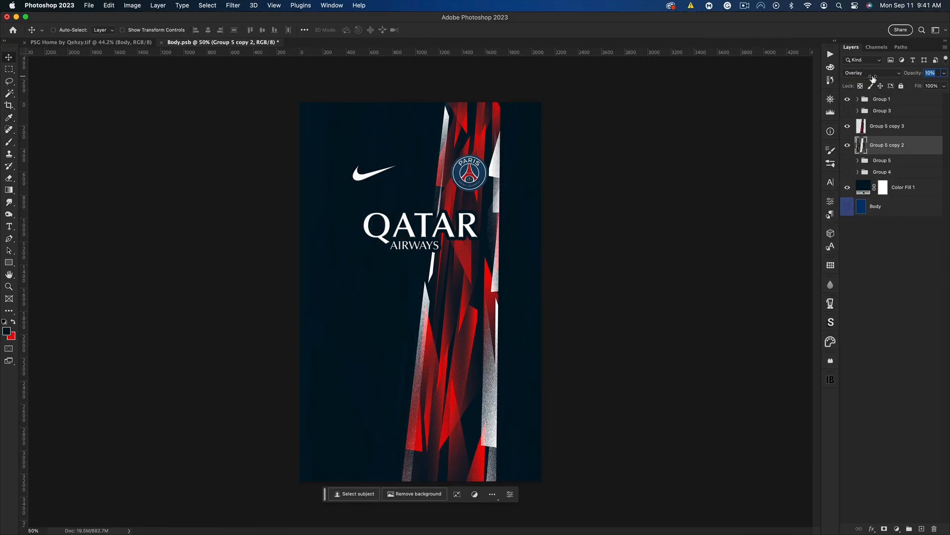
# Duplicate the central red and white stripe layer, Group 5 copy 3, and hide the upper copy
pyautogui.click(886, 132)
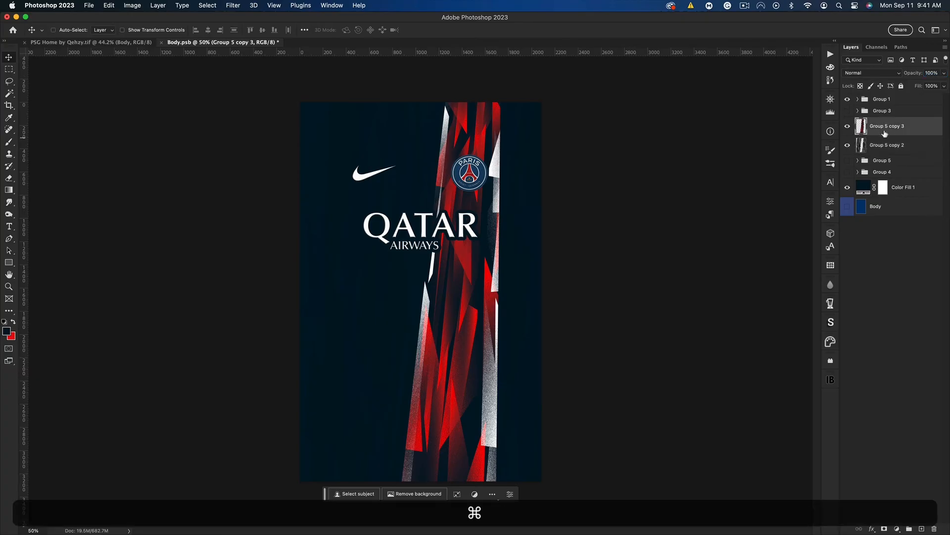
pyautogui.press('super')
pyautogui.press('super+j')
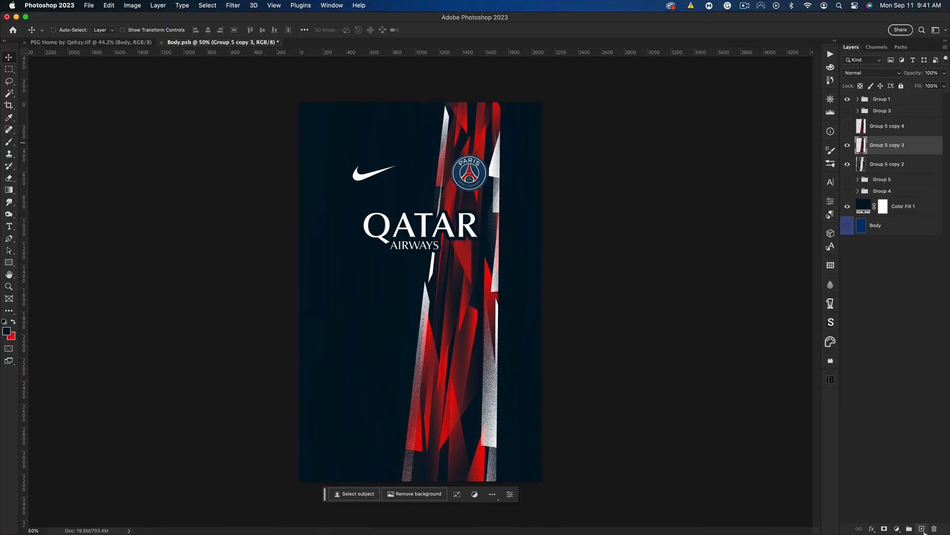
# Add a new layer between the two stripe copies and paint specks over the shirt with the 1921 px scattered-speck kit brush
pyautogui.click(922, 529)
pyautogui.click(9, 142)
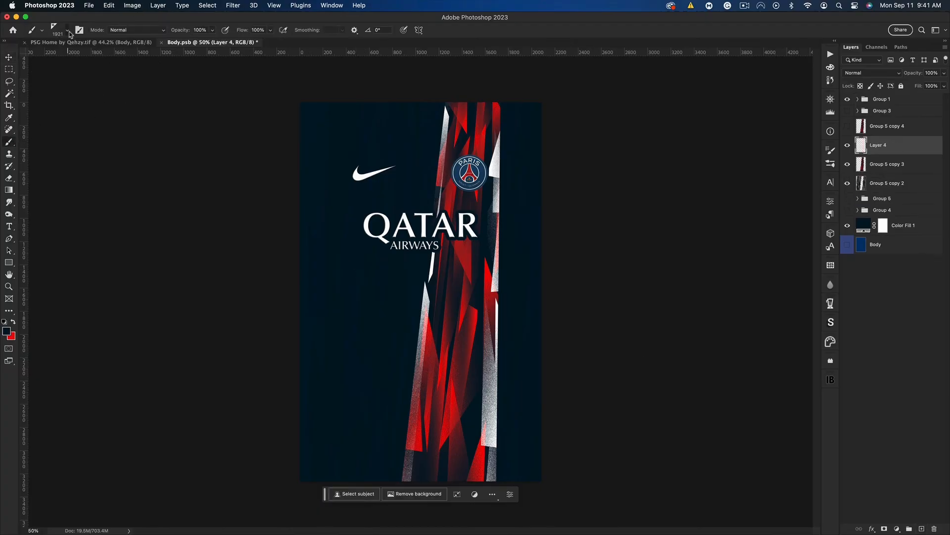
pyautogui.rightClick(320, 206)
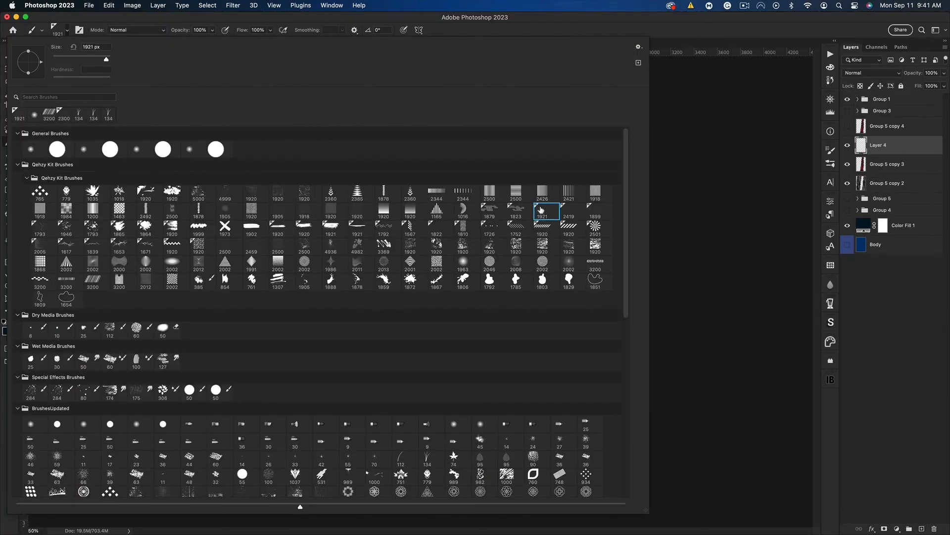
pyautogui.click(697, 32)
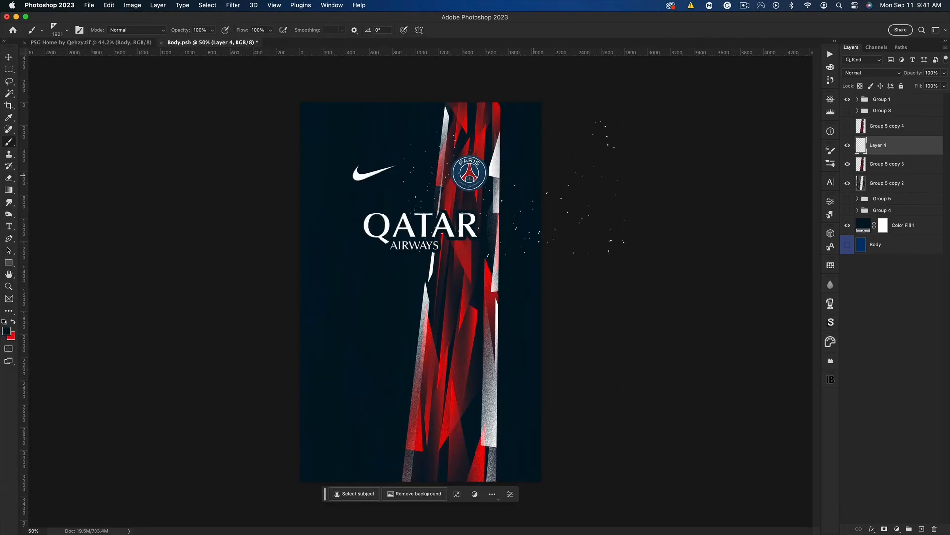
pyautogui.press('super+equal')
pyautogui.press('super+equal')
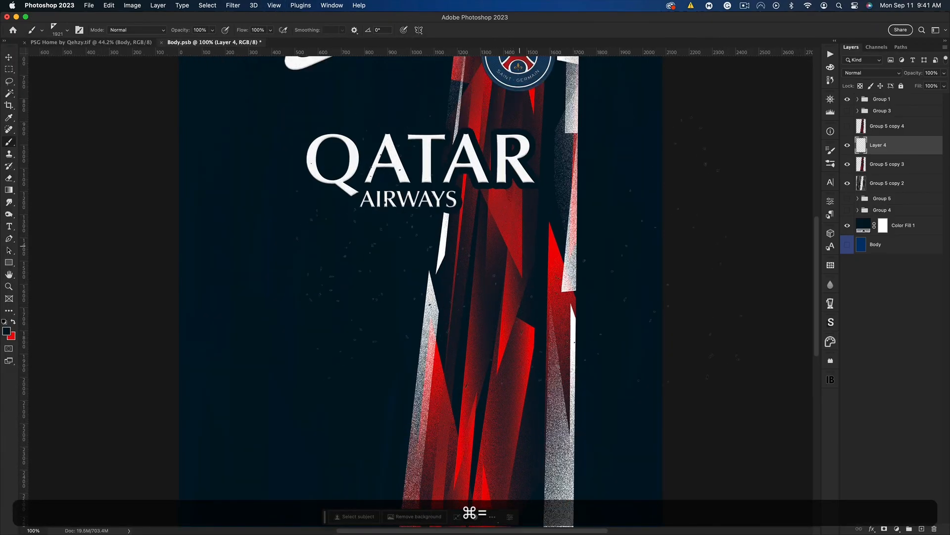
pyautogui.moveTo(508, 225); pyautogui.dragTo(430, 319)
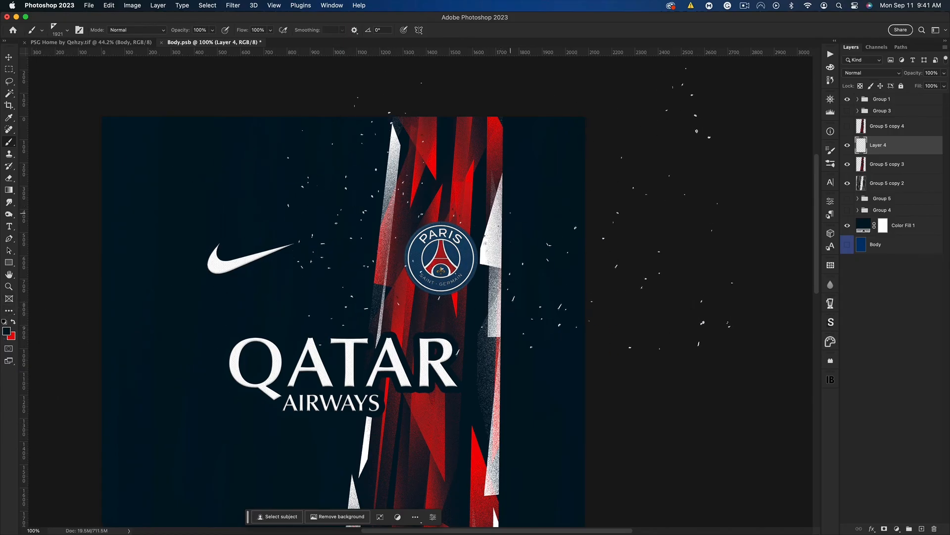
pyautogui.press('super+0')
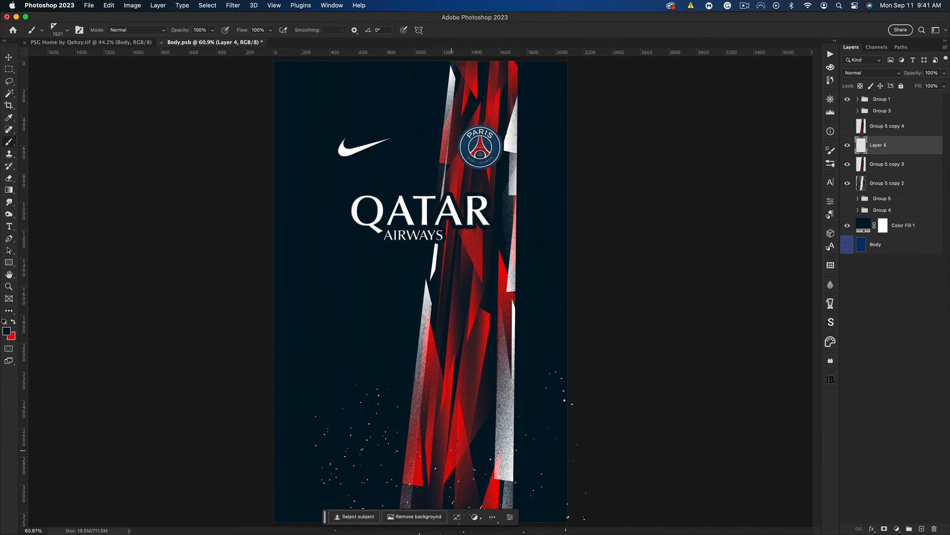
# Show Group 5 copy 4, clip it to the speck layer, and widen it symmetrically so coloured specks extend beyond the stripe
pyautogui.press('alt')
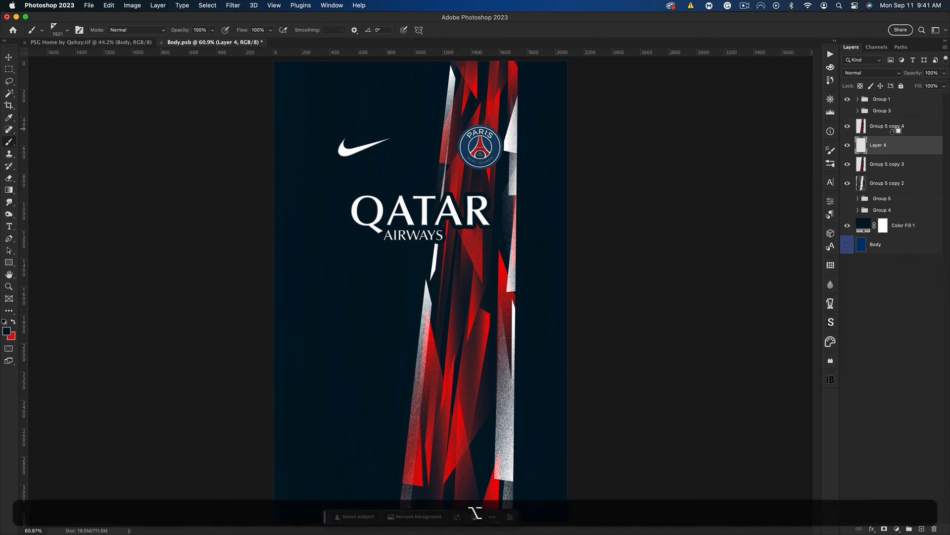
pyautogui.keyDown('alt'); pyautogui.click(894, 130); pyautogui.keyUp('alt')
pyautogui.press('super+minus')
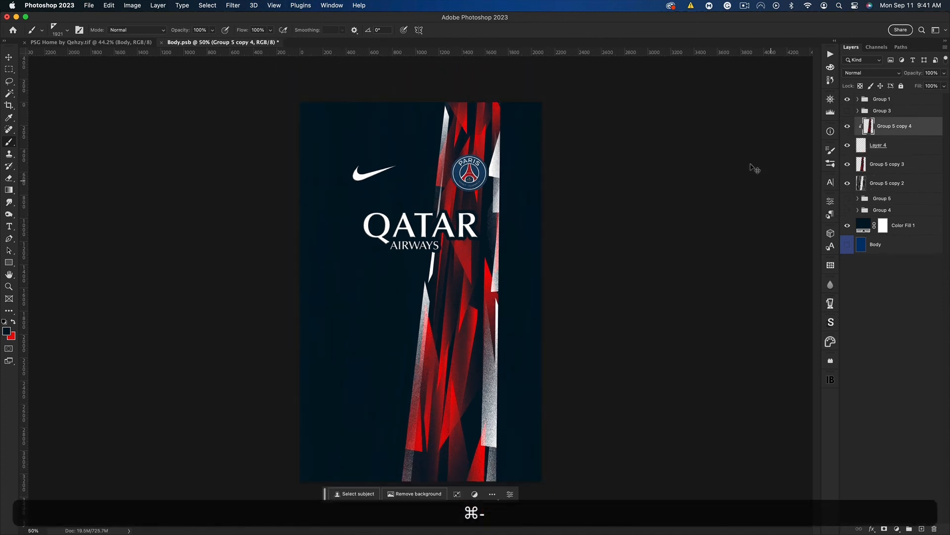
pyautogui.press('super+t')
pyautogui.press('alt')
pyautogui.moveTo(500, 301); pyautogui.dragTo(522, 301)
pyautogui.press('Return')
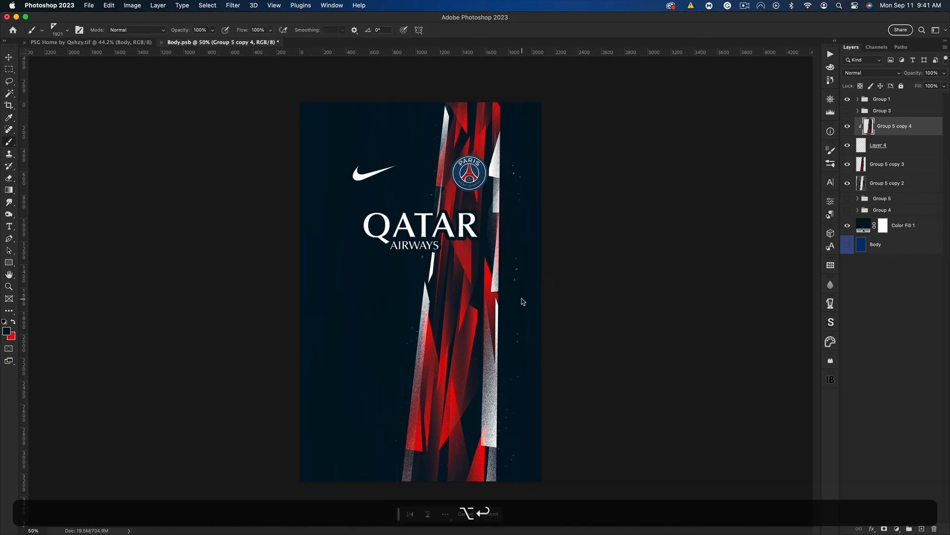
# Save Body.psb and view the updated body design on the PSG home shirt mockup
pyautogui.press('v')
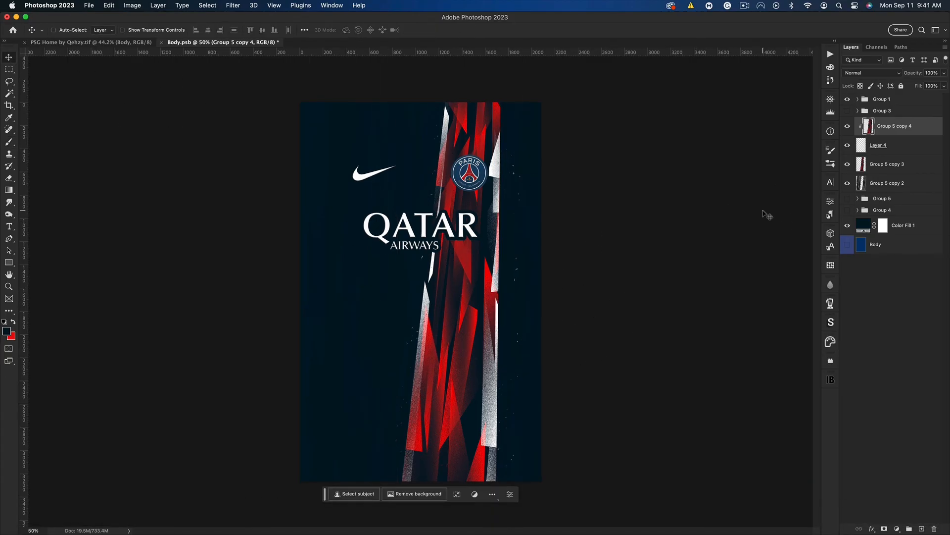
pyautogui.press('super+s')
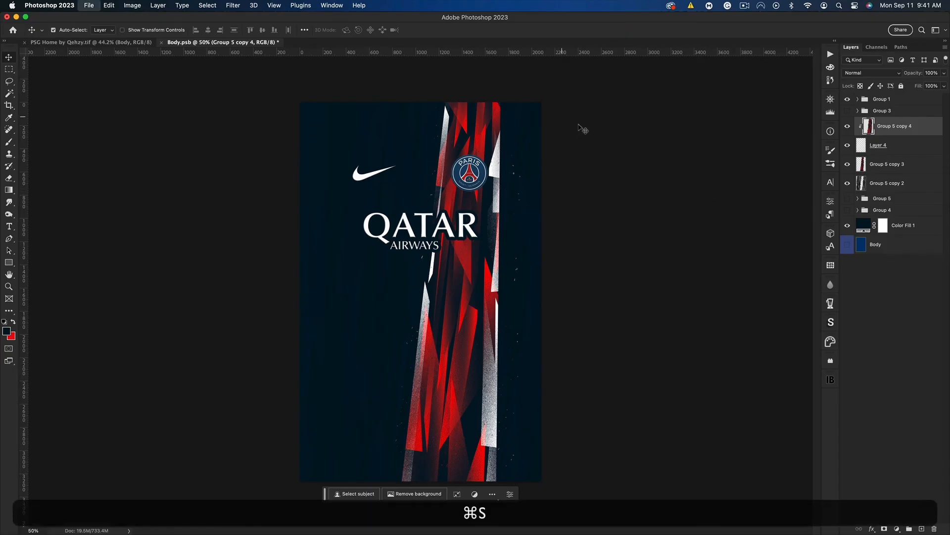
pyautogui.click(71, 44)
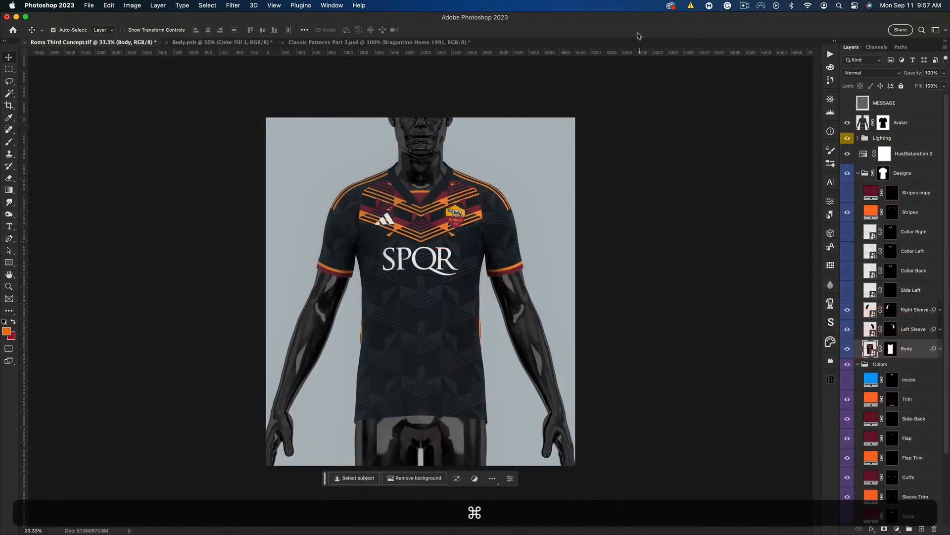
pyautogui.press('super+0')
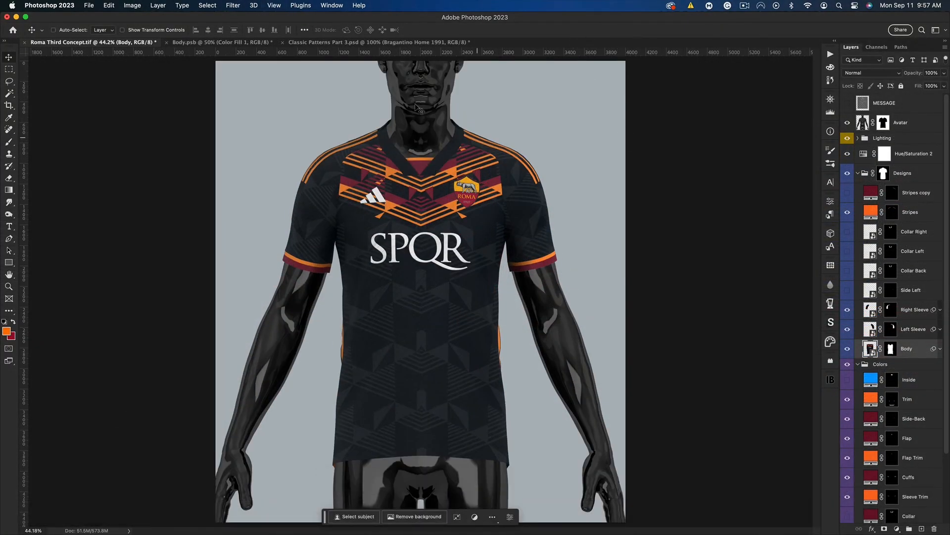
# Switch to the Roma third kit's Body.psb and check the colour of its solid base fill
pyautogui.click(212, 43)
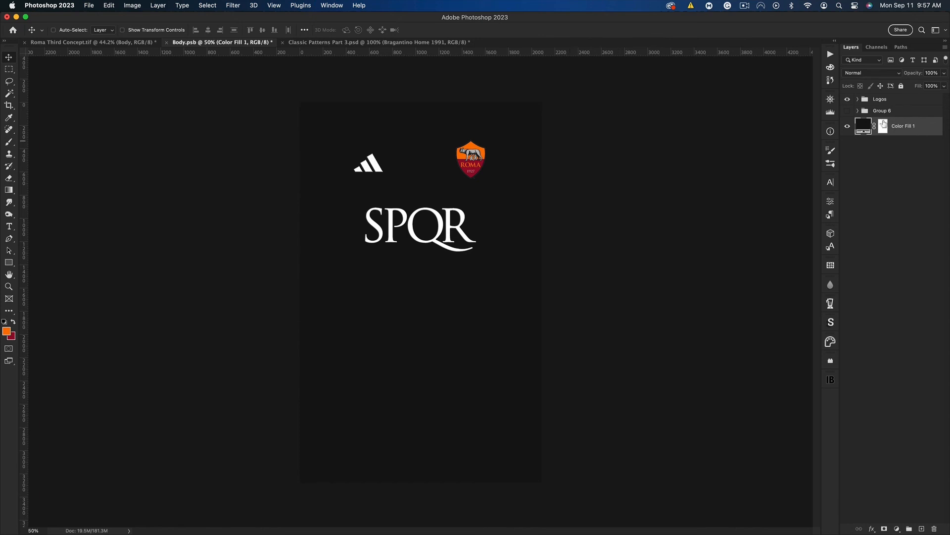
pyautogui.doubleClick(862, 128)
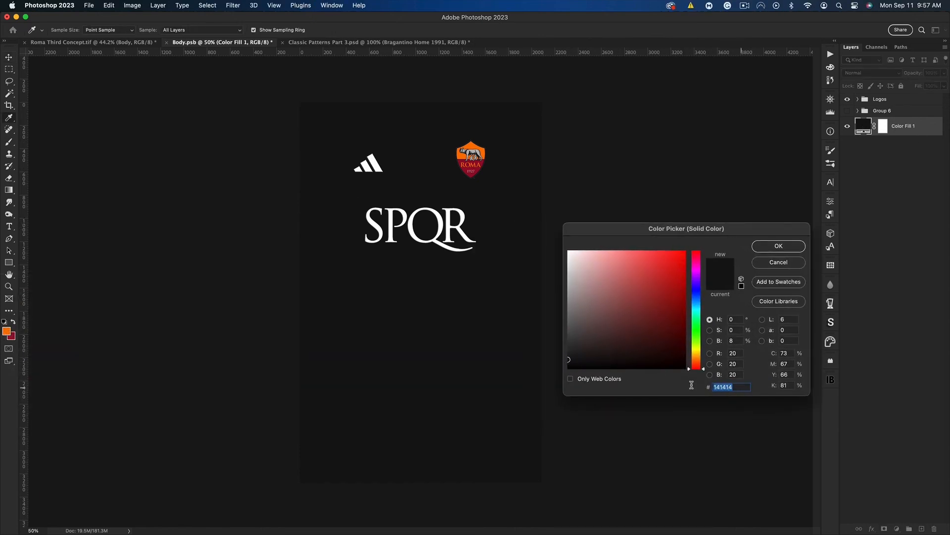
pyautogui.click(772, 247)
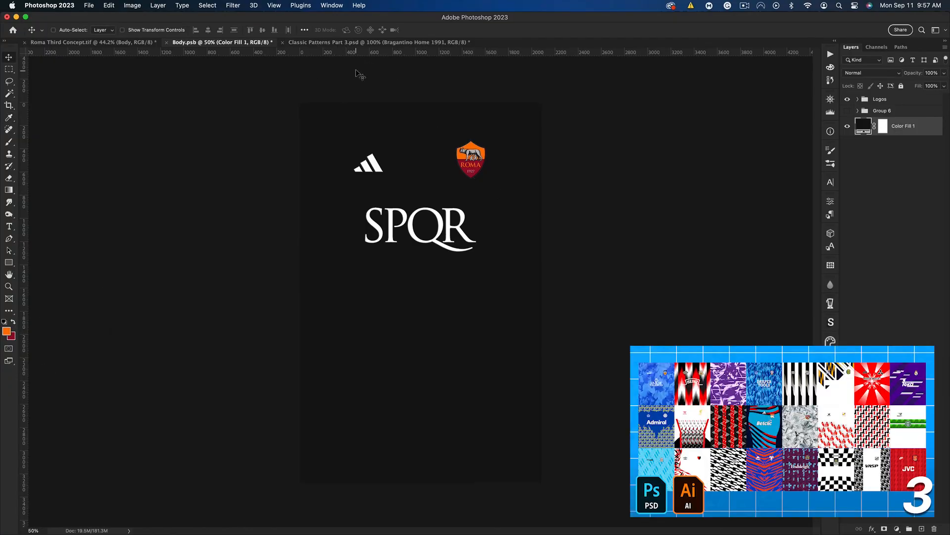
# Copy the Bragantino Home 1991 pattern from Classic Patterns Part 3.psd and paste it above the base fill in Body.psb
pyautogui.click(357, 43)
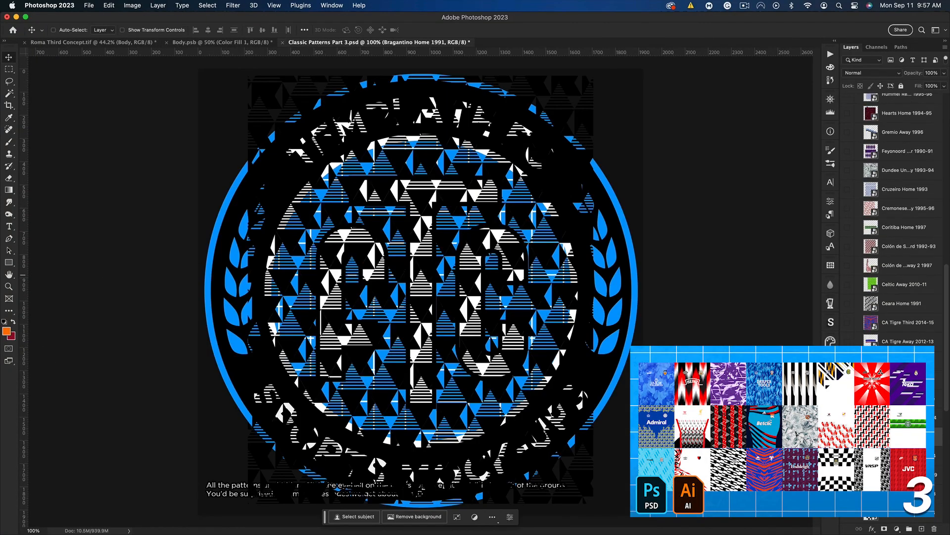
pyautogui.scroll(-5, 852, 317)
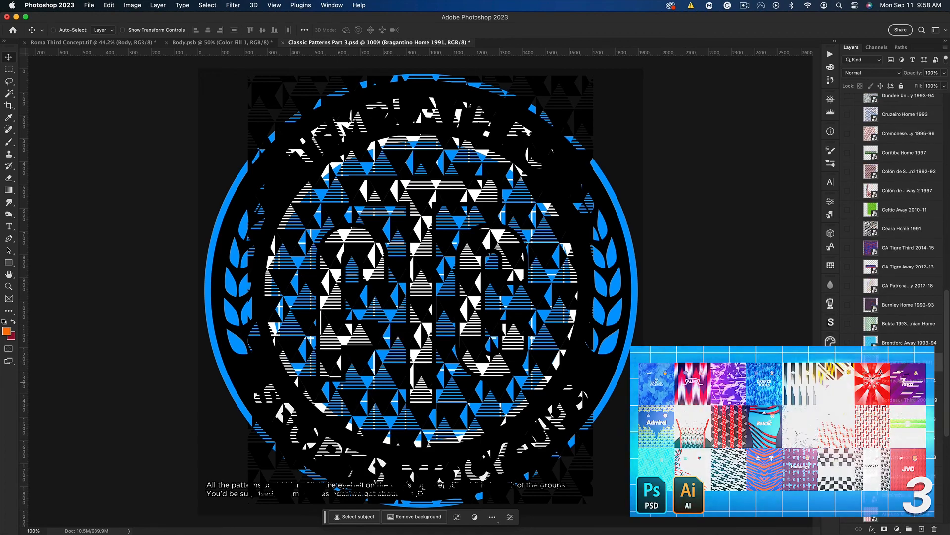
pyautogui.click(848, 362)
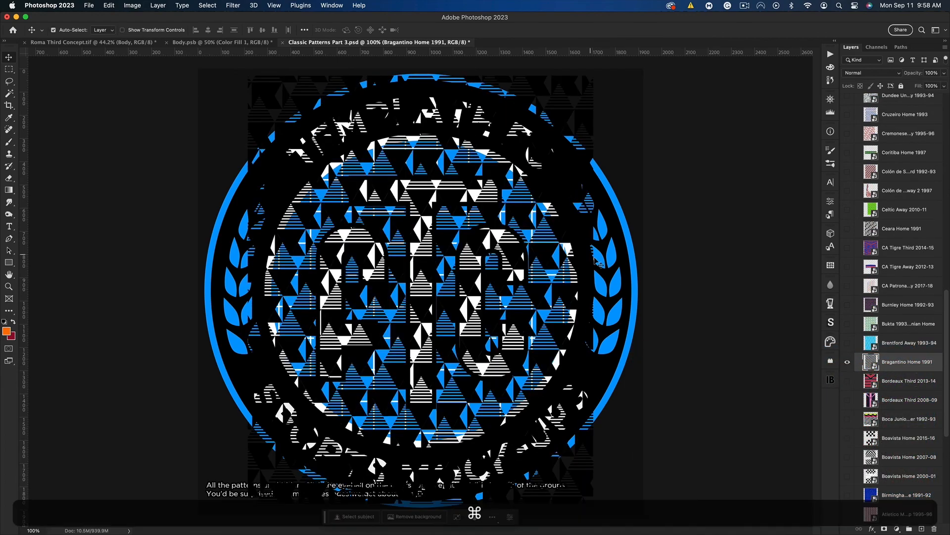
pyautogui.press('super+c')
pyautogui.click(192, 44)
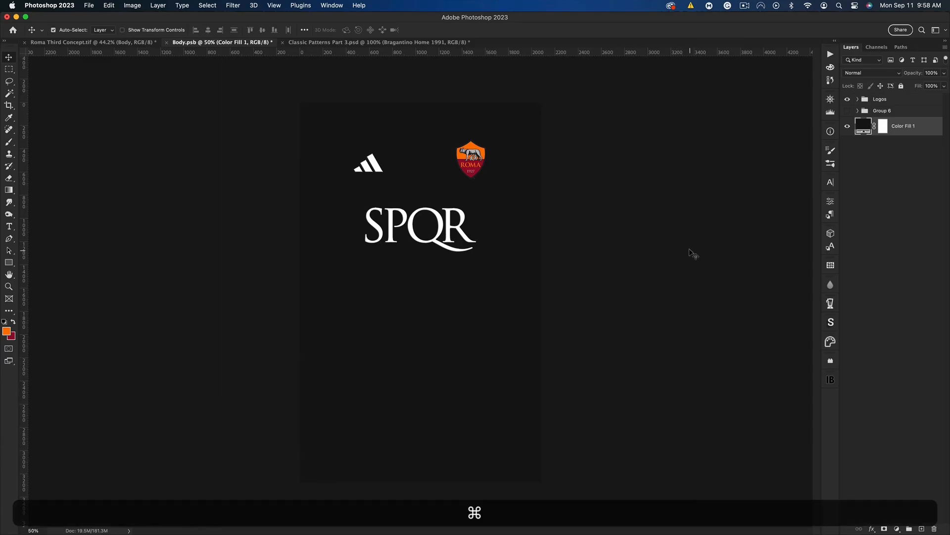
pyautogui.press('super+v')
pyautogui.press('super+0')
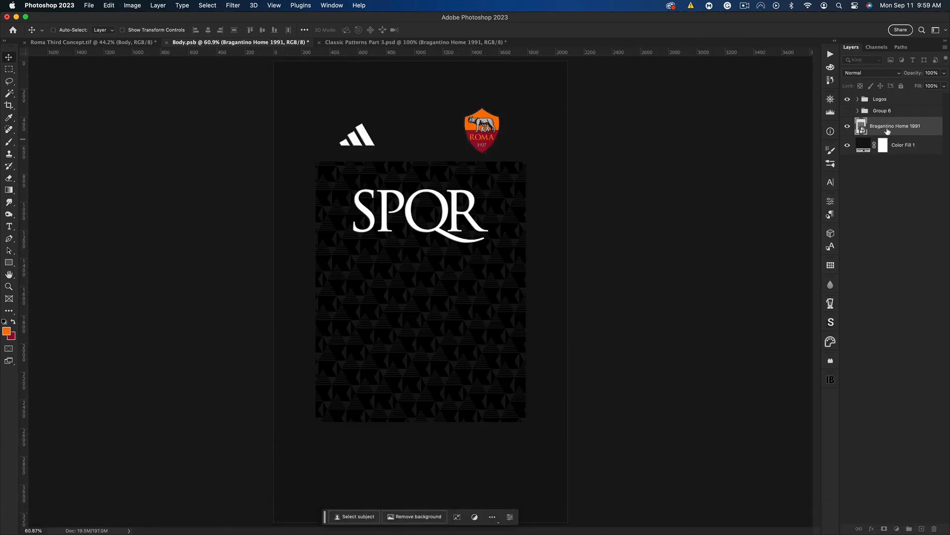
# Rasterize the Bragantino pattern layer, rotate it 30°, and enlarge it beyond 240% so it covers the whole shirt body
pyautogui.rightClick(886, 131)
pyautogui.click(867, 290)
pyautogui.press('super+t')
pyautogui.press('super+minus')
pyautogui.press('super+minus')
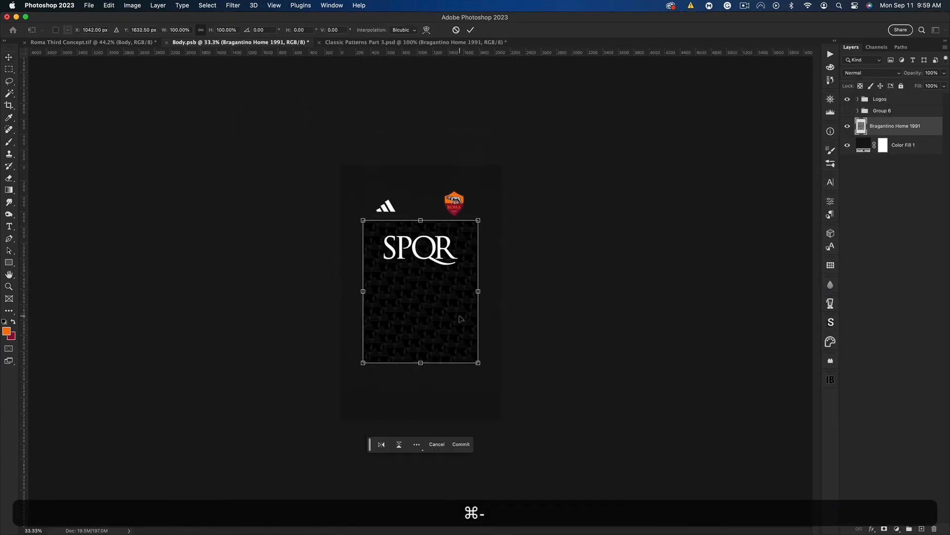
pyautogui.moveTo(480, 291); pyautogui.dragTo(593, 393)
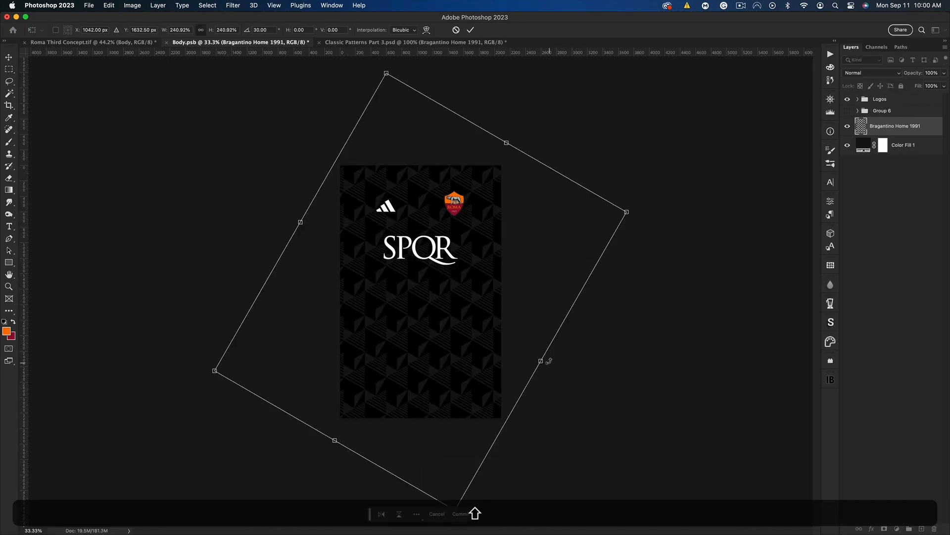
pyautogui.moveTo(540, 360)
pyautogui.mouseDown()
pyautogui.moveTo(556, 354)
pyautogui.moveTo(558, 365)
pyautogui.mouseUp()
pyautogui.press('Return')
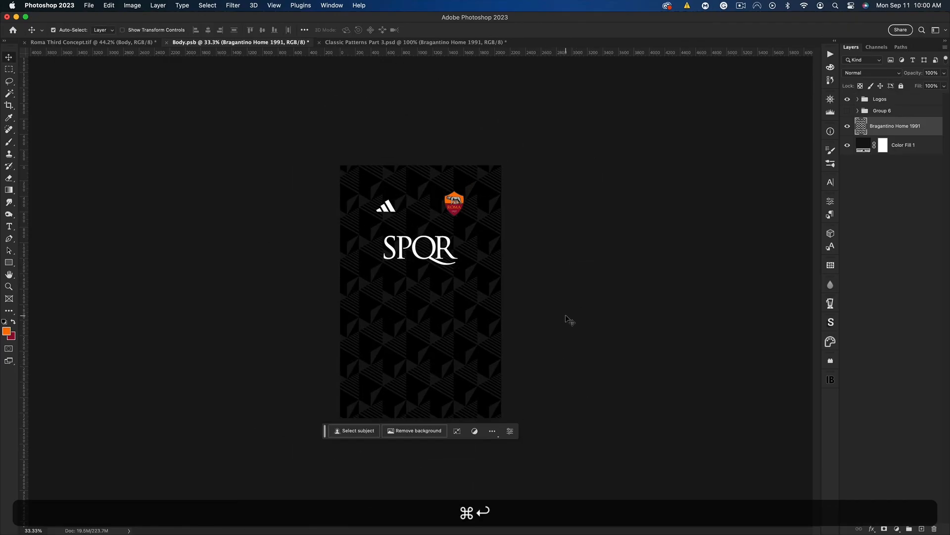
# Shift the enlarged pattern slightly to the left across the shirt body
pyautogui.press('super+0')
pyautogui.press('super+minus')
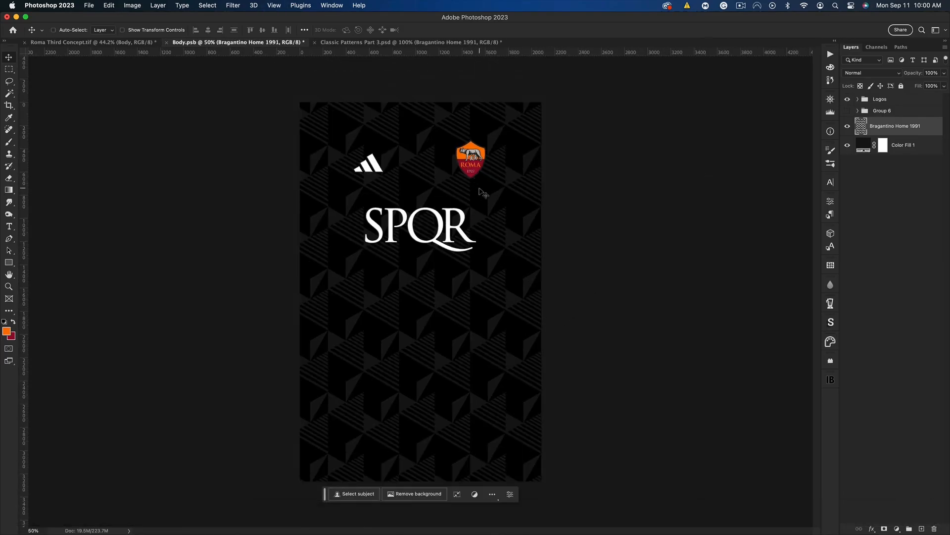
pyautogui.moveTo(491, 199)
pyautogui.mouseDown()
pyautogui.moveTo(473, 196)
pyautogui.moveTo(487, 199)
pyautogui.mouseUp()
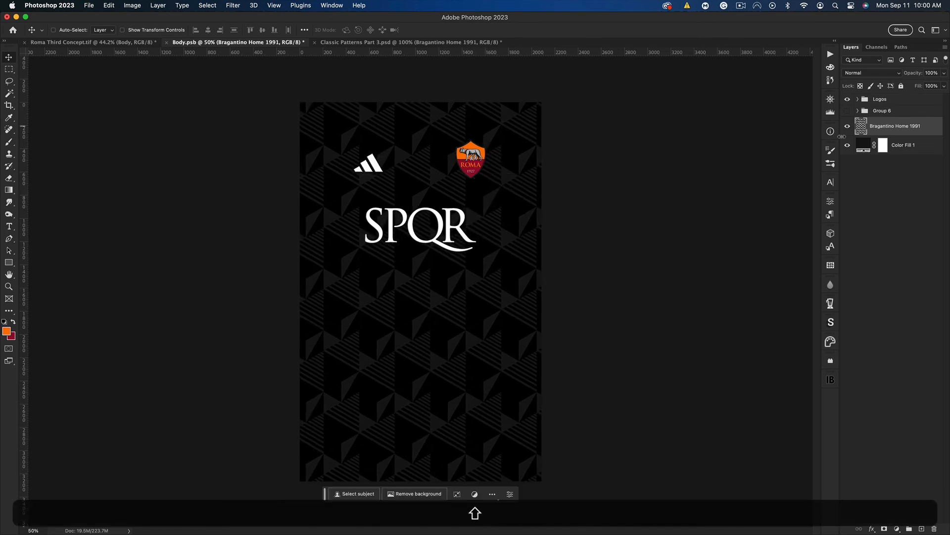
# Draw an orange rectangle without a stroke, about 2073 × 258 px, across the shirt just below the SPQR lettering
pyautogui.click(922, 528)
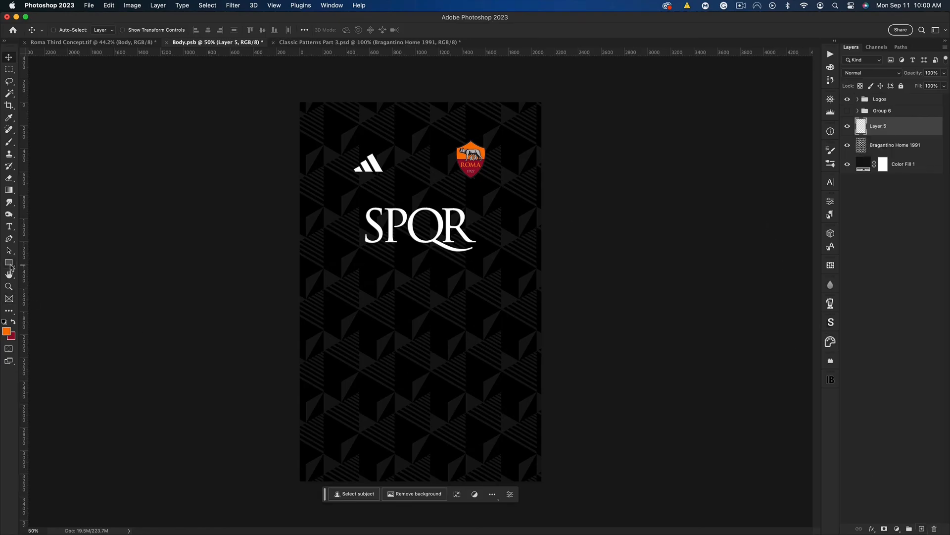
pyautogui.click(10, 266)
pyautogui.moveTo(293, 257)
pyautogui.mouseDown()
pyautogui.moveTo(489, 292)
pyautogui.moveTo(534, 288)
pyautogui.mouseUp()
pyautogui.click(722, 301)
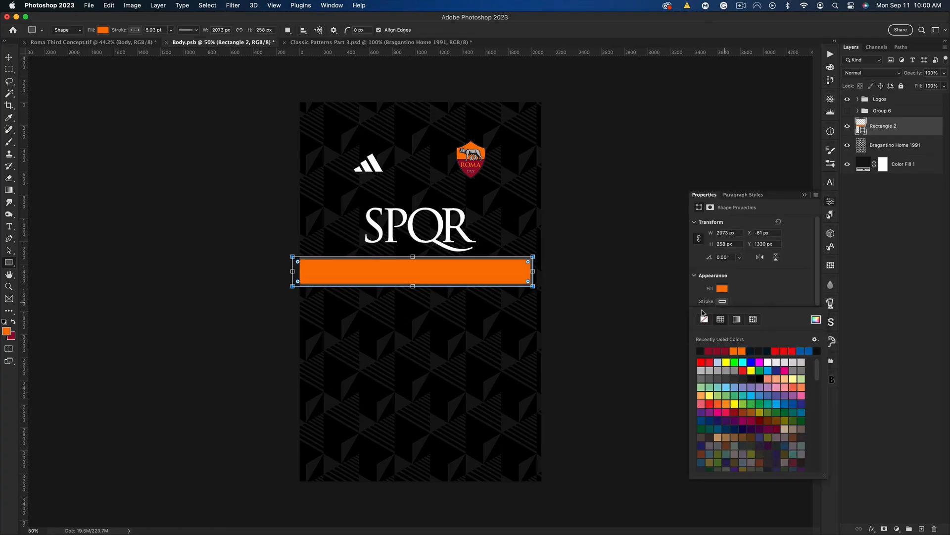
# Duplicate the orange rectangle and place the copy directly above the original, edge to edge
pyautogui.click(10, 57)
pyautogui.press('super+j')
pyautogui.moveTo(415, 259); pyautogui.dragTo(415, 230)
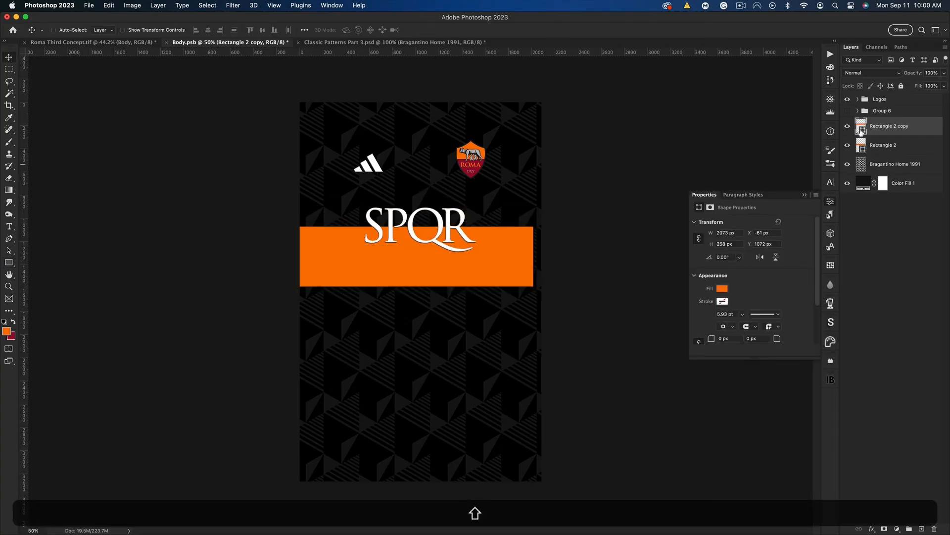
# Recolour the upper rectangle's fill with the dark red background colour
pyautogui.press('i')
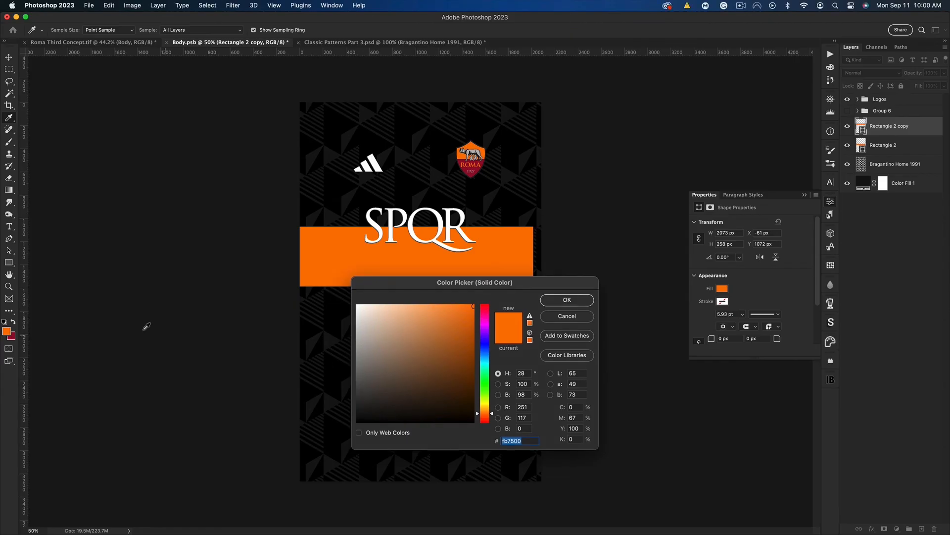
pyautogui.click(16, 337)
pyautogui.click(566, 300)
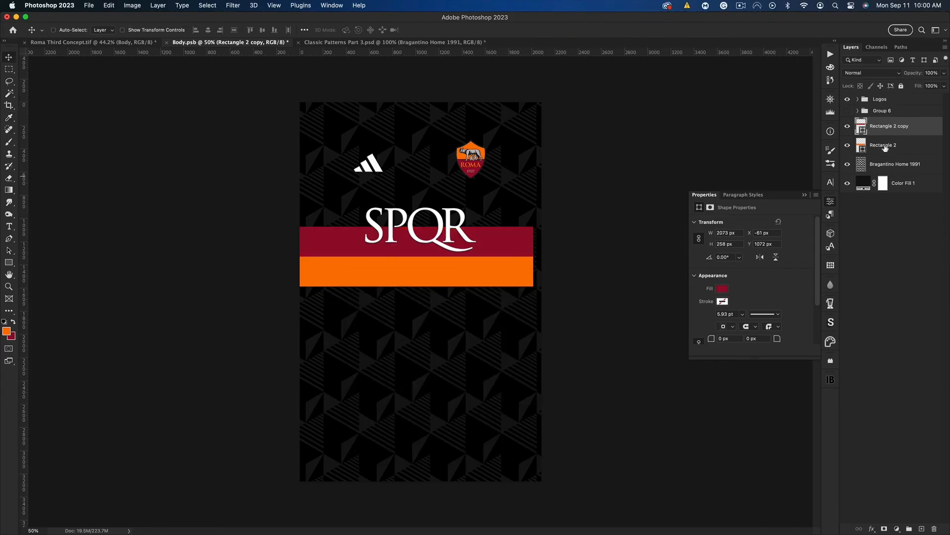
# Rotate both rectangles together by 30° and shift them left so the diagonal bands run off the shirt's left edge
pyautogui.keyDown('shift'); pyautogui.click(884, 145); pyautogui.keyUp('shift')
pyautogui.press('shift+super+t')
pyautogui.moveTo(574, 263); pyautogui.dragTo(548, 341)
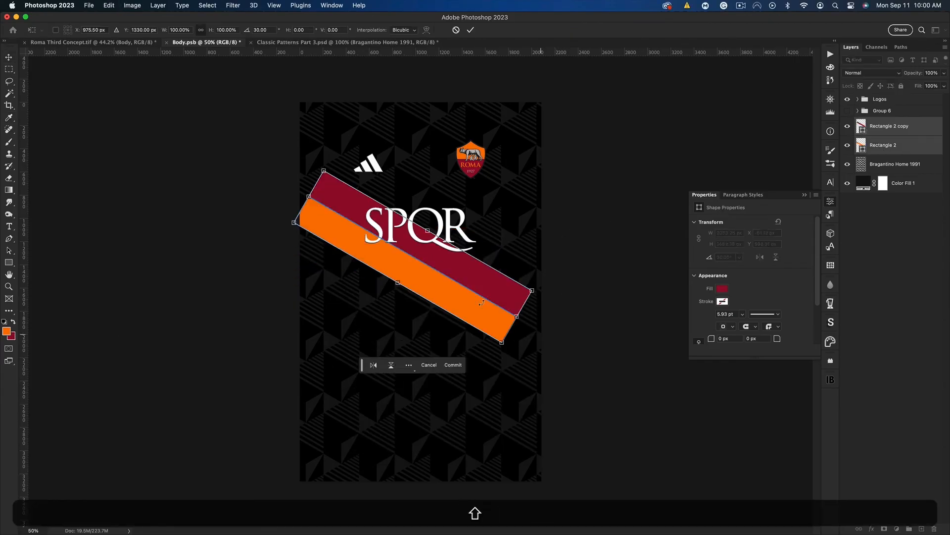
pyautogui.moveTo(479, 294); pyautogui.dragTo(416, 280)
pyautogui.press('Return')
pyautogui.click(804, 195)
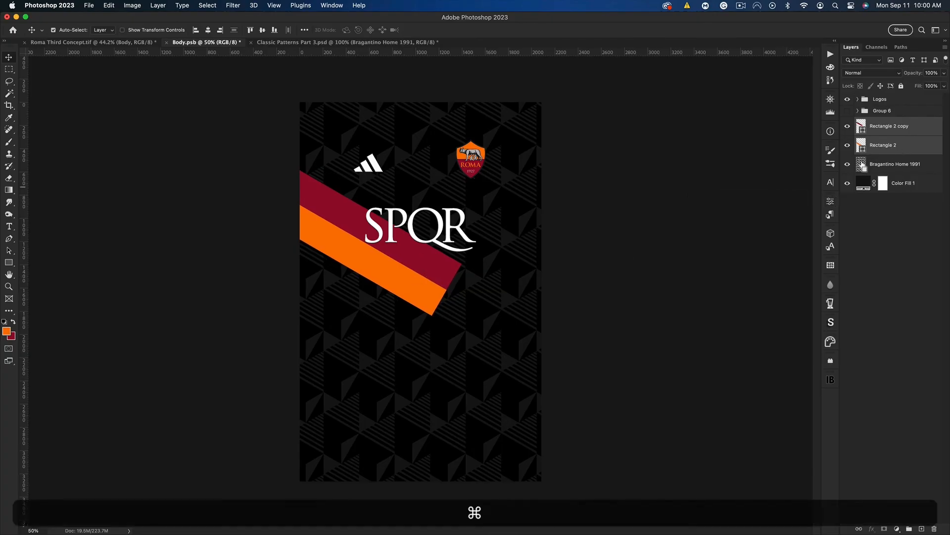
# Load the Bragantino pattern's outline as a selection and use it to mask both the orange and the dark red band
pyautogui.keyDown('super'); pyautogui.click(861, 164); pyautogui.keyUp('super')
pyautogui.click(886, 149)
pyautogui.click(886, 529)
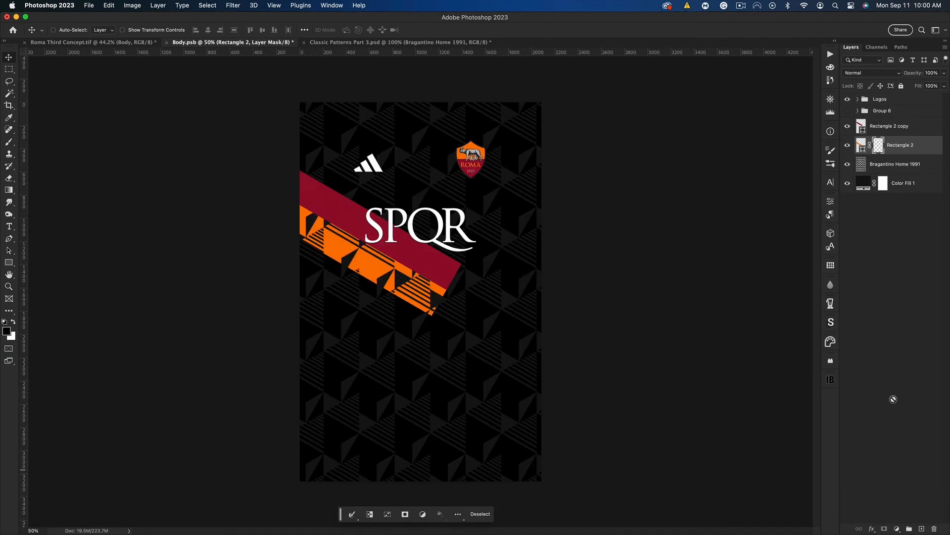
pyautogui.keyDown('super'); pyautogui.click(878, 145); pyautogui.keyUp('super')
pyautogui.click(886, 127)
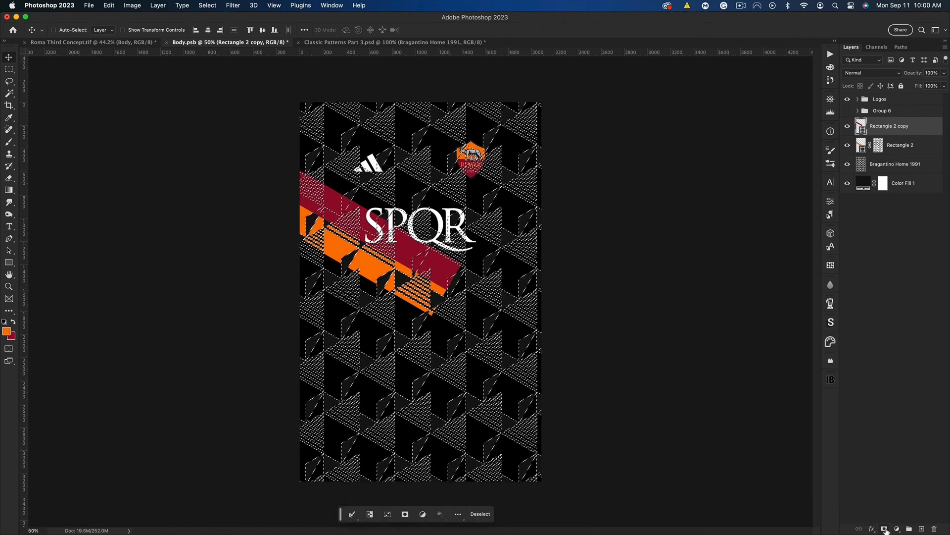
pyautogui.click(884, 529)
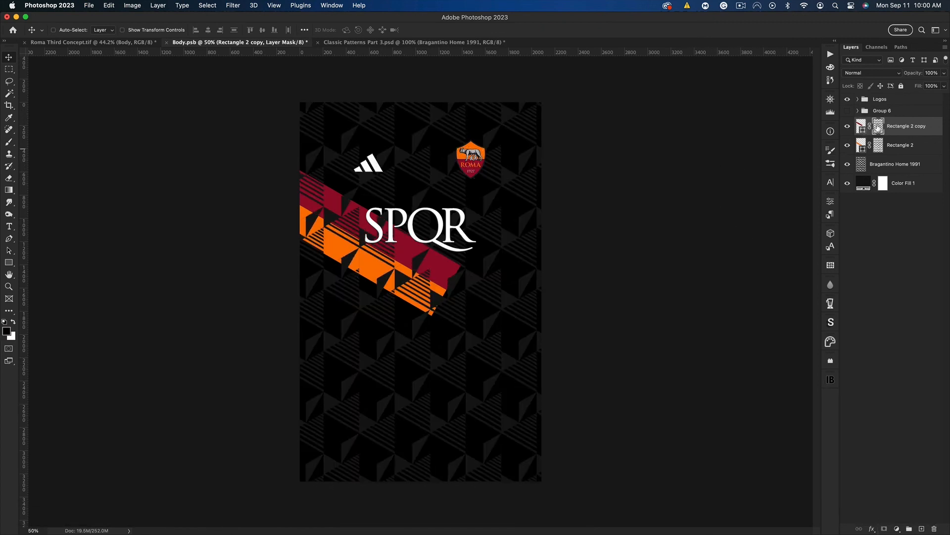
# Invert the masks of both bands and move the bands straight up to the upper chest, across the adidas logo
pyautogui.press('super+i')
pyautogui.click(878, 146)
pyautogui.press('super+i')
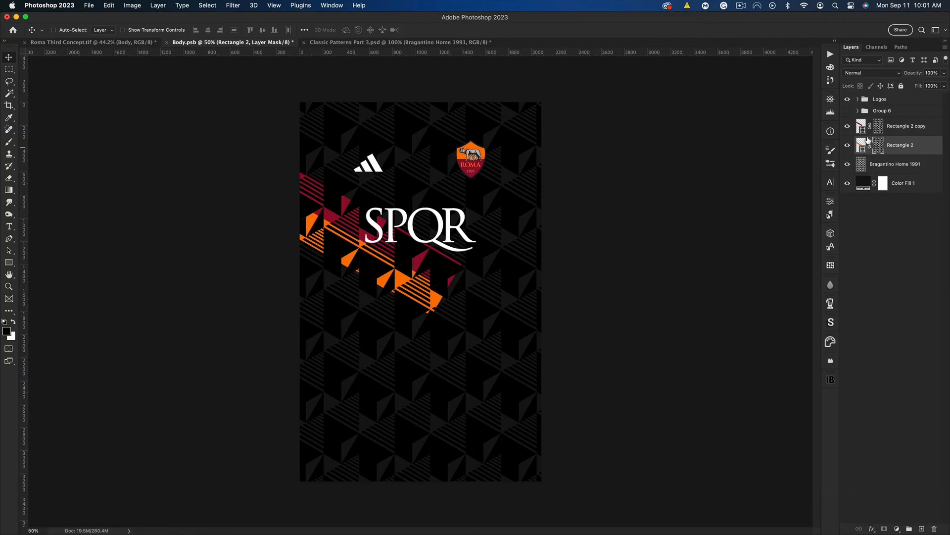
pyautogui.keyDown('shift'); pyautogui.click(881, 130); pyautogui.keyUp('shift')
pyautogui.moveTo(452, 278); pyautogui.dragTo(443, 194)
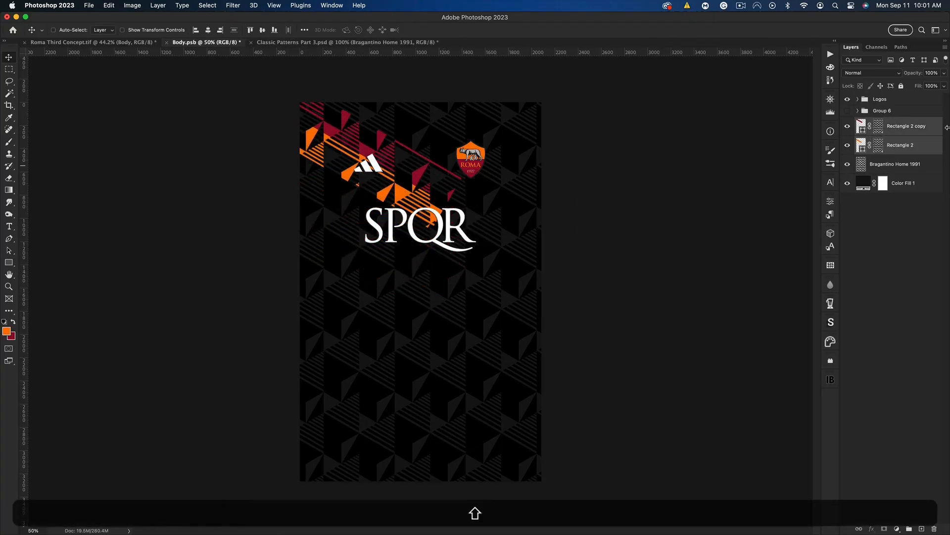
# Stamp the Bragantino pattern and colour fill layers into a merged copy and select the whole canvas to trim it
pyautogui.click(900, 166)
pyautogui.keyDown('shift'); pyautogui.click(901, 185); pyautogui.keyUp('shift')
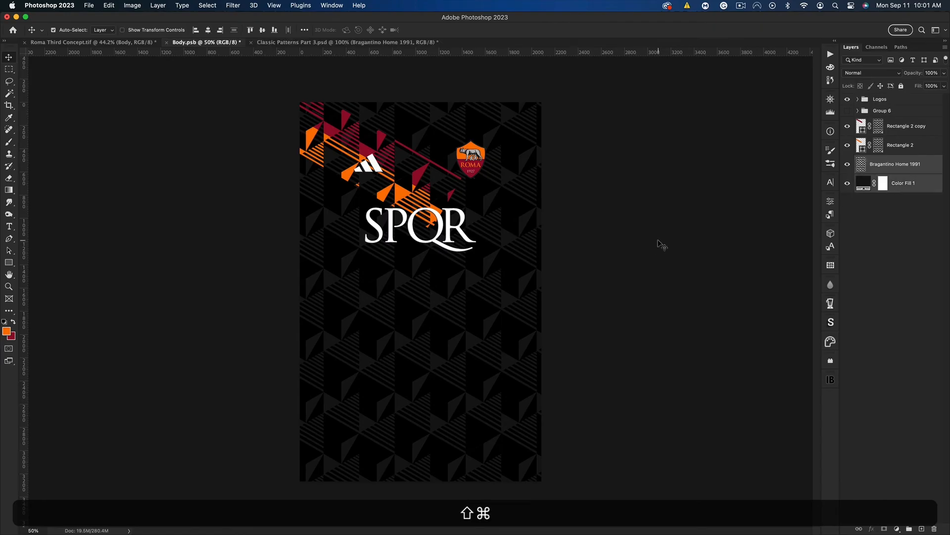
pyautogui.press('super+alt+e')
pyautogui.press('super+a')
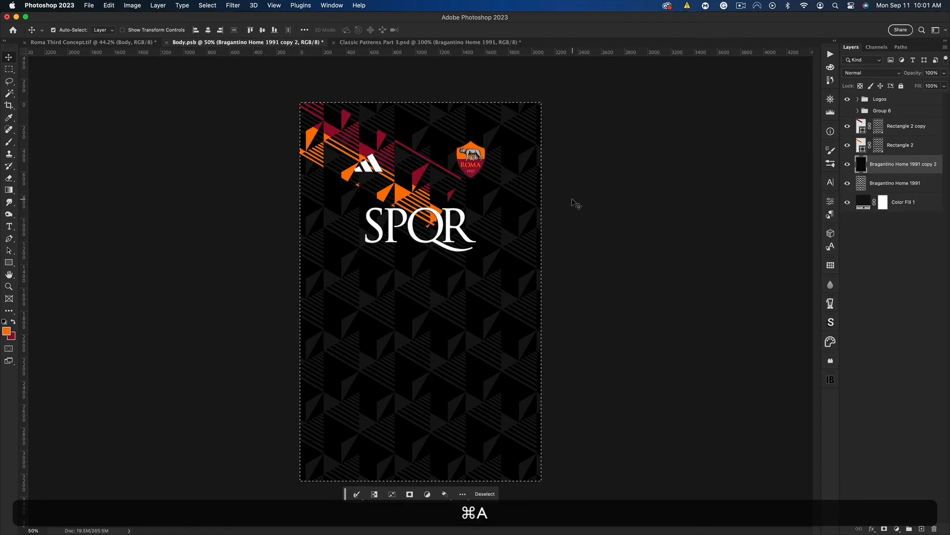
# Mask the trimmed pattern copy to the left half of the shirt and flip it horizontally for a symmetrical pattern
pyautogui.press('m')
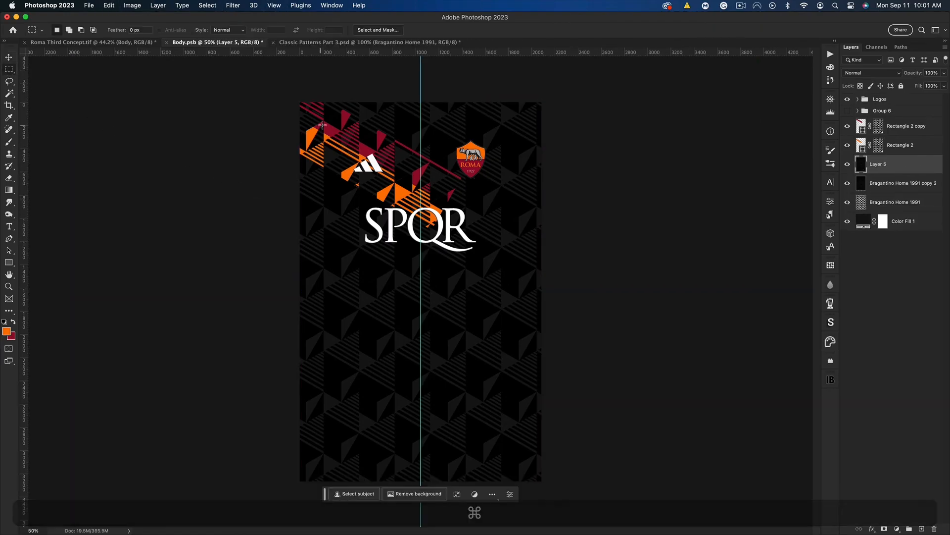
pyautogui.moveTo(300, 102); pyautogui.dragTo(421, 480)
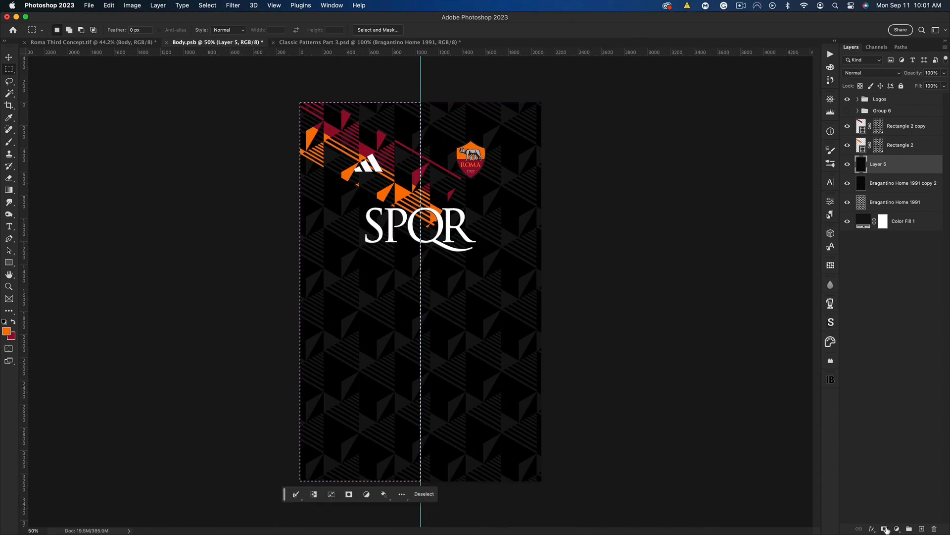
pyautogui.click(885, 529)
pyautogui.press('super+t')
pyautogui.rightClick(471, 490)
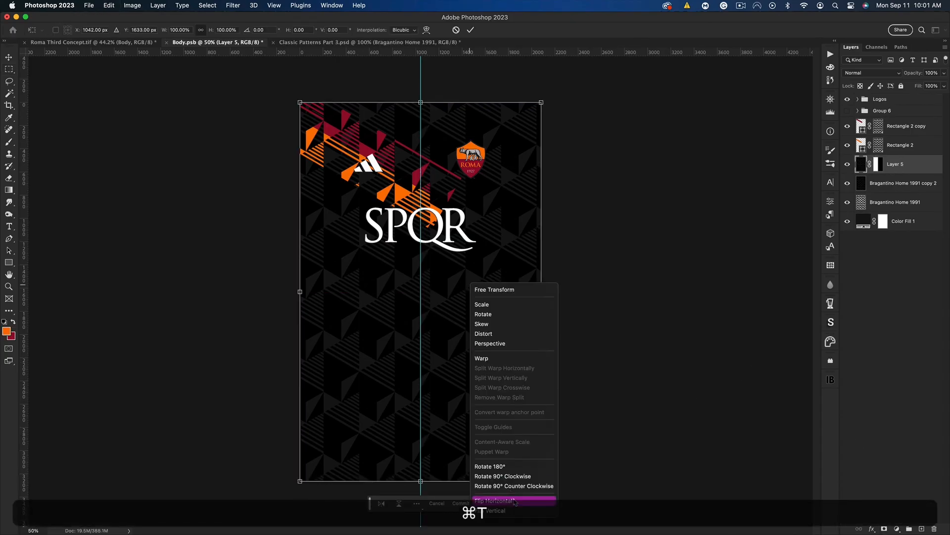
pyautogui.click(514, 501)
pyautogui.press('Return')
# Group the two coloured bands, duplicate the group, hide the original, and merge the copy into a single layer
pyautogui.click(889, 146)
pyautogui.keyDown('shift'); pyautogui.click(890, 129); pyautogui.keyUp('shift')
pyautogui.press('shift+super+g')
pyautogui.press('super+j')
pyautogui.click(848, 133)
pyautogui.press('super+e')
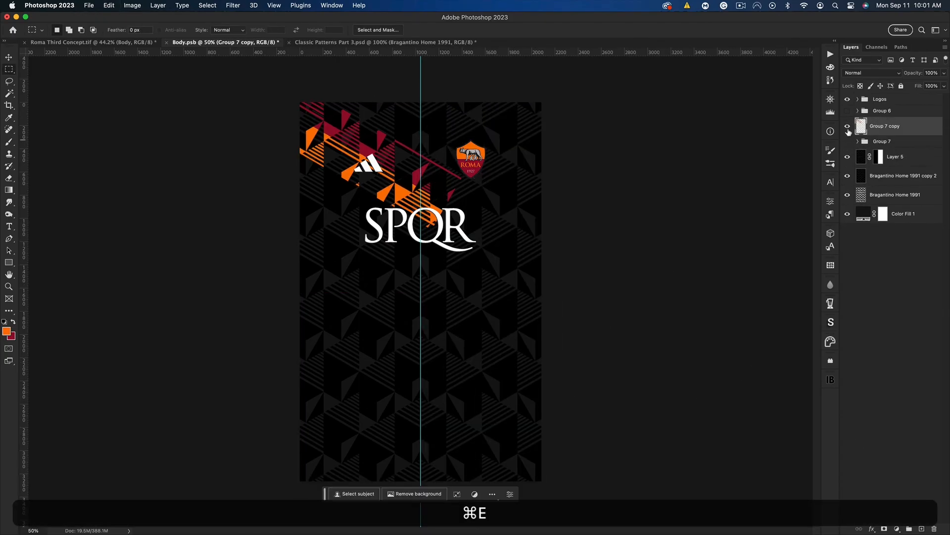
# Delete the part of the merged bands lying right of the shirt's centre line and clear the selection
pyautogui.moveTo(542, 102); pyautogui.dragTo(421, 481)
pyautogui.press('Delete')
pyautogui.press('super+d')
# Make two copies of the merged bands above them at the shirt's top and distribute all three evenly by vertical centres
pyautogui.click(9, 57)
pyautogui.moveTo(373, 146); pyautogui.dragTo(366, 119)
pyautogui.press('super+j')
pyautogui.press('super+j')
pyautogui.keyDown('shift'); pyautogui.click(884, 164); pyautogui.keyUp('shift')
pyautogui.click(304, 30)
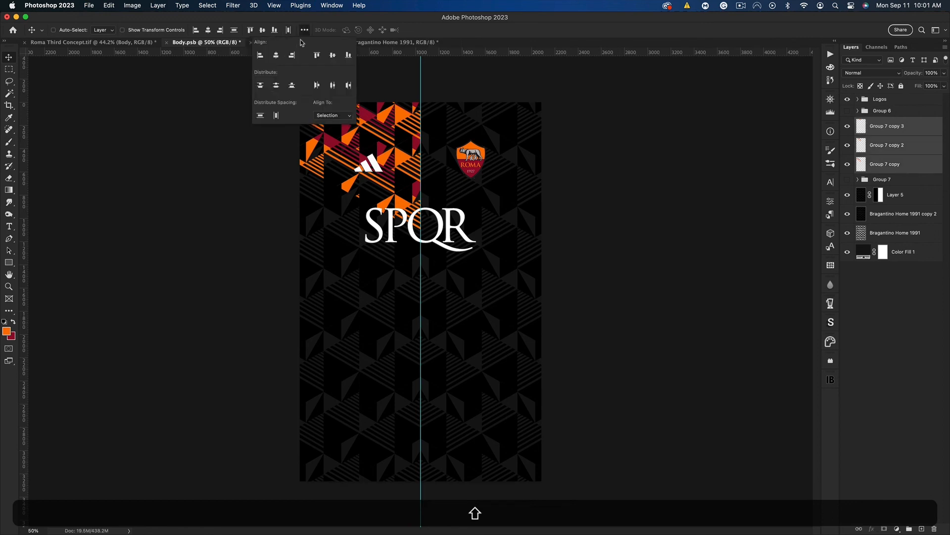
pyautogui.click(277, 86)
# Hide the centre guide and reverse the stacking order of the three band layers
pyautogui.press('super+h')
pyautogui.click(886, 145)
pyautogui.moveTo(886, 145); pyautogui.dragTo(884, 169)
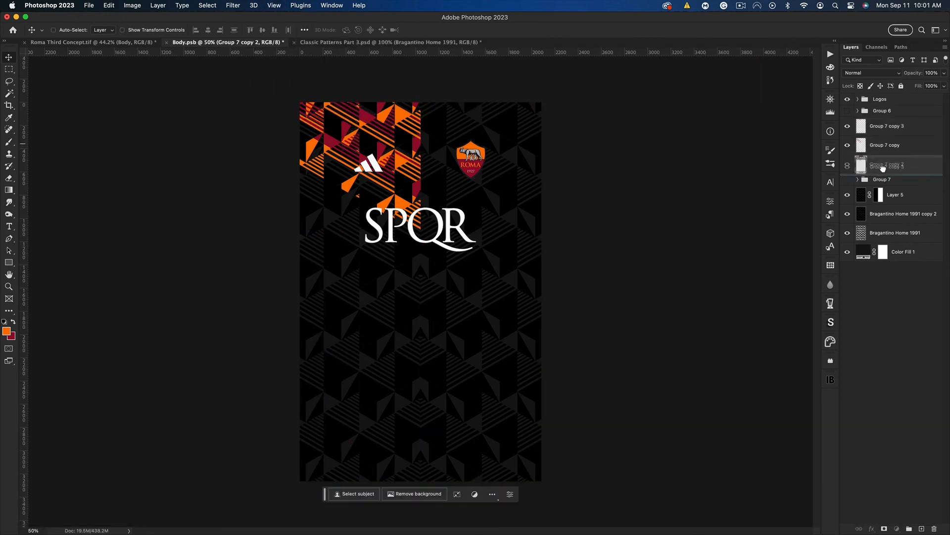
# Duplicate the three band layers, flip the copies horizontally, and place them on the right half to meet at the centre
pyautogui.keyDown('shift'); pyautogui.click(885, 126); pyautogui.keyUp('shift')
pyautogui.press('super+j')
pyautogui.press('super+t')
pyautogui.rightClick(355, 154)
pyautogui.click(384, 365)
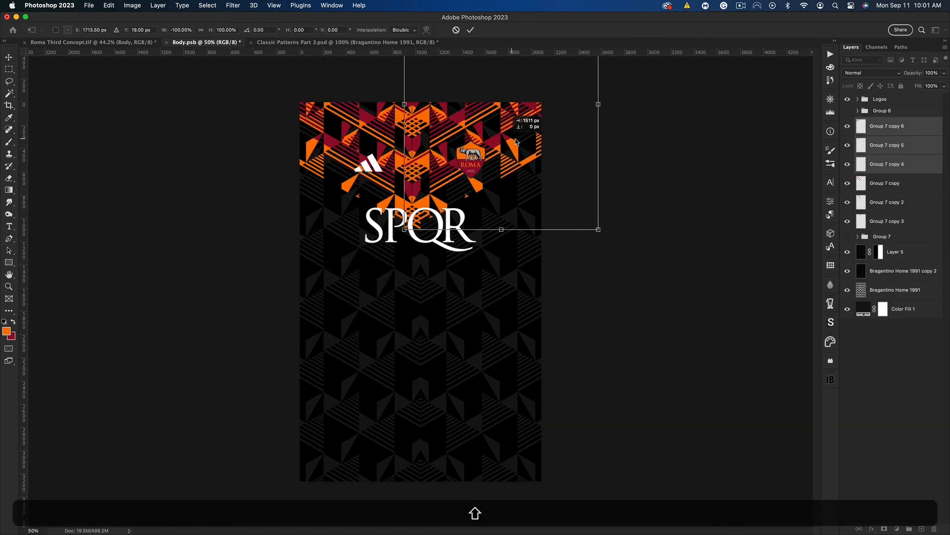
pyautogui.press('Return')
# Scale all six band layers to 89.79% and move them up so the chevron ends above the SPQR lettering
pyautogui.click(889, 127)
pyautogui.keyDown('shift'); pyautogui.click(897, 219); pyautogui.keyUp('shift')
pyautogui.press('super+t')
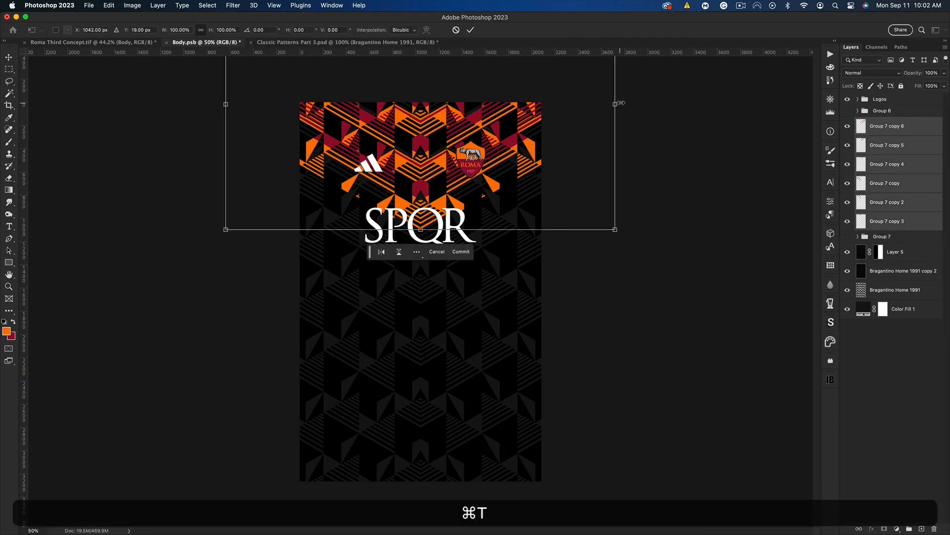
pyautogui.moveTo(616, 104); pyautogui.dragTo(596, 104)
pyautogui.moveTo(464, 104); pyautogui.dragTo(480, 76)
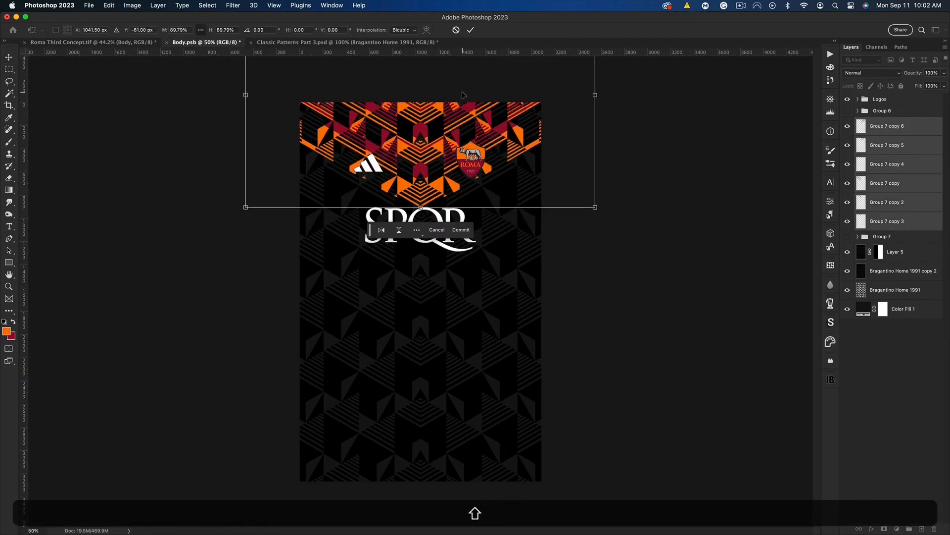
pyautogui.press('Return')
# Stamp the bands and pattern into one layer, paste a canvas-trimmed copy, and stretch it to 144.83% width and 105.38% height
pyautogui.press('super+e')
pyautogui.press('super+v')
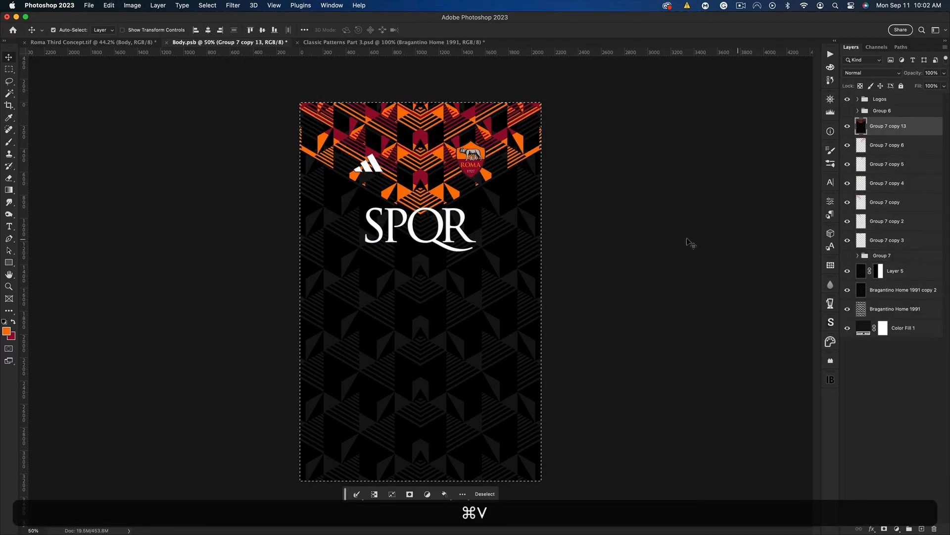
pyautogui.press('super+t')
pyautogui.moveTo(542, 293); pyautogui.dragTo(601, 289)
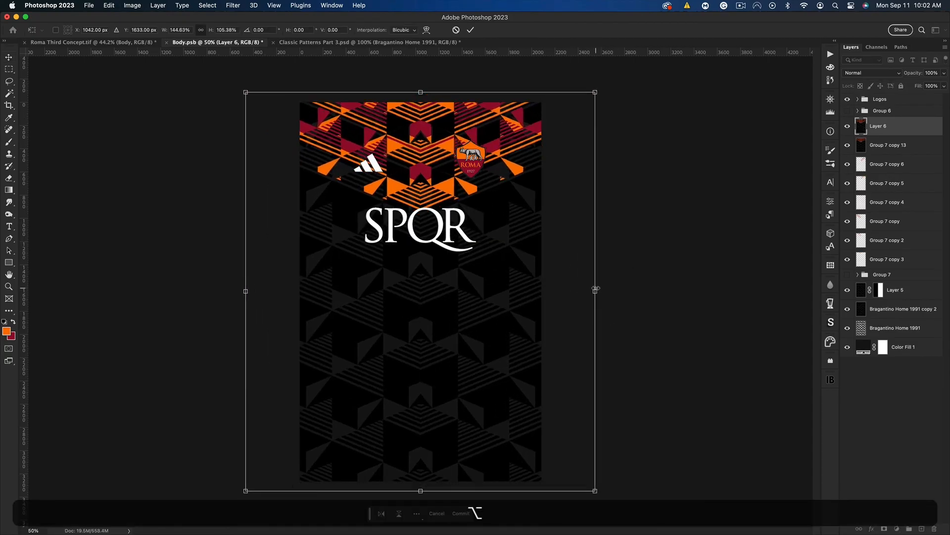
pyautogui.press('Return')
# Save the body artwork and switch to the Roma Third Concept mockup
pyautogui.press('super')
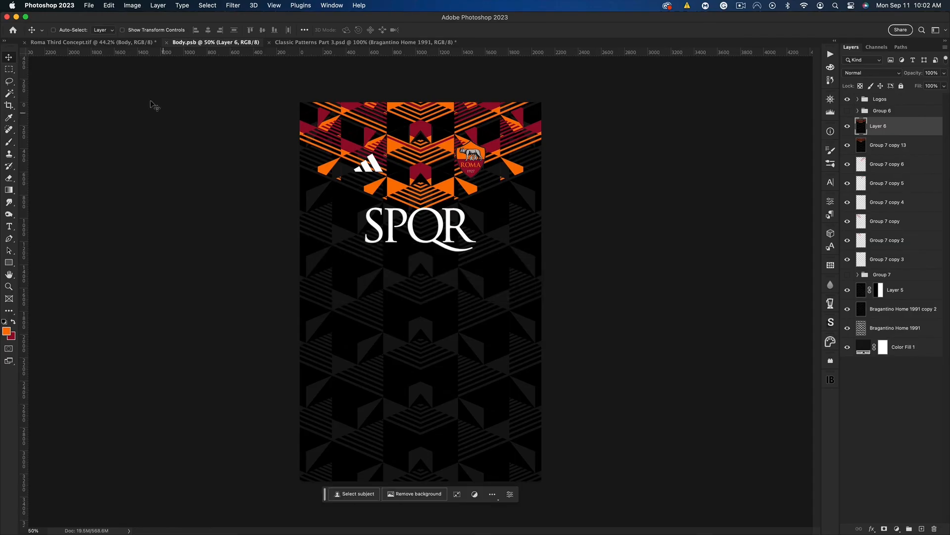
pyautogui.click(72, 43)
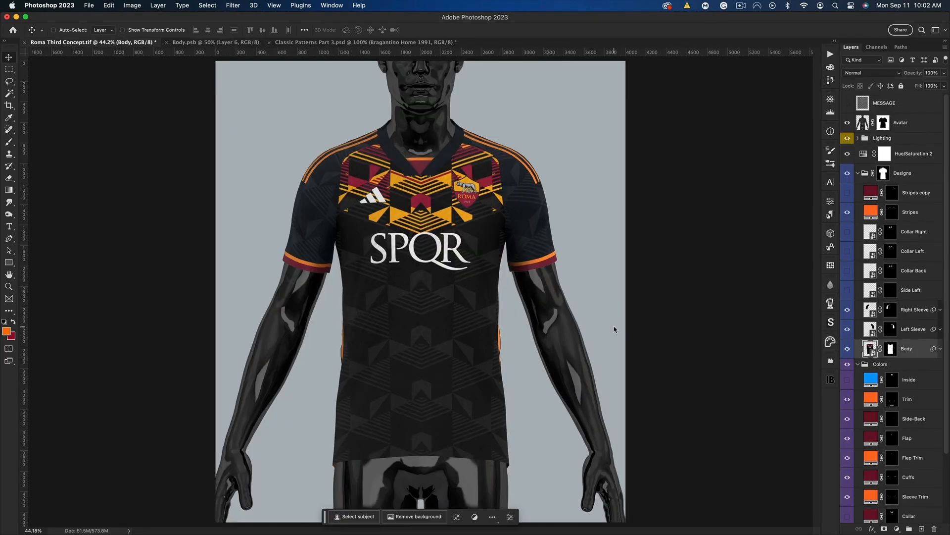